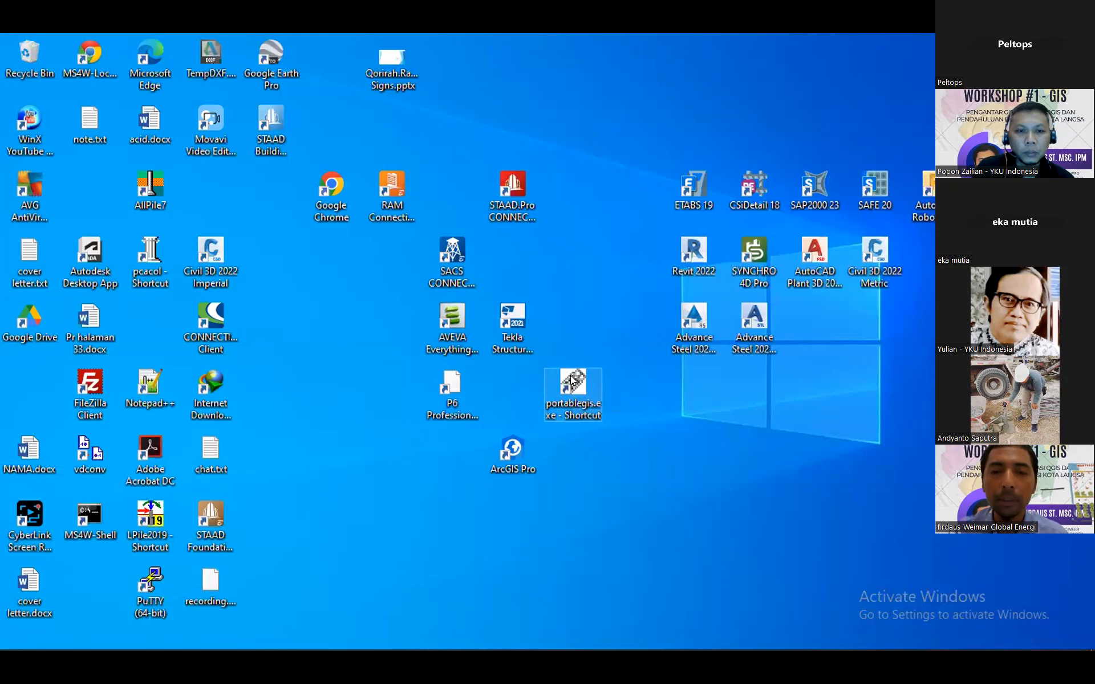
# - Move the portablegis.exe shortcut to the empty desktop area below the Advance Steel shortcuts
pyautogui.moveTo(573, 381); pyautogui.dragTo(725, 469)
pyautogui.moveTo(667, 387); pyautogui.dragTo(830, 516)
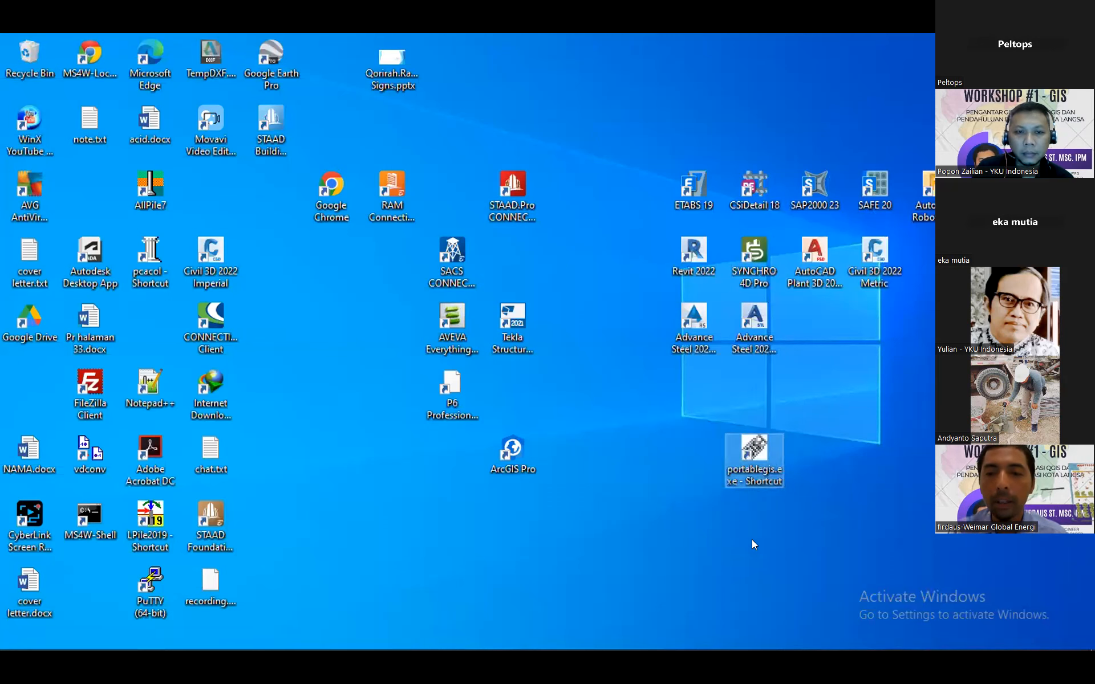
pyautogui.moveTo(697, 402); pyautogui.dragTo(838, 517)
# - Bring up the Portable GIS control panel and reposition its window lower on the desktop
pyautogui.moveTo(312, 645)
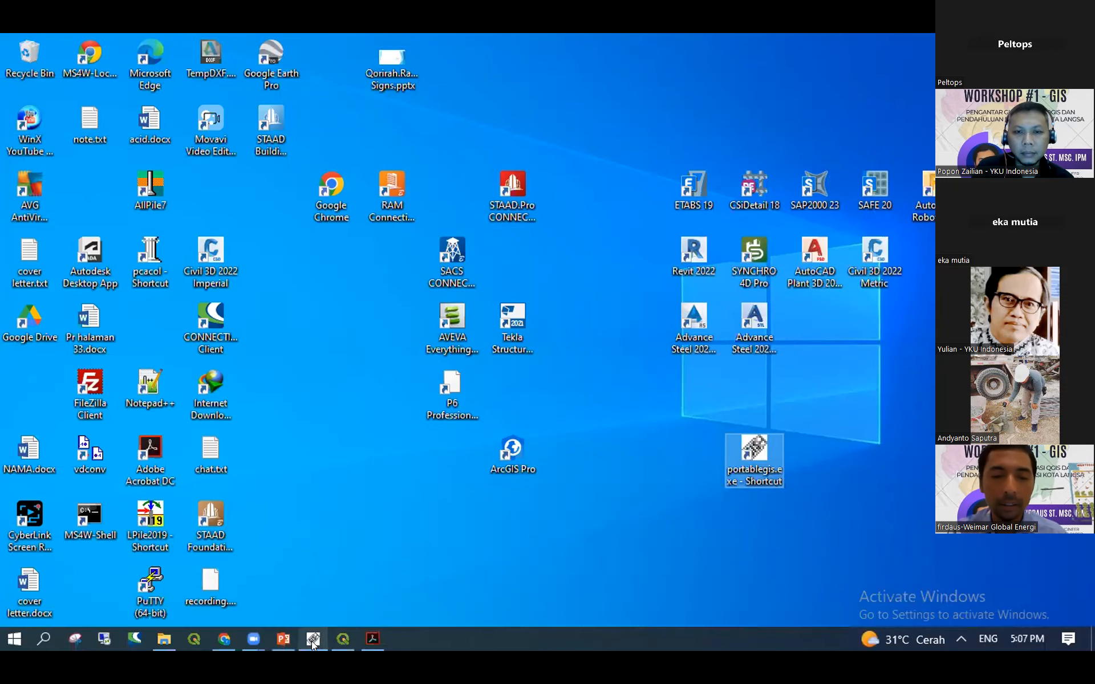
pyautogui.click(309, 640)
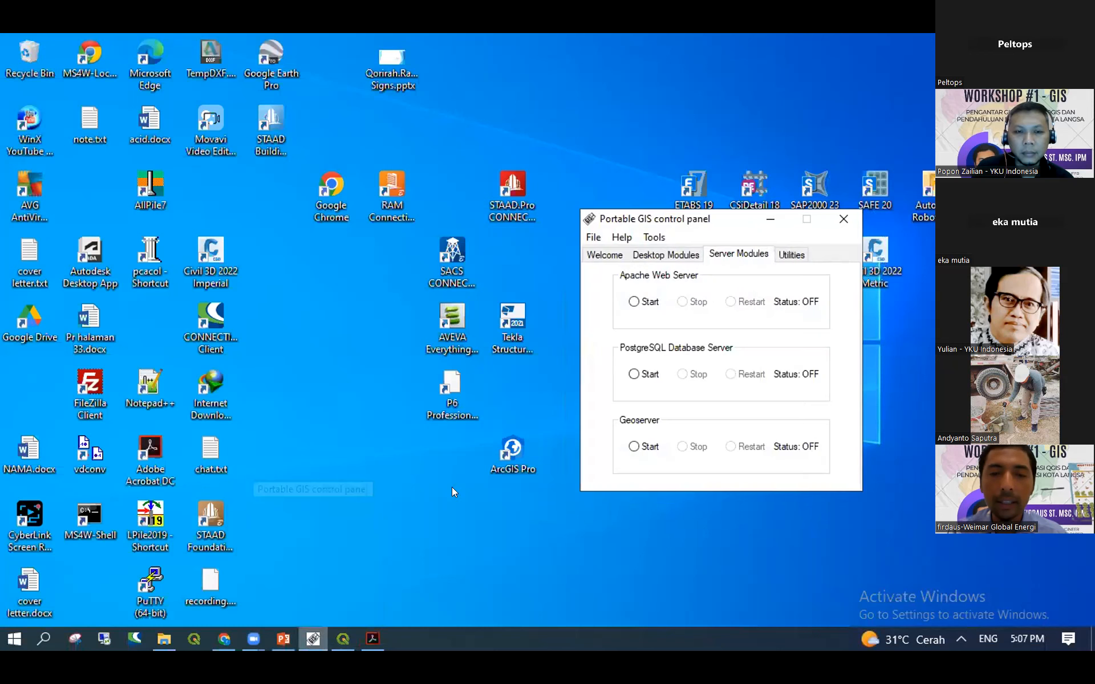
pyautogui.moveTo(680, 224); pyautogui.dragTo(649, 282)
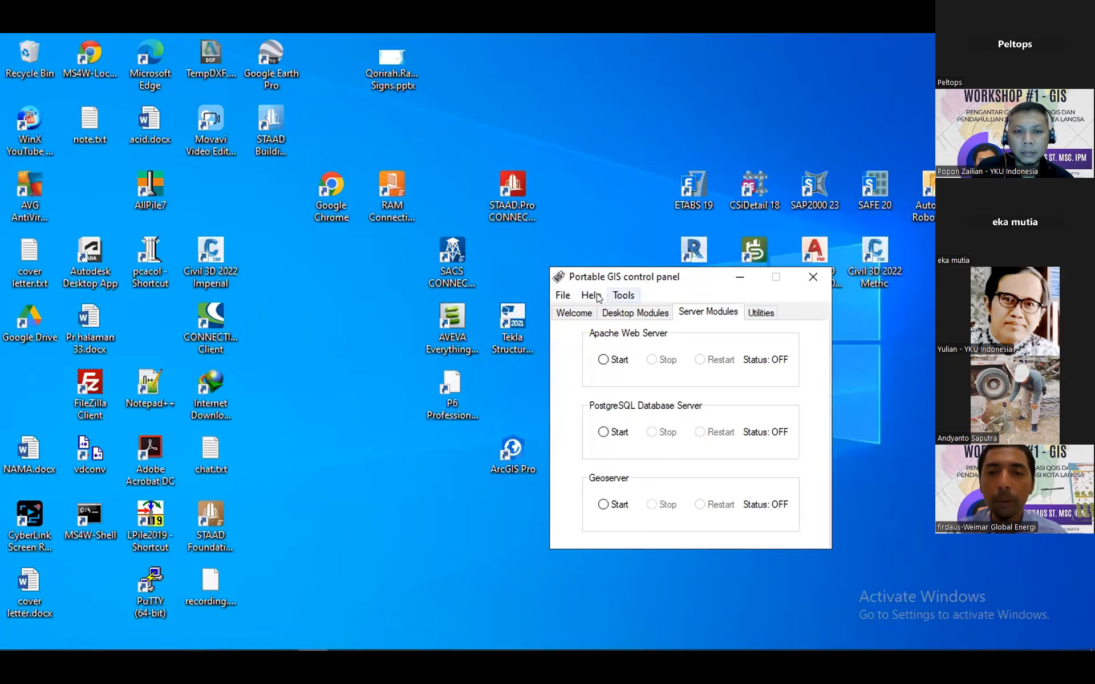
# - Examine the desktop and server modules offered by the Portable GIS control panel
pyautogui.click(574, 314)
pyautogui.click(621, 311)
pyautogui.click(702, 317)
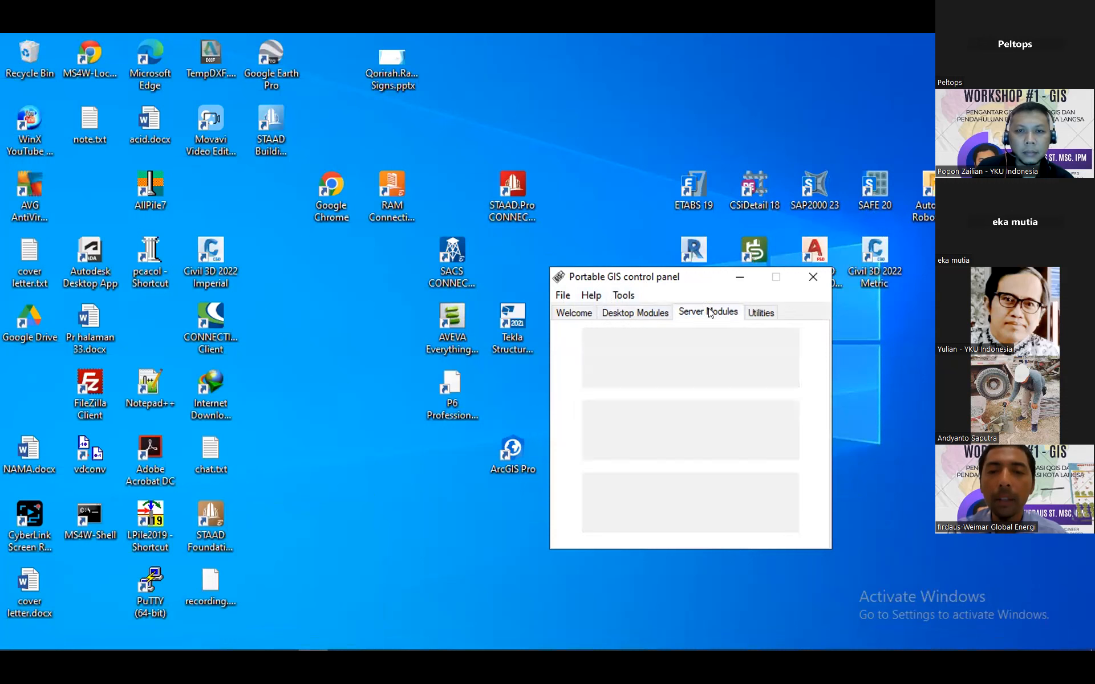
pyautogui.click(628, 313)
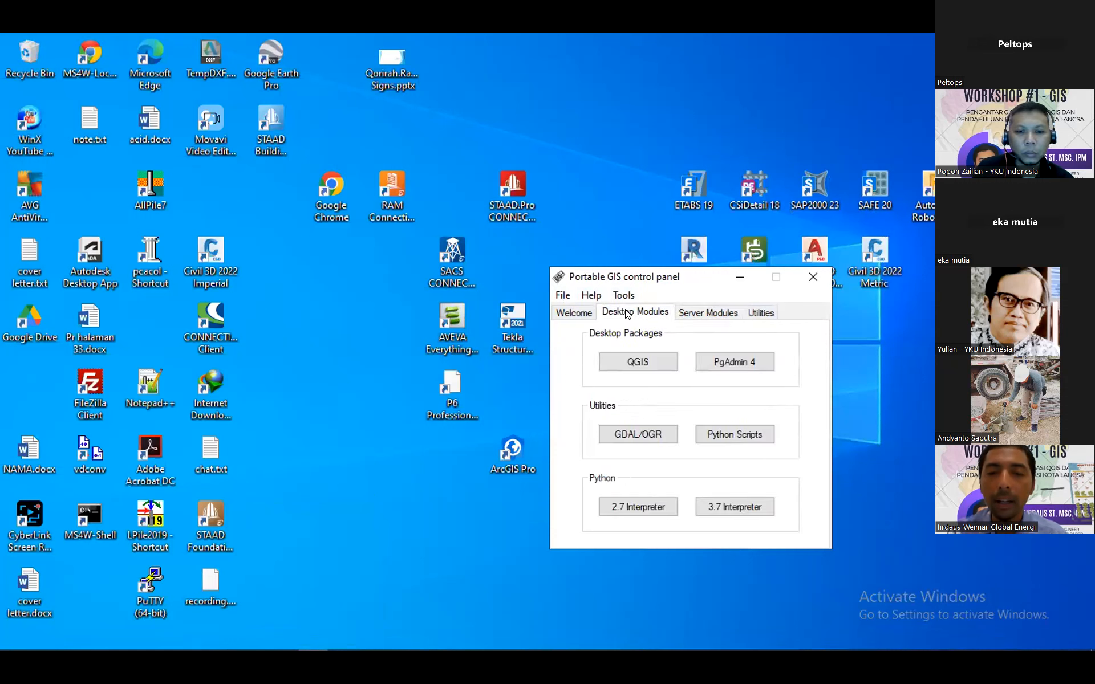
pyautogui.click(637, 365)
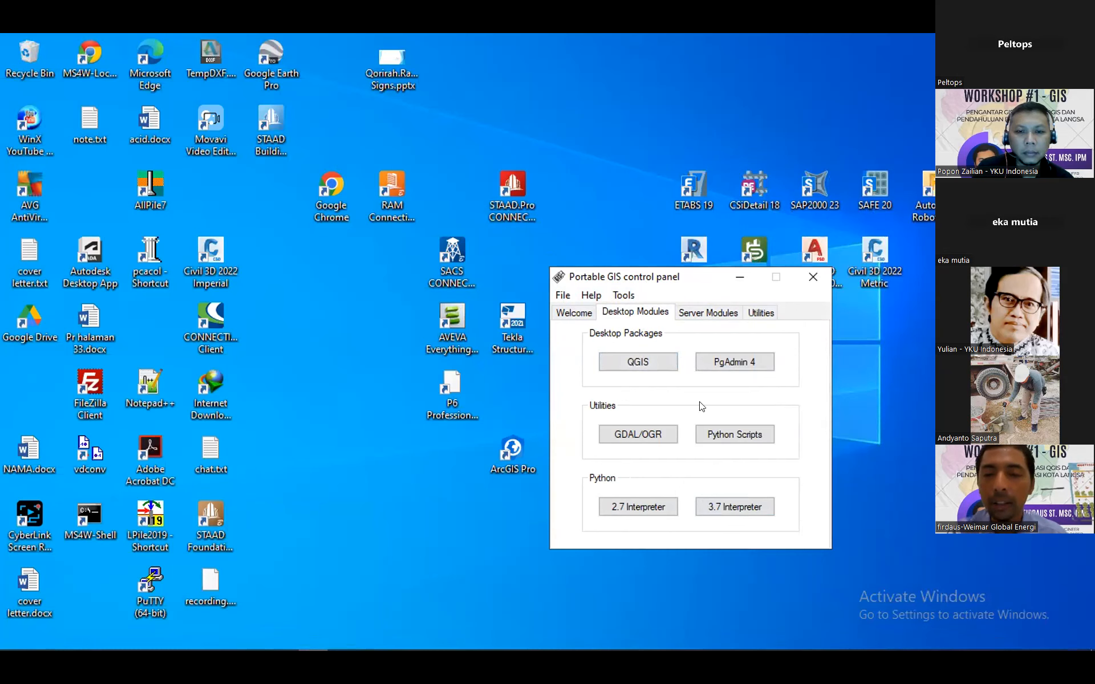
pyautogui.click(700, 315)
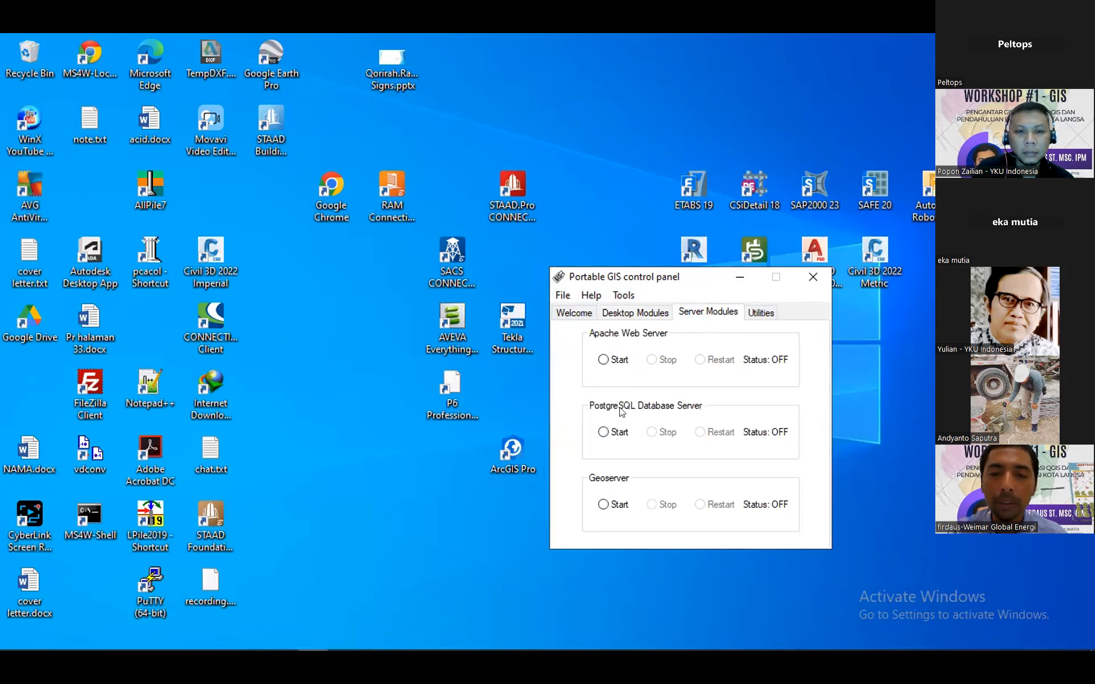
pyautogui.click(646, 311)
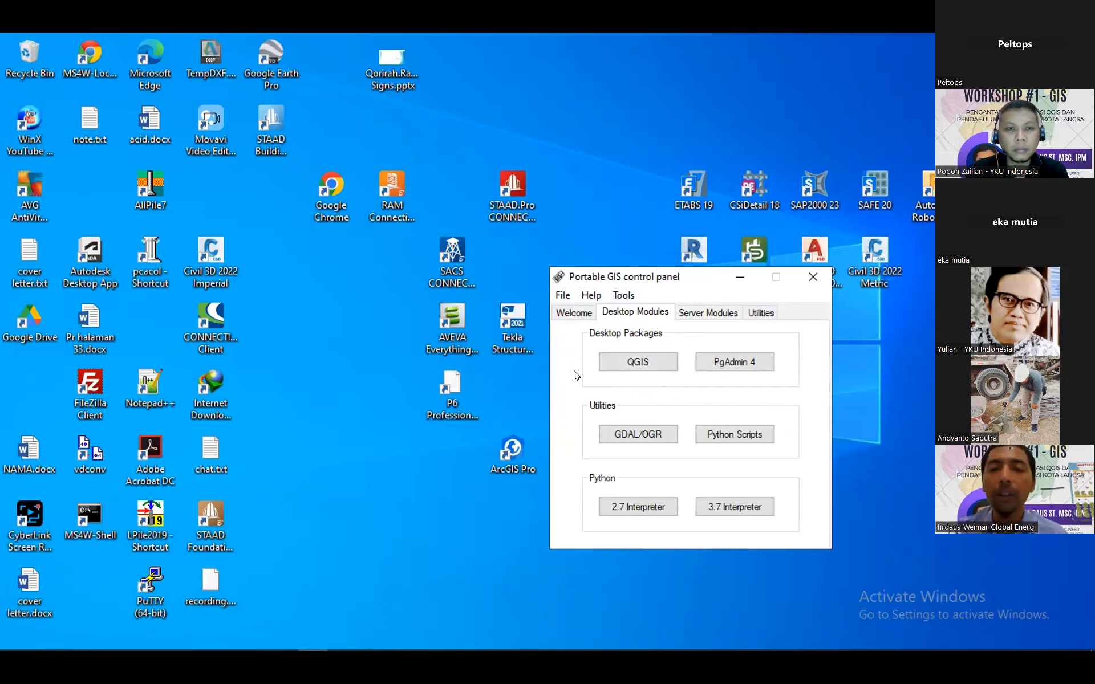
# - Switch to QGIS with the langsa_city project and look through its ArcGisFeatureServer connections
pyautogui.click(637, 371)
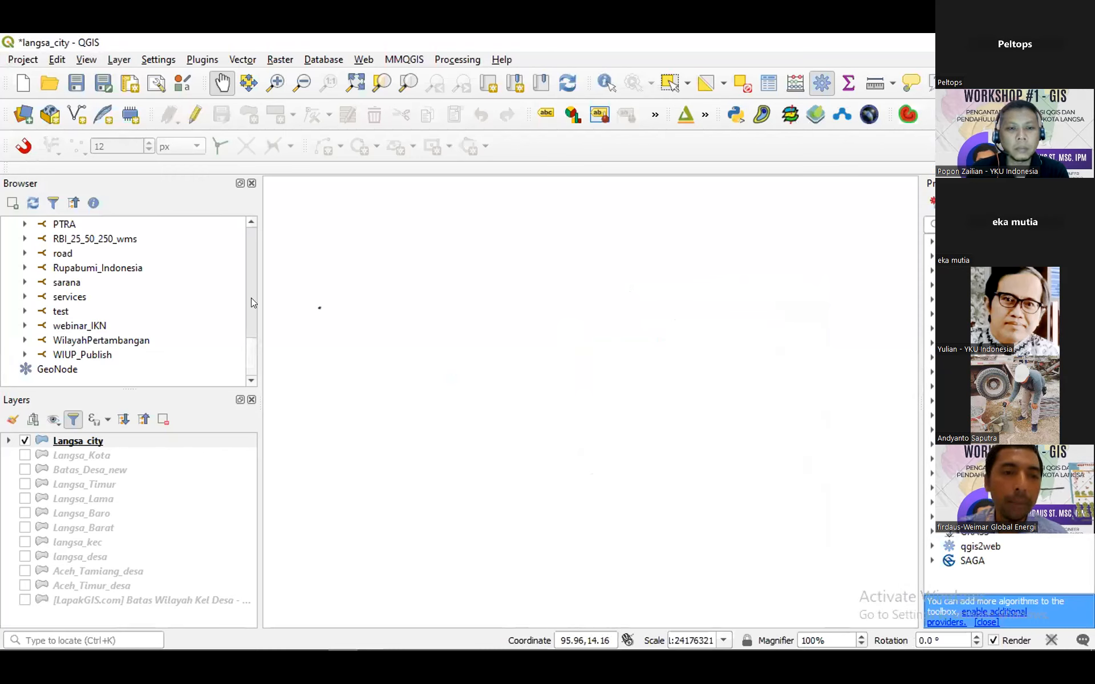
pyautogui.scroll(4, 252, 311)
pyautogui.scroll(8, 248, 234)
pyautogui.scroll(-5, 245, 273)
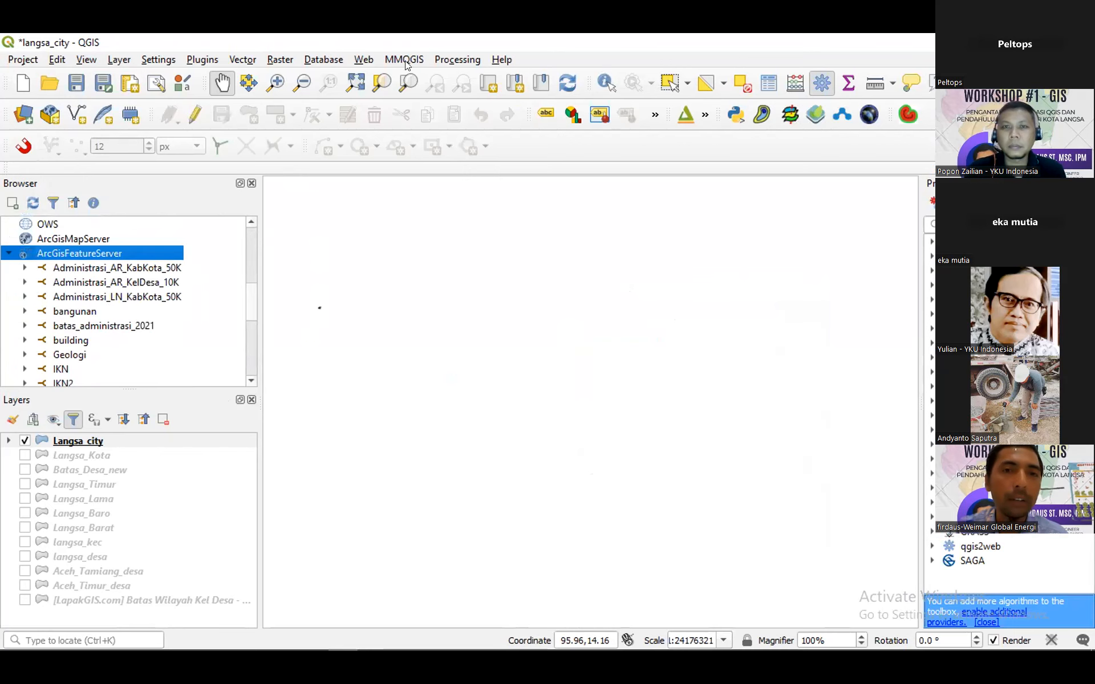
# - Examine the QGIS version and library details in the About window and close it
pyautogui.click(502, 59)
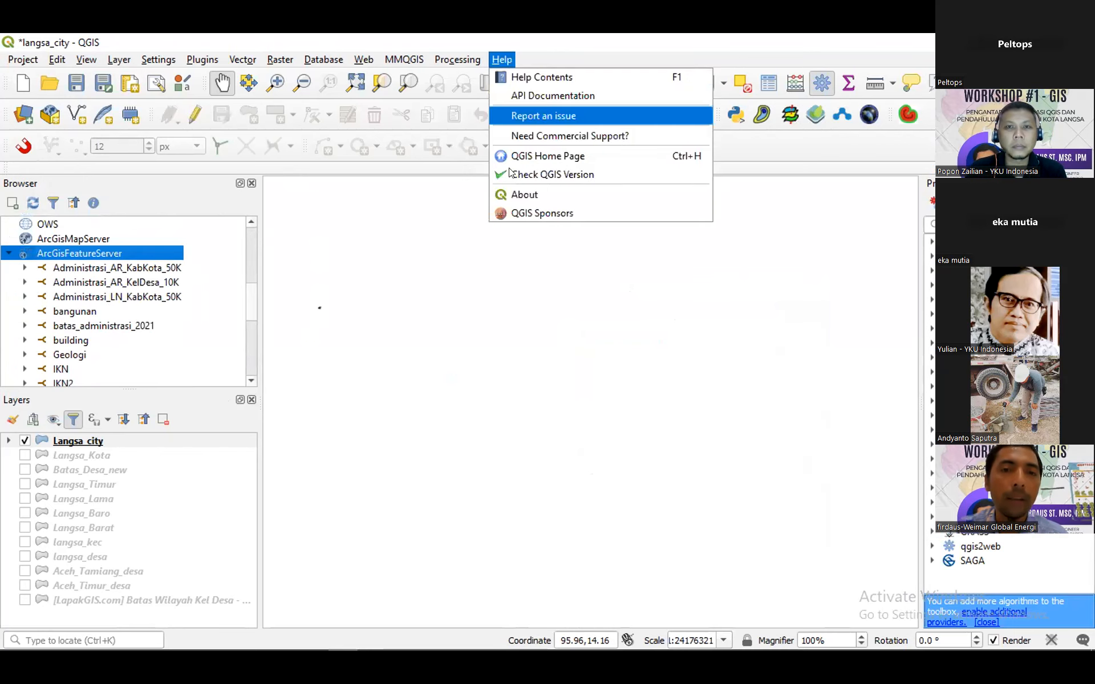
pyautogui.click(530, 195)
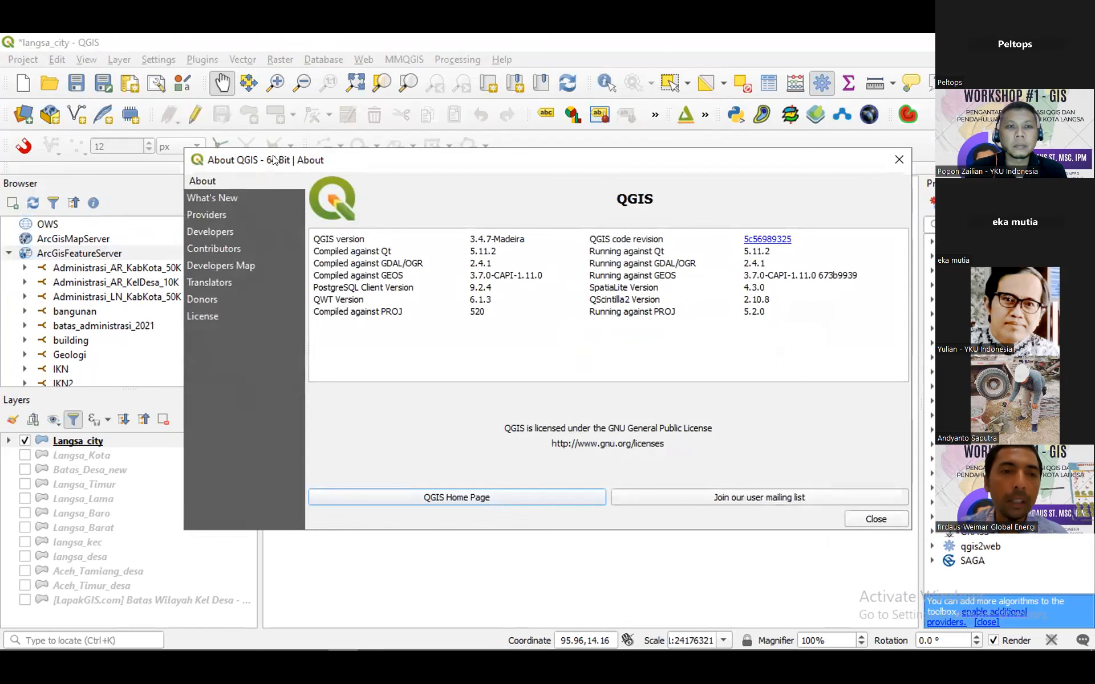
pyautogui.moveTo(278, 166); pyautogui.dragTo(264, 267)
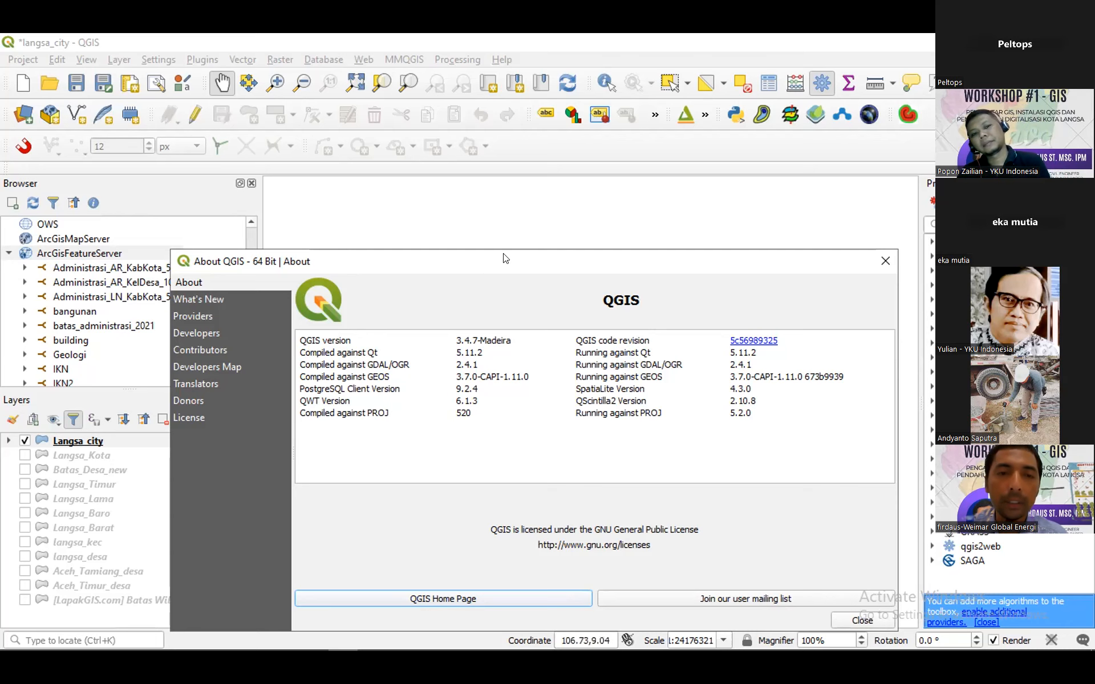
pyautogui.moveTo(503, 255); pyautogui.dragTo(496, 198)
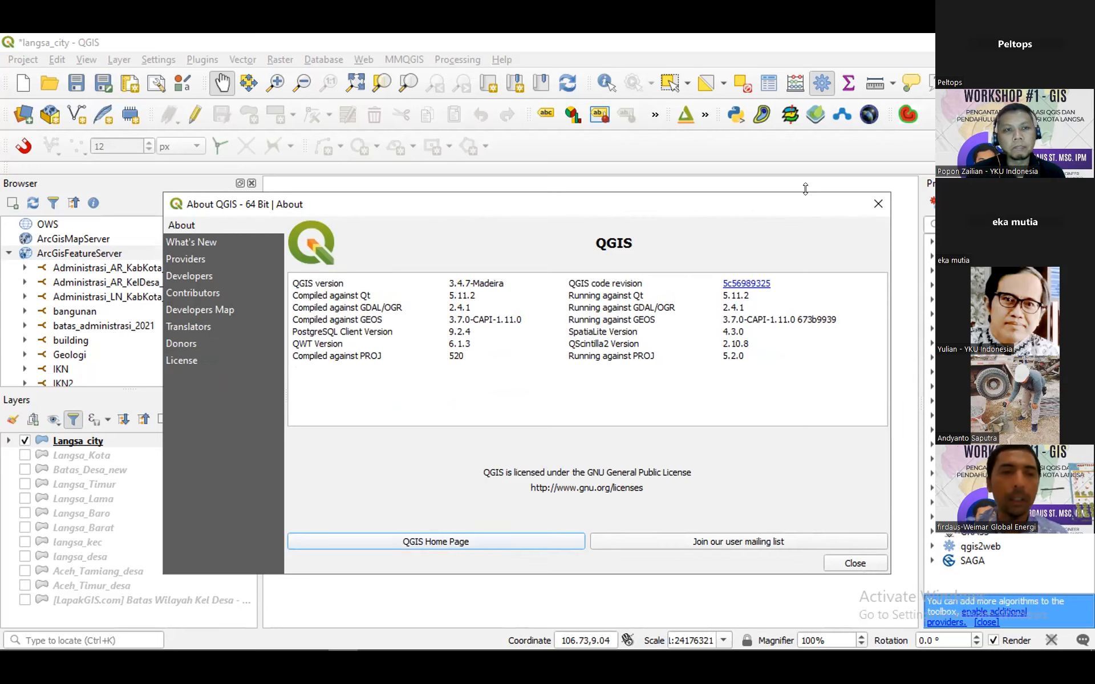
pyautogui.moveTo(782, 208); pyautogui.dragTo(741, 162)
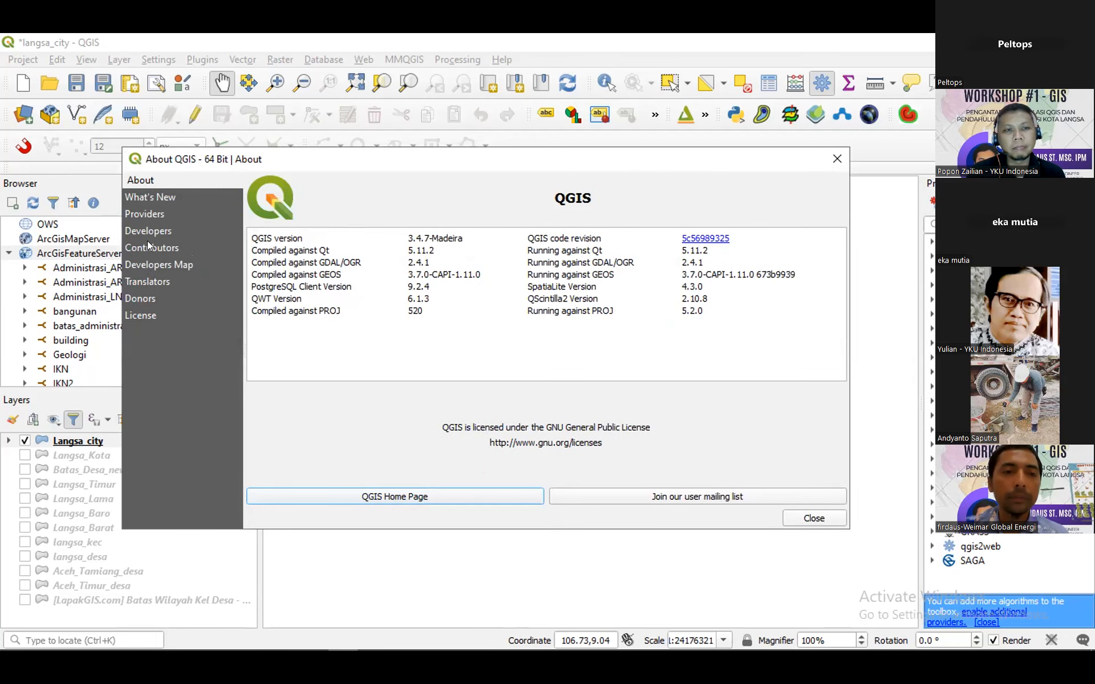
pyautogui.click(837, 159)
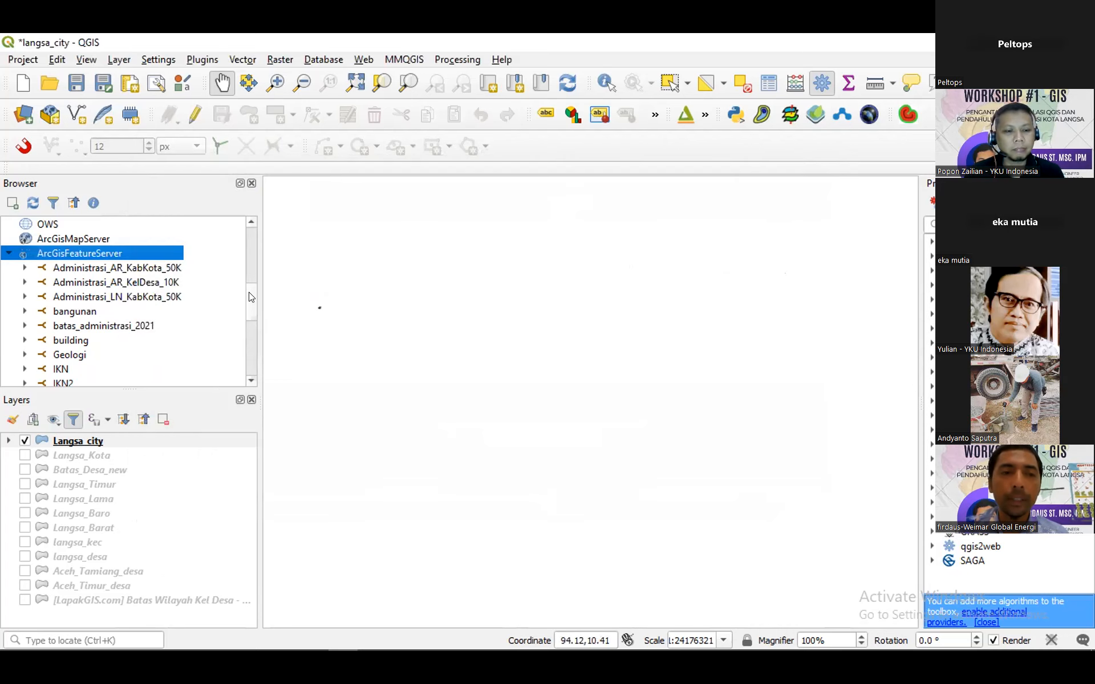
# - Look through the available data sources, from the local drives to the database and web service connections
pyautogui.scroll(2, 248, 262)
pyautogui.moveTo(251, 256)
pyautogui.mouseDown()
pyautogui.moveTo(252, 217)
pyautogui.moveTo(253, 254)
pyautogui.mouseUp()
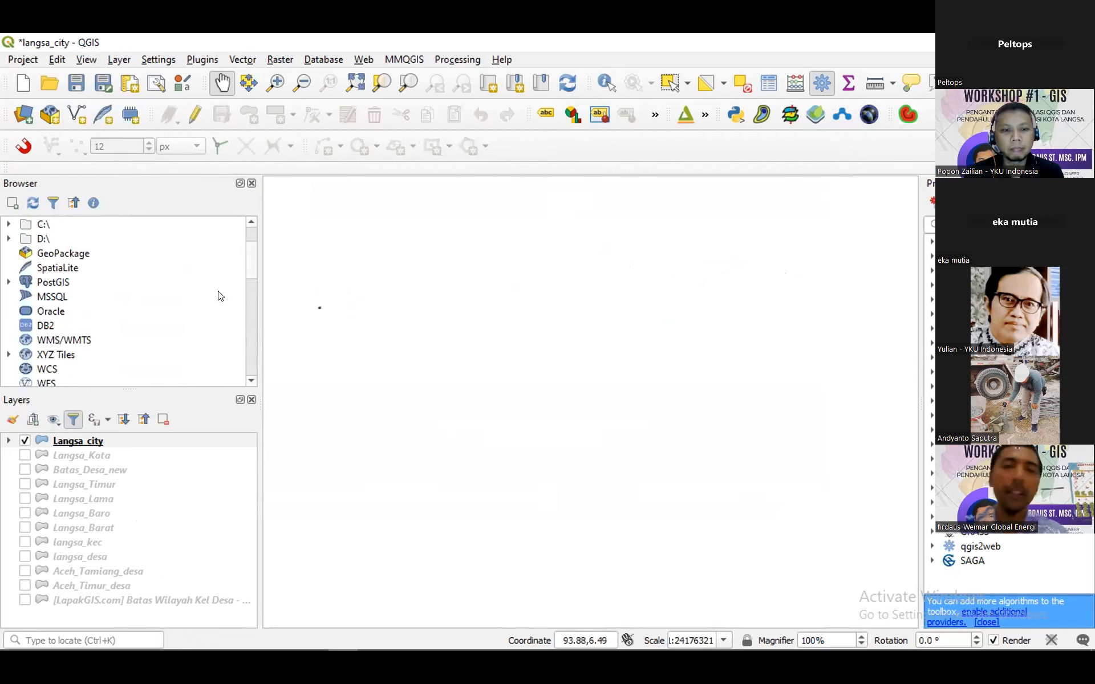
pyautogui.scroll(-3, 170, 289)
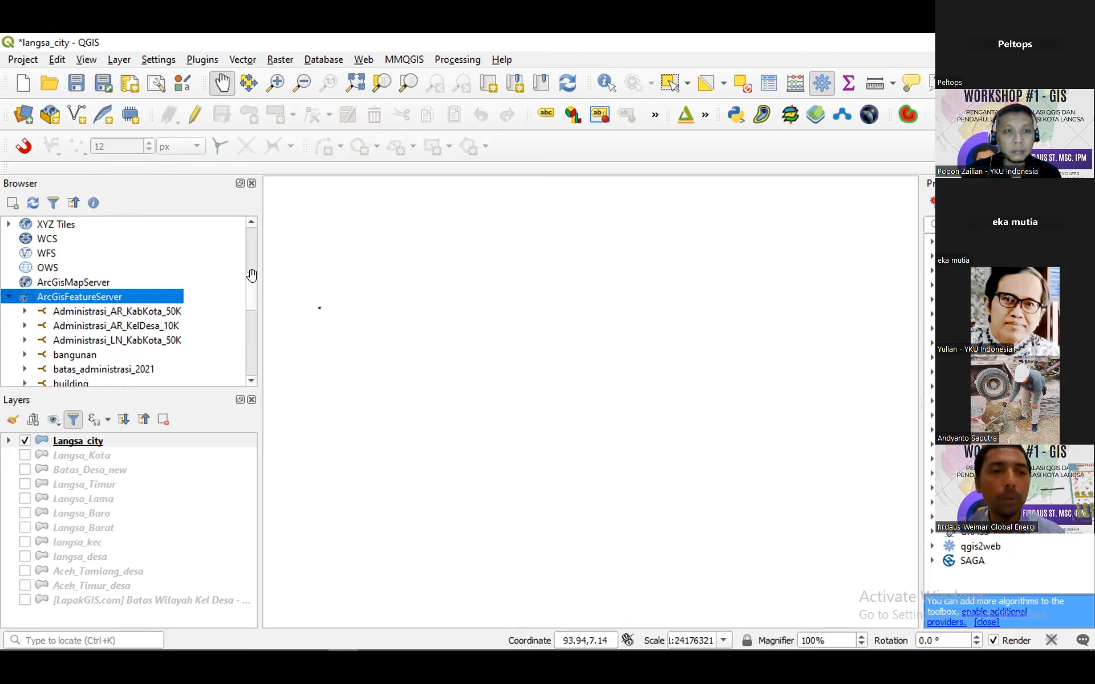
pyautogui.scroll(2, 251, 266)
pyautogui.scroll(2, 251, 266)
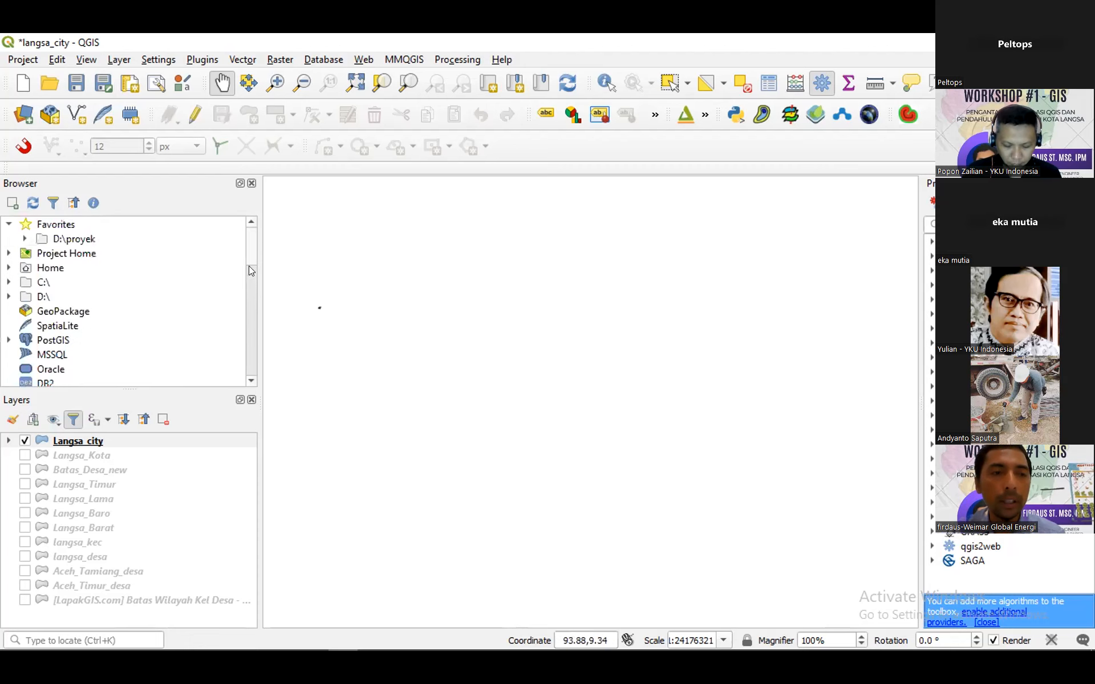
pyautogui.scroll(-3, 171, 308)
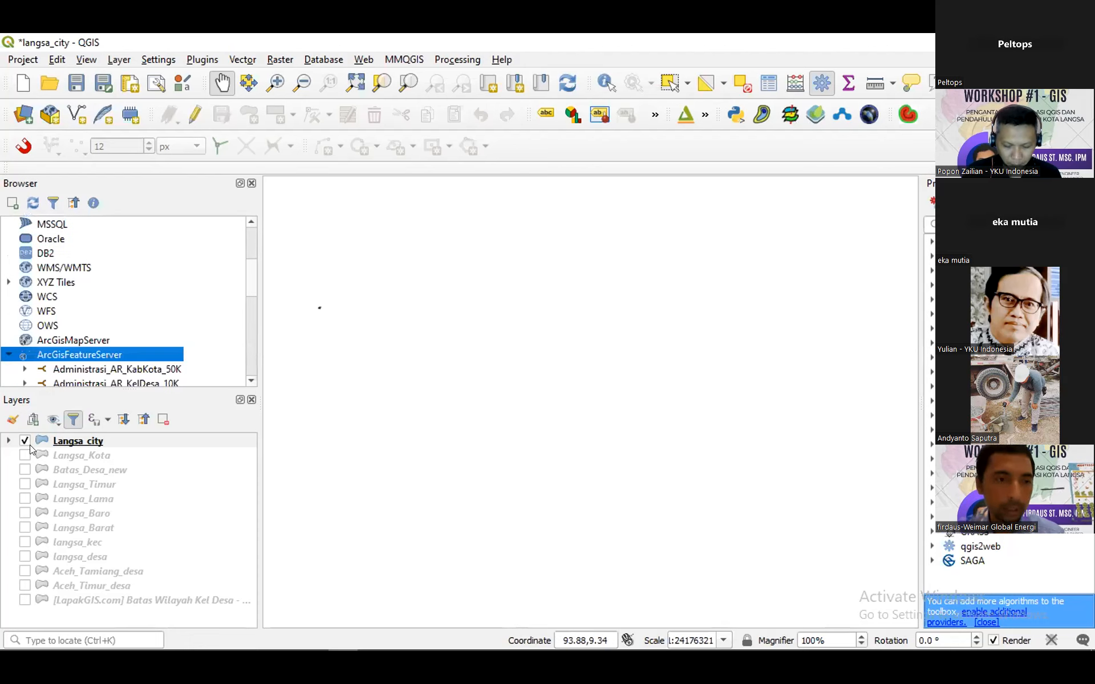
# - Turn on the Batas_Desa_new layer, leaving Langsa_Timur hidden after briefly toggling it
pyautogui.click(24, 484)
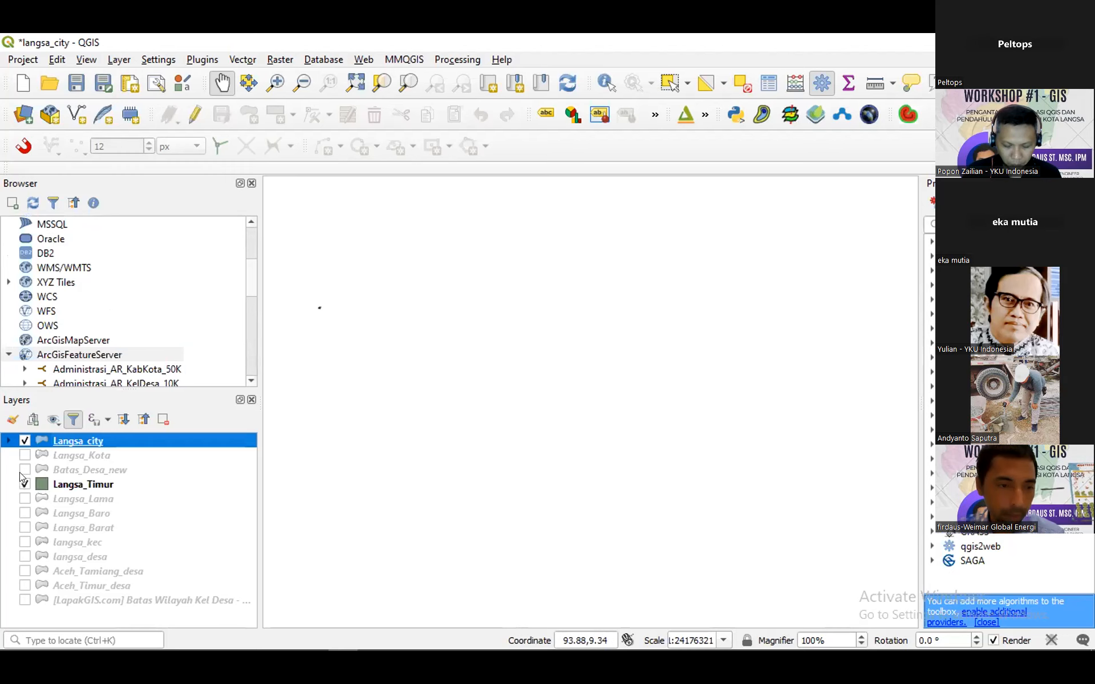
pyautogui.click(24, 483)
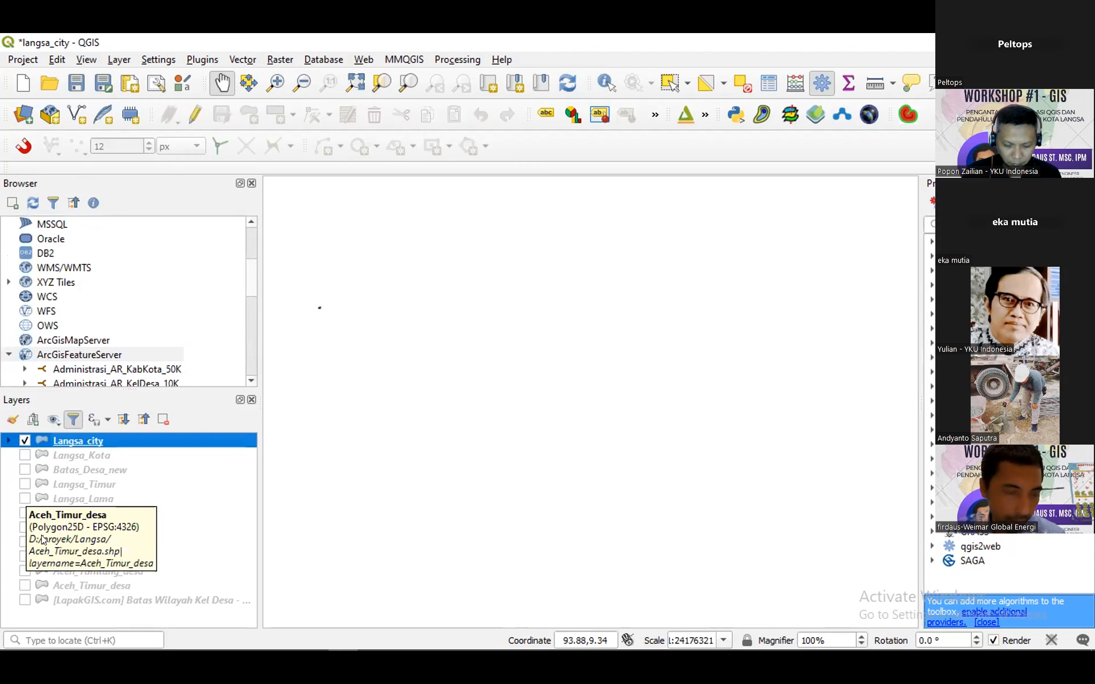
pyautogui.click(25, 469)
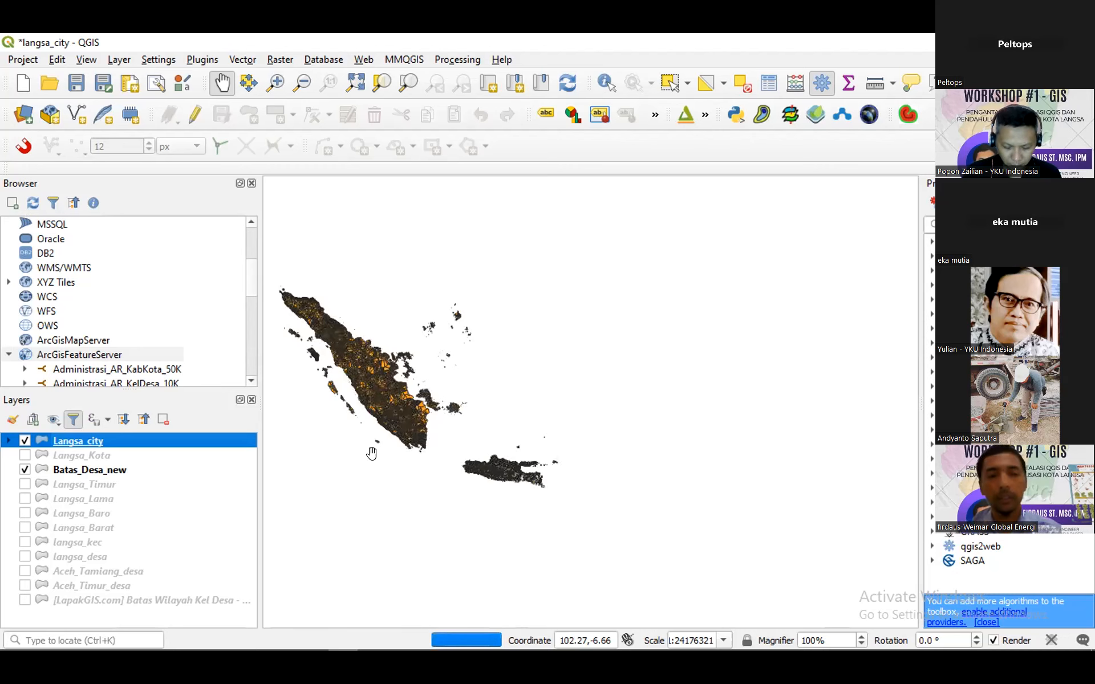
# - Browse the D:\proyek favorite with a wider folder list and select the [LapakGIS.com] Batas Kel Desa Update 2022 (37 Provinsi) folder
pyautogui.scroll(3, 246, 267)
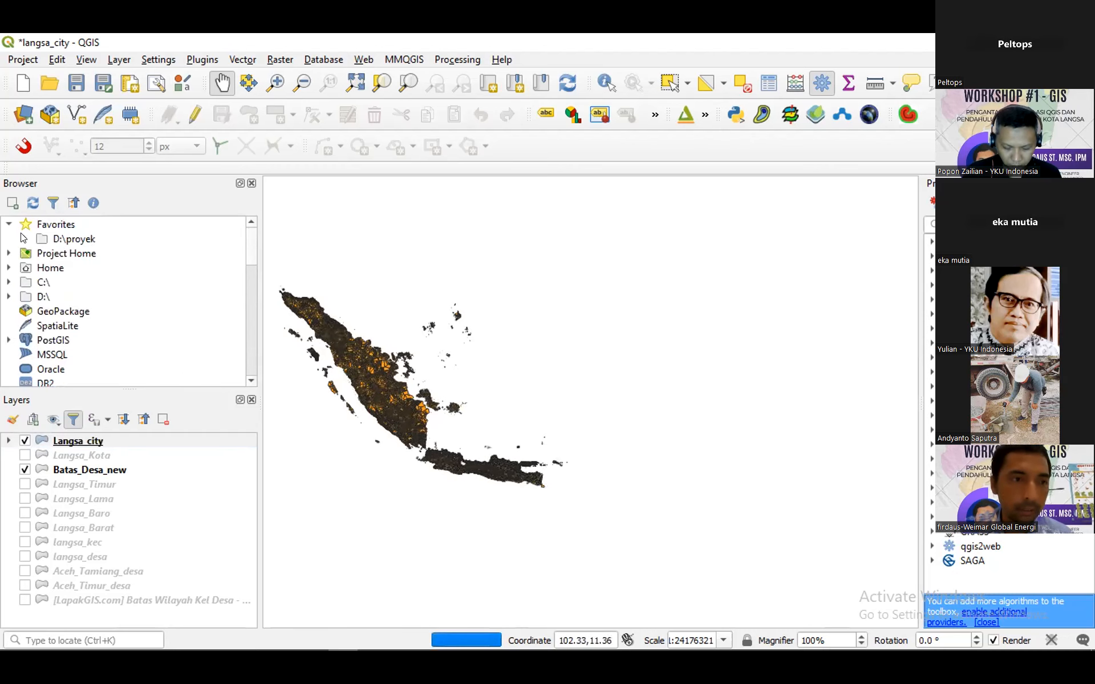
pyautogui.doubleClick(42, 238)
pyautogui.scroll(-5, 80, 262)
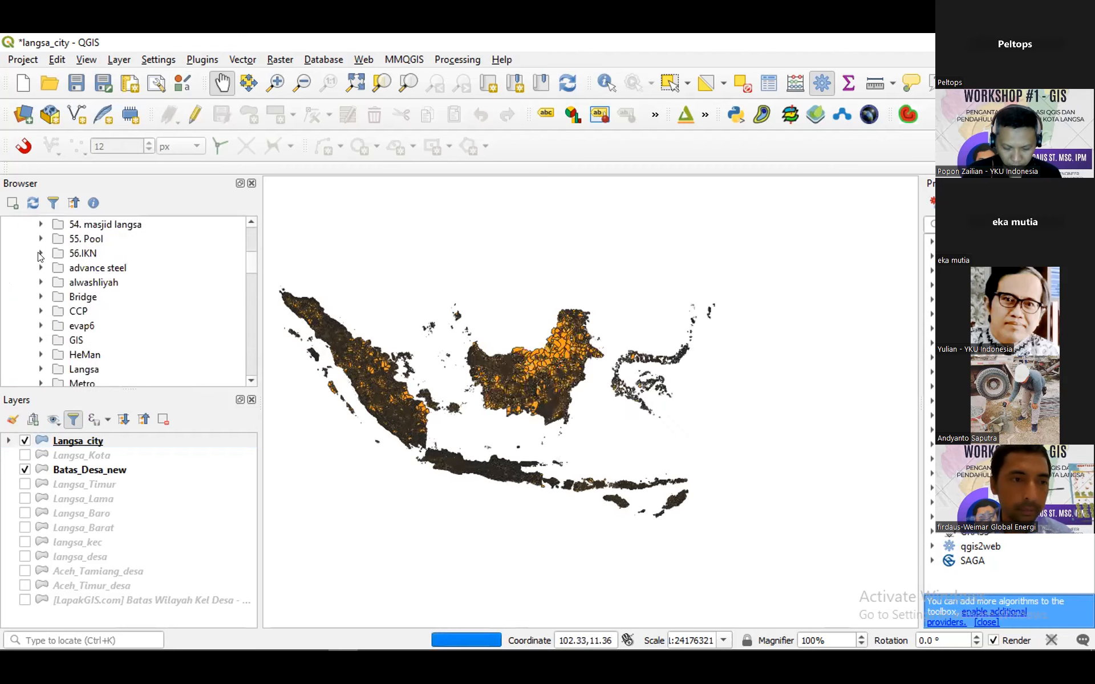
pyautogui.click(41, 254)
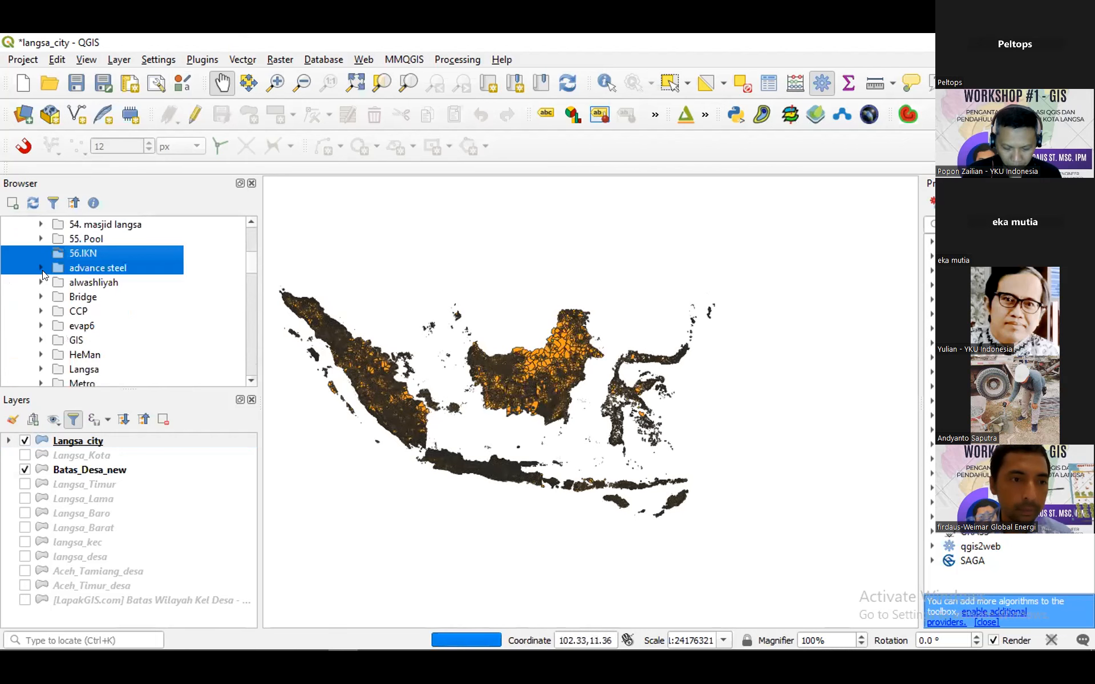
pyautogui.scroll(-1, 254, 286)
pyautogui.moveTo(254, 286); pyautogui.dragTo(379, 277)
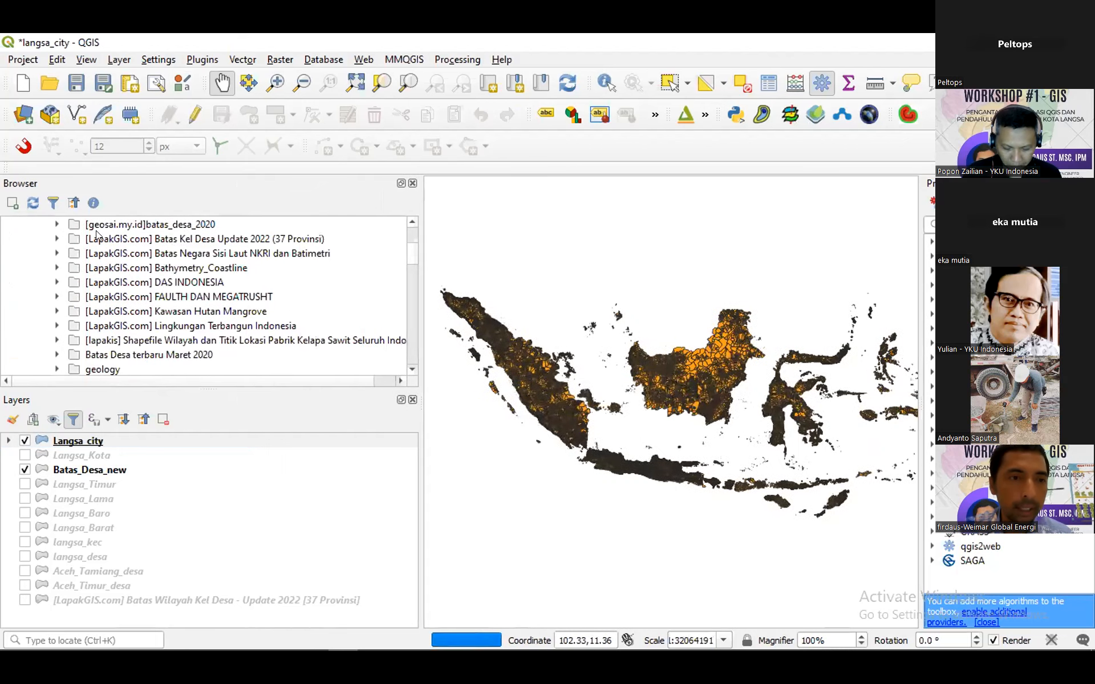
pyautogui.click(196, 239)
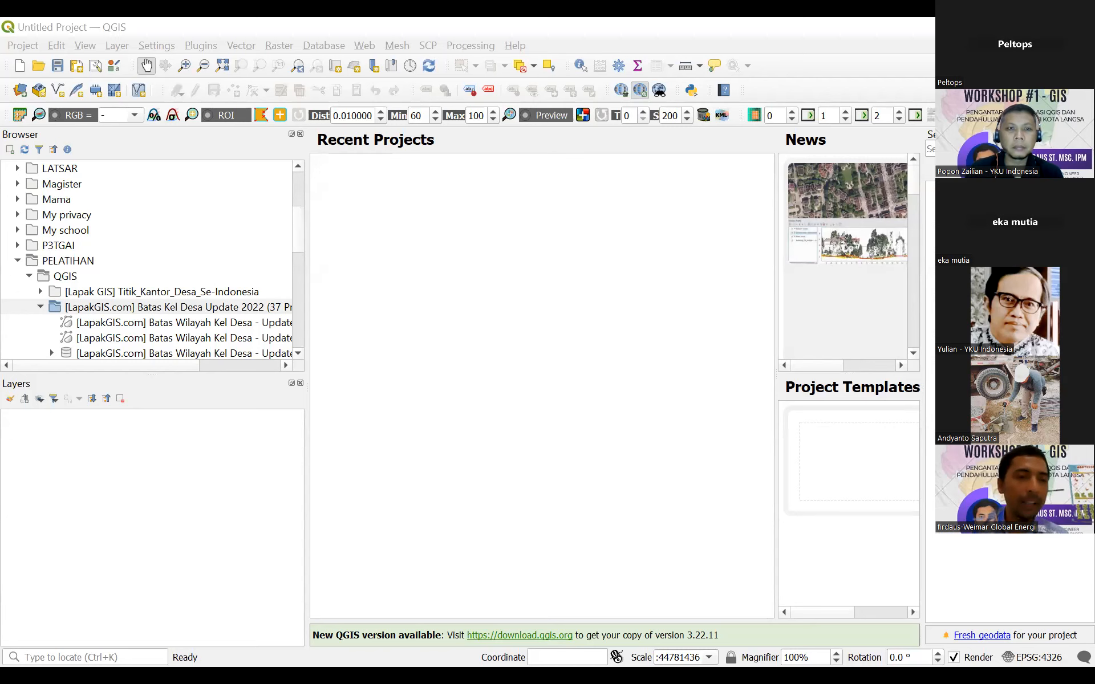
# - Add the first Batas Wilayah Kel Desa layer from the PELATIHAN QGIS folder to the untitled project and view its full extent over Indonesia
pyautogui.click(142, 324)
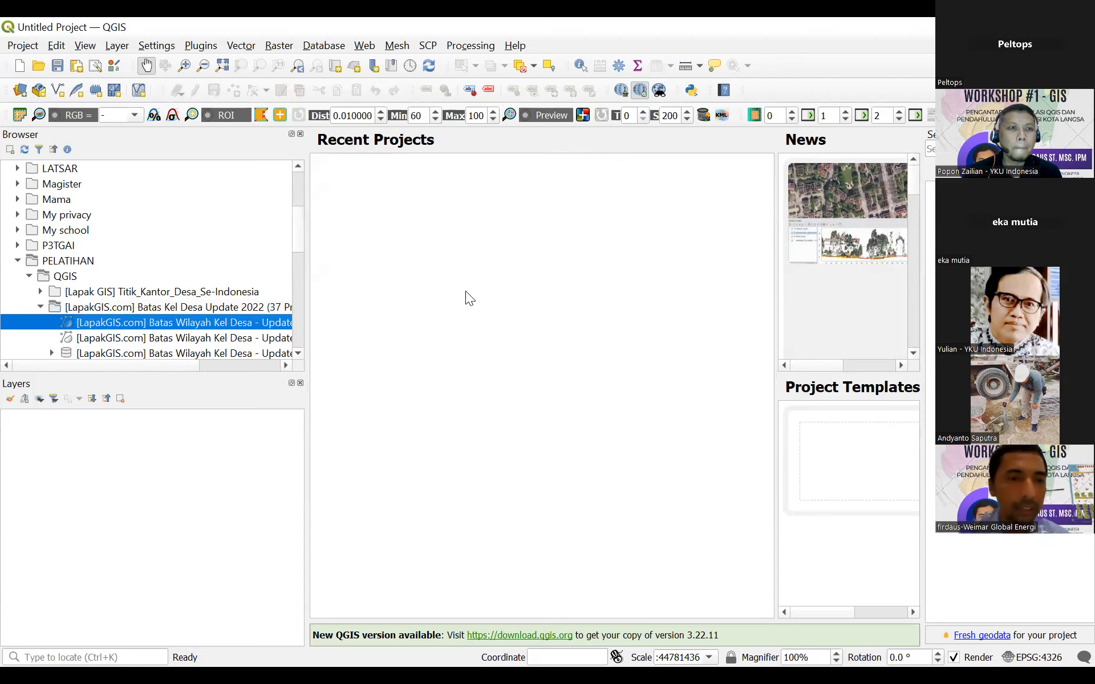
pyautogui.press('Return')
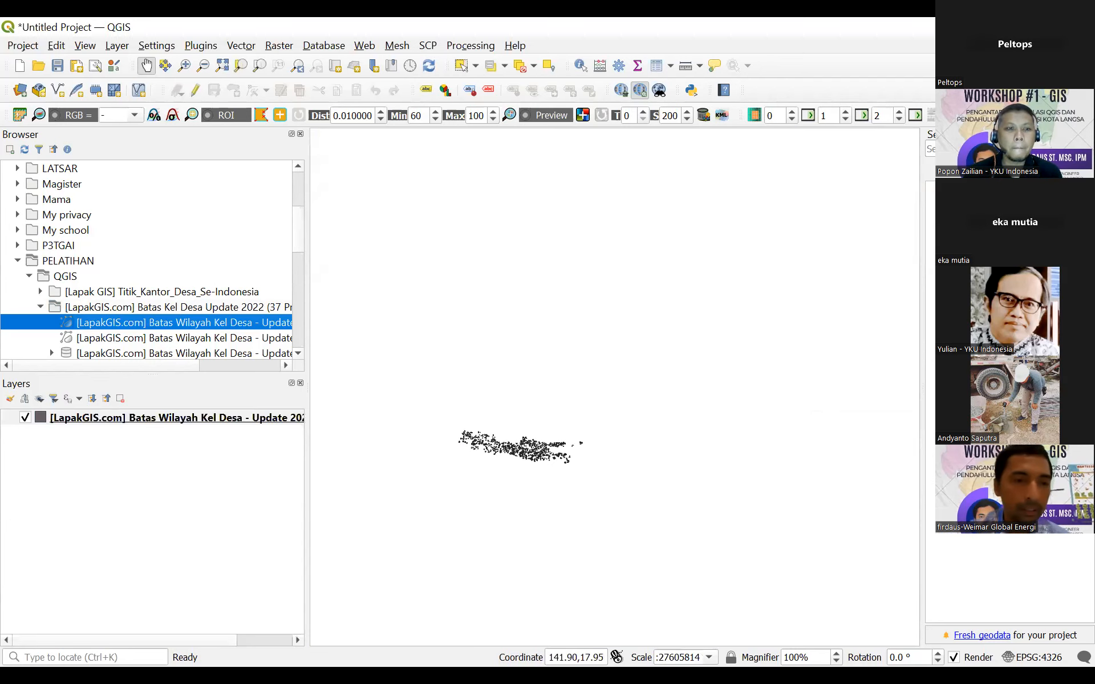
pyautogui.moveTo(527, 469); pyautogui.dragTo(579, 386)
pyautogui.scroll(2, 560, 330)
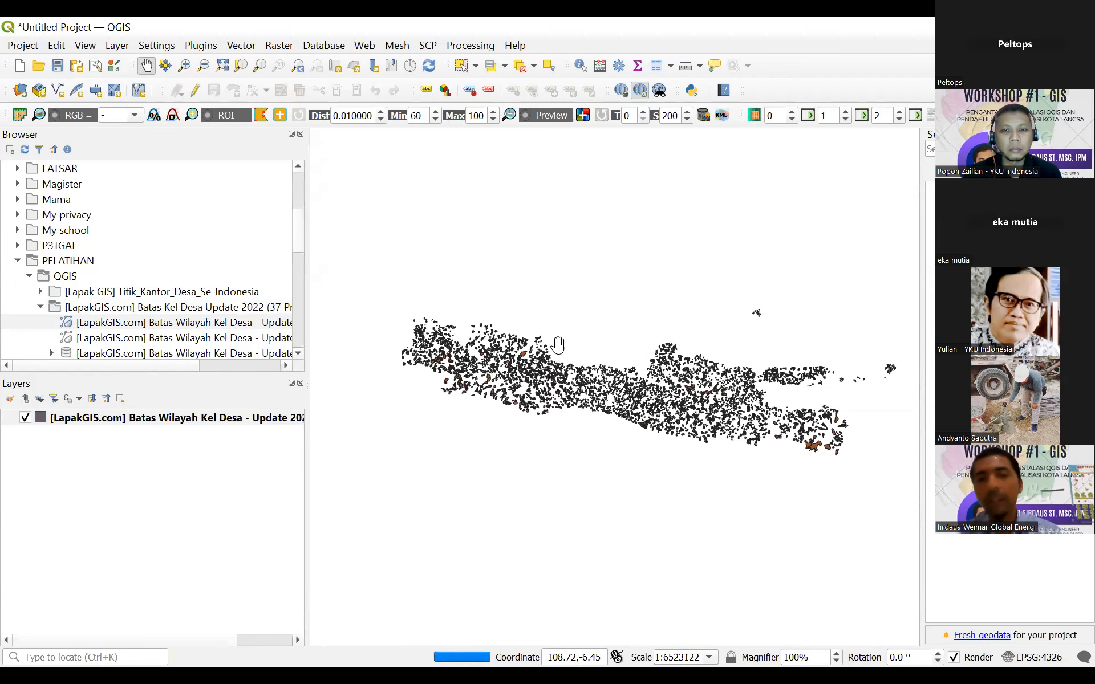
pyautogui.scroll(-3, 557, 344)
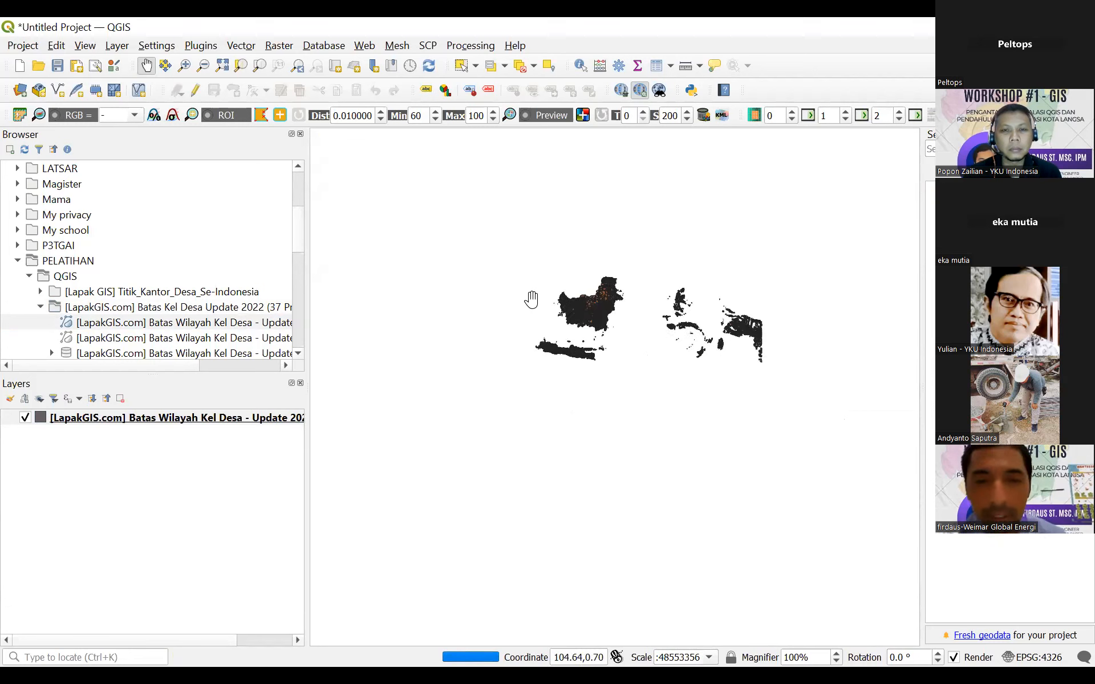
pyautogui.moveTo(521, 328); pyautogui.dragTo(556, 364)
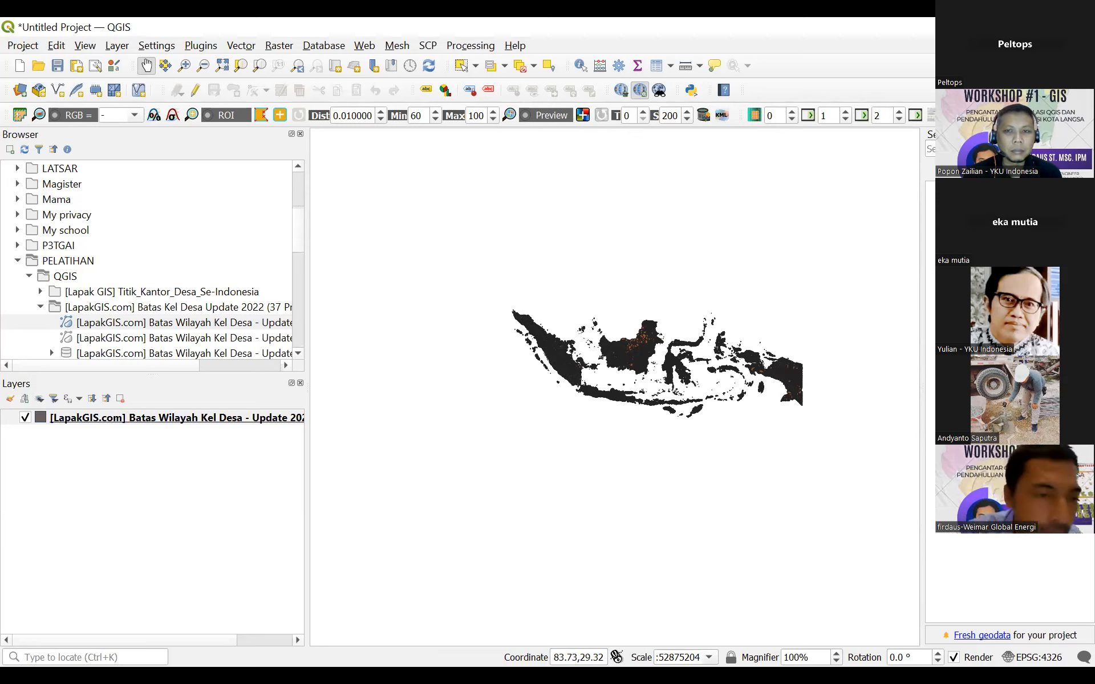
pyautogui.rightClick(522, 333)
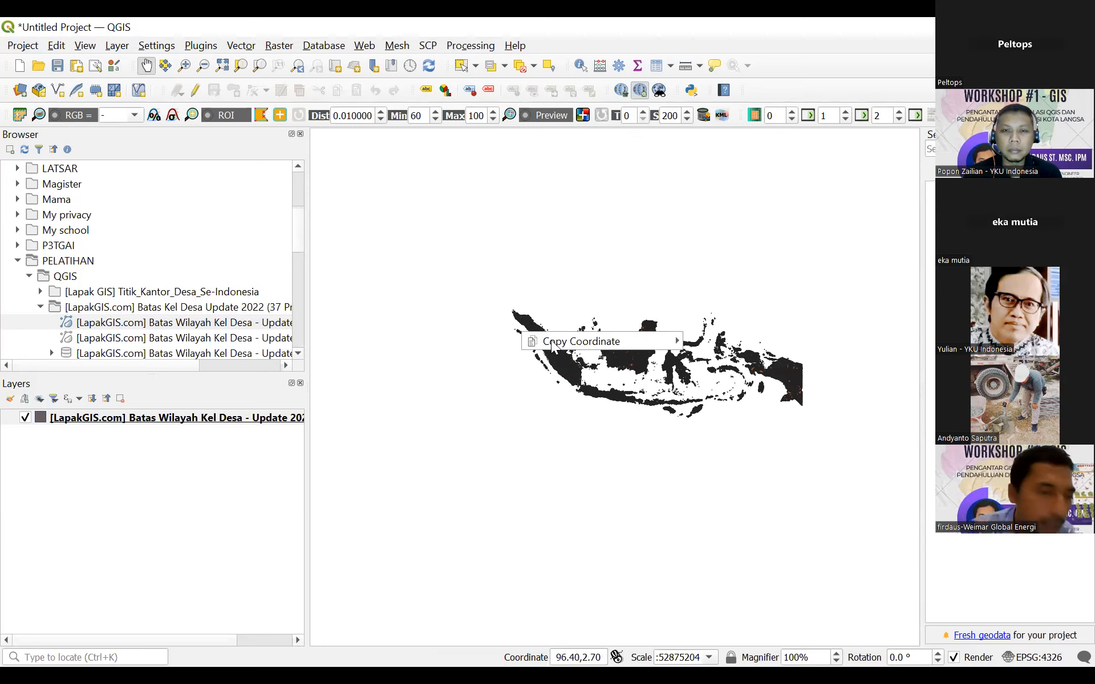
# - Open the attribute table of the [LapakGIS.com] Batas Wilayah Kel Desa layer
pyautogui.rightClick(203, 308)
pyautogui.rightClick(183, 325)
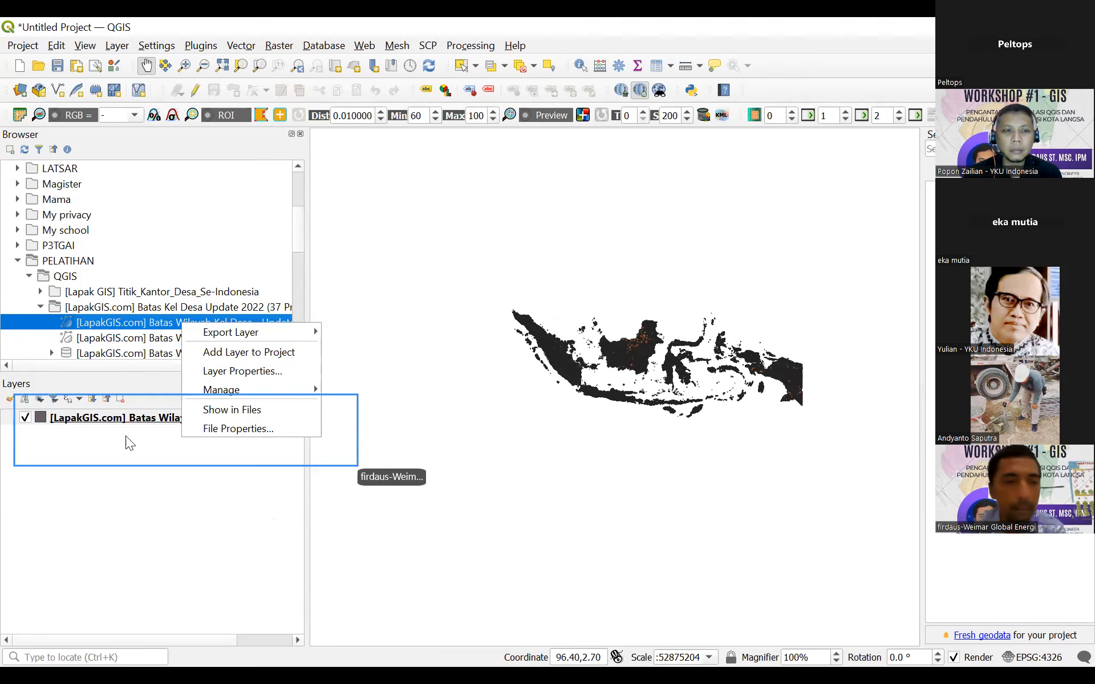
pyautogui.click(65, 420)
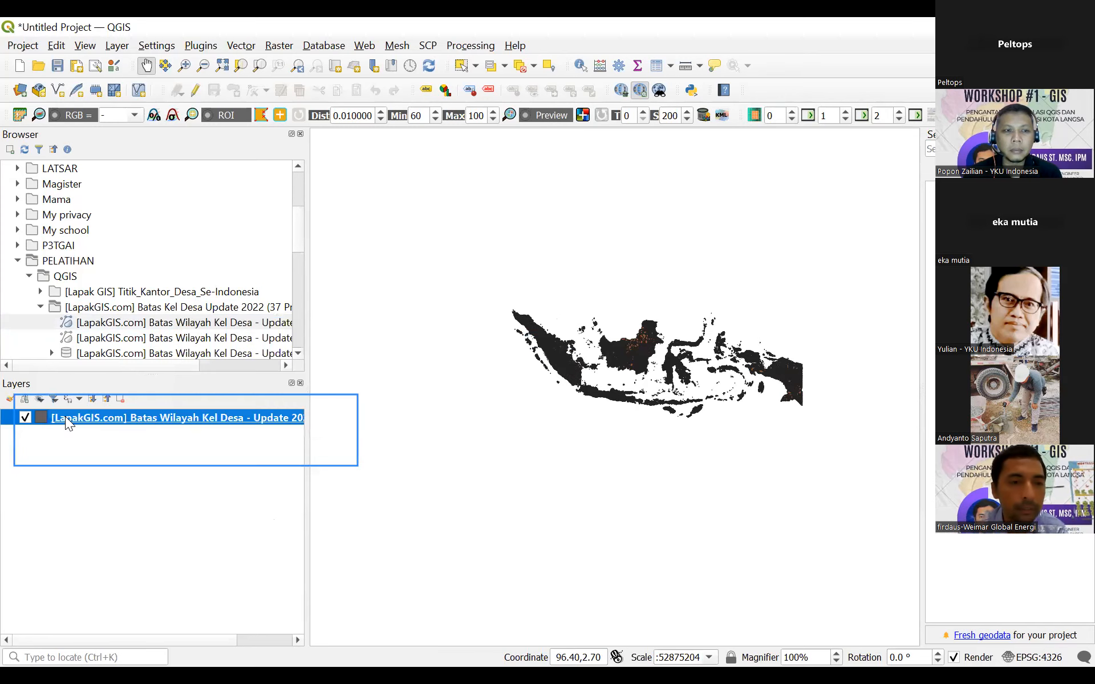
pyautogui.rightClick(66, 422)
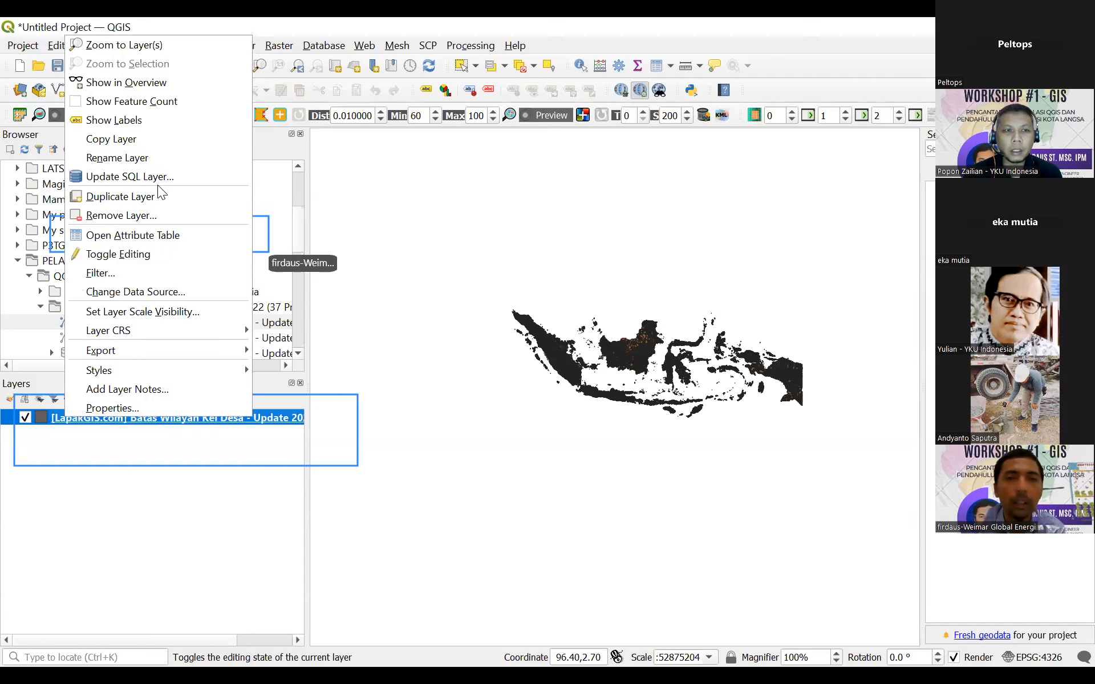
pyautogui.click(191, 236)
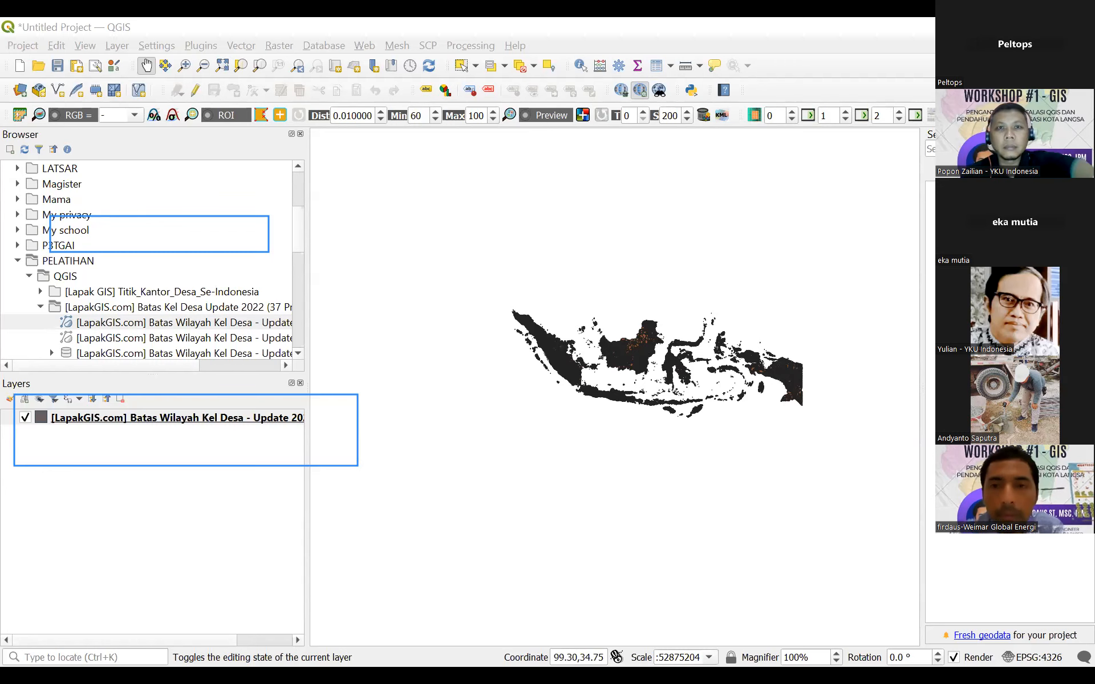
pyautogui.press('F6')
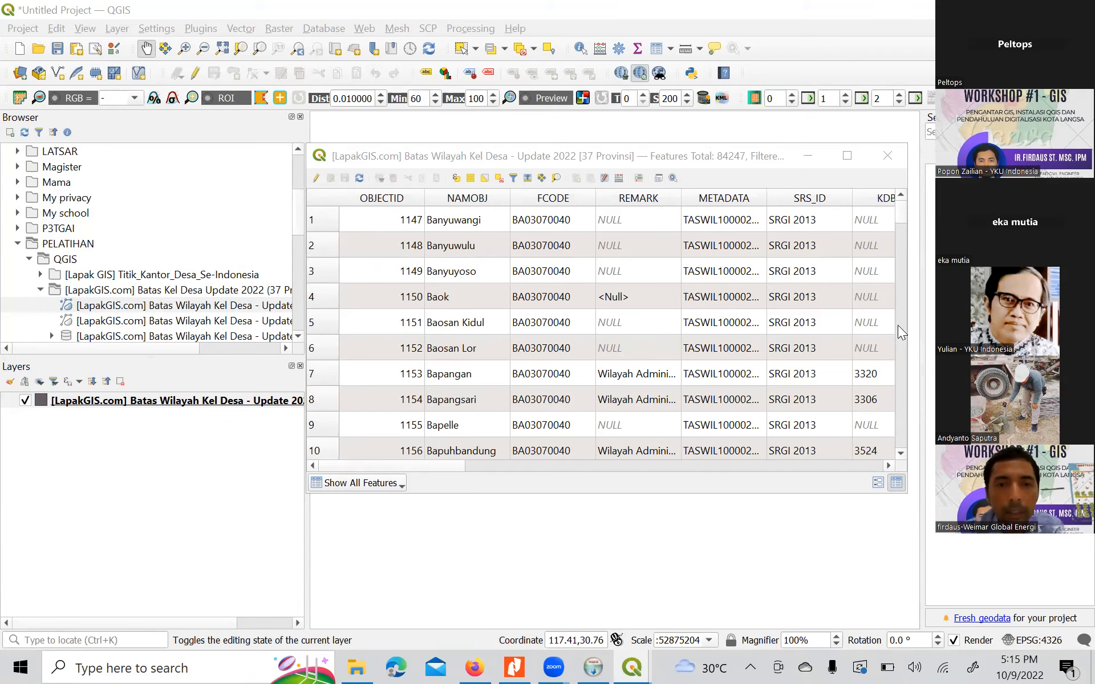
# - Bring the village boundary attribute table back to the front and dock it beneath the map
pyautogui.click(723, 162)
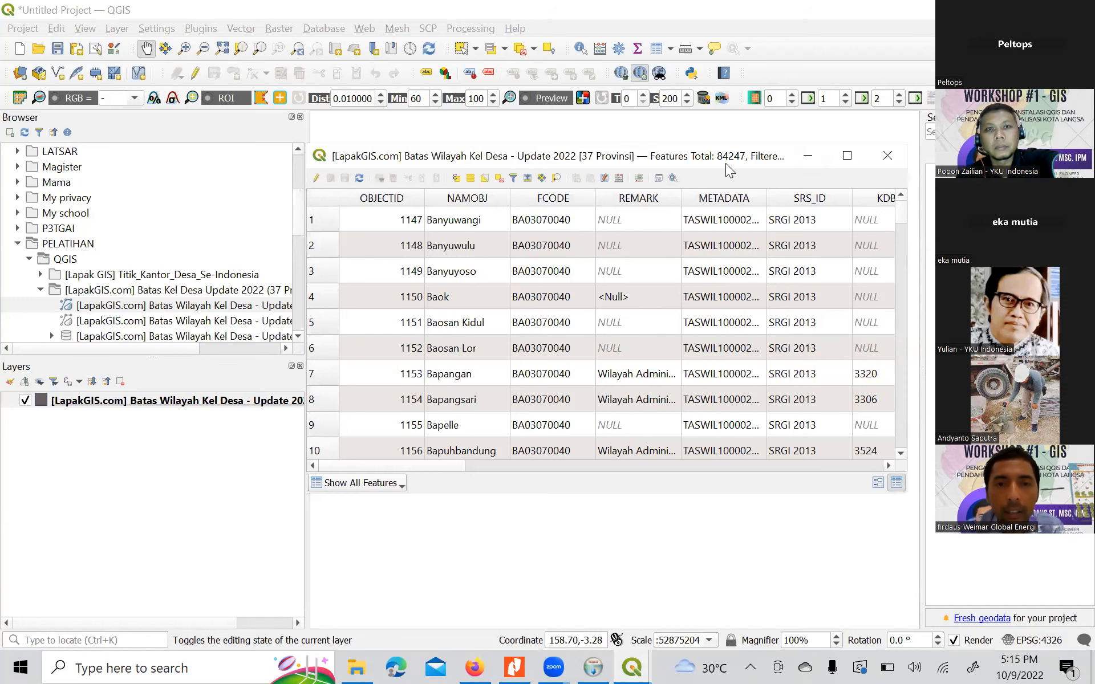
pyautogui.click(658, 185)
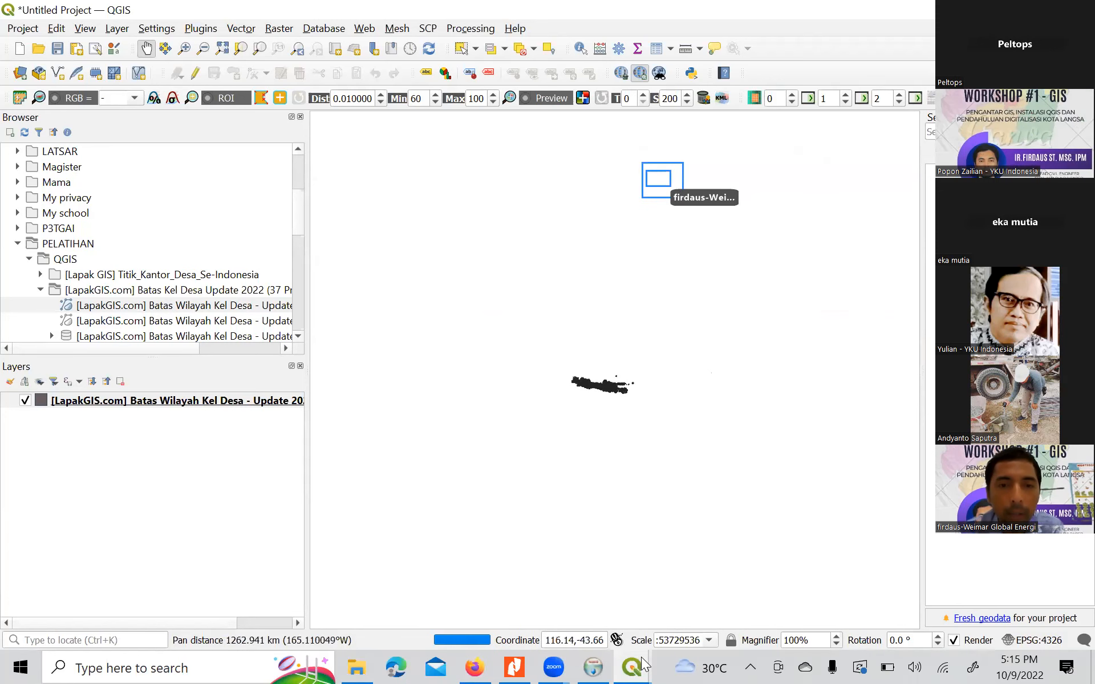
pyautogui.moveTo(641, 657)
pyautogui.click(701, 588)
pyautogui.moveTo(583, 312); pyautogui.dragTo(579, 208)
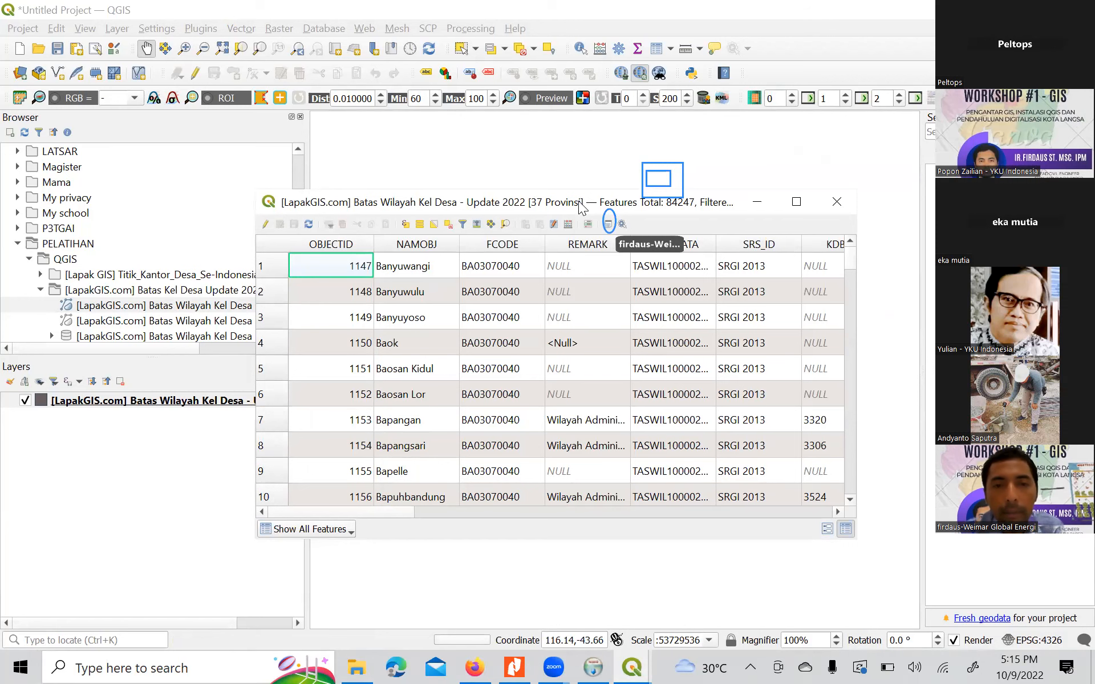
pyautogui.click(608, 223)
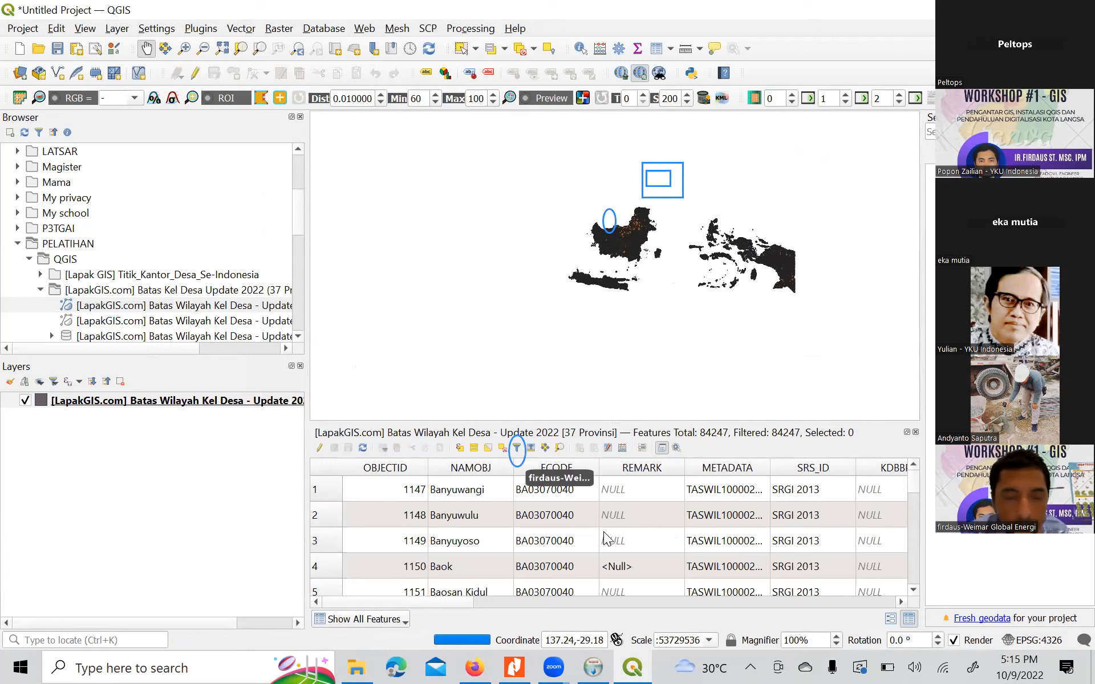
# - Check the filter form briefly, return to the table view and look through the attribute columns up to WADMPR
pyautogui.click(517, 448)
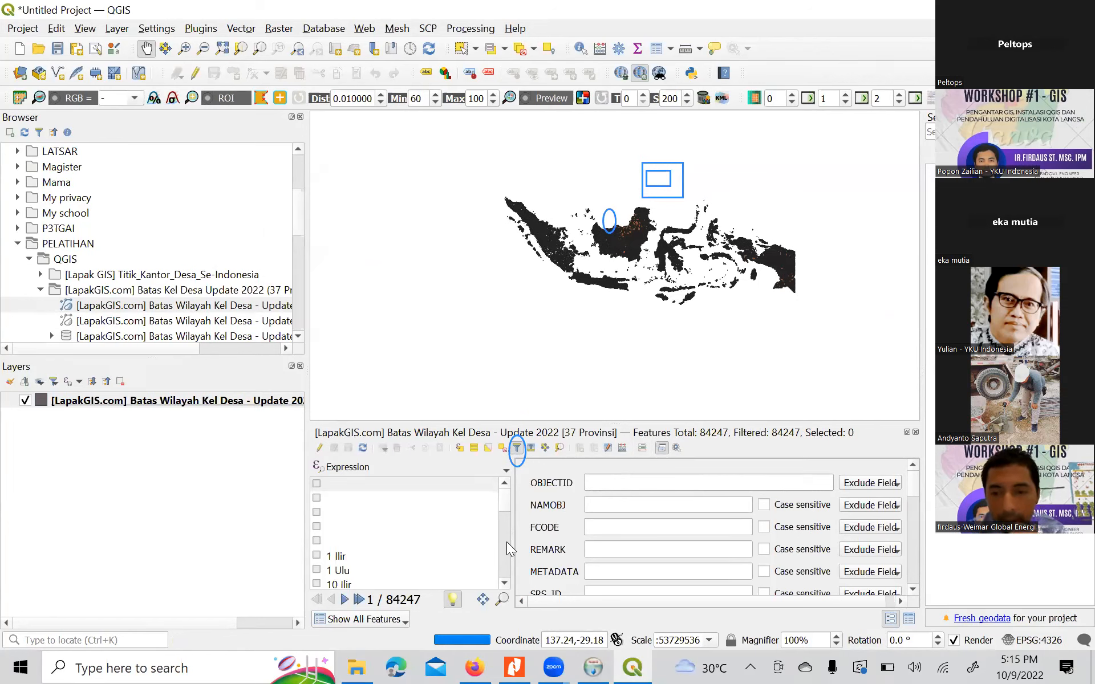
pyautogui.click(910, 619)
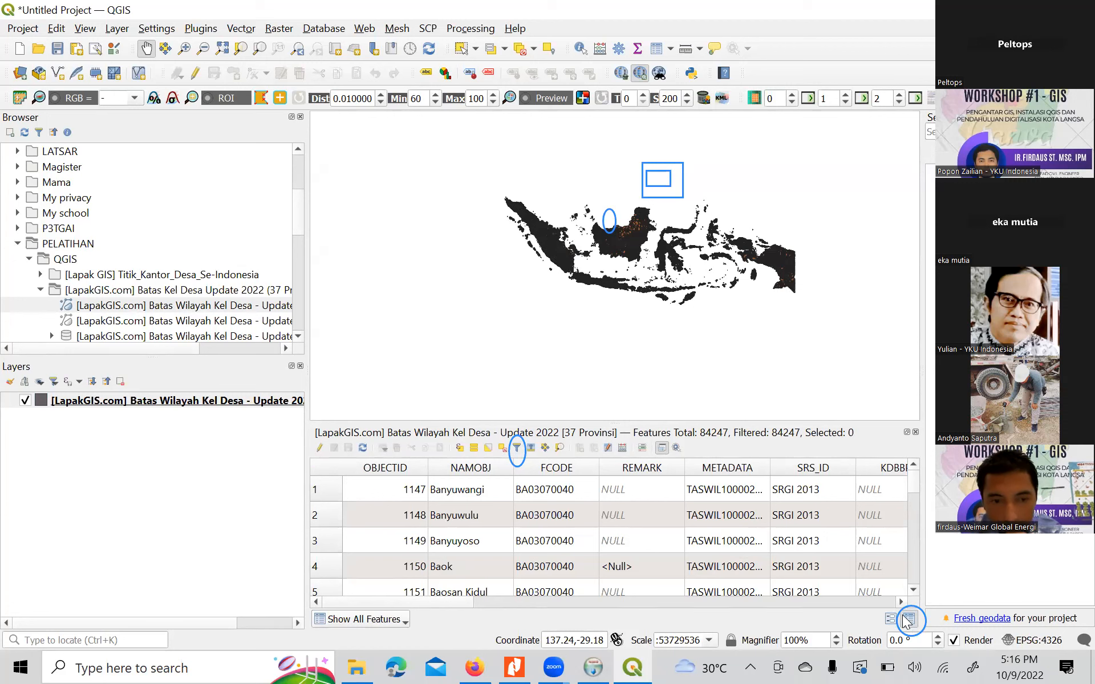
pyautogui.moveTo(458, 601); pyautogui.dragTo(844, 600)
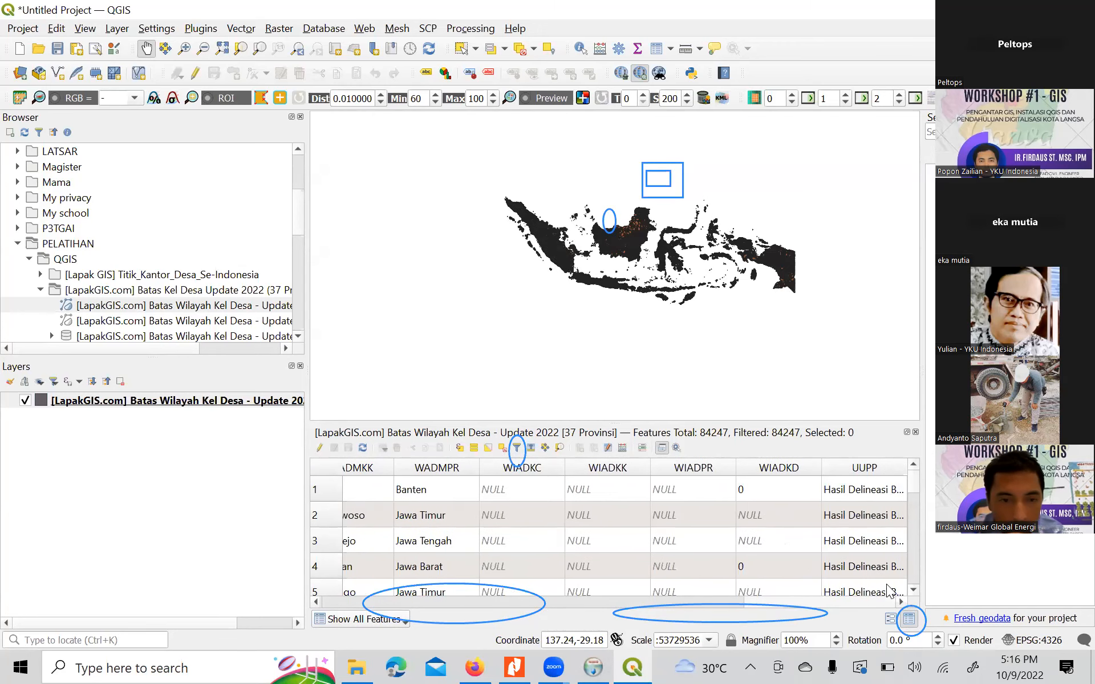
pyautogui.moveTo(730, 600); pyautogui.dragTo(724, 598)
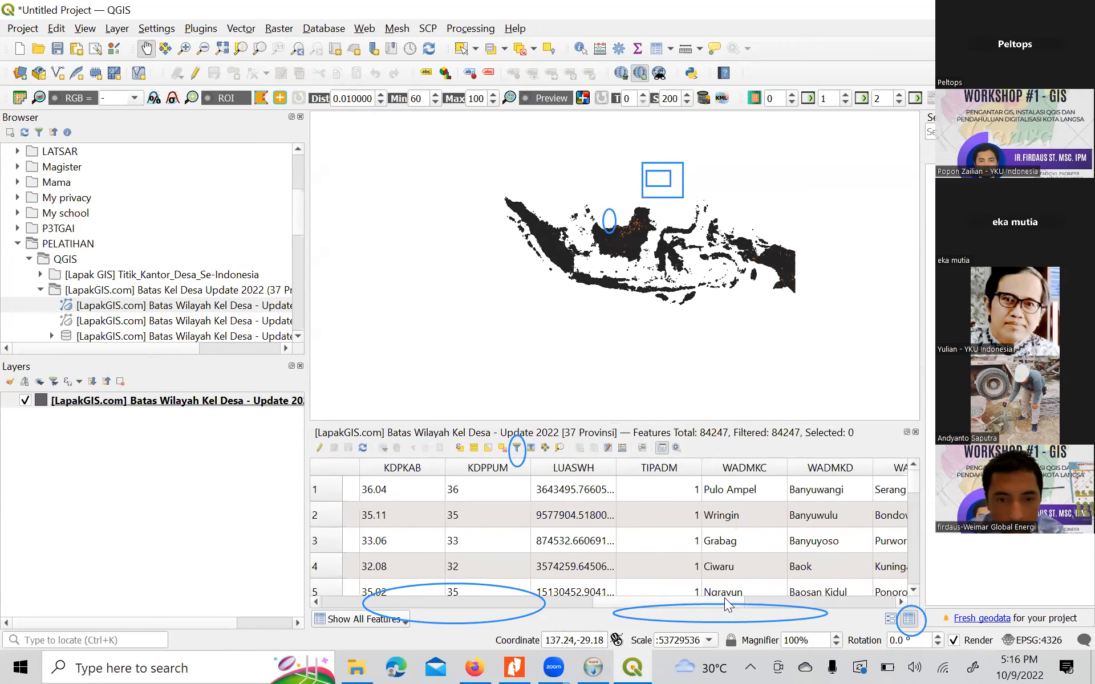
pyautogui.click(900, 602)
pyautogui.click(901, 601)
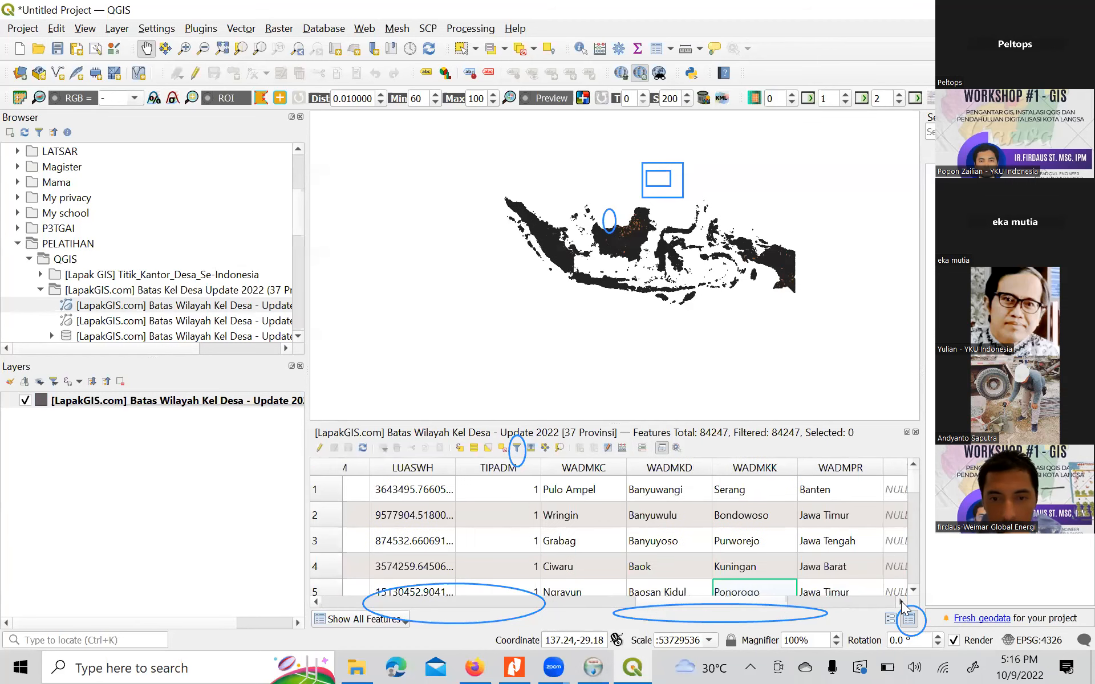
pyautogui.click(901, 601)
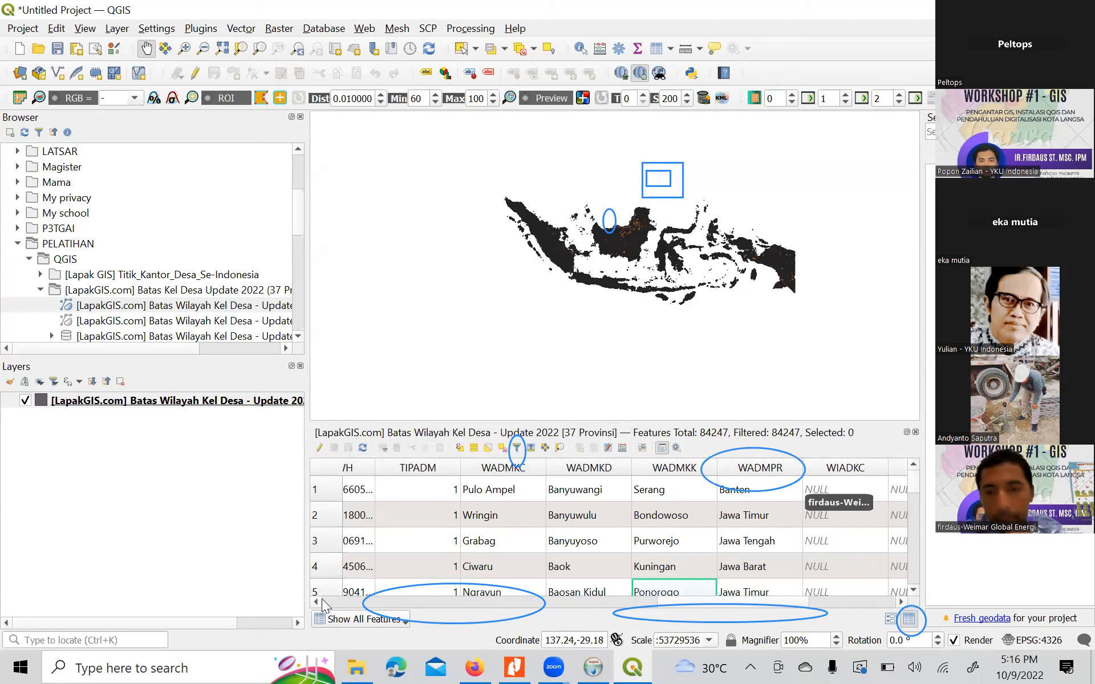
# - Sort the attribute table by the WADMPR column in ascending order
pyautogui.click(772, 472)
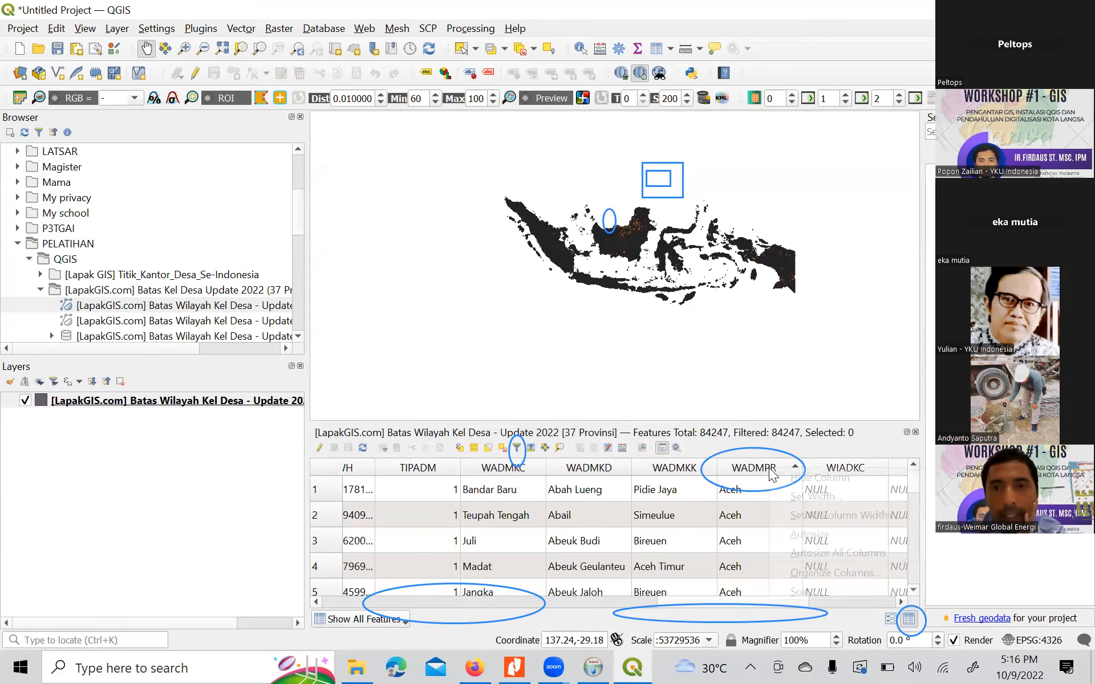
pyautogui.rightClick(769, 469)
pyautogui.click(747, 450)
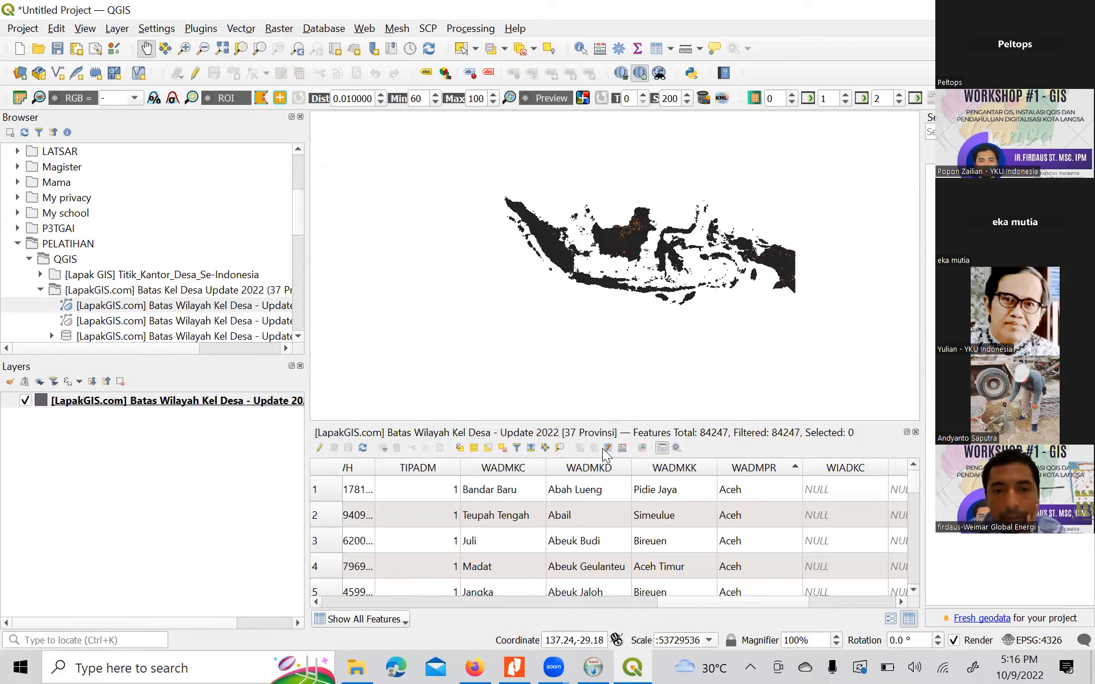
# - Open the first record in form view, enable editing and replace its WADMPR value with Langsa
pyautogui.click(516, 448)
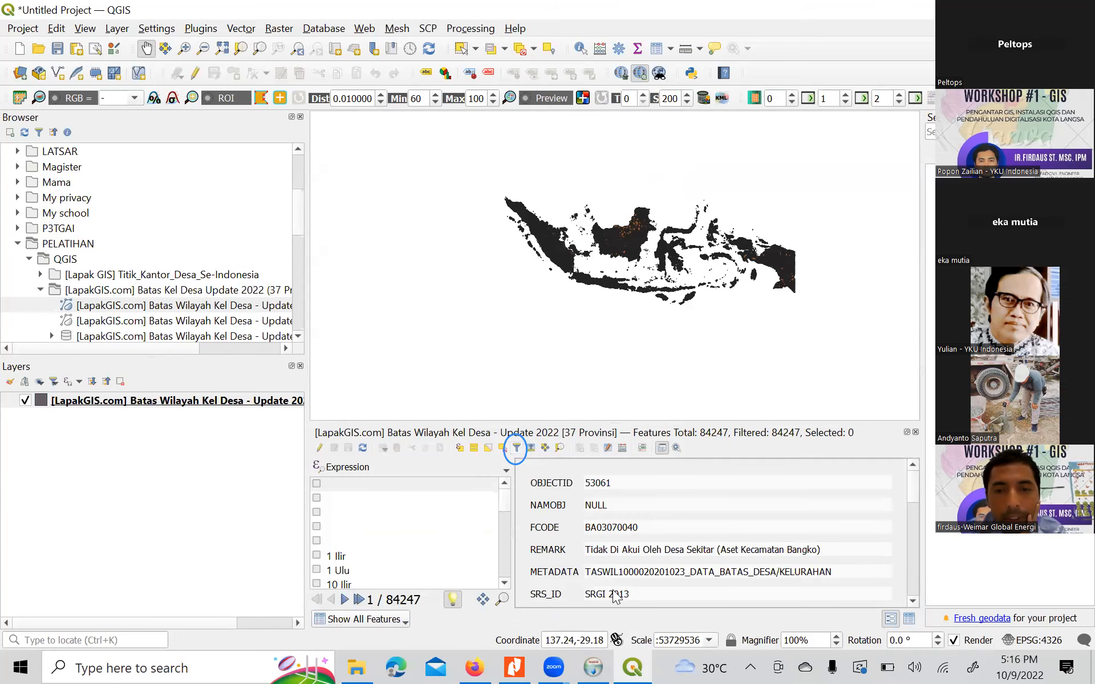
pyautogui.moveTo(502, 501); pyautogui.dragTo(505, 556)
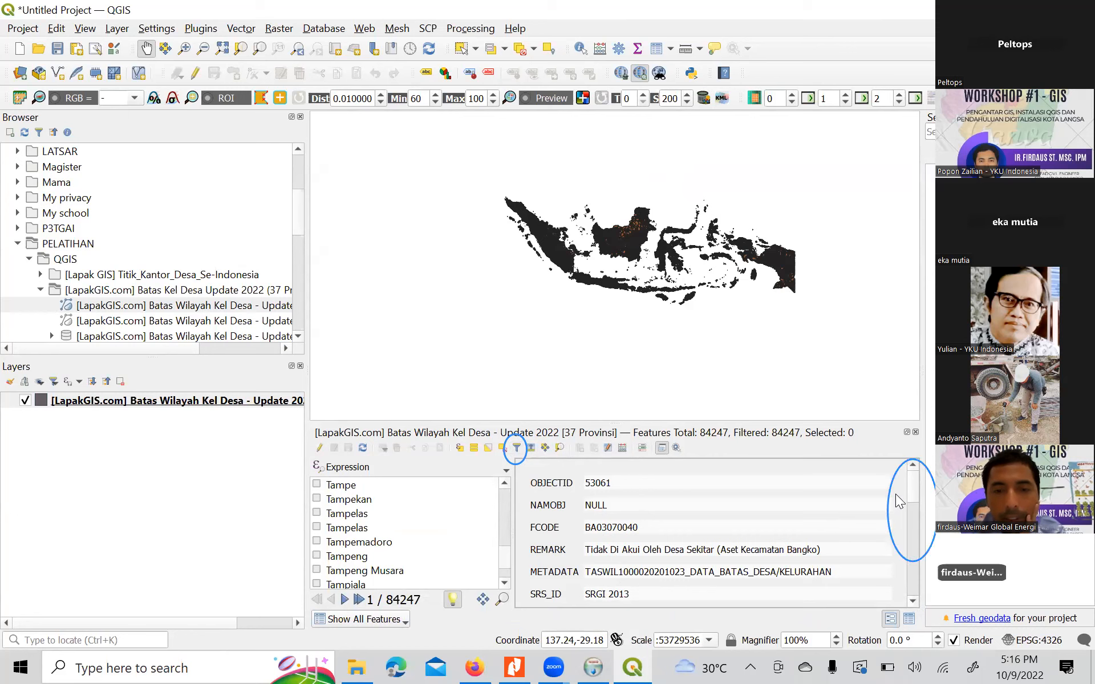
pyautogui.moveTo(912, 484); pyautogui.dragTo(909, 569)
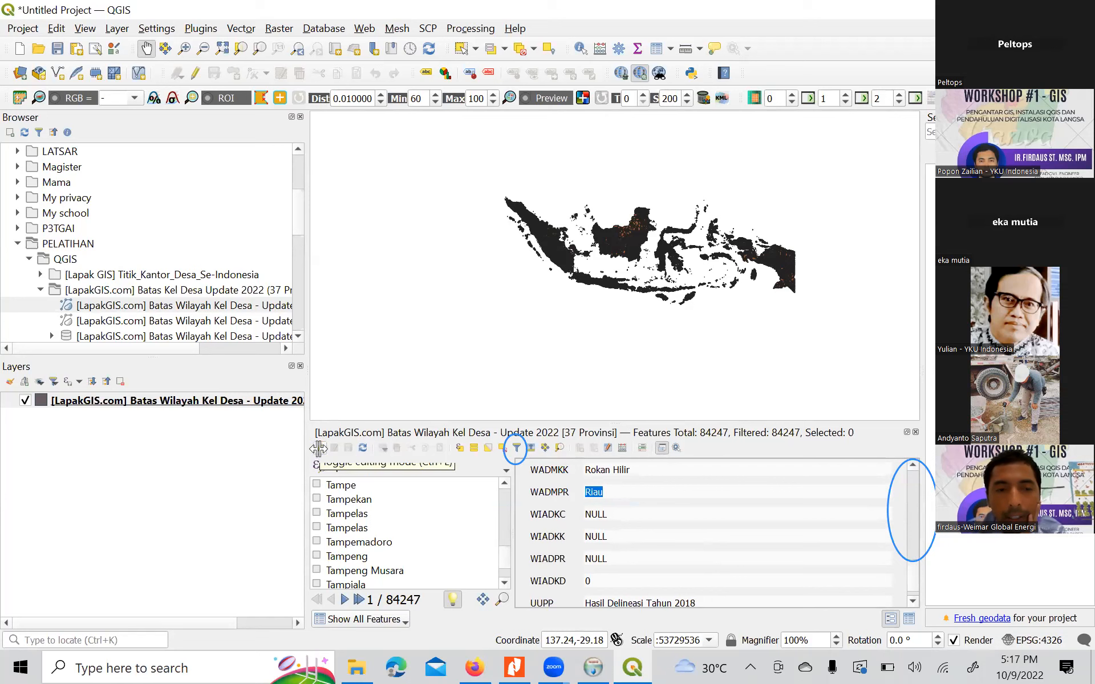
pyautogui.click(319, 448)
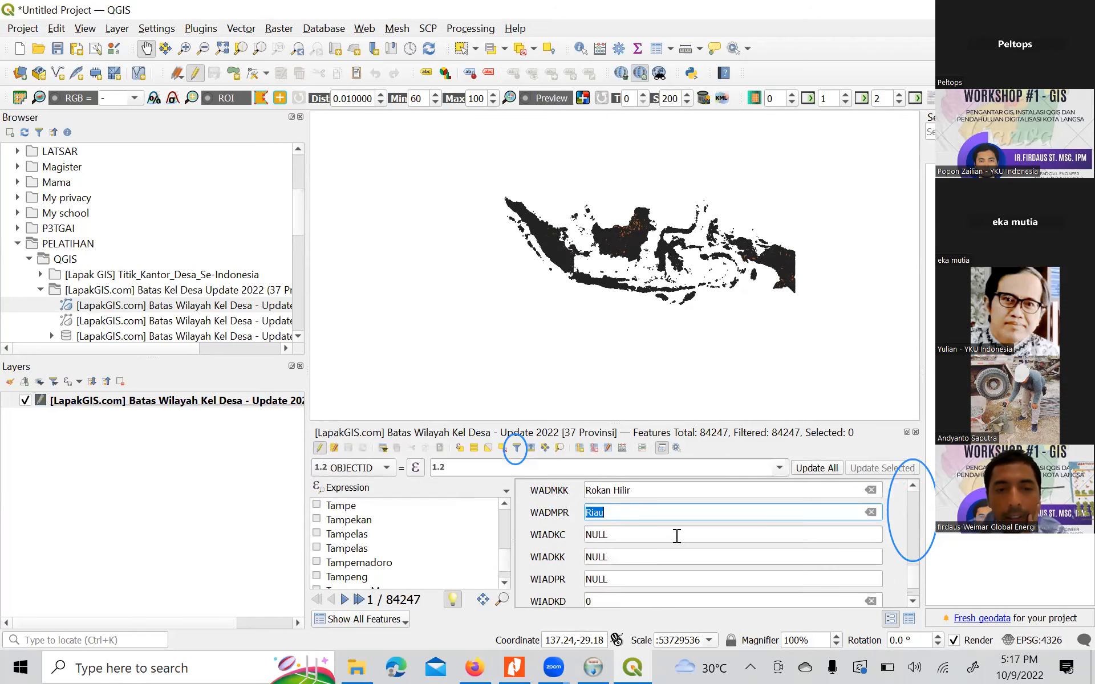
pyautogui.press('BackSpace')
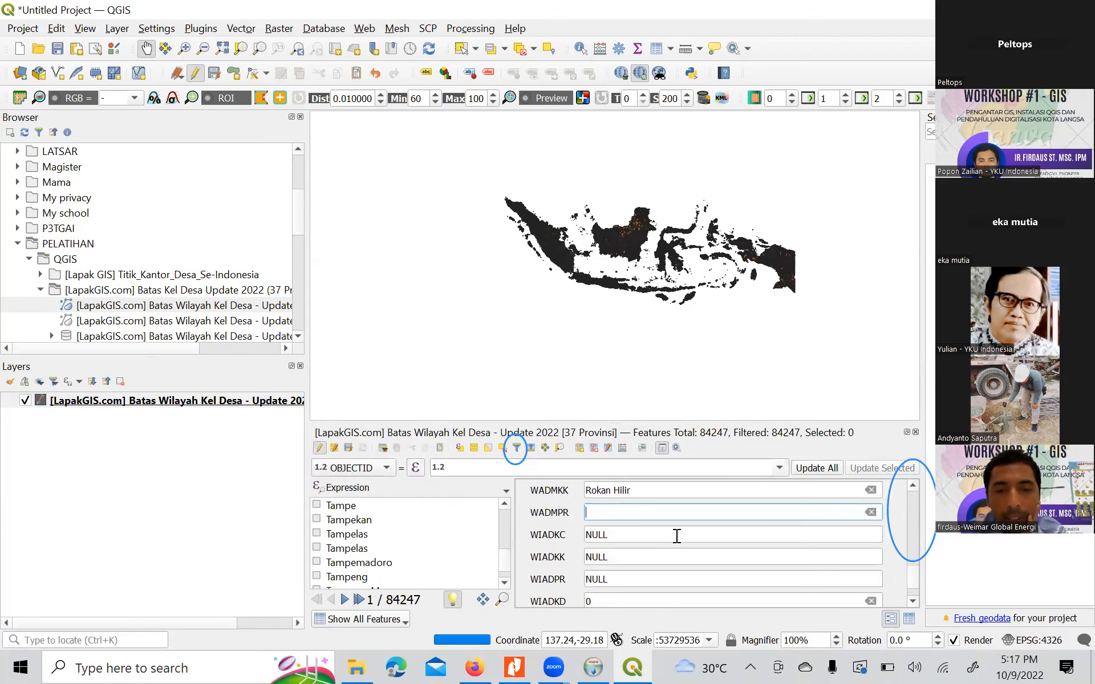
pyautogui.write('Langsa')
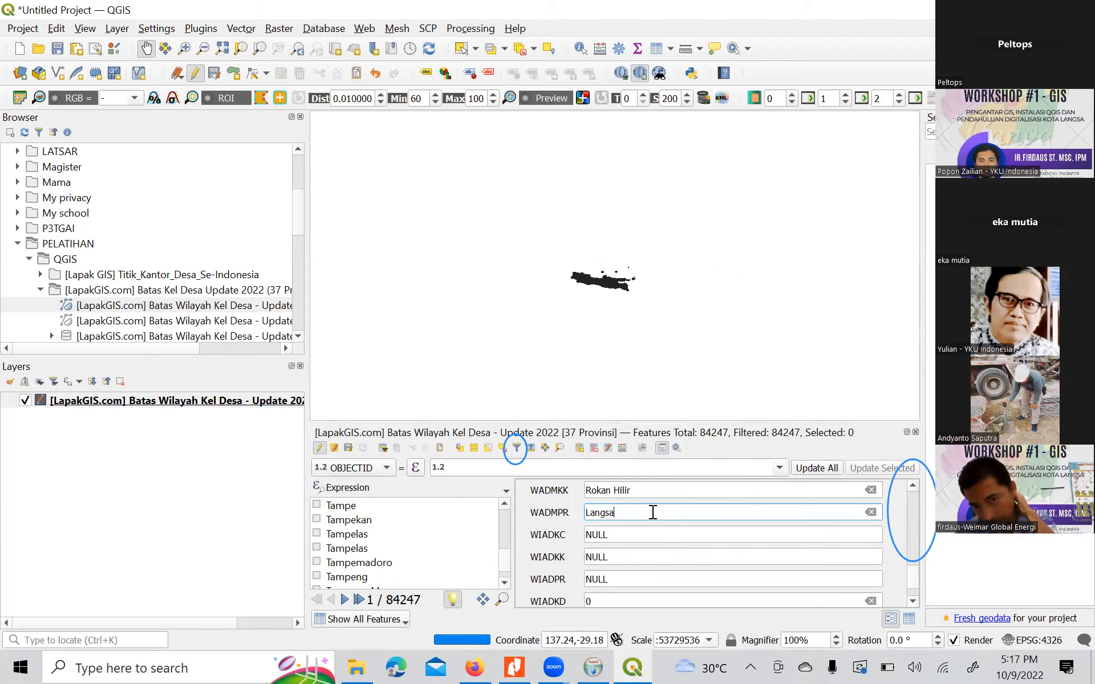
pyautogui.press('Escape')
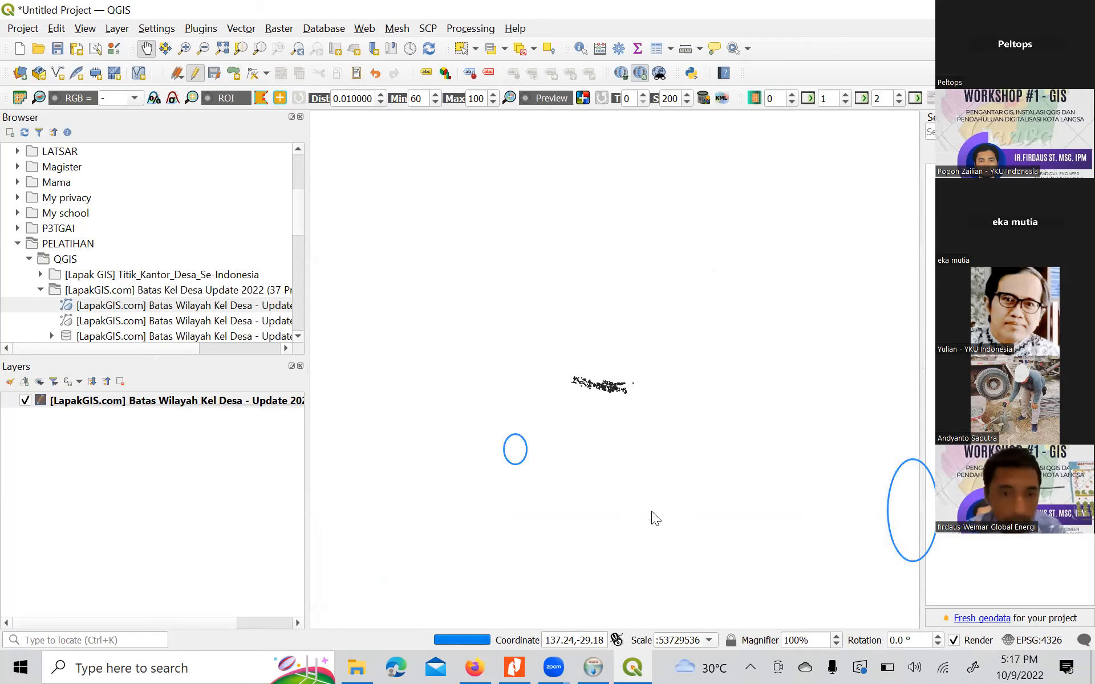
# - Stop editing the Batas Wilayah Kel Desa layer and discard the unsaved attribute change
pyautogui.click(89, 400)
pyautogui.rightClick(89, 401)
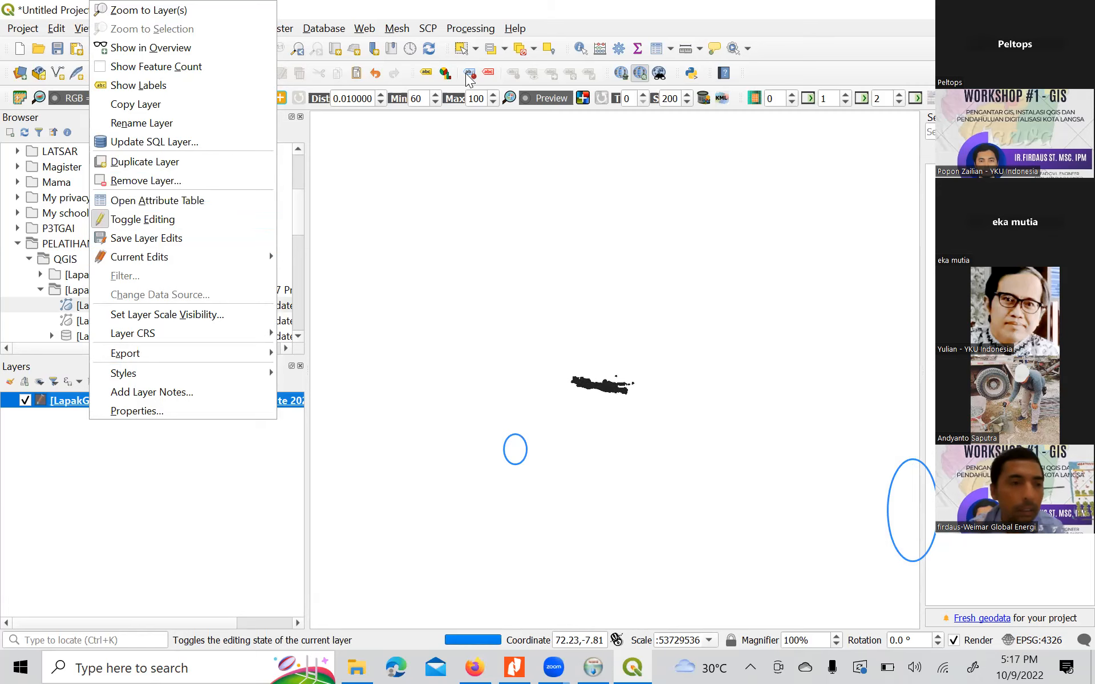
pyautogui.click(163, 203)
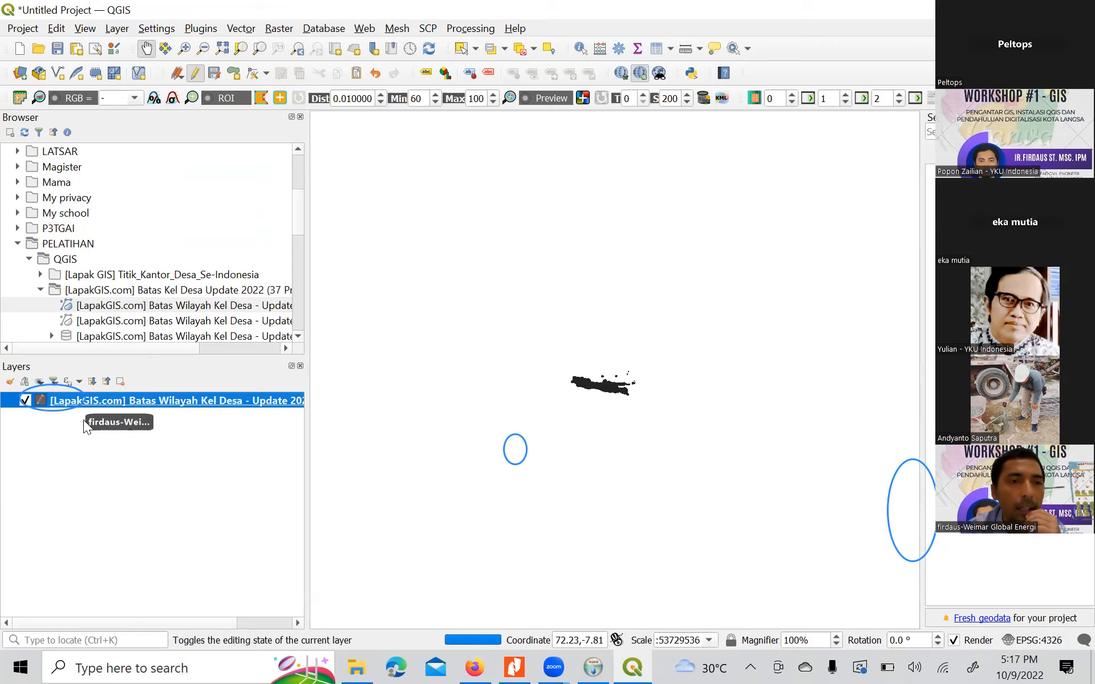
pyautogui.click(197, 76)
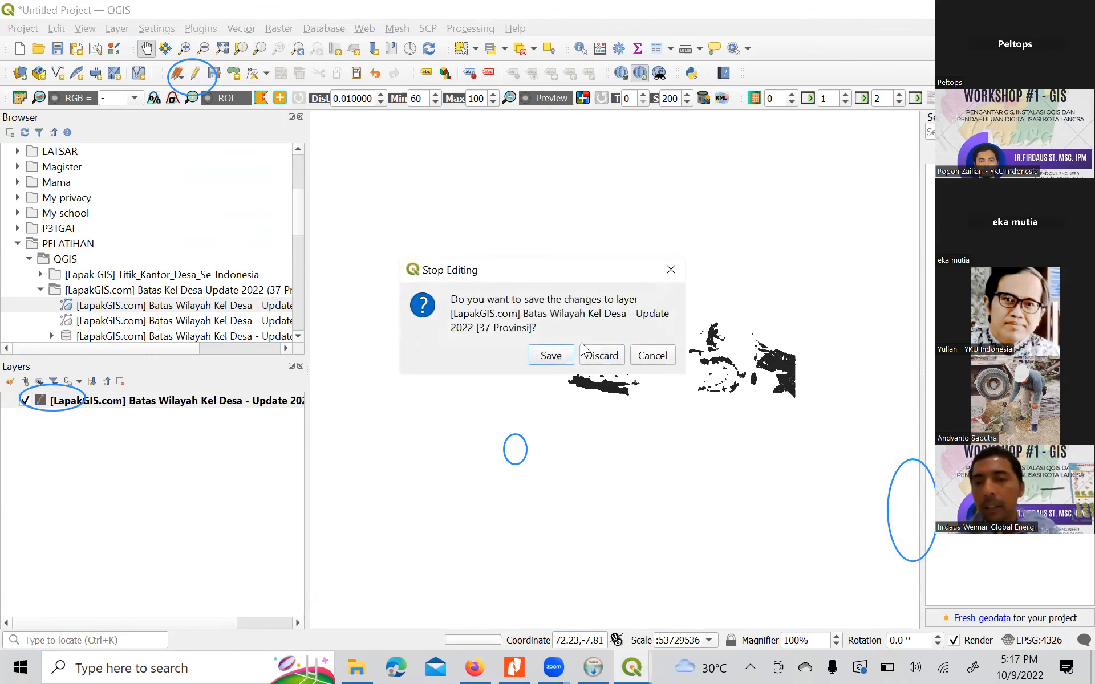
pyautogui.click(593, 356)
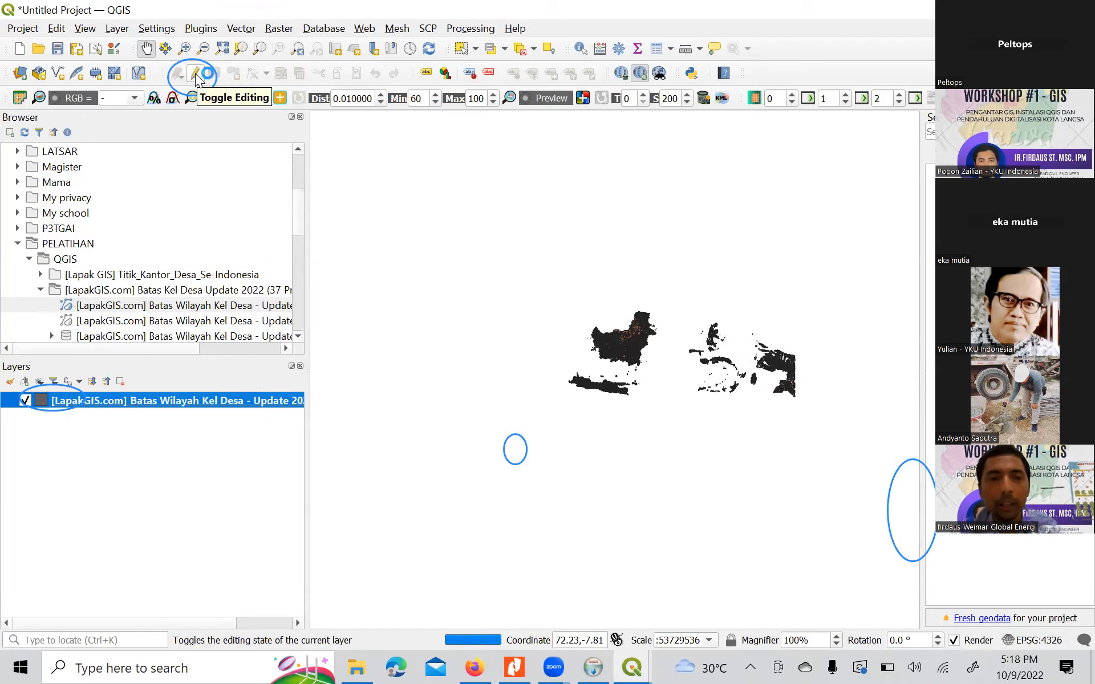
# - Switch editing mode on and off for the Batas Wilayah Kel Desa layer
pyautogui.click(195, 74)
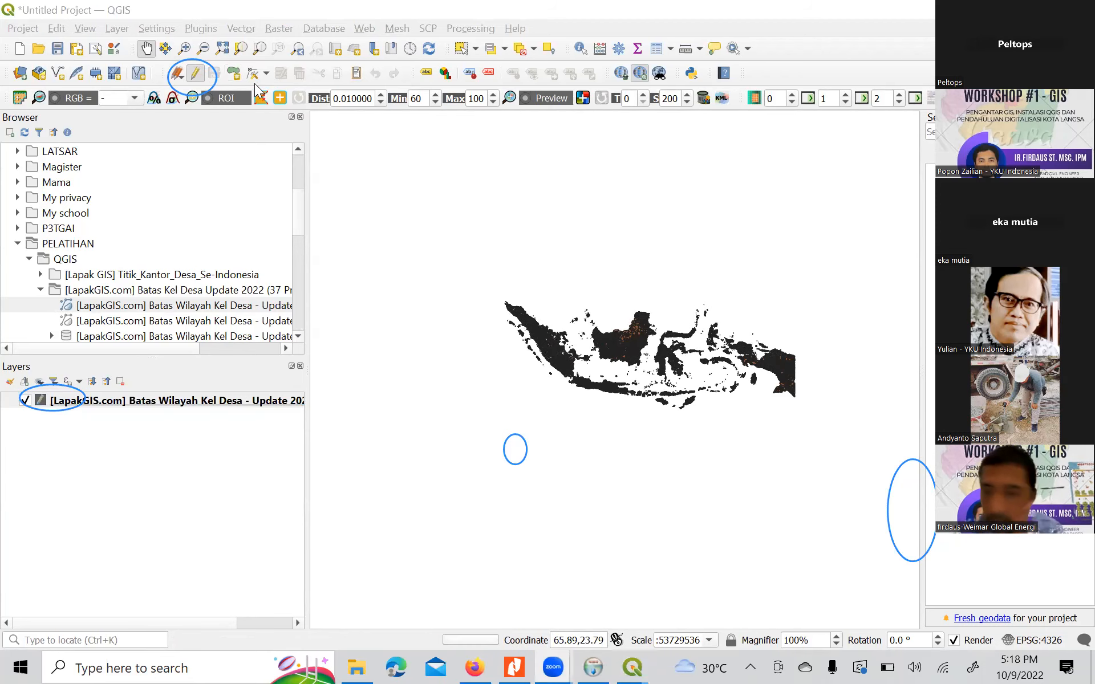
pyautogui.click(196, 79)
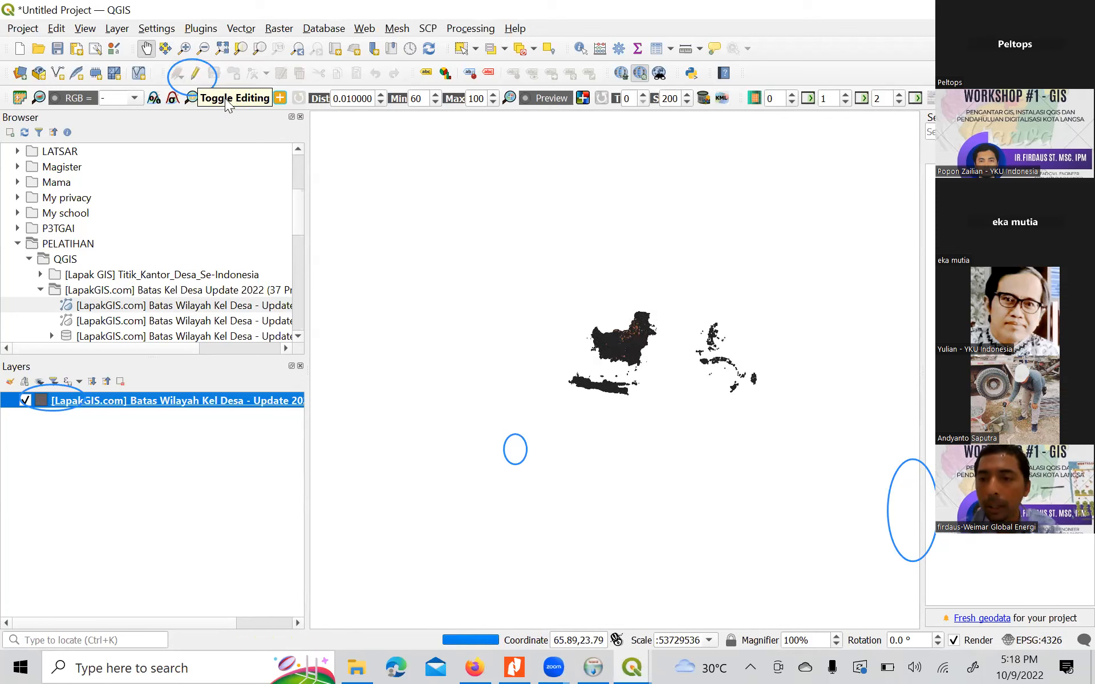
pyautogui.click(196, 79)
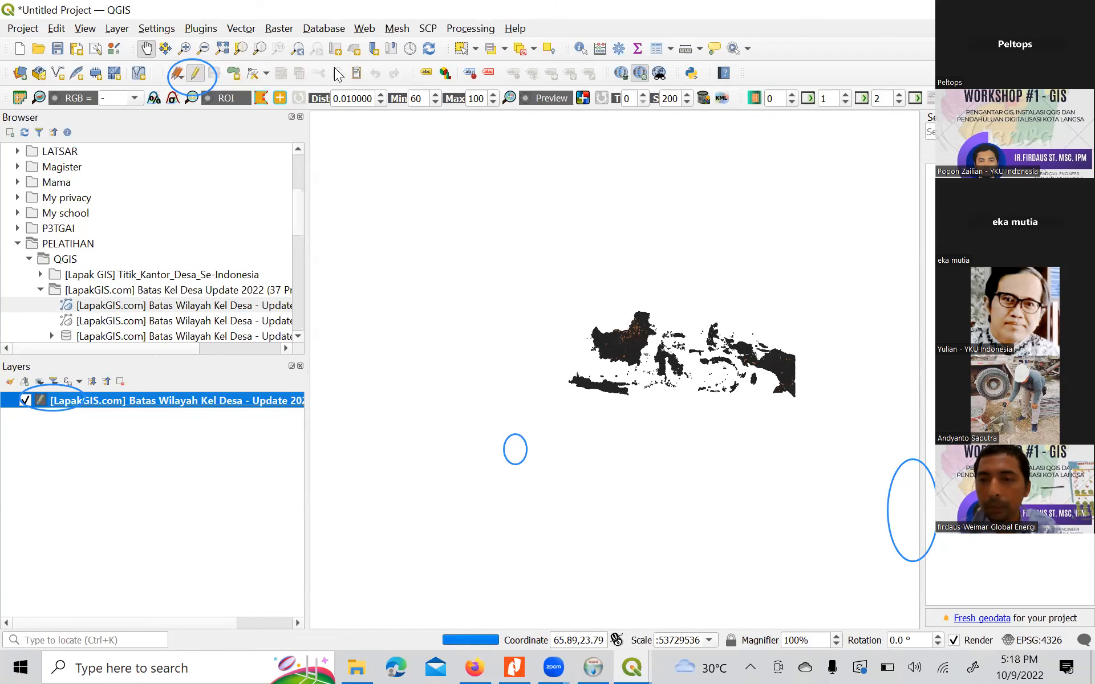
pyautogui.rightClick(194, 80)
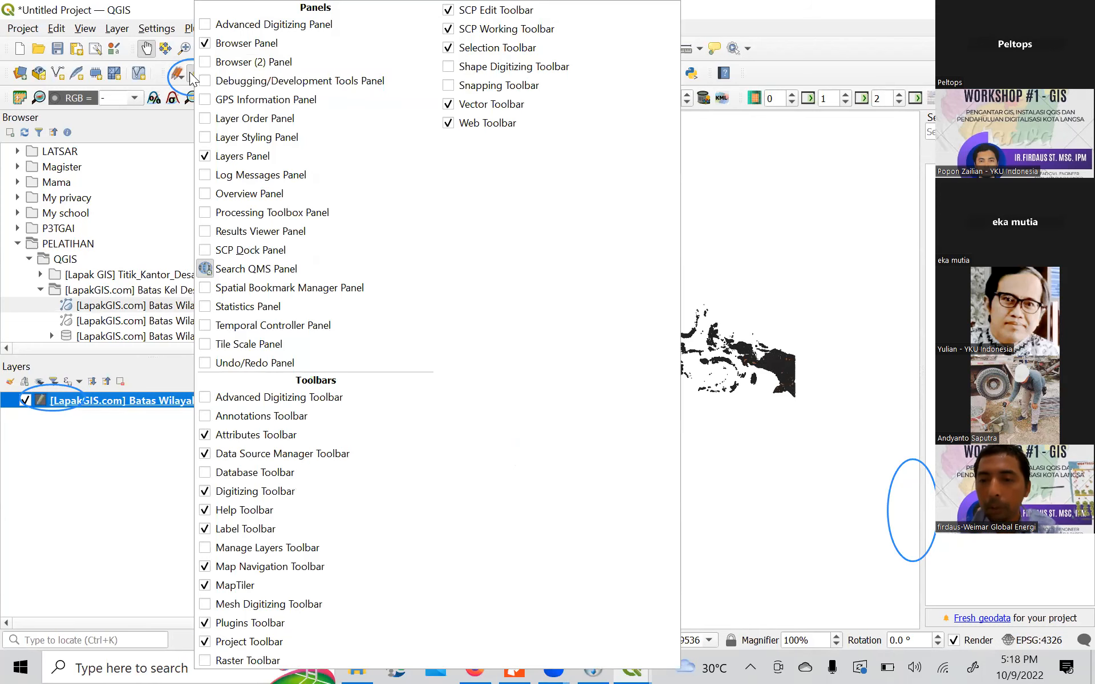
pyautogui.click(196, 77)
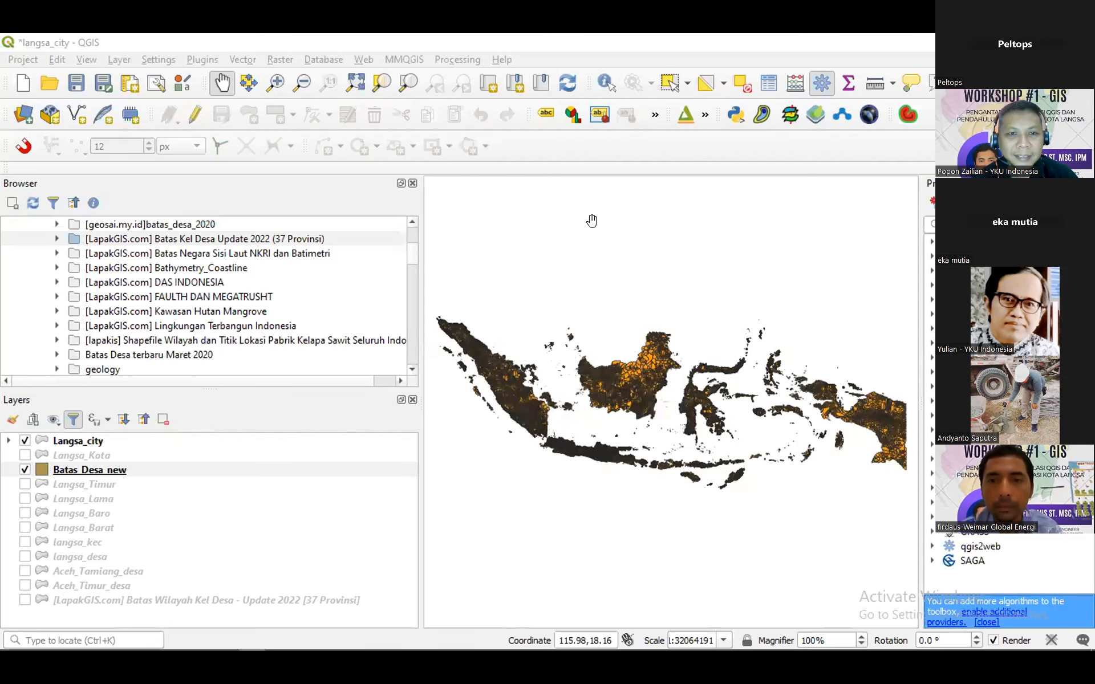
pyautogui.click(67, 474)
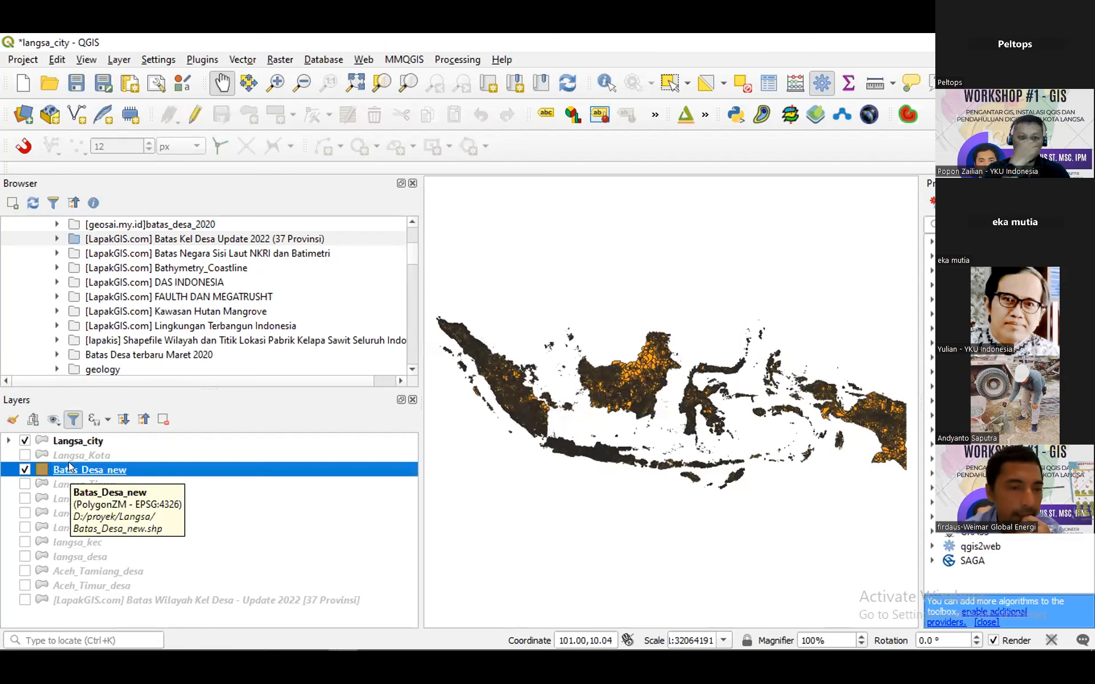
pyautogui.click(62, 441)
pyautogui.click(62, 470)
pyautogui.rightClick(61, 470)
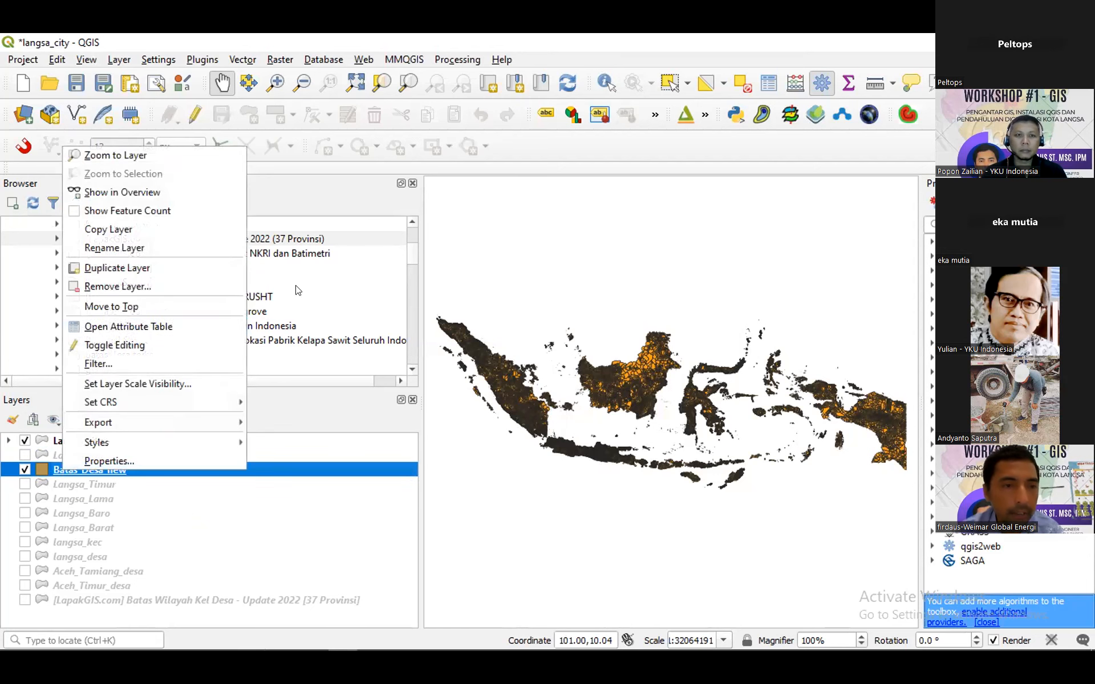
pyautogui.click(160, 283)
# - Expand the Batas Kel Desa Update 2022 (37 Provinsi) folder in the browser and select its Batas Wilayah Kel Desa shapefile
pyautogui.click(159, 238)
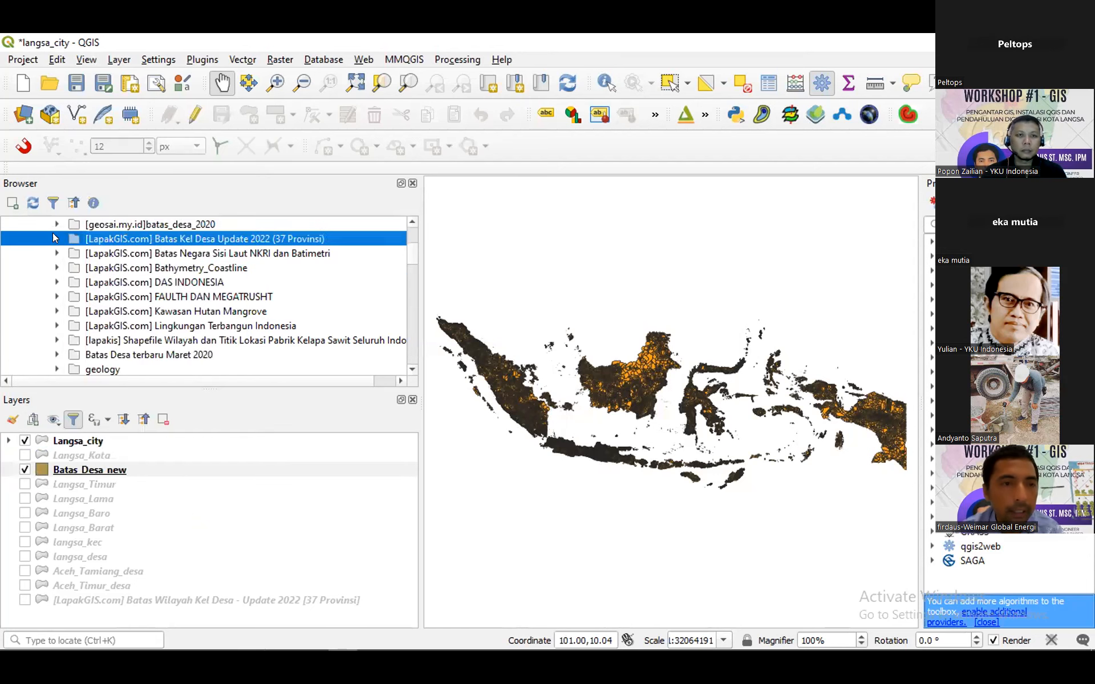
pyautogui.click(56, 236)
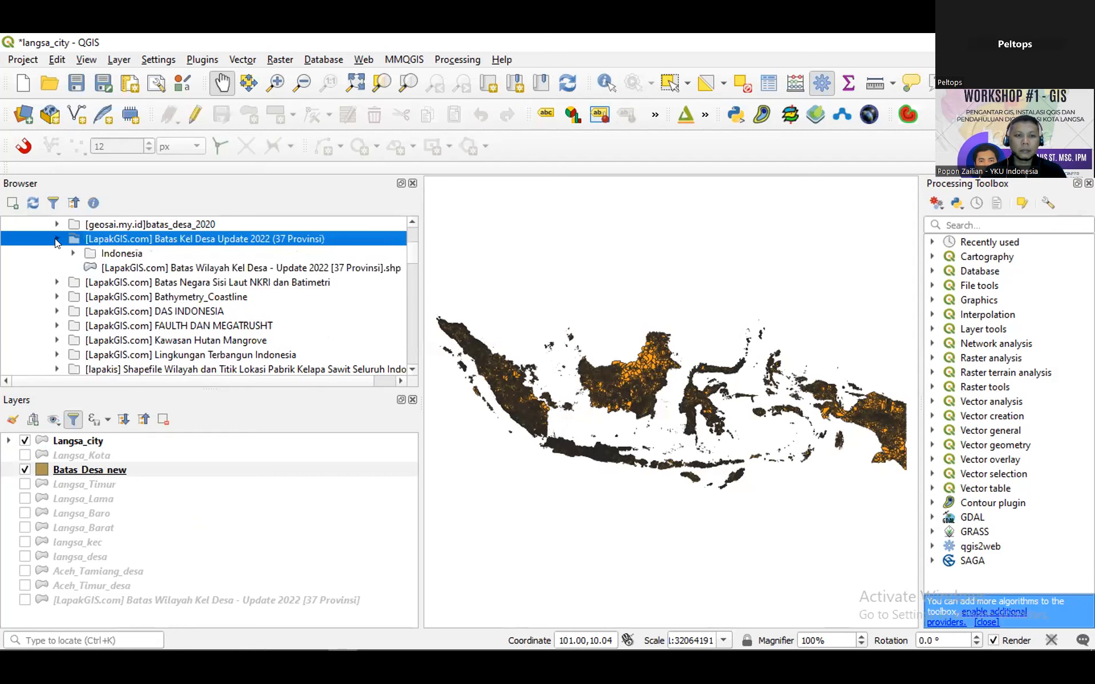
pyautogui.click(111, 265)
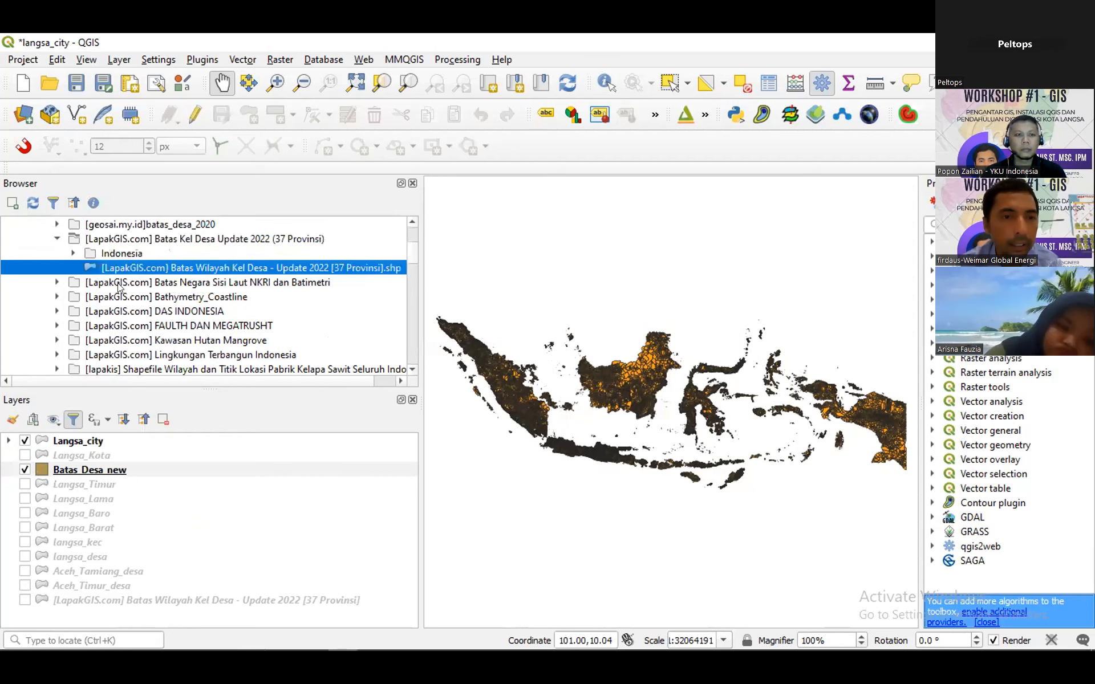
pyautogui.click(72, 474)
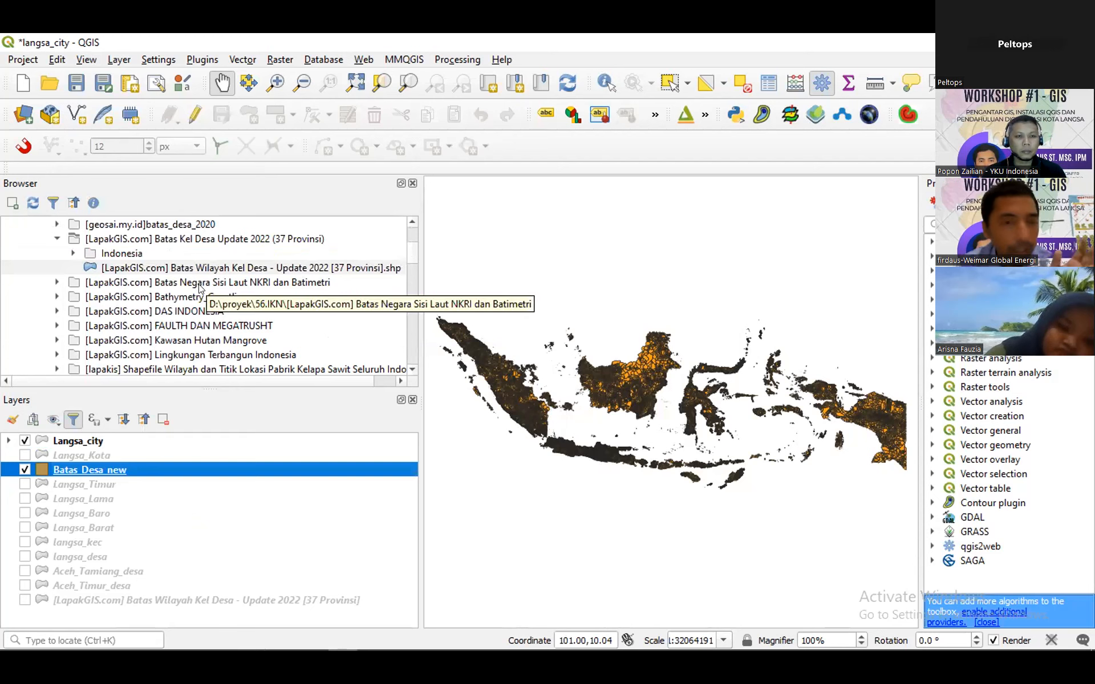
pyautogui.rightClick(83, 469)
pyautogui.moveTo(150, 419)
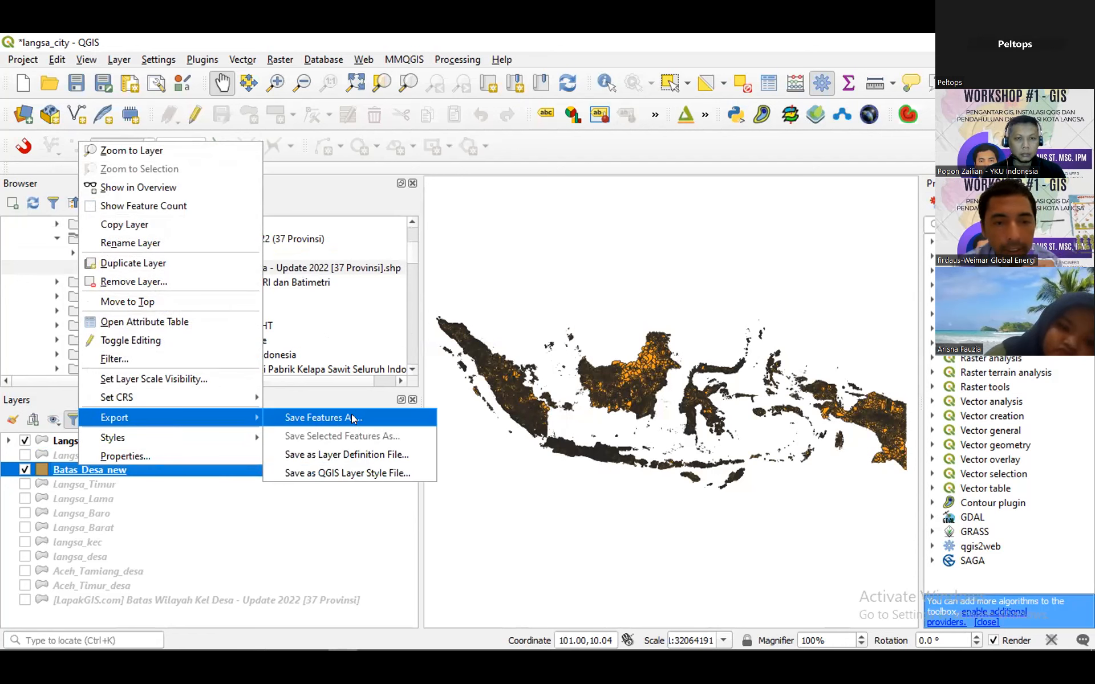
pyautogui.click(82, 473)
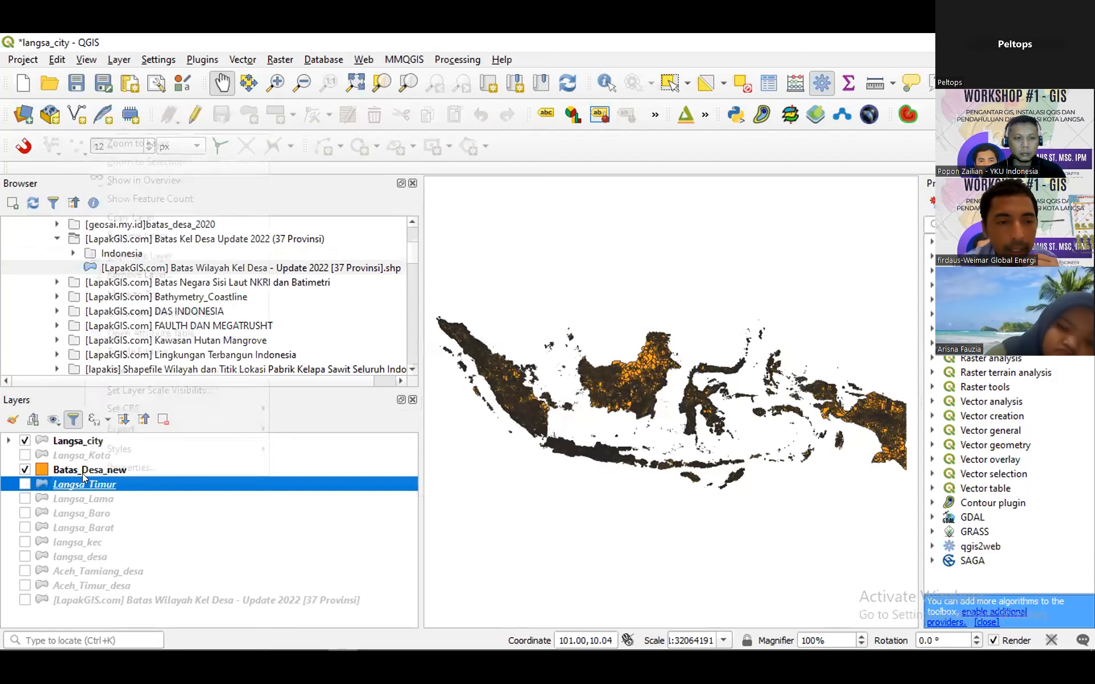
pyautogui.rightClick(78, 466)
pyautogui.moveTo(188, 422)
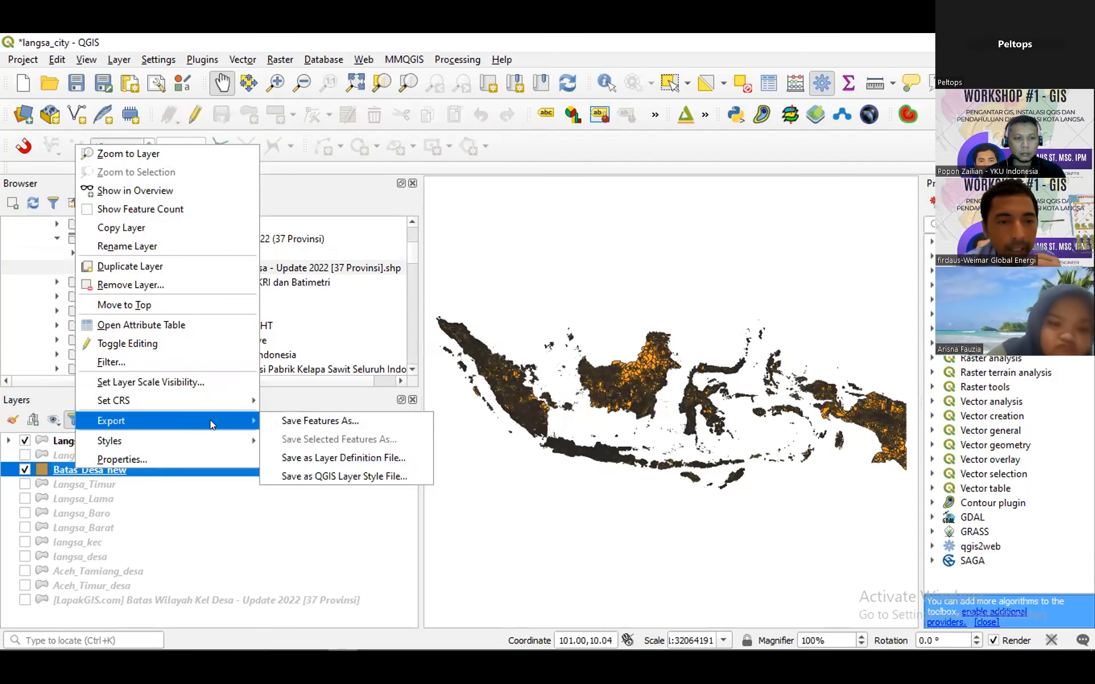
pyautogui.click(378, 420)
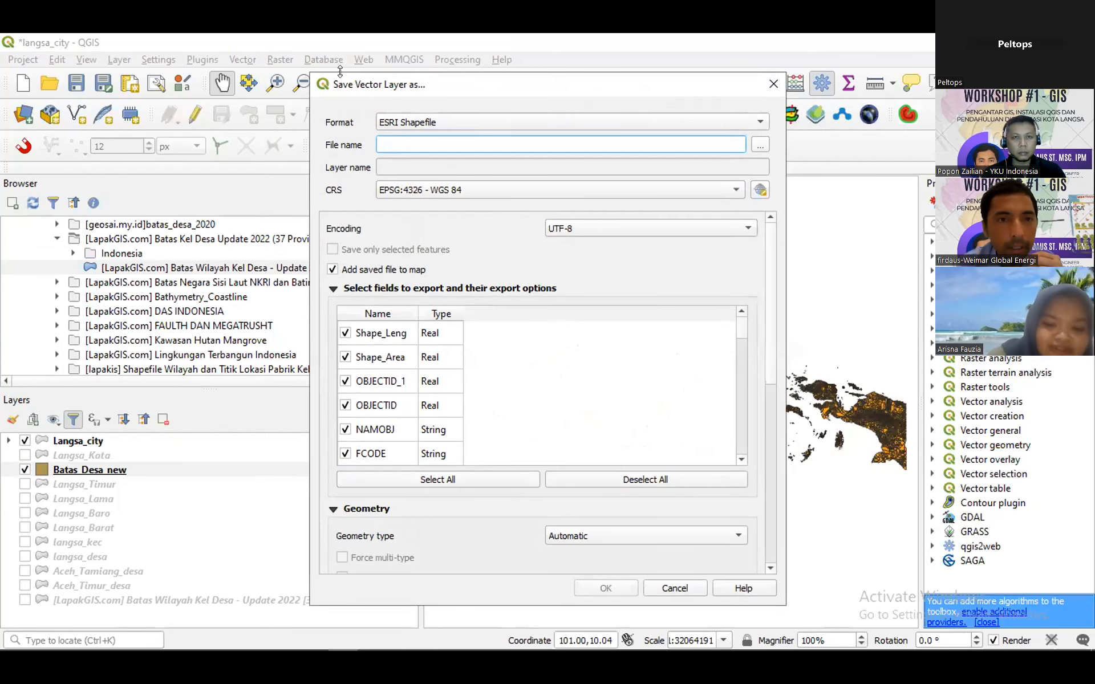
pyautogui.moveTo(353, 85); pyautogui.dragTo(211, 174)
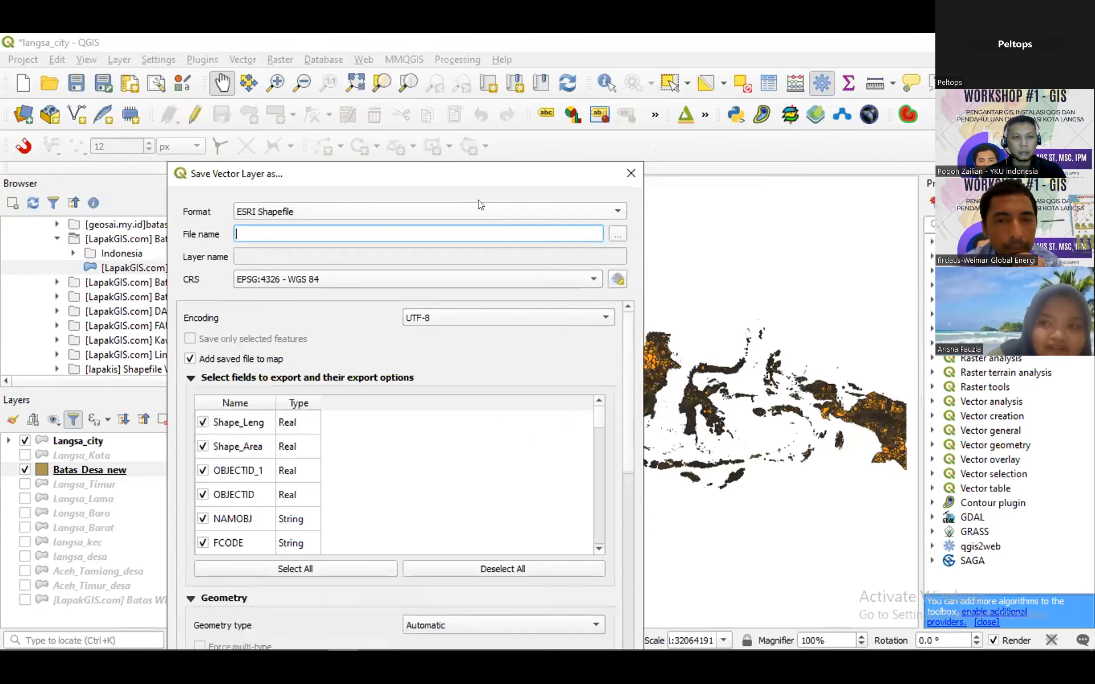
pyautogui.moveTo(440, 356); pyautogui.dragTo(473, 174)
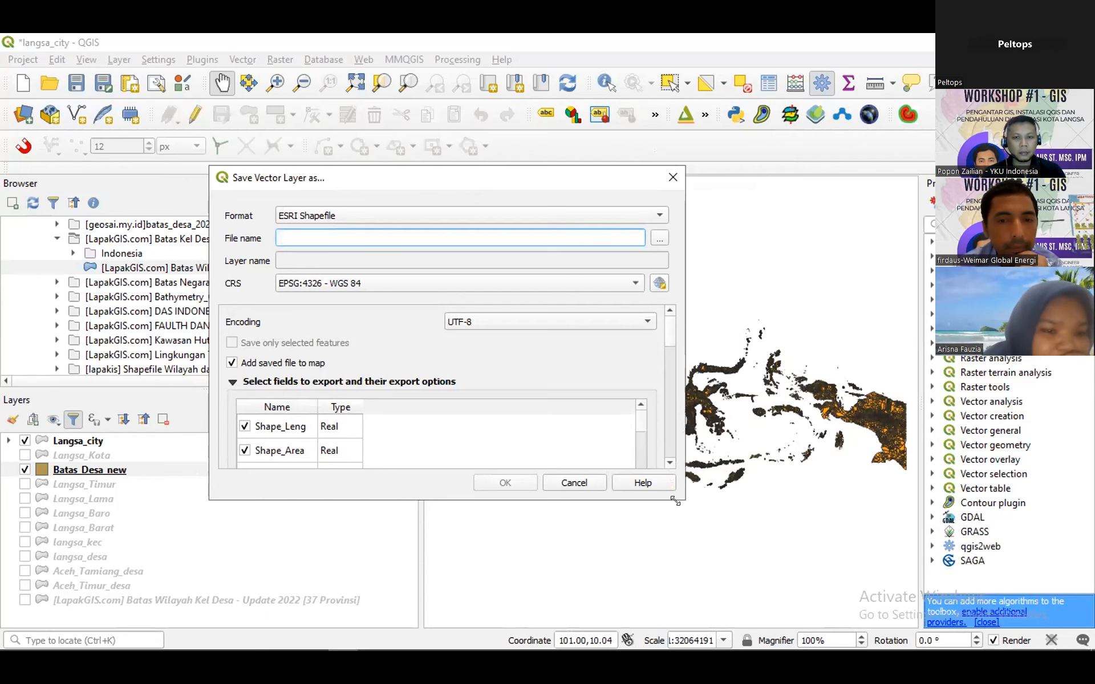
pyautogui.moveTo(731, 558); pyautogui.dragTo(751, 611)
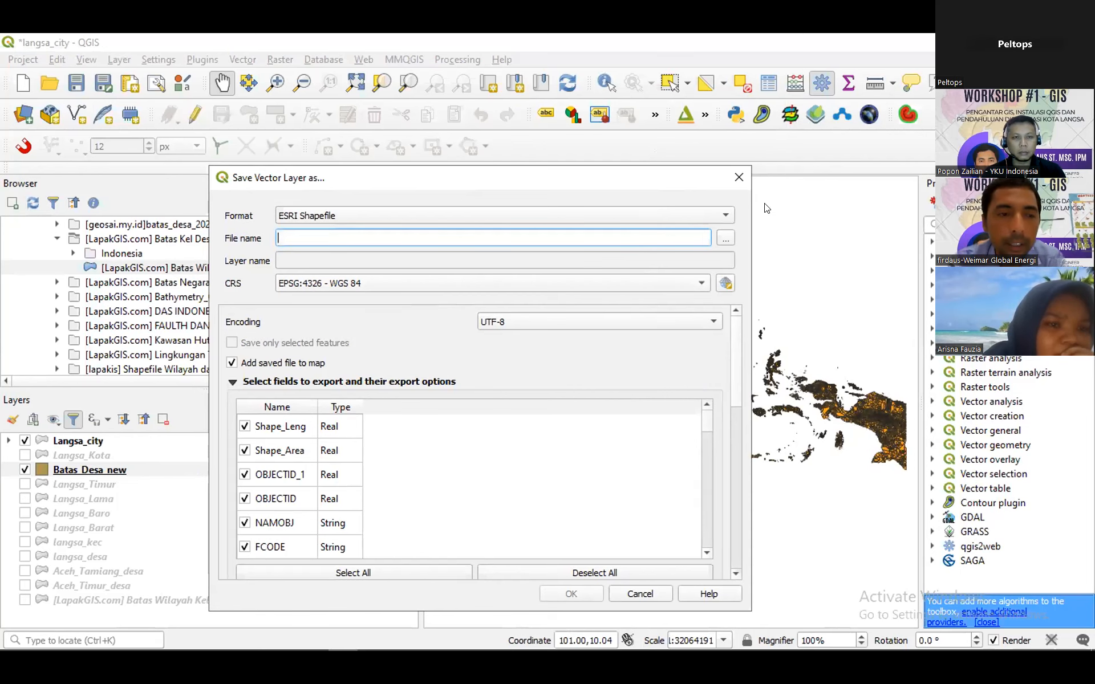
pyautogui.click(739, 178)
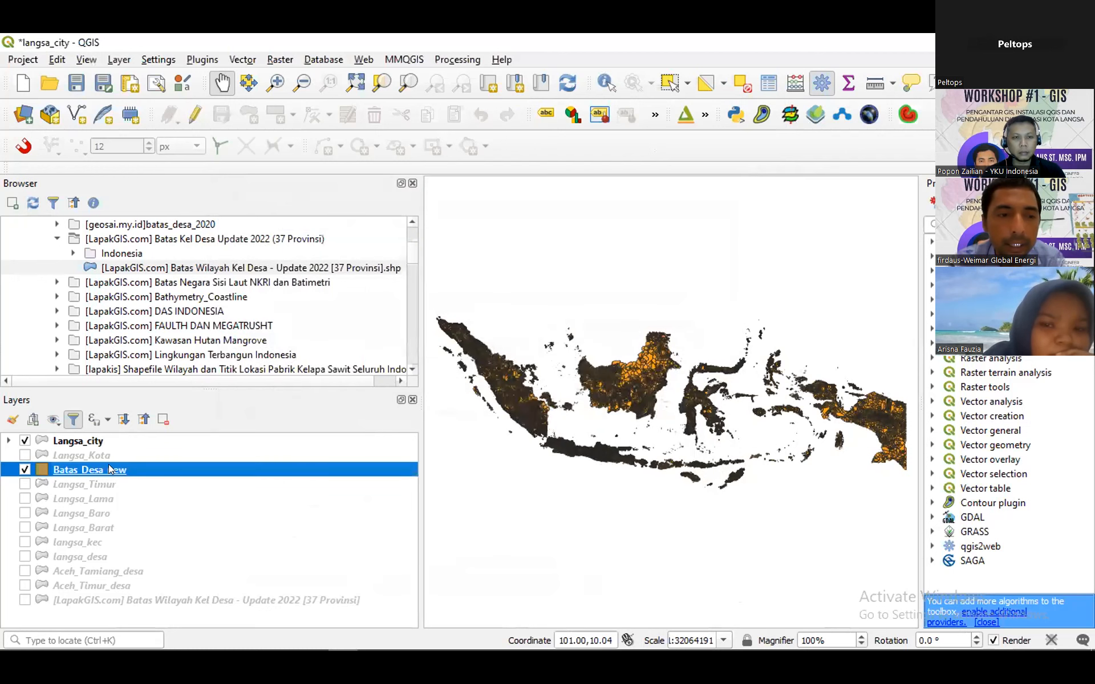
pyautogui.rightClick(111, 468)
pyautogui.moveTo(212, 420)
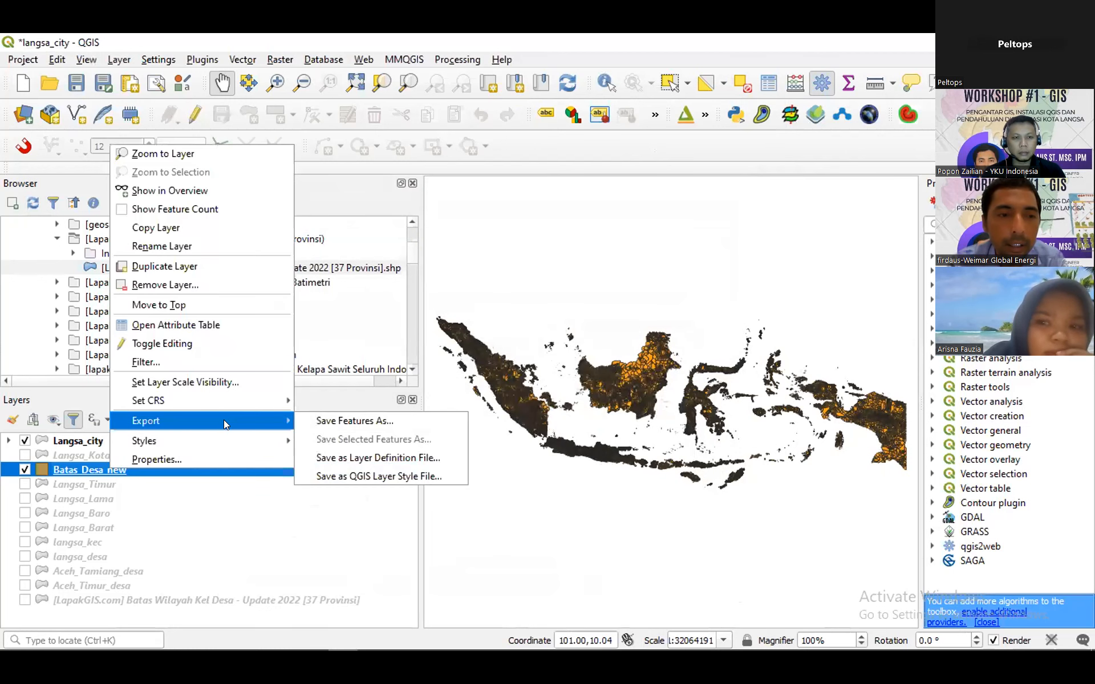
pyautogui.click(171, 459)
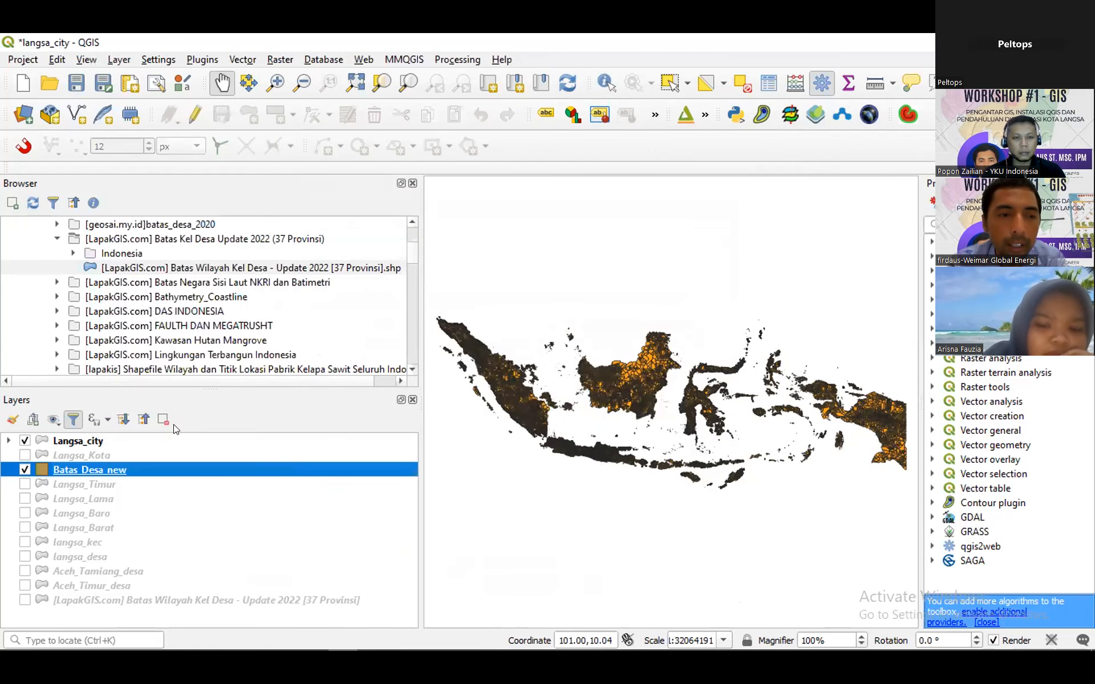
# - Add the Batas Wilayah Kel Desa - Update 2022 [37 Provinsi] shapefile to the project and hide the Batas_Desa_new layer
pyautogui.click(160, 267)
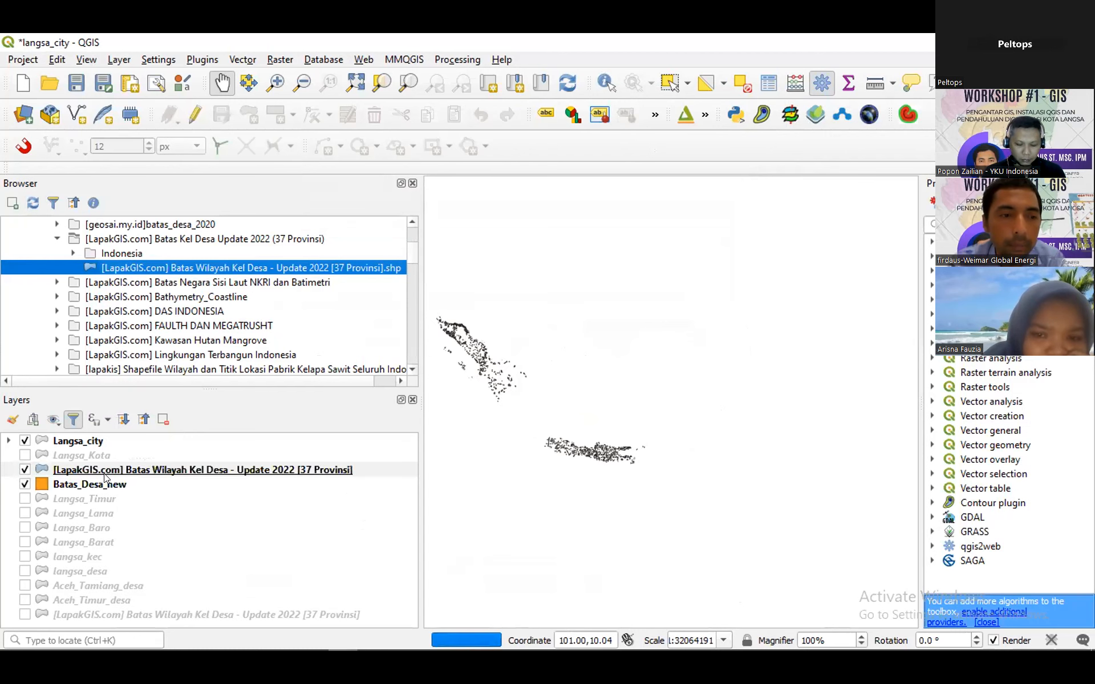
pyautogui.click(105, 484)
pyautogui.press('space')
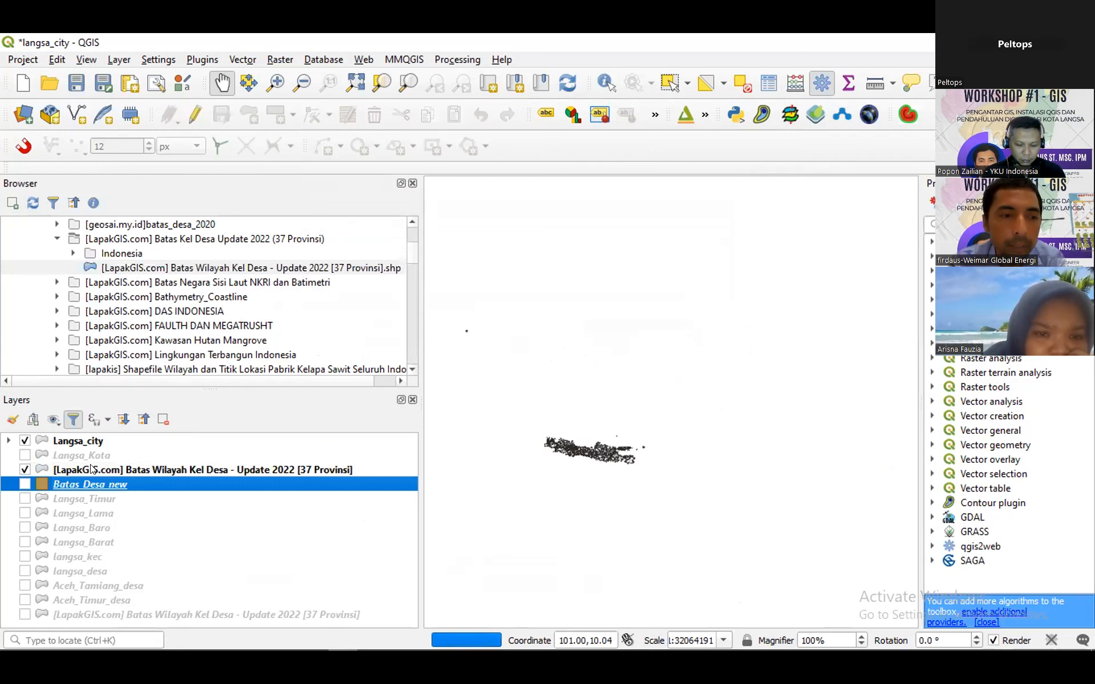
# - Open the feature export settings for the newly added Batas Wilayah Kel Desa layer and wait for the program to respond
pyautogui.click(99, 466)
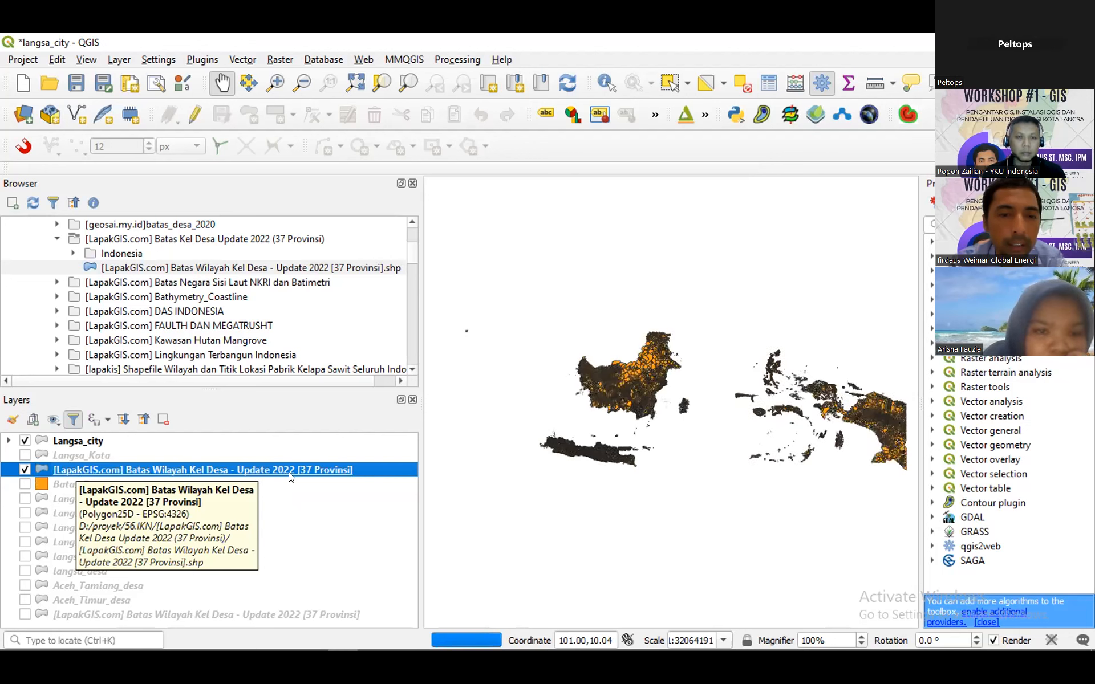
pyautogui.rightClick(161, 466)
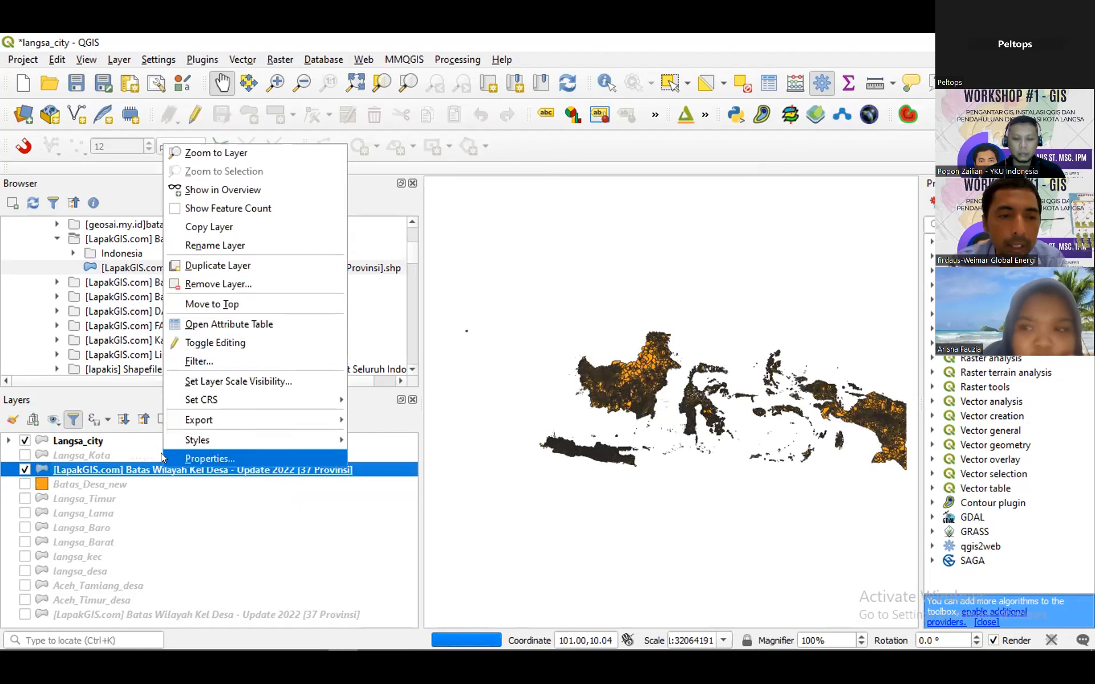
pyautogui.moveTo(239, 414)
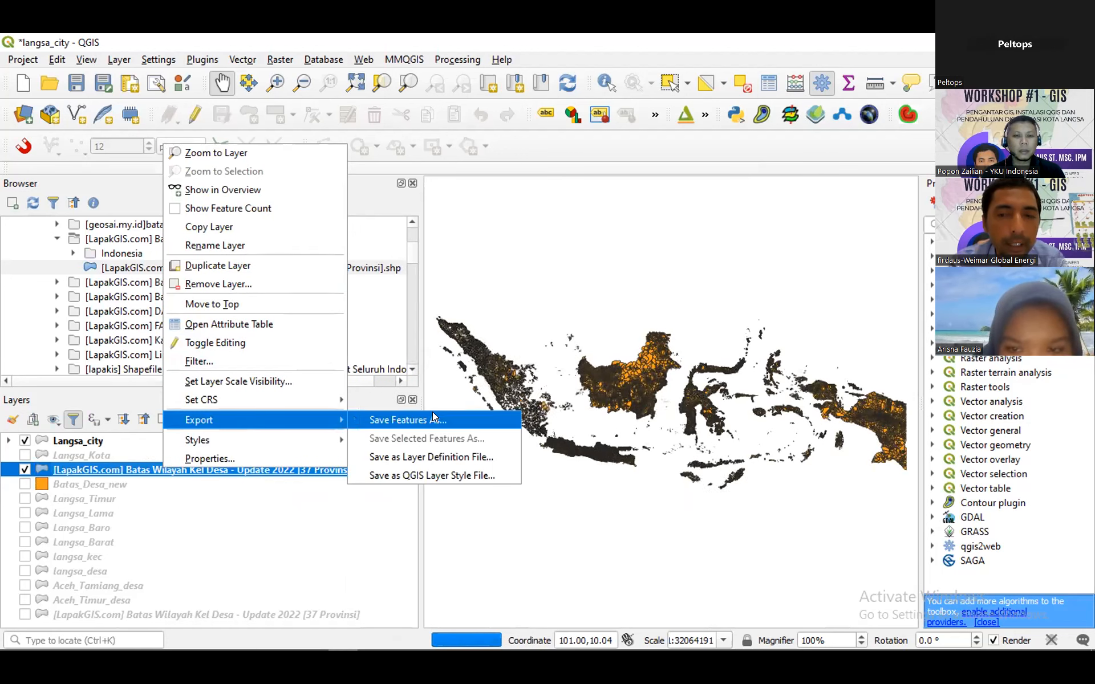
pyautogui.click(432, 413)
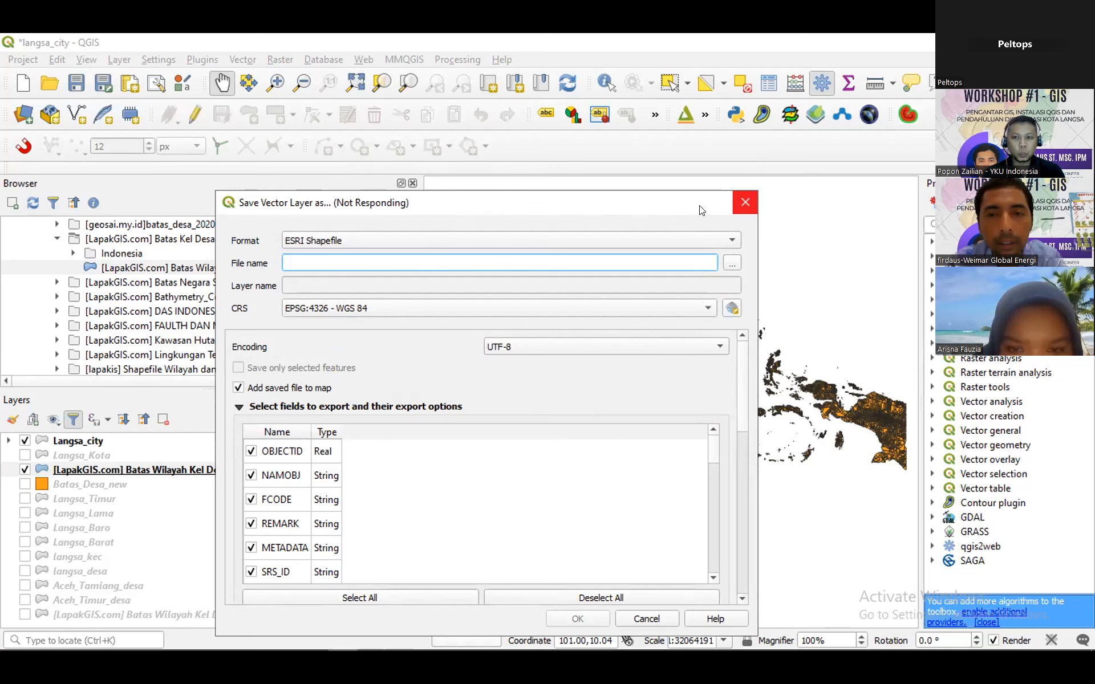
pyautogui.moveTo(701, 195); pyautogui.dragTo(696, 181)
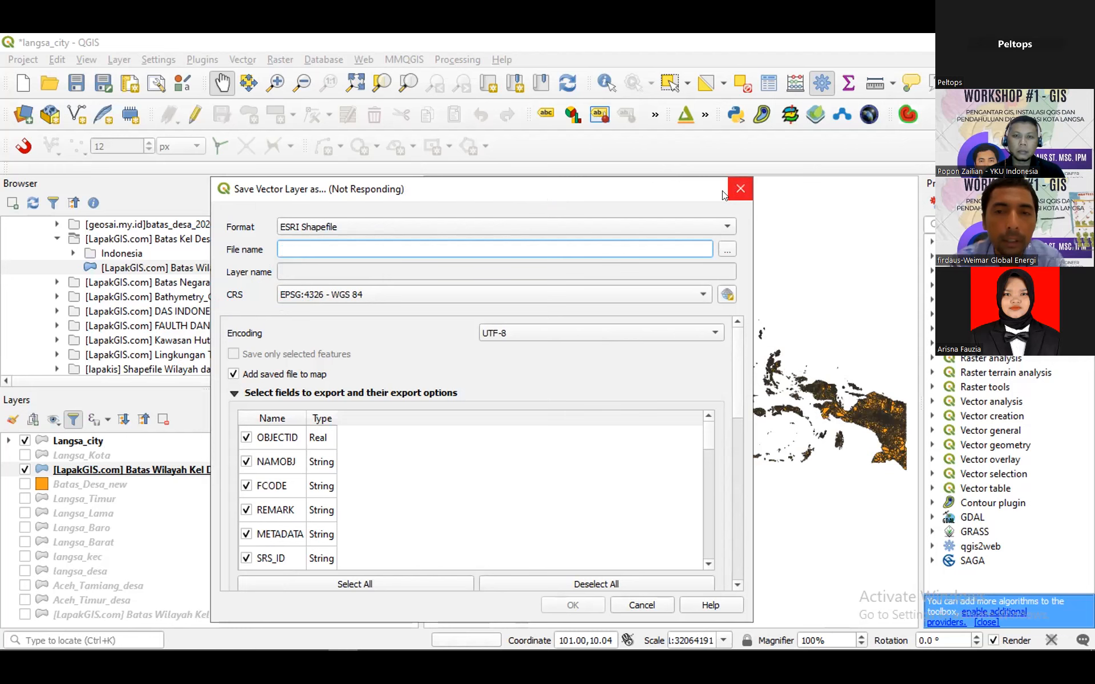
pyautogui.click(578, 198)
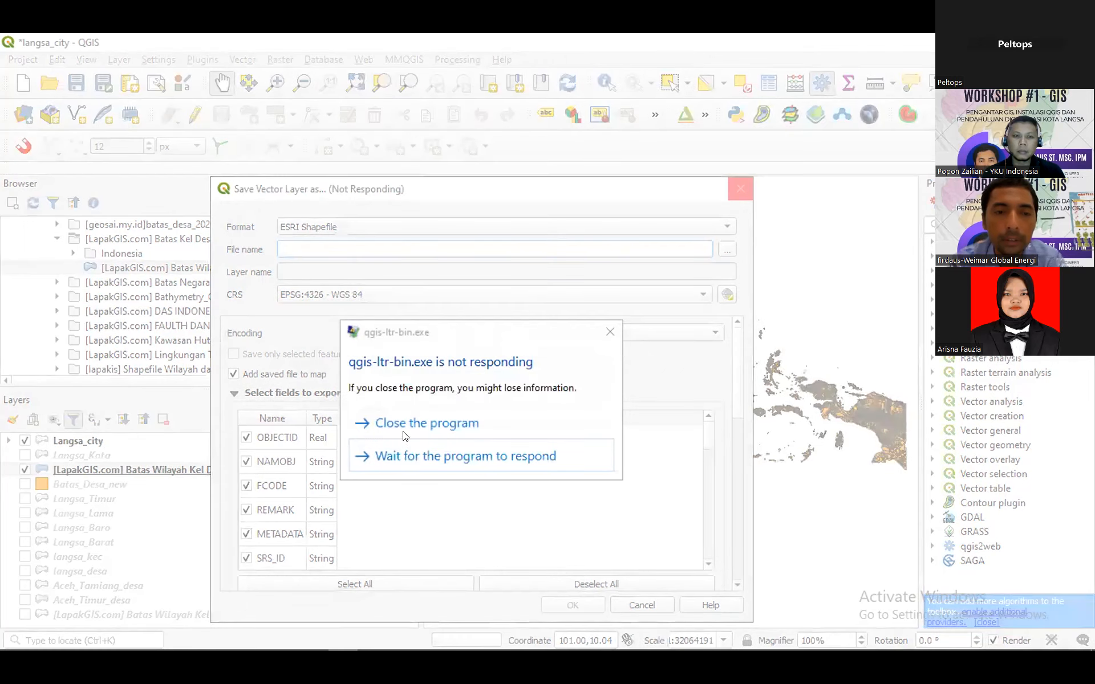
pyautogui.click(430, 453)
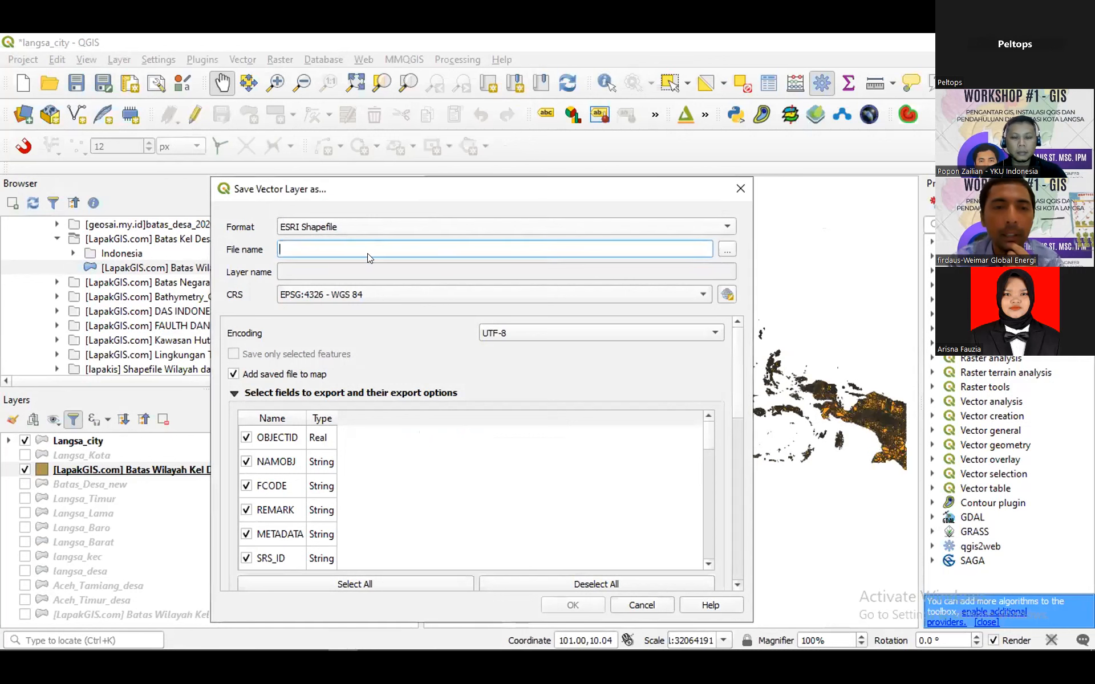
# - Examine the coordinate reference systems offered for the export without changing the selection, and reposition the export dialog
pyautogui.click(365, 292)
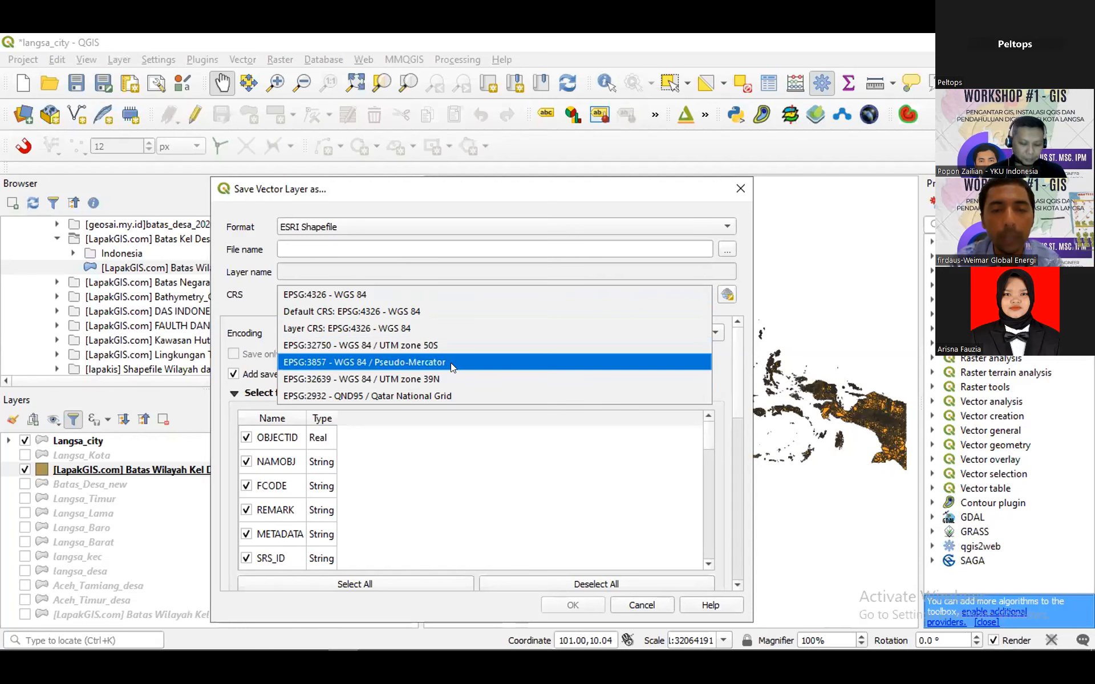
pyautogui.click(448, 194)
pyautogui.moveTo(450, 189); pyautogui.dragTo(352, 174)
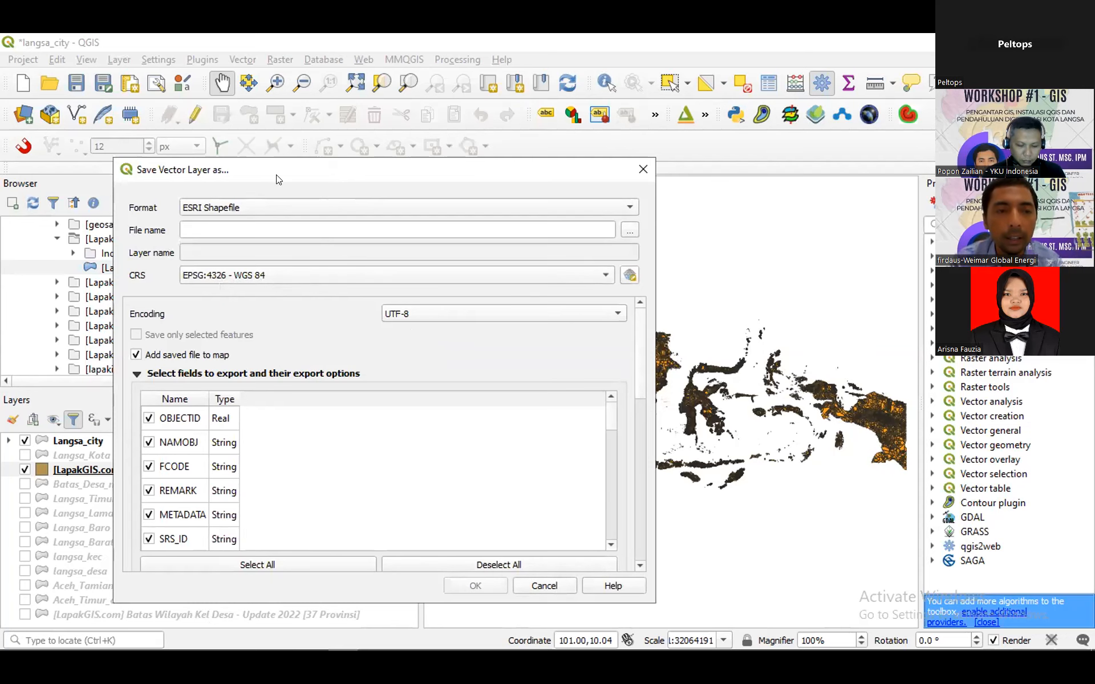
pyautogui.moveTo(278, 179); pyautogui.dragTo(329, 152)
# - Try to export the Batas Wilayah Kel Desa layer as an ESRI Shapefile named desa_langsa, then dismiss the resulting message
pyautogui.click(489, 203)
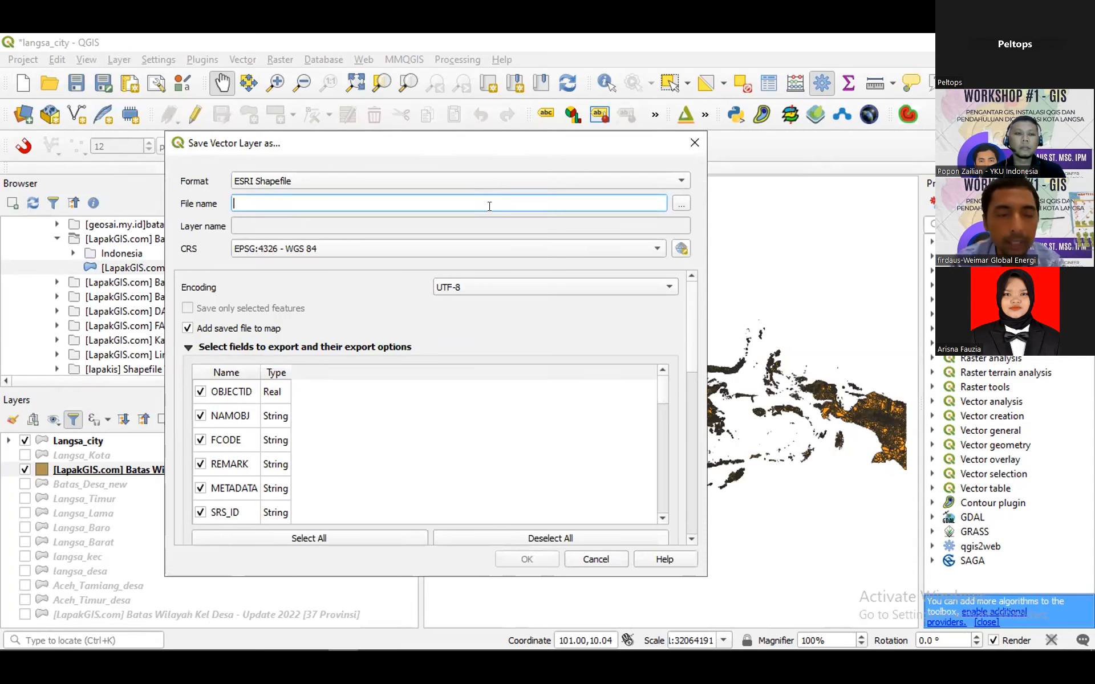
pyautogui.write('de')
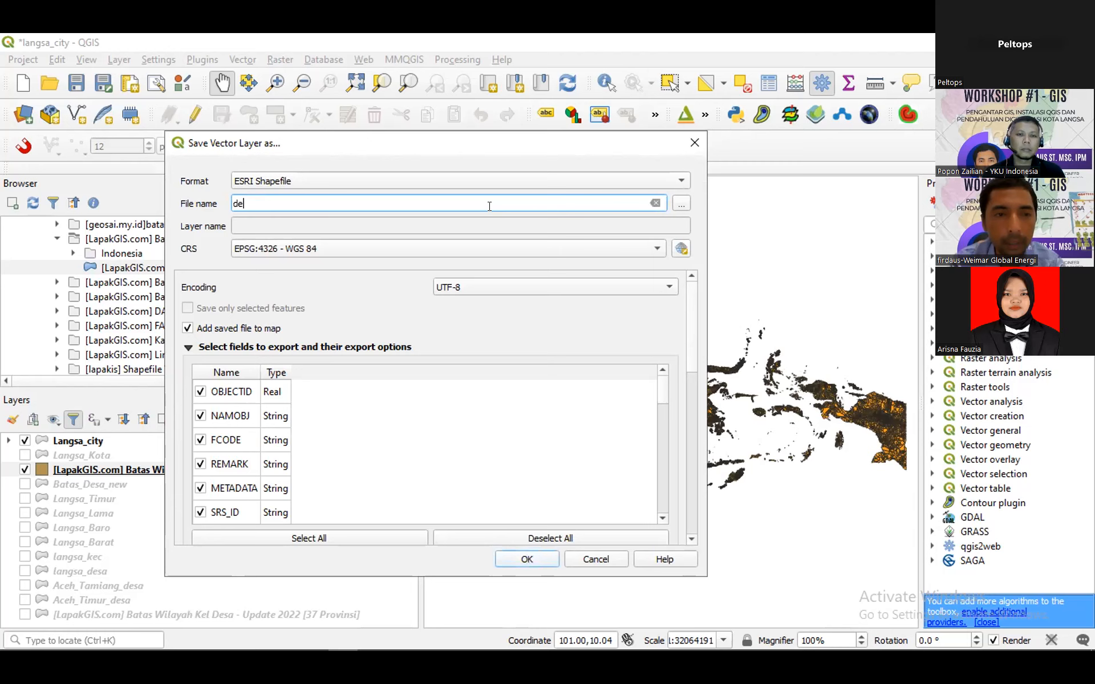
pyautogui.write('sa')
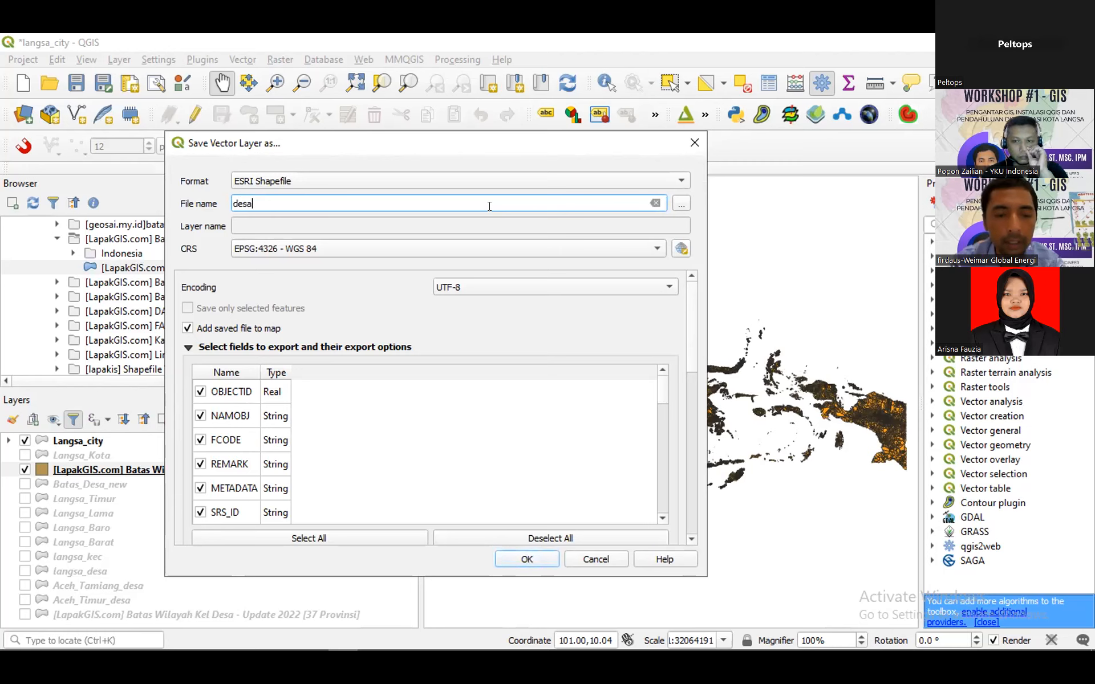
pyautogui.write('_langsa')
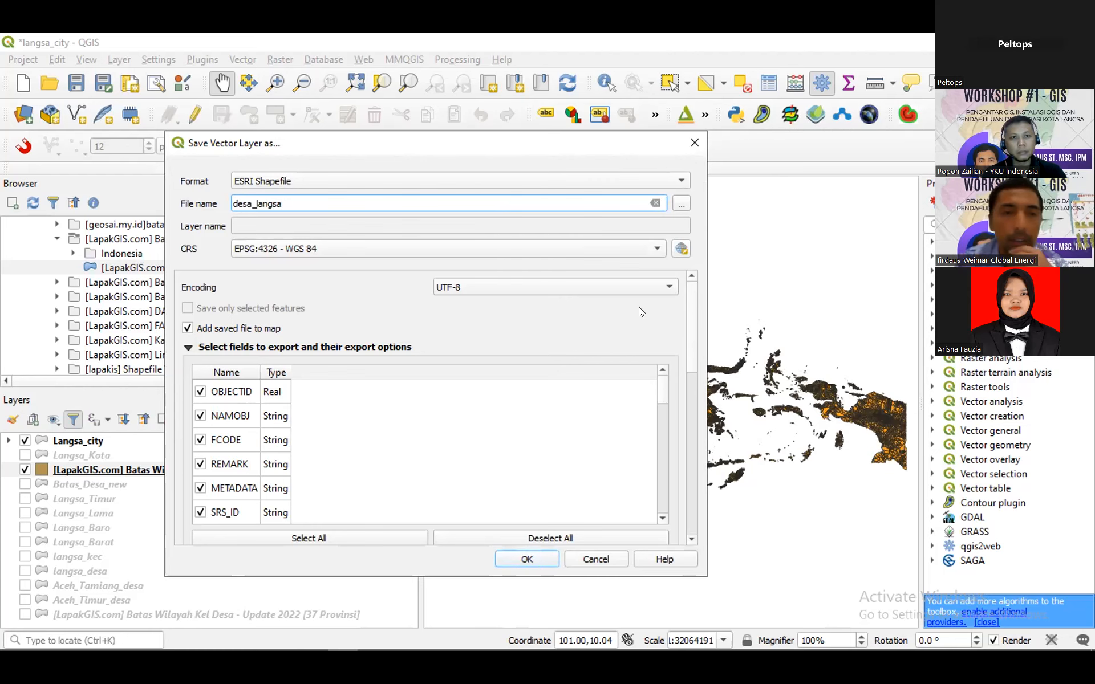
pyautogui.click(528, 558)
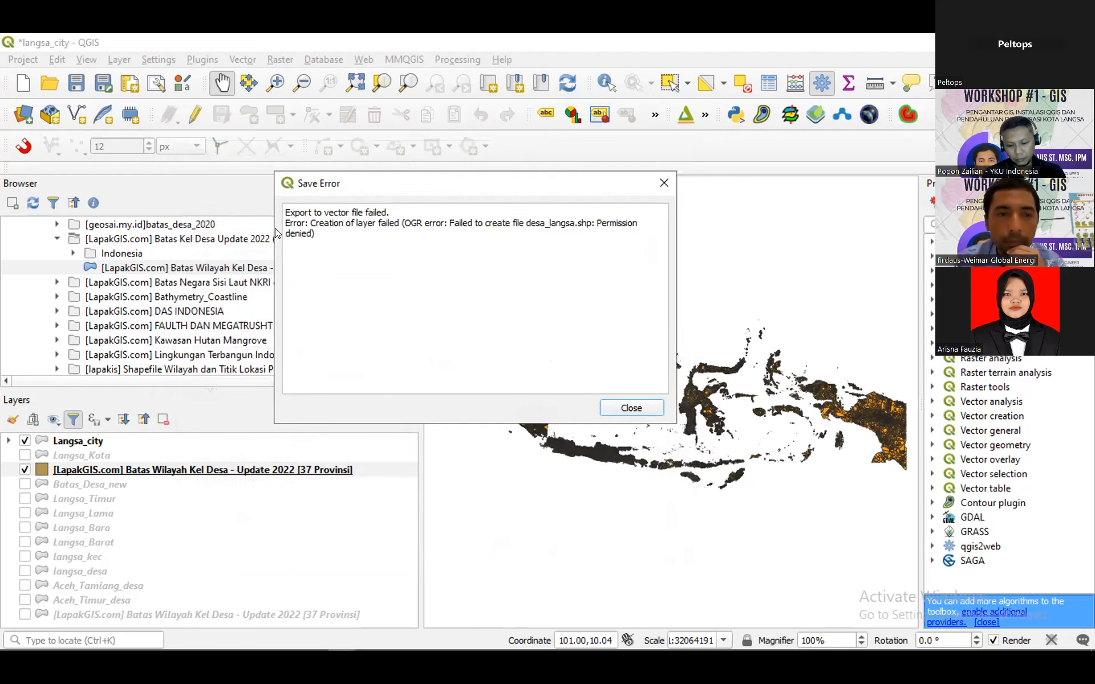
pyautogui.click(662, 185)
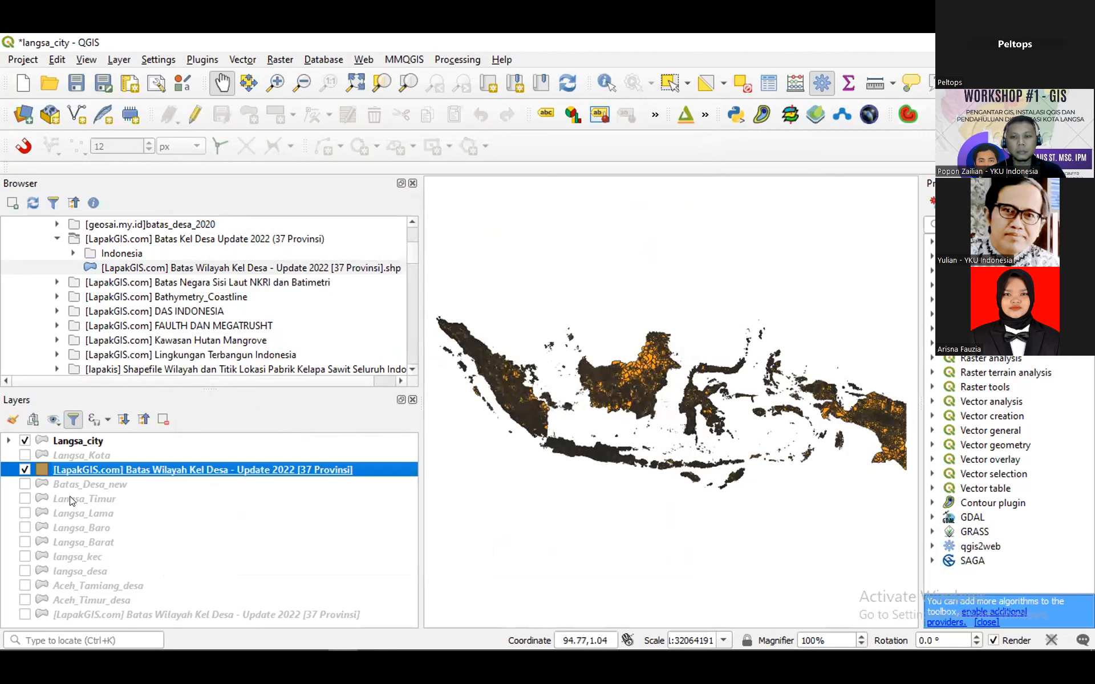
# - Review the Batas Kel Desa Update 2022 folder with its source shapefile and the export options of the loaded boundary layer
pyautogui.click(58, 485)
pyautogui.click(41, 471)
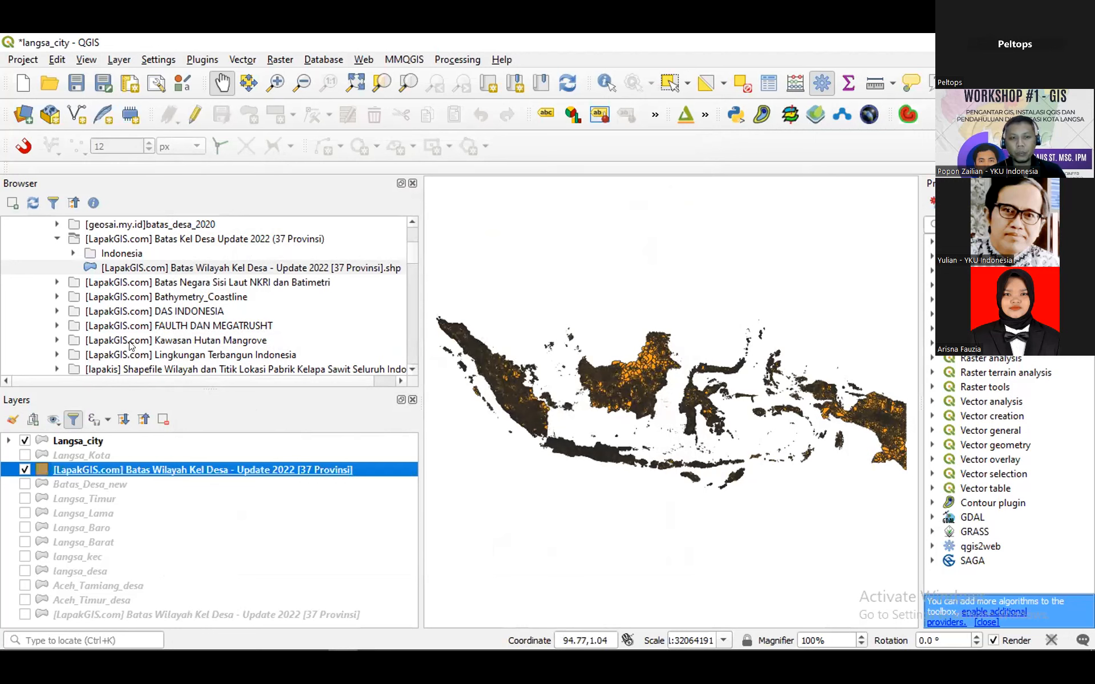
pyautogui.click(80, 253)
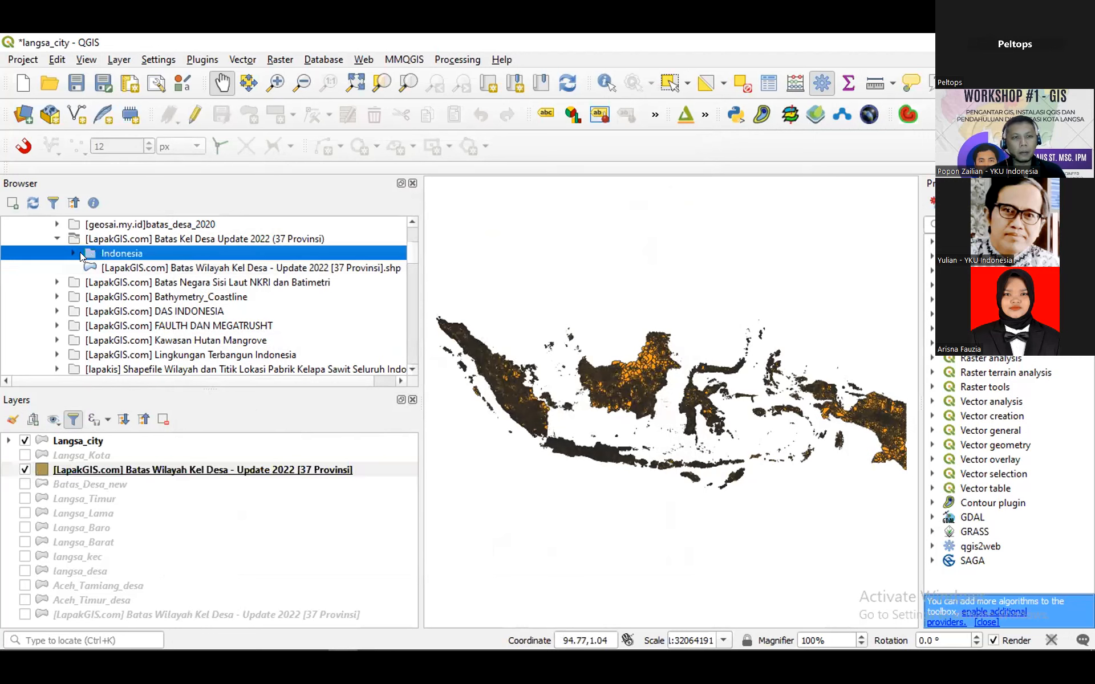
pyautogui.click(137, 237)
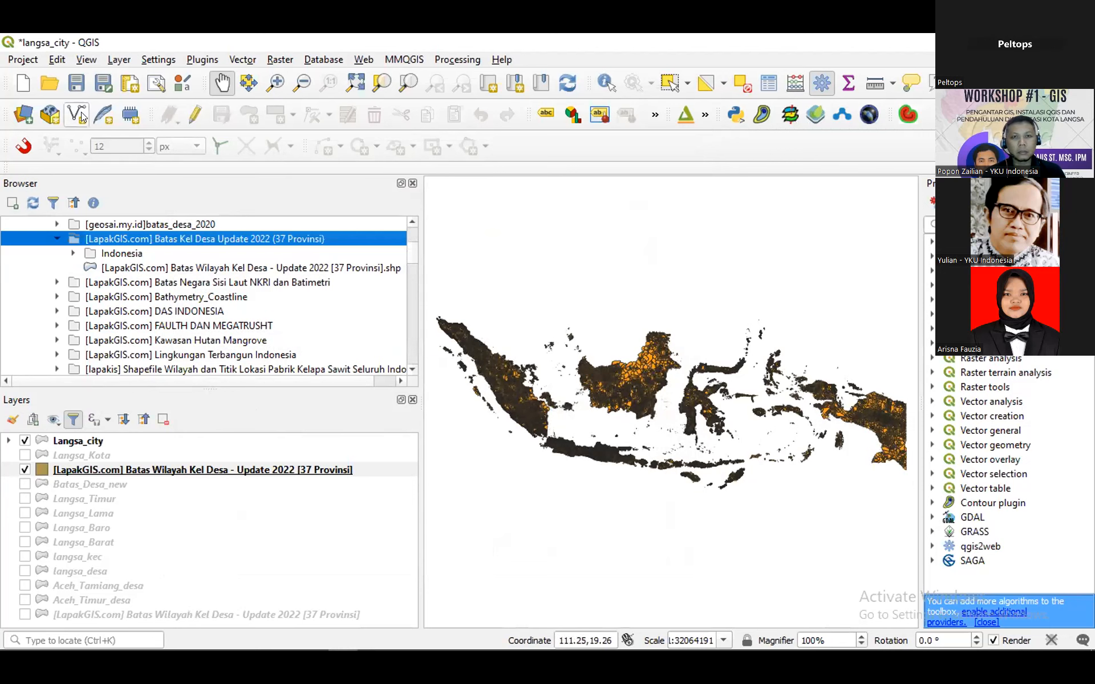
pyautogui.click(90, 465)
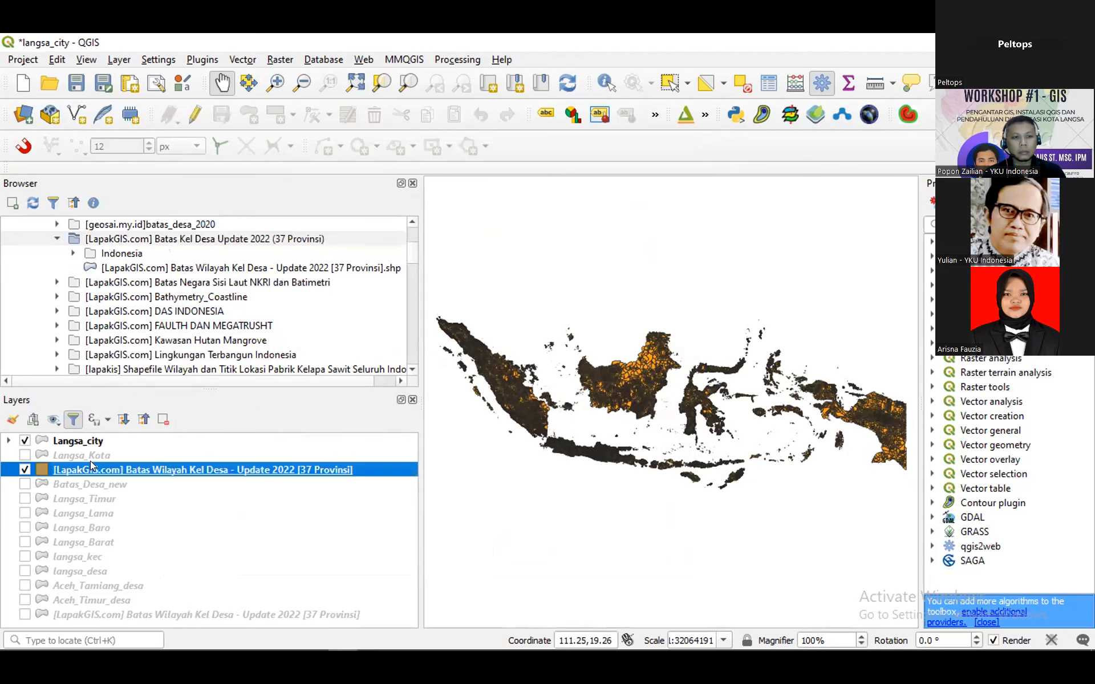
pyautogui.rightClick(91, 462)
pyautogui.moveTo(194, 417)
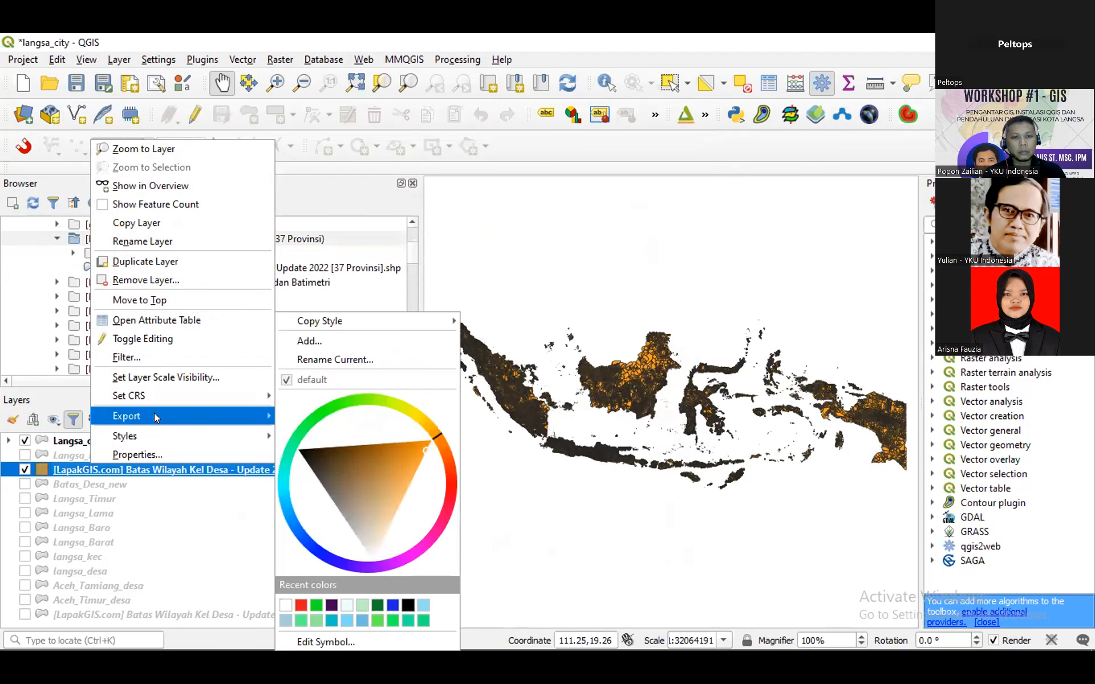
pyautogui.moveTo(155, 413)
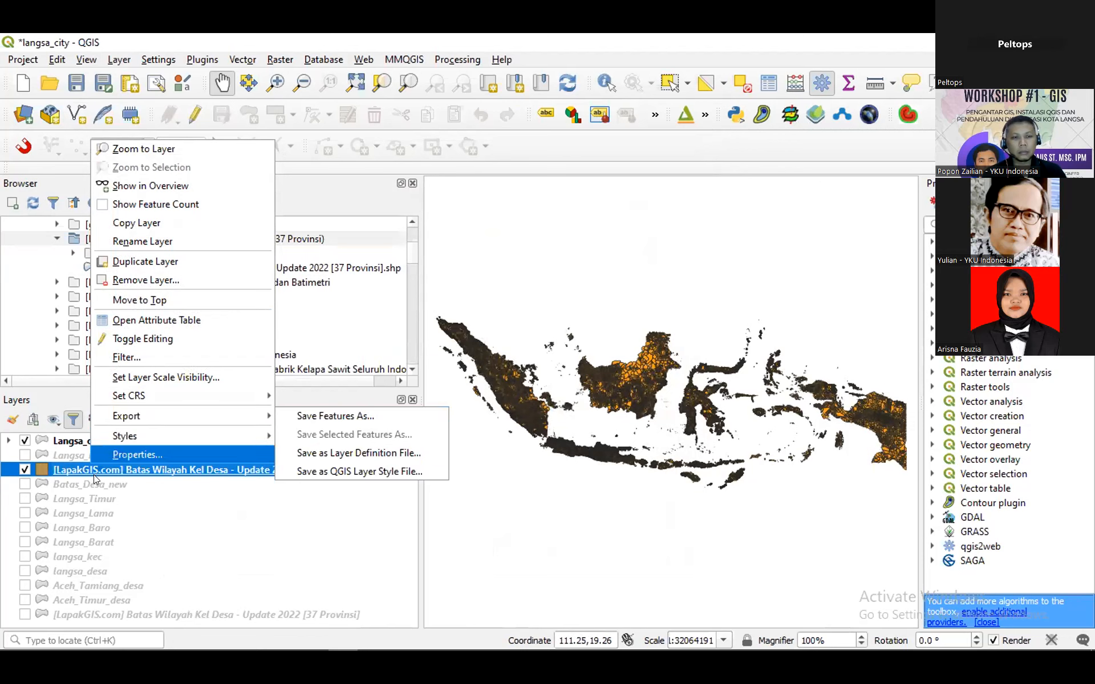
pyautogui.click(57, 471)
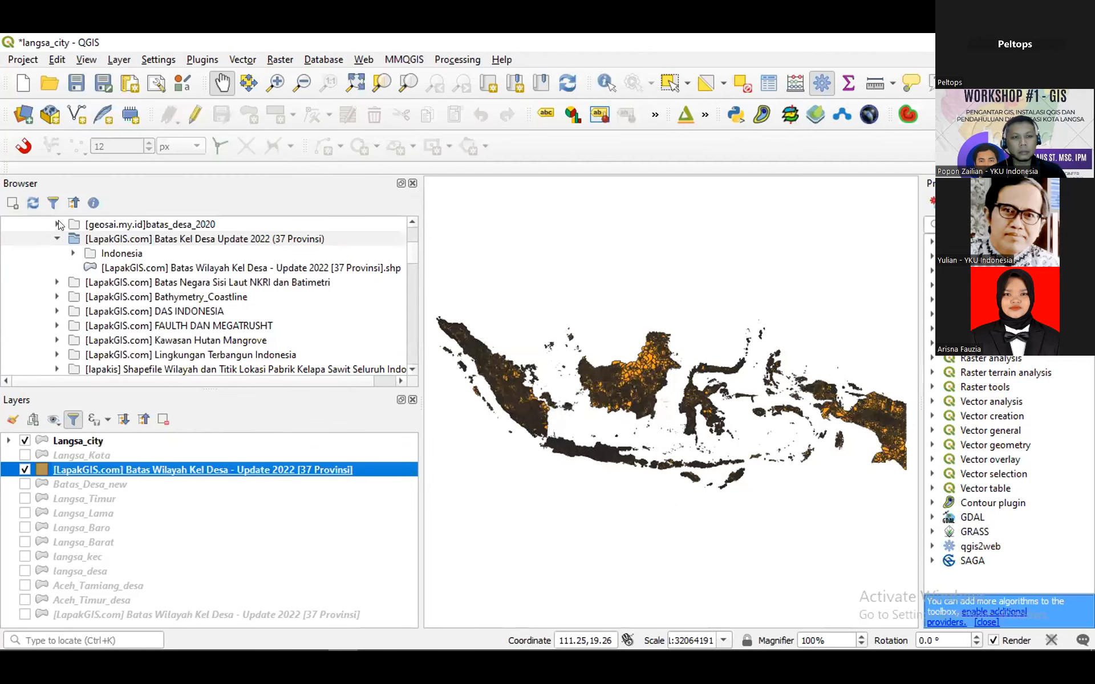
pyautogui.click(73, 253)
pyautogui.click(72, 253)
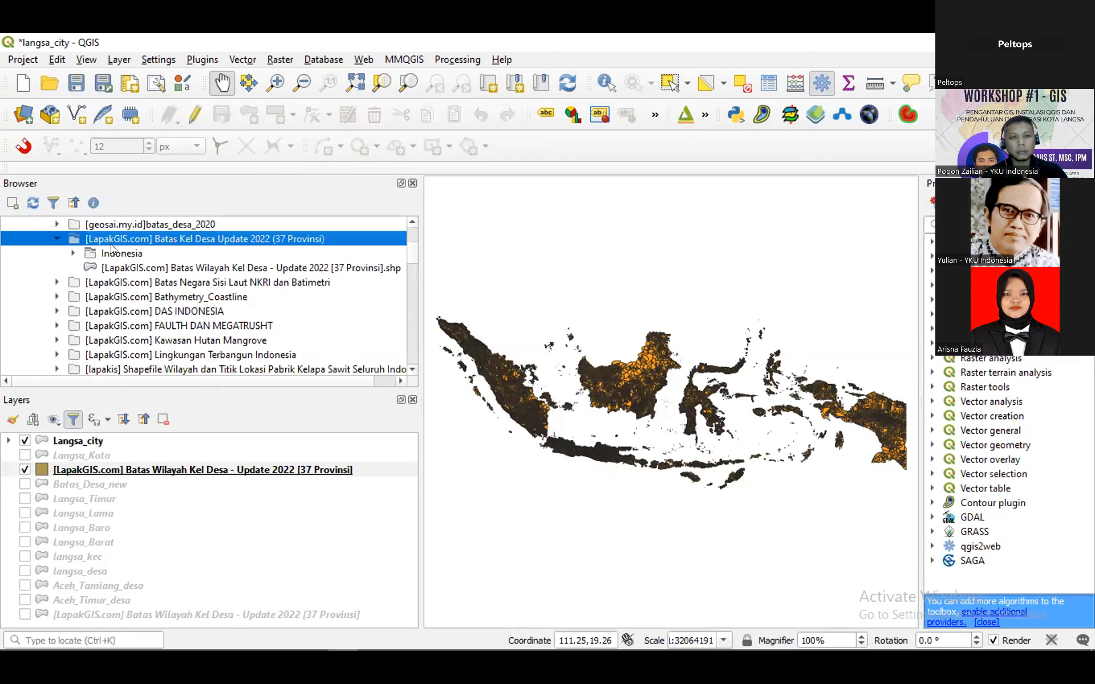
pyautogui.click(121, 268)
# - Open the feature export settings for the Batas Wilayah Kel Desa - Update 2022 [37 Provinsi] layer
pyautogui.click(84, 471)
pyautogui.rightClick(84, 471)
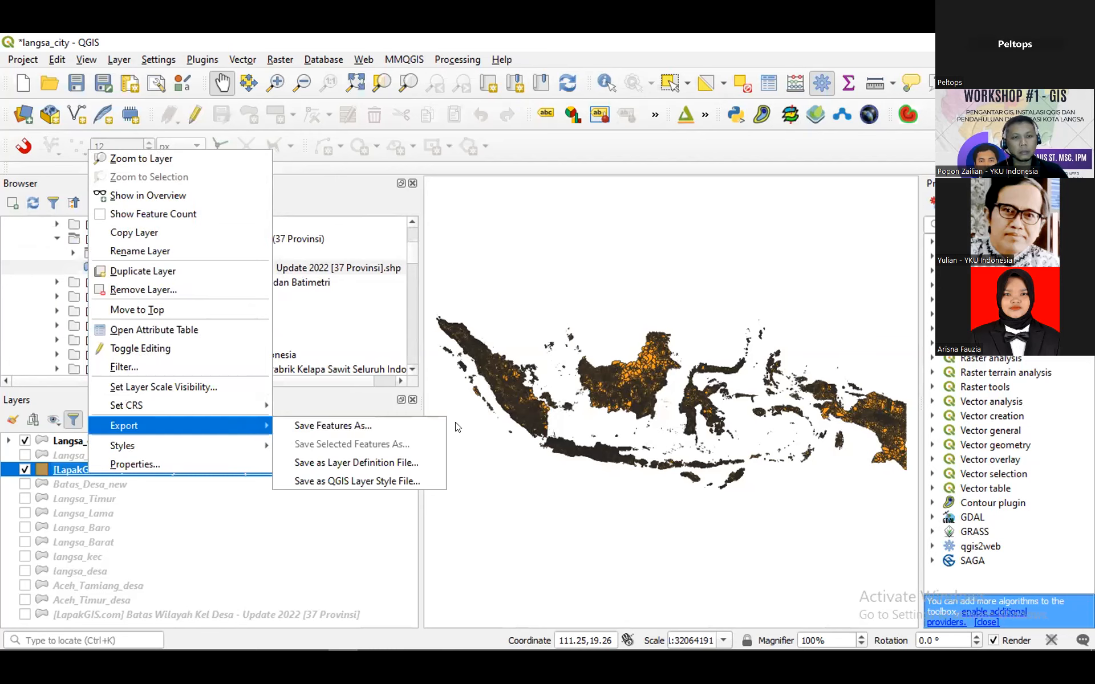
pyautogui.click(354, 423)
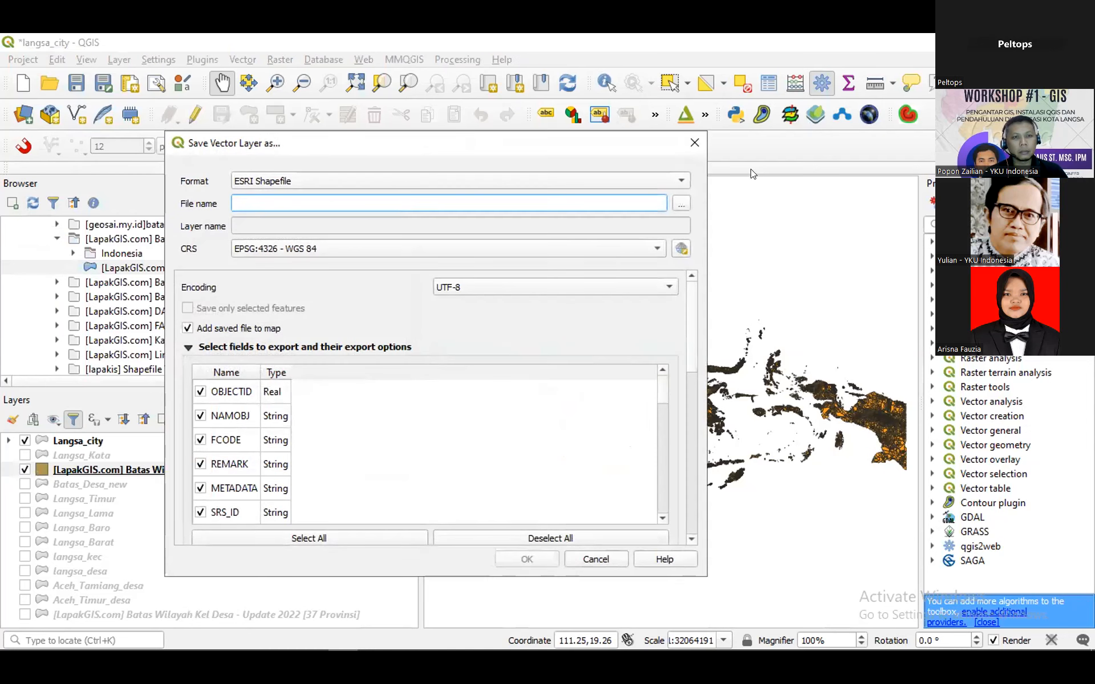
# - Set the export's output file to a shapefile named desa_langsa in the proyek\Langsa folder
pyautogui.click(674, 200)
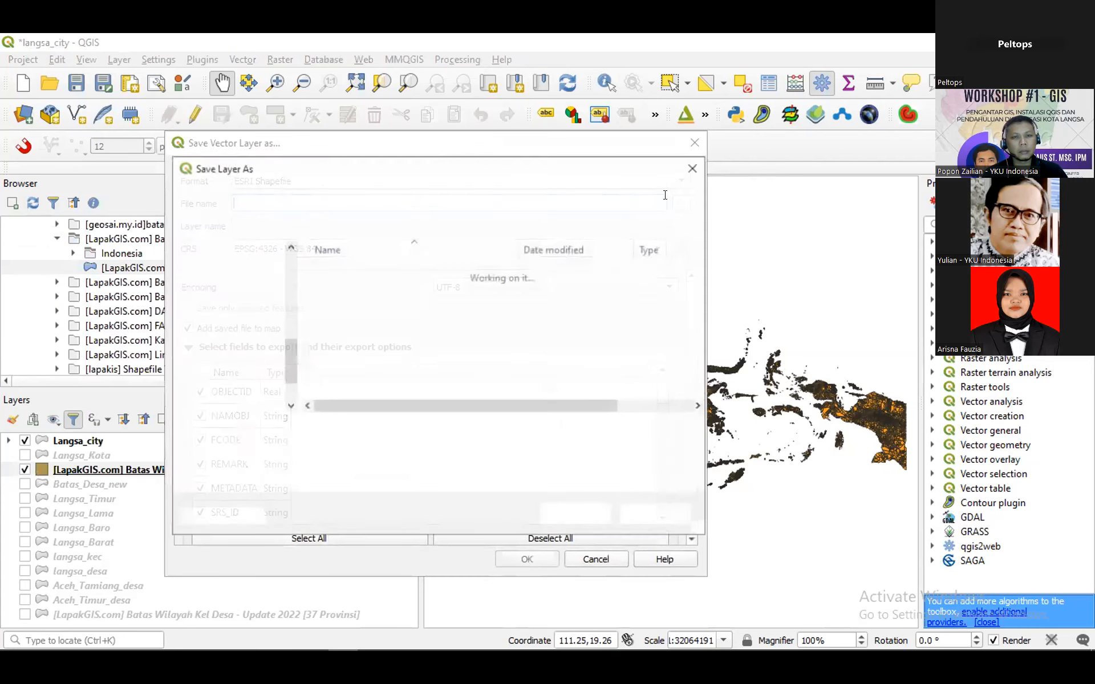
pyautogui.moveTo(290, 360); pyautogui.dragTo(297, 305)
pyautogui.click(237, 288)
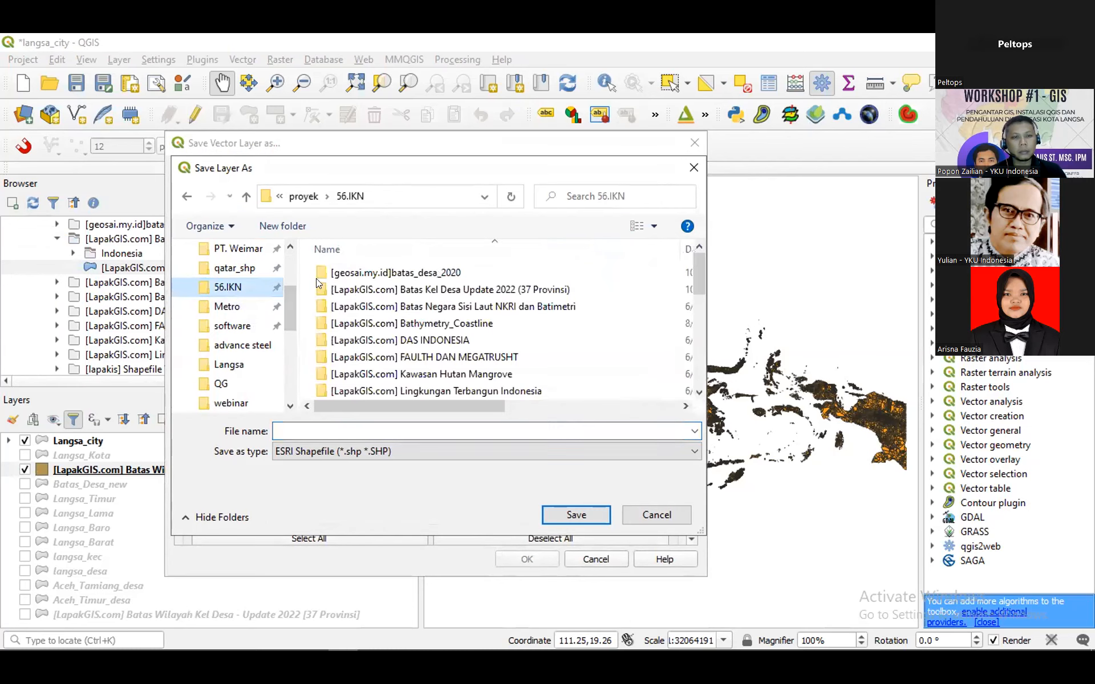
pyautogui.scroll(-1, 286, 283)
pyautogui.click(228, 307)
pyautogui.click(285, 431)
pyautogui.write('de')
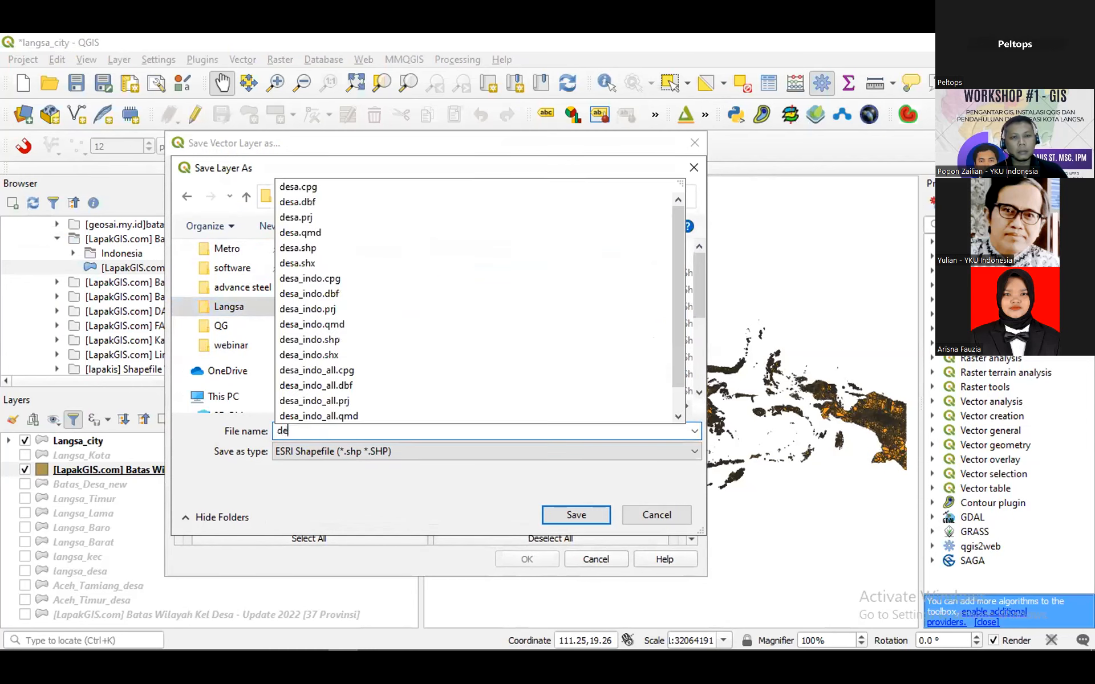
pyautogui.write('sa_')
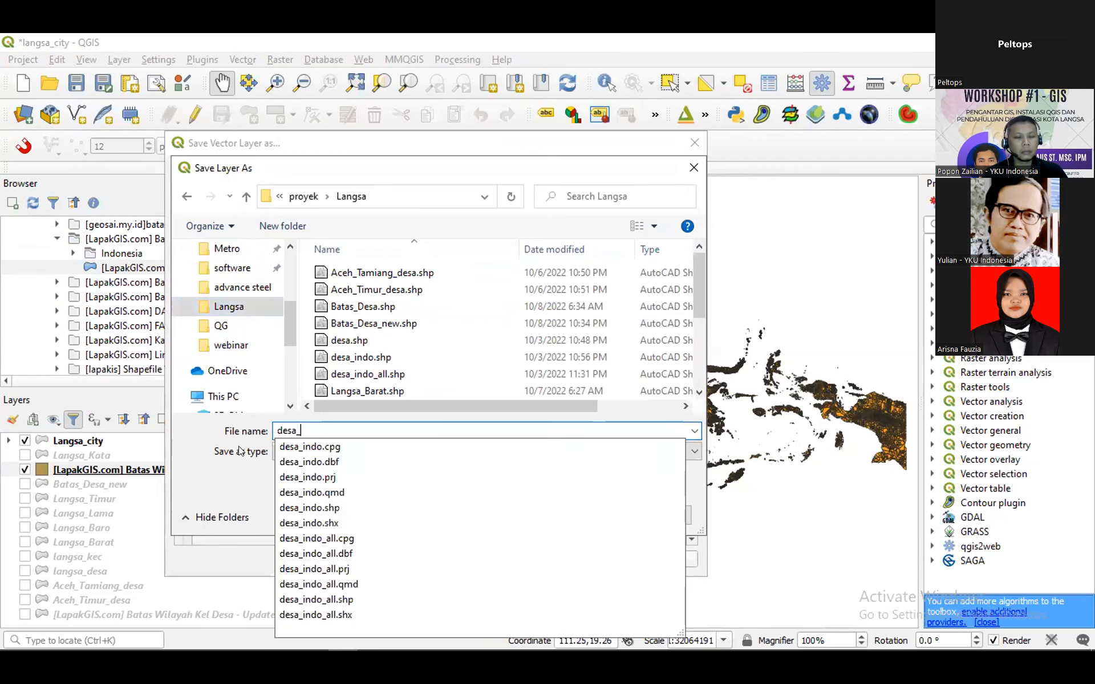
pyautogui.write('langsa')
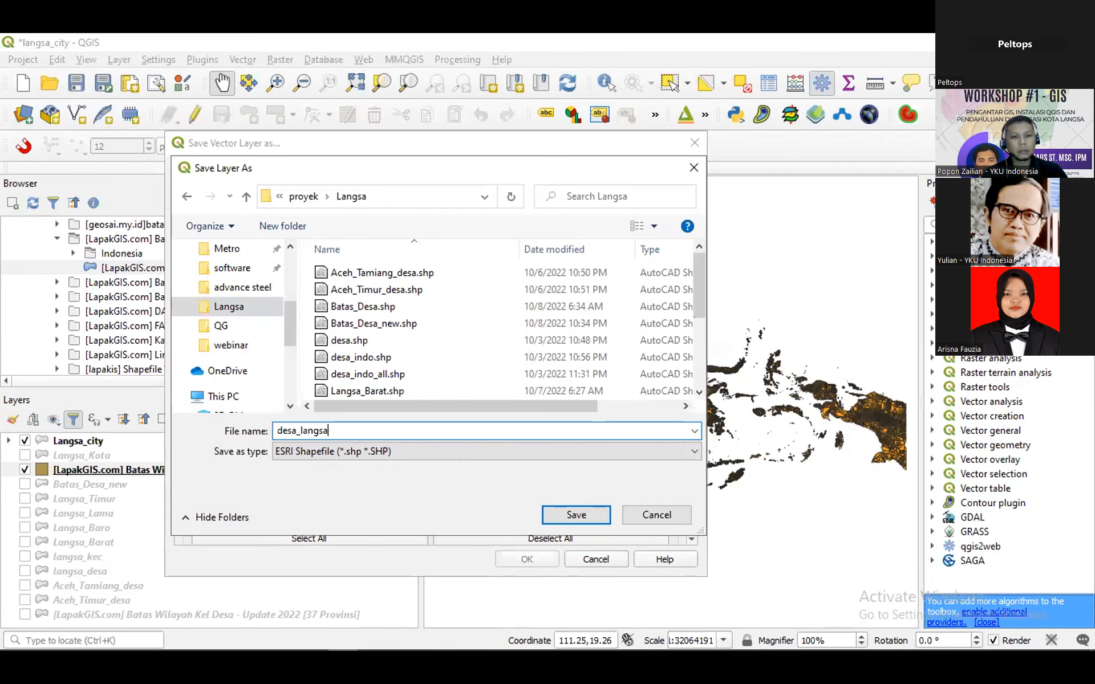
pyautogui.click(576, 515)
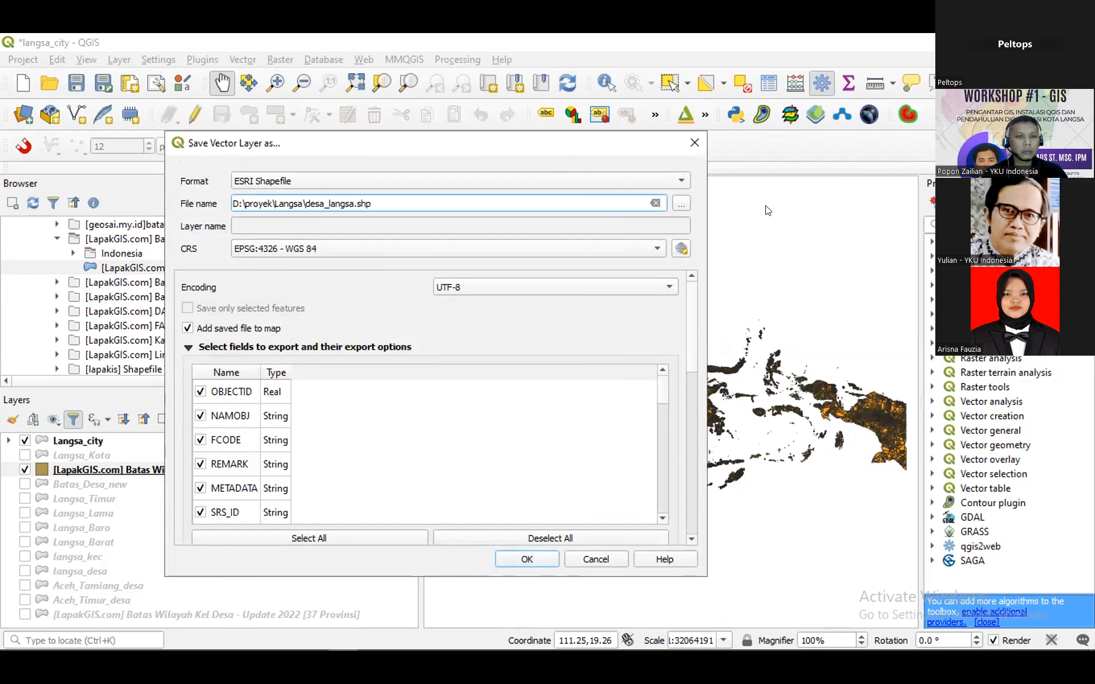
# - Examine the coordinate reference systems offered for the export, keeping EPSG:4326 - WGS 84
pyautogui.click(340, 246)
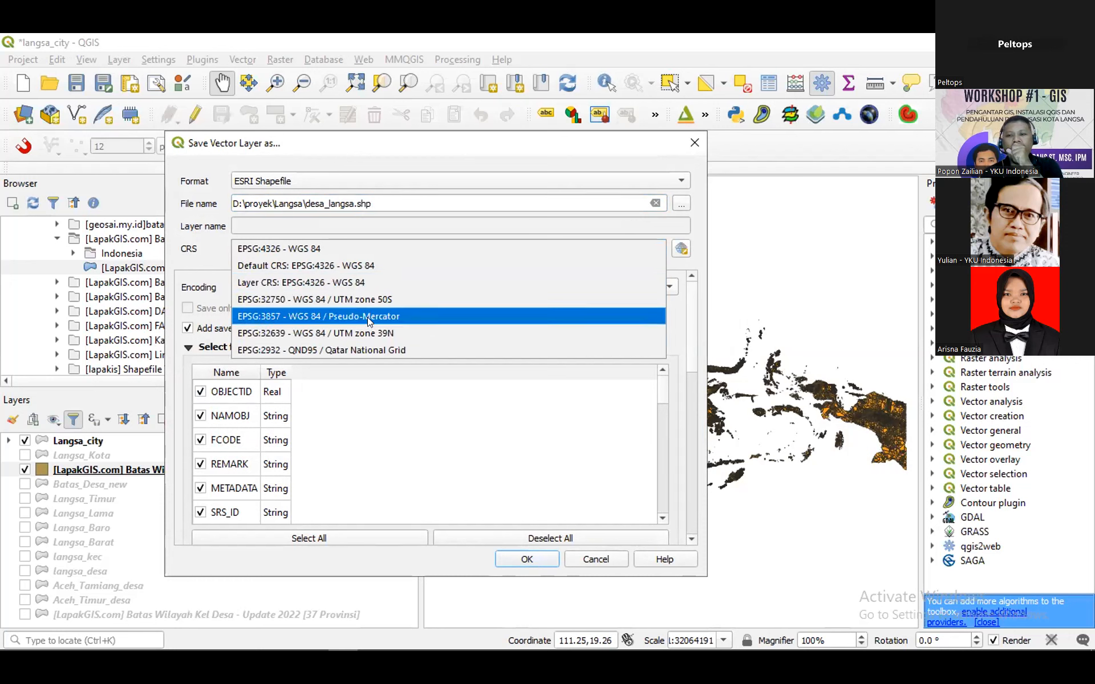
pyautogui.click(277, 252)
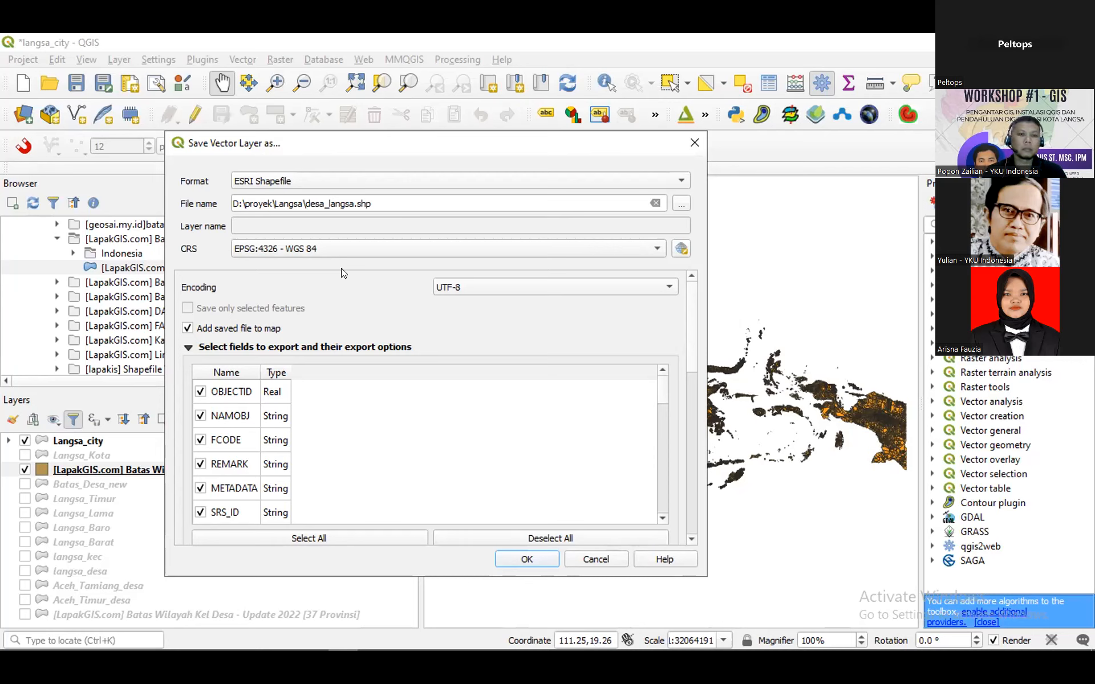
pyautogui.click(378, 250)
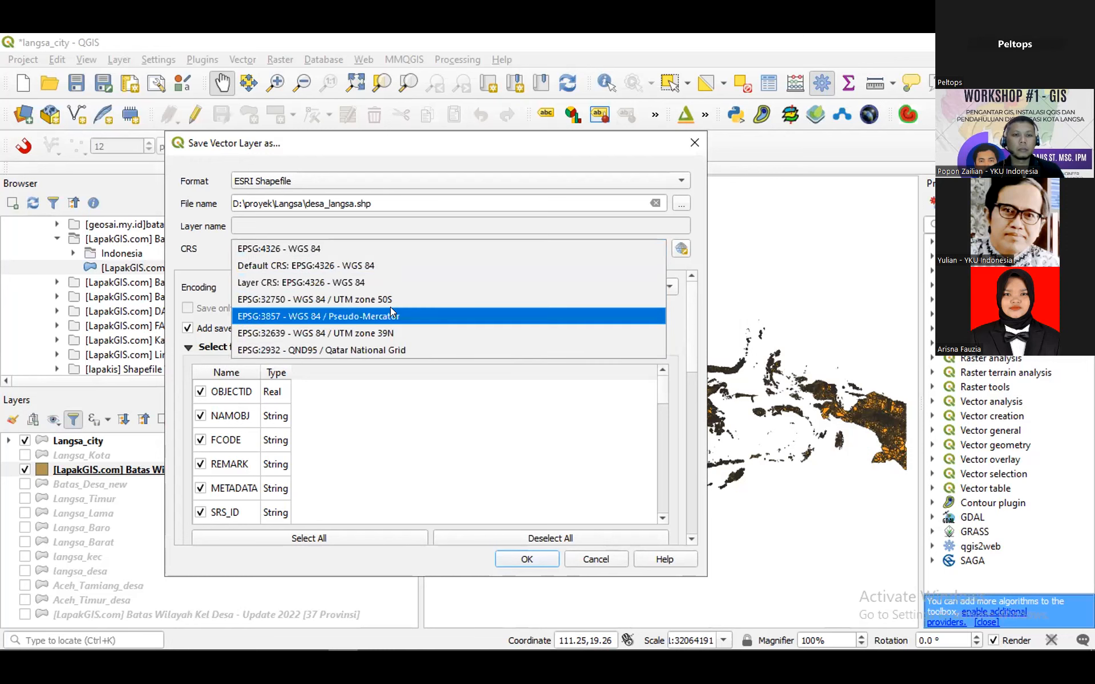
pyautogui.click(439, 158)
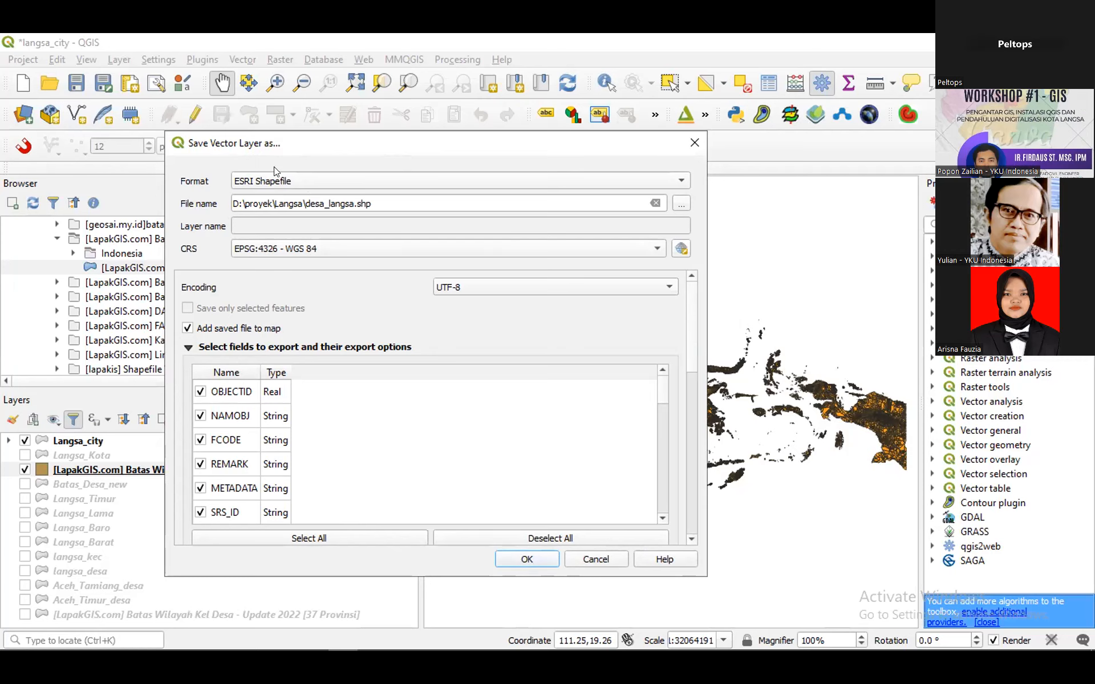
# - Examine the file formats available for the export, keeping ESRI Shapefile
pyautogui.click(285, 180)
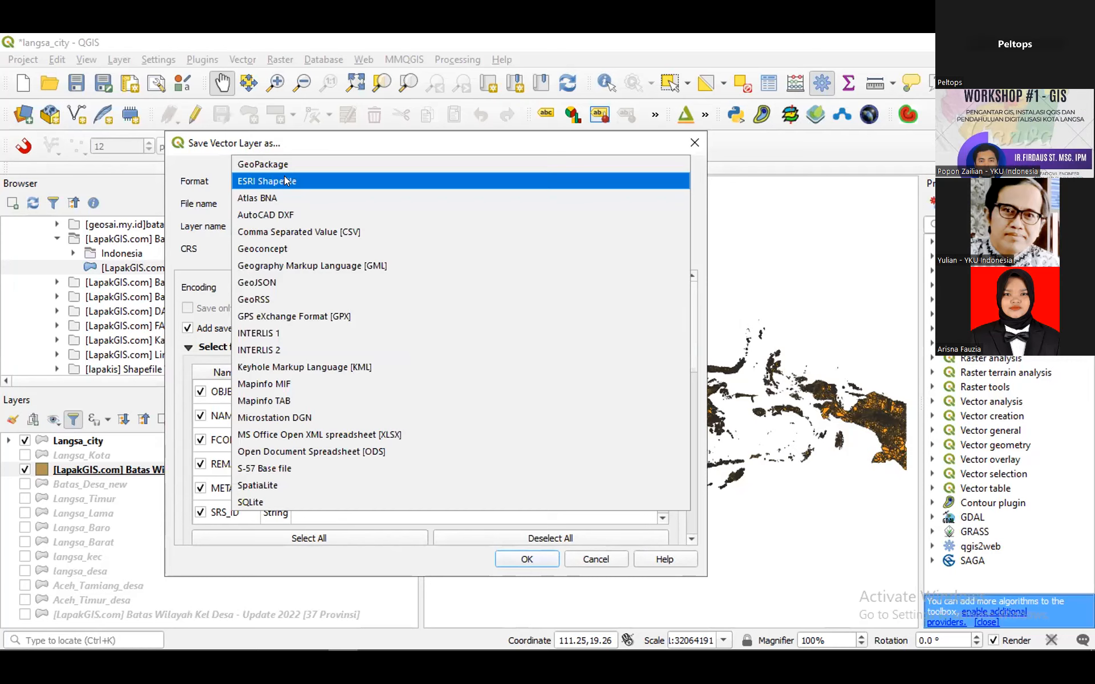
pyautogui.click(284, 175)
pyautogui.click(284, 176)
pyautogui.click(284, 178)
pyautogui.click(284, 178)
pyautogui.click(284, 181)
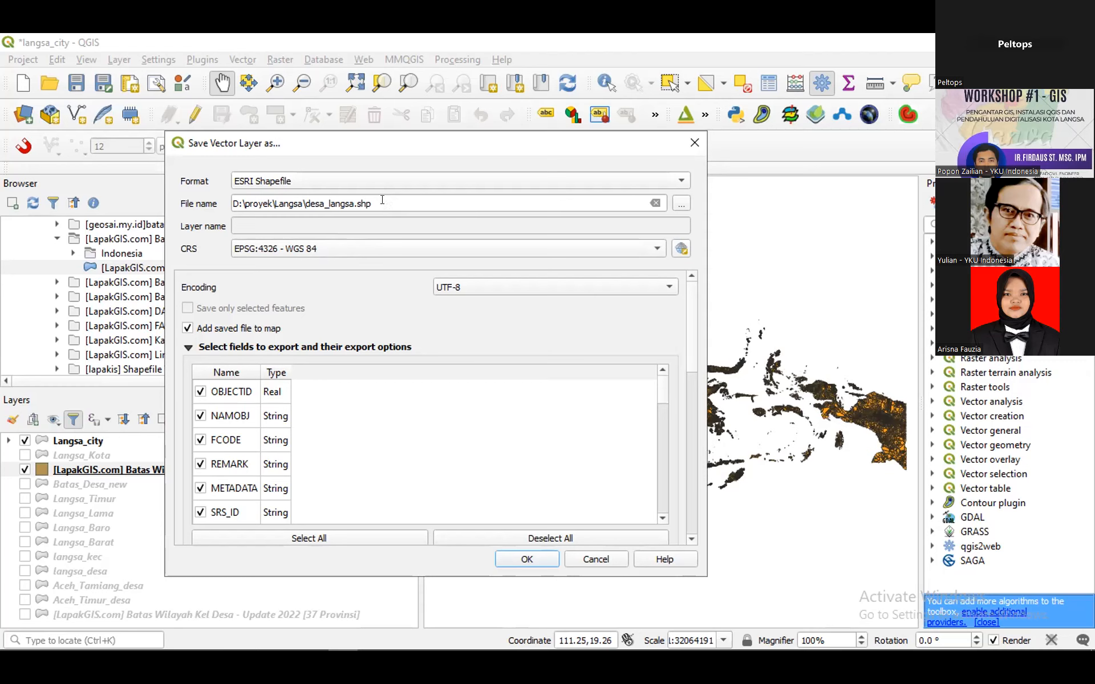
# - Export the village boundary layer to desa_langsa.shp, wait for it to load into the project and toggle the new layer's visibility
pyautogui.click(510, 560)
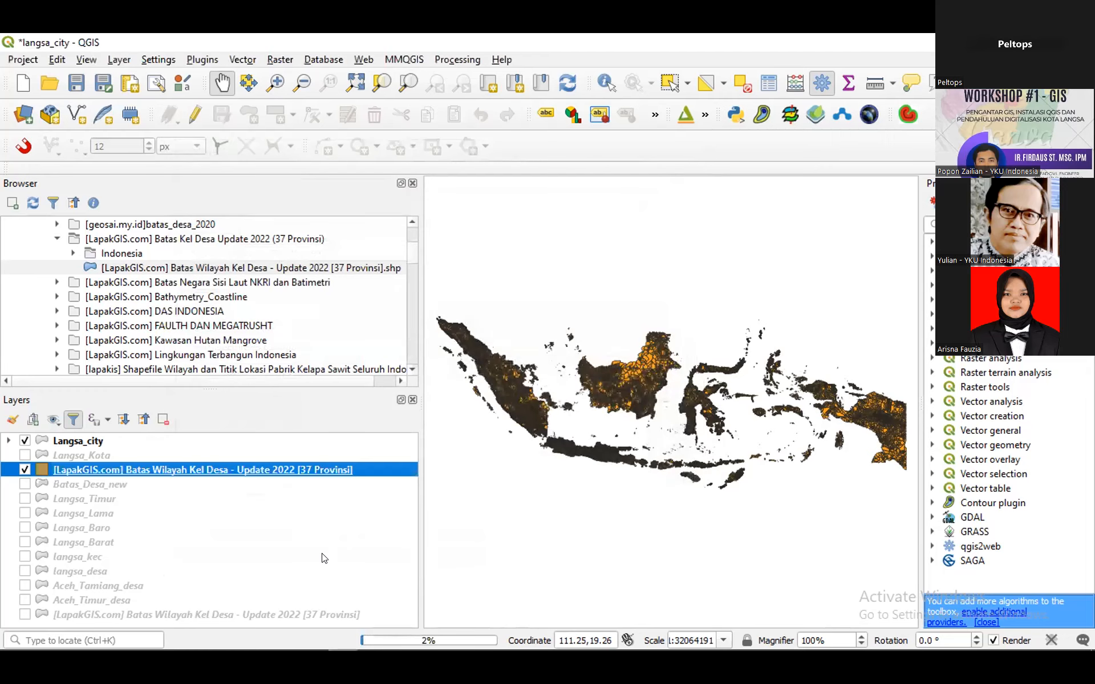
pyautogui.moveTo(369, 649)
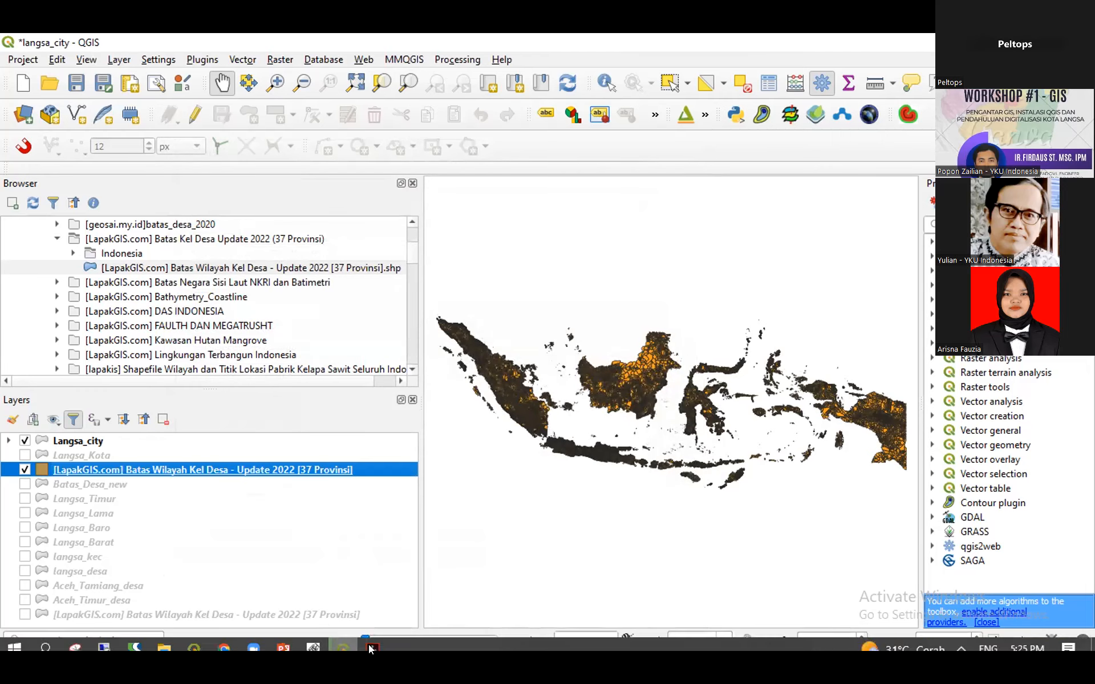
pyautogui.moveTo(421, 638)
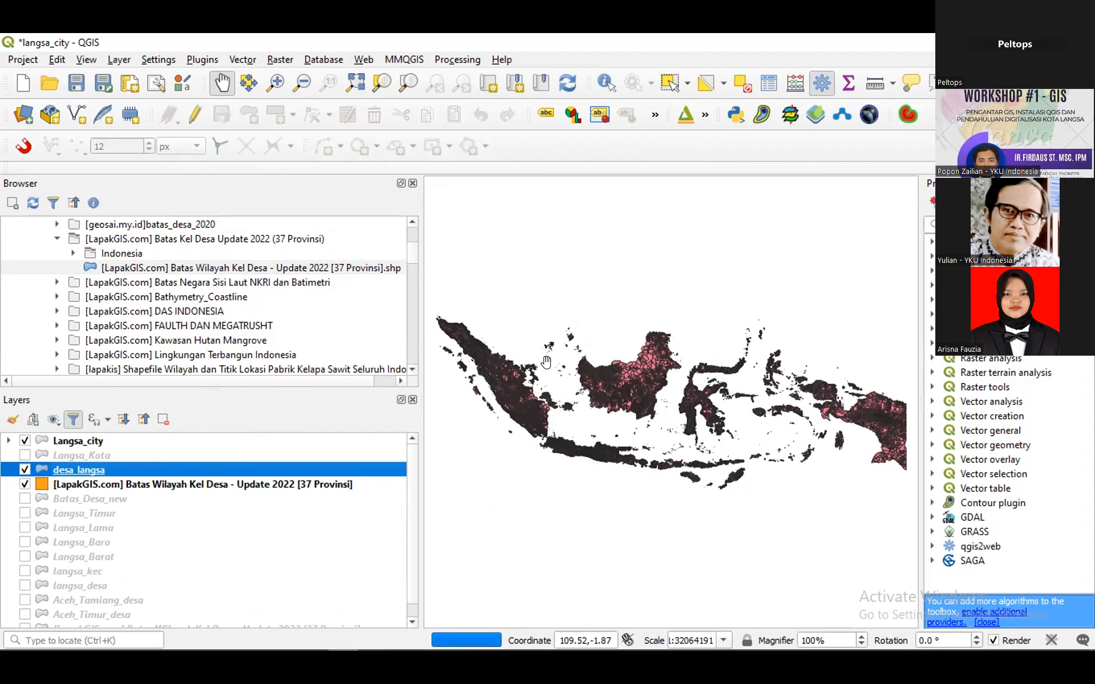
pyautogui.click(24, 469)
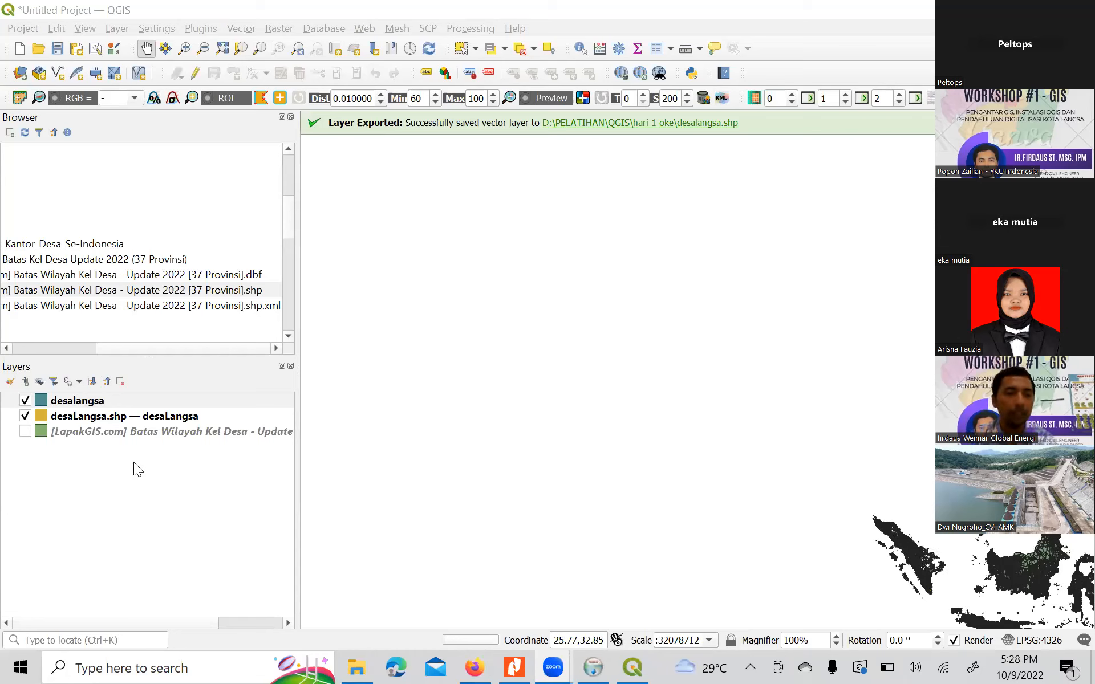
# - In the other QGIS project, hide the desaLangsa.shp — desaLangsa layer and remove it from the project
pyautogui.moveTo(806, 557); pyautogui.dragTo(399, 306)
pyautogui.scroll(-1, 399, 307)
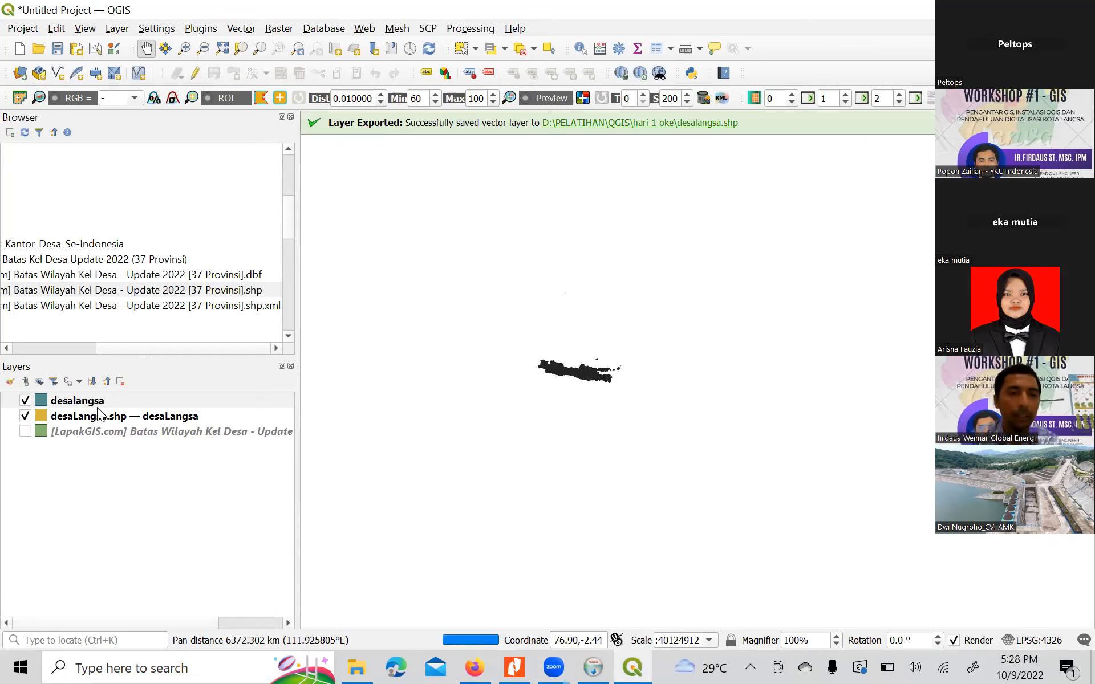
pyautogui.click(27, 417)
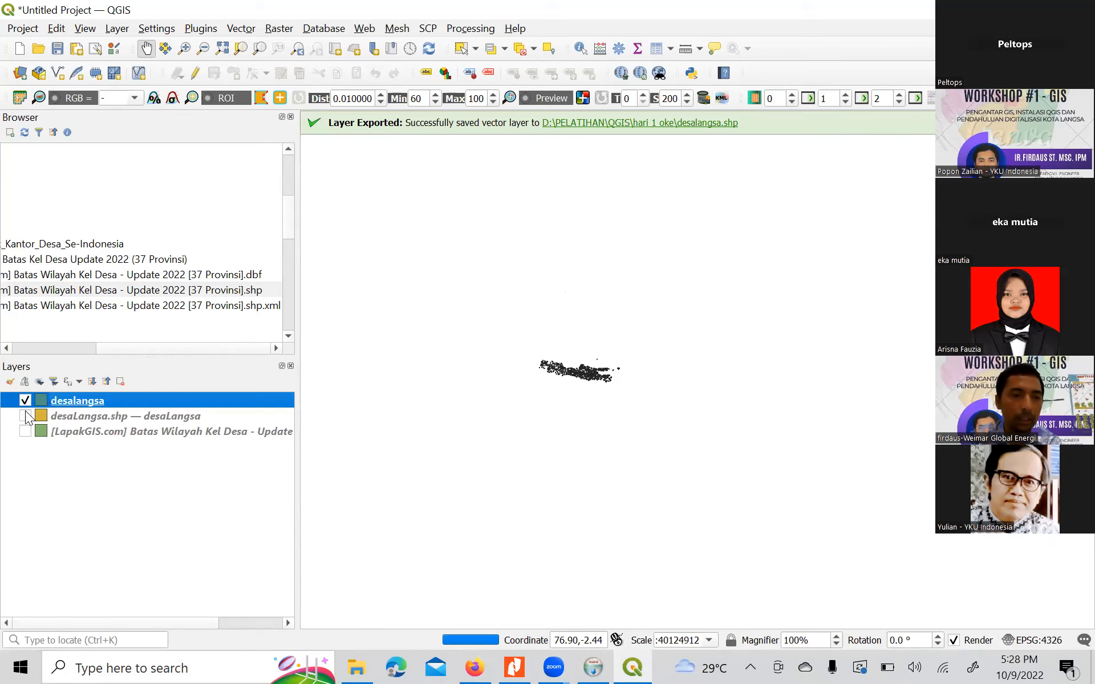
pyautogui.click(73, 415)
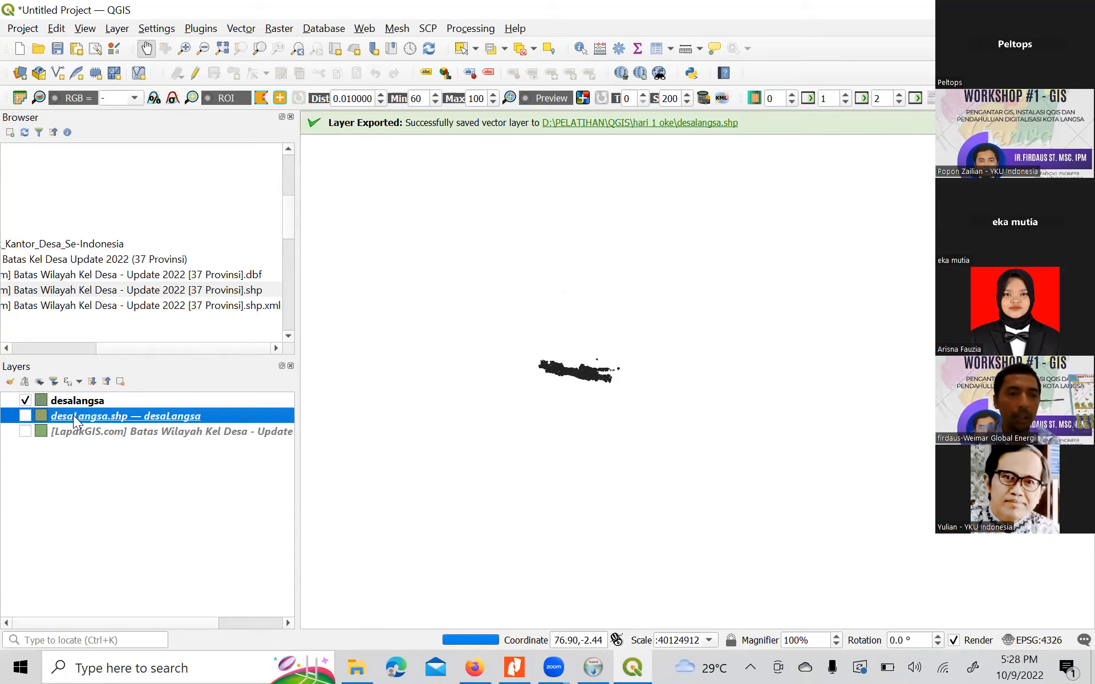
pyautogui.rightClick(73, 415)
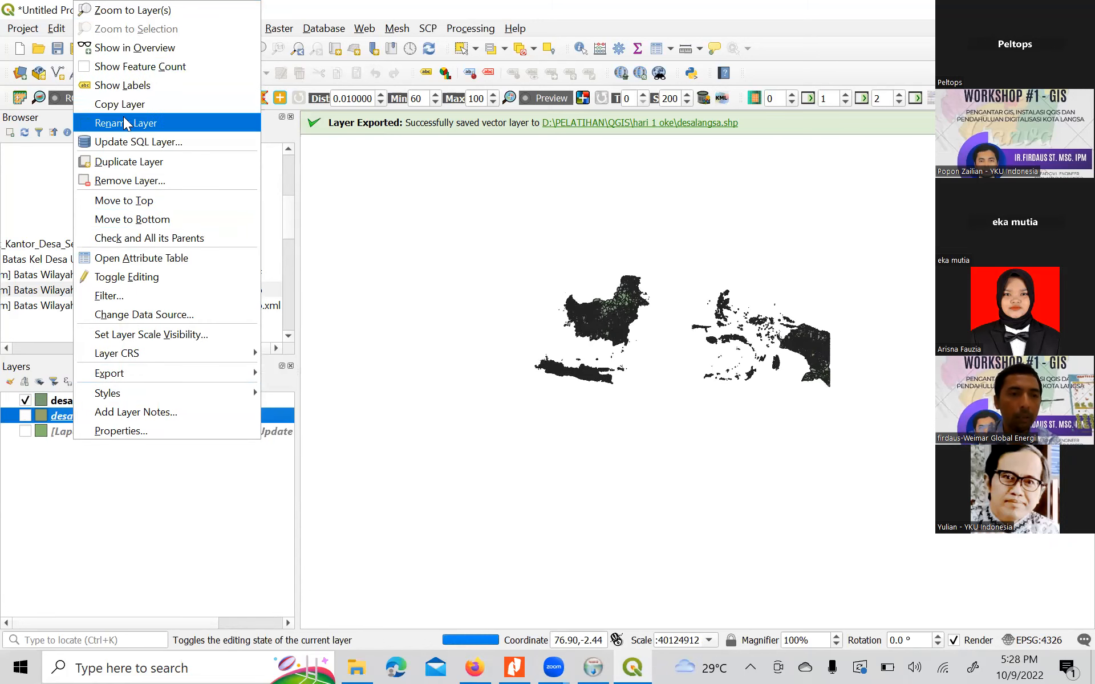
pyautogui.click(136, 182)
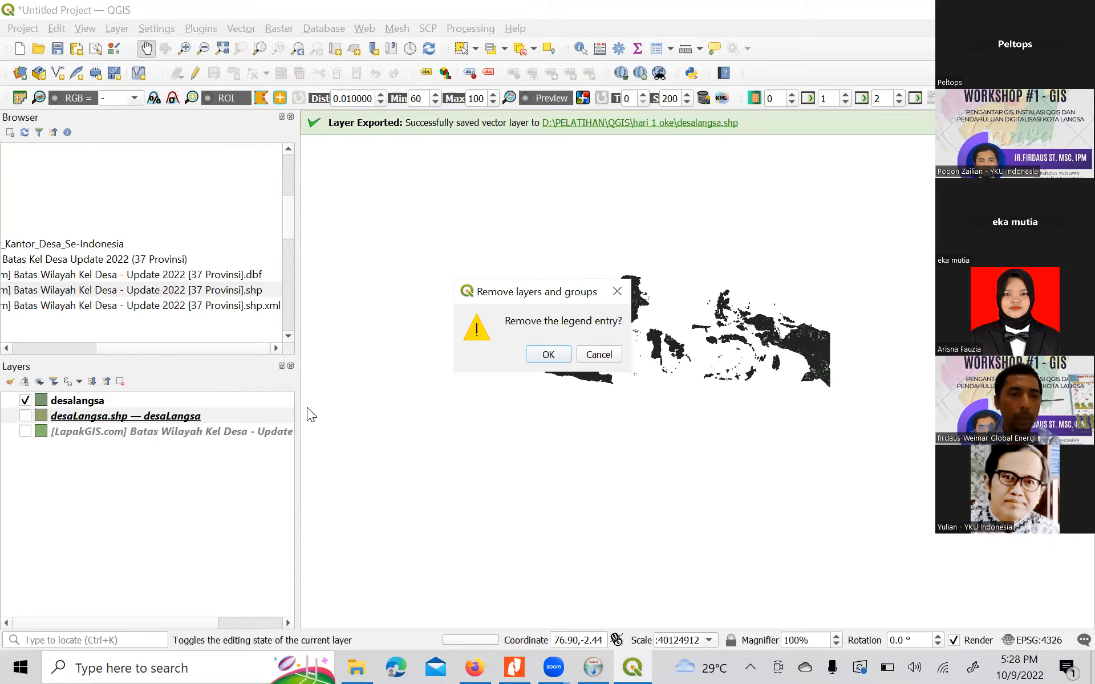
pyautogui.click(550, 353)
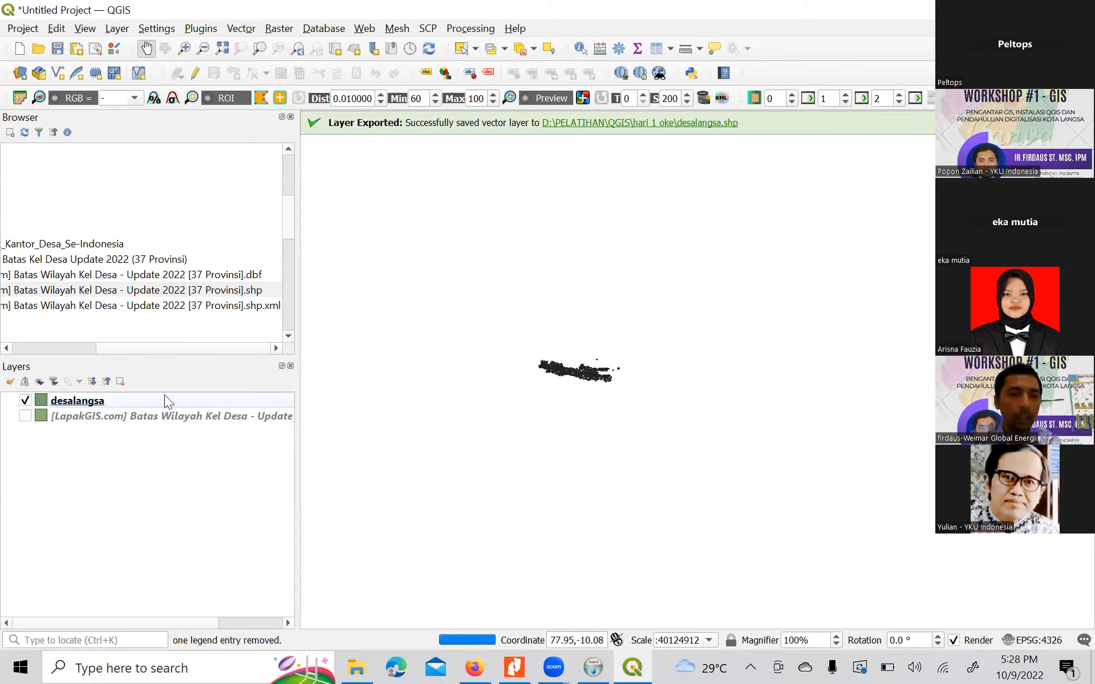
# - Remove the original [LapakGIS.com] Batas Wilayah Kel Desa layer, leaving only the exported desalangsa layer in the project
pyautogui.click(142, 416)
pyautogui.rightClick(143, 415)
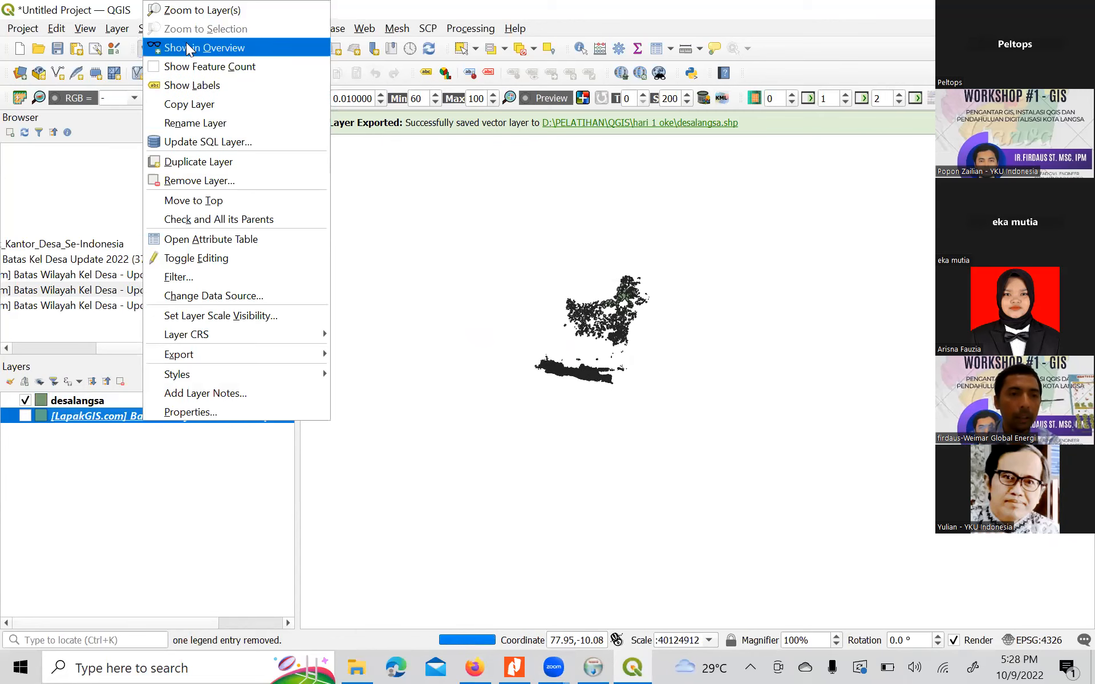
pyautogui.click(187, 182)
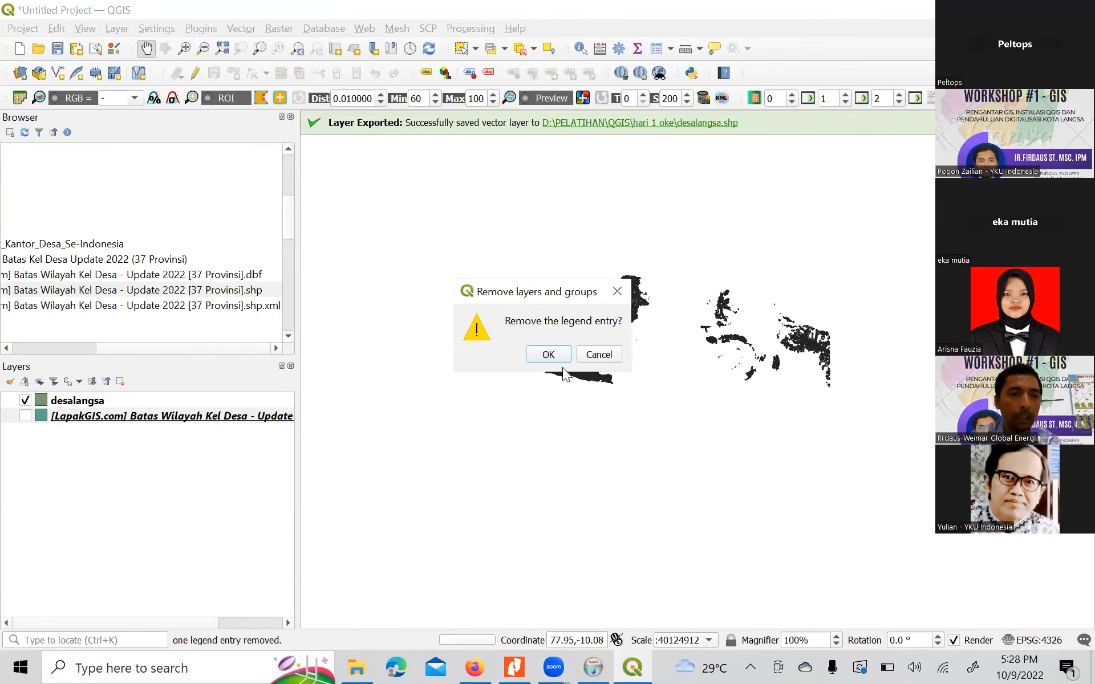
pyautogui.click(556, 354)
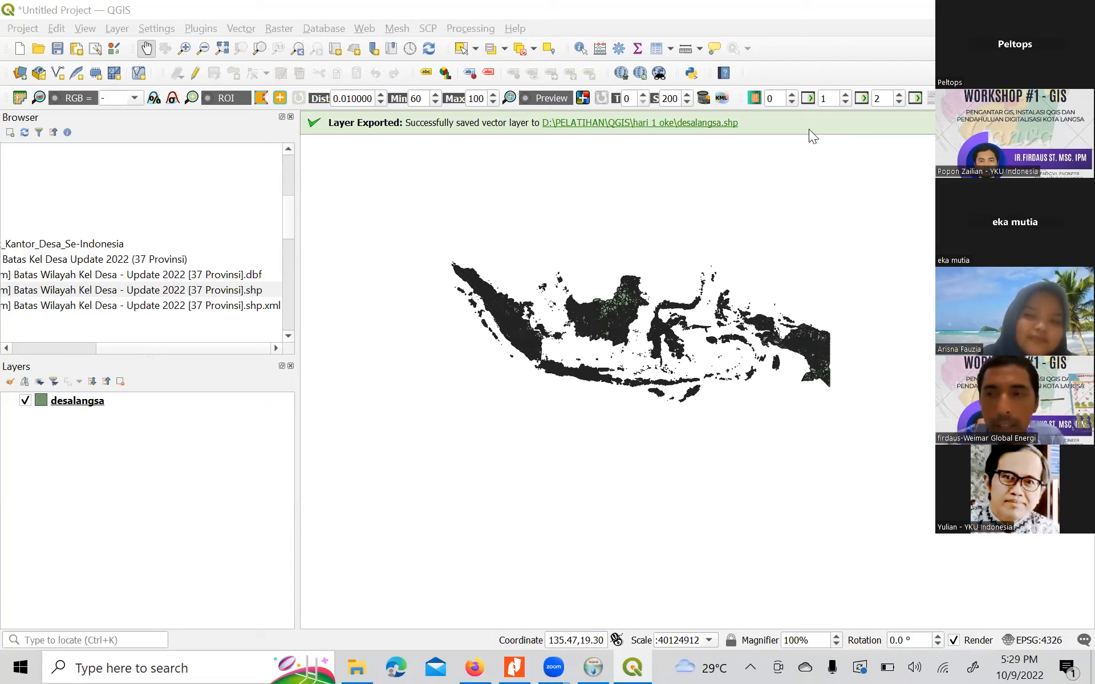
# - Open the desalangsa layer's attribute table and bring up its form for selecting or filtering features by field values, down to the WADM fields
pyautogui.click(70, 400)
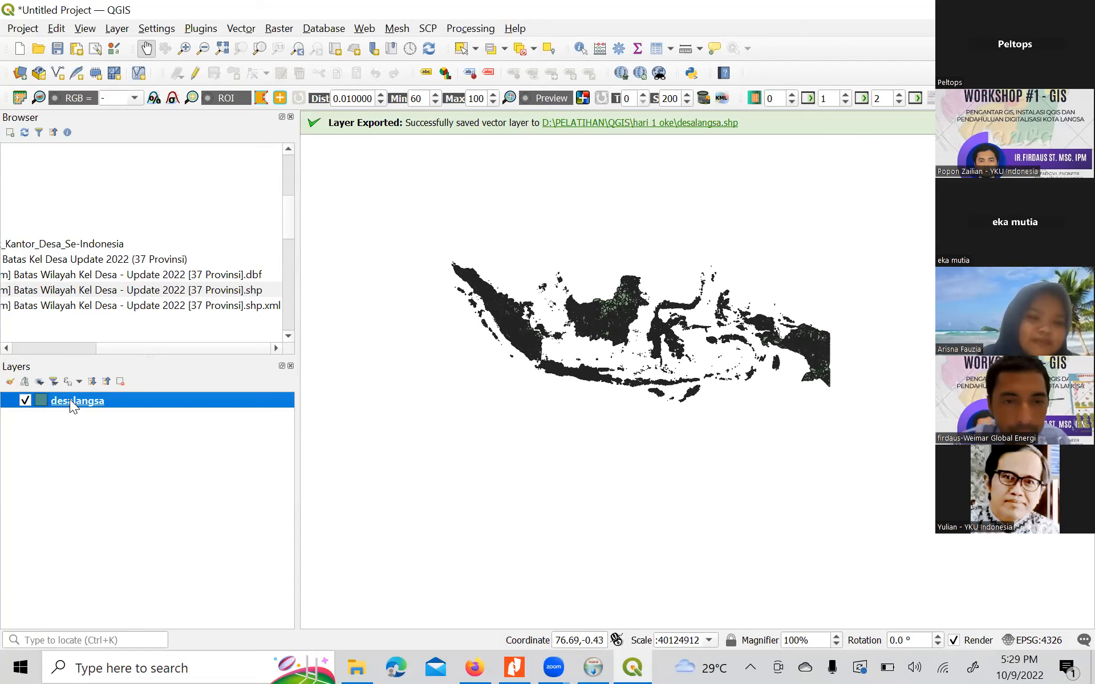
pyautogui.rightClick(70, 401)
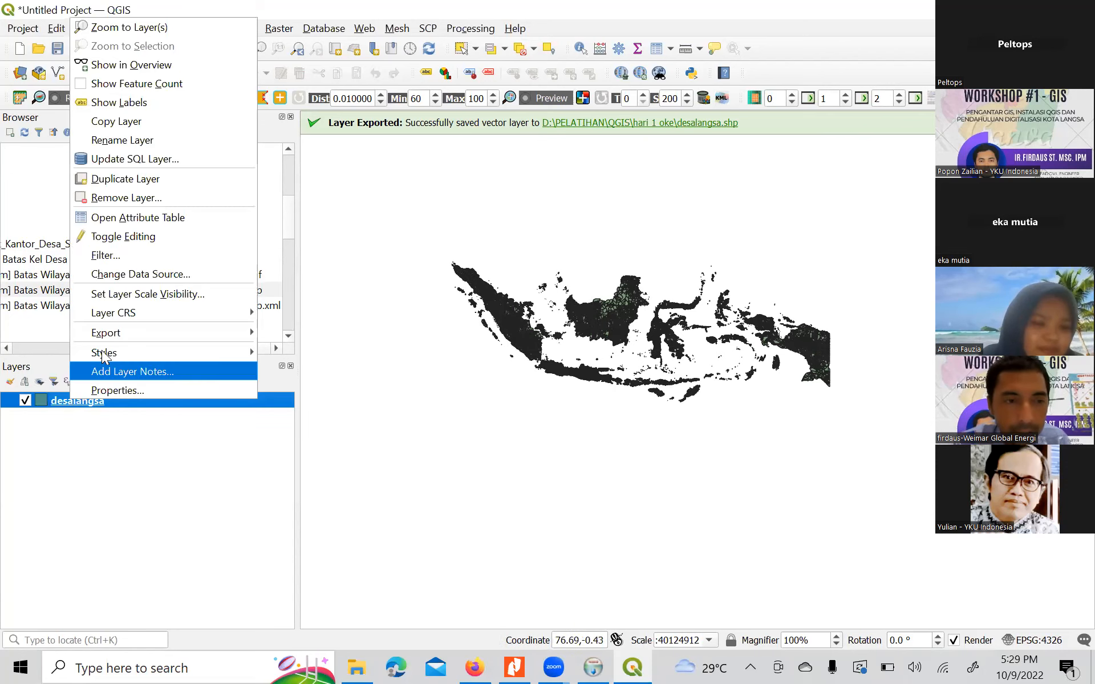
pyautogui.click(118, 219)
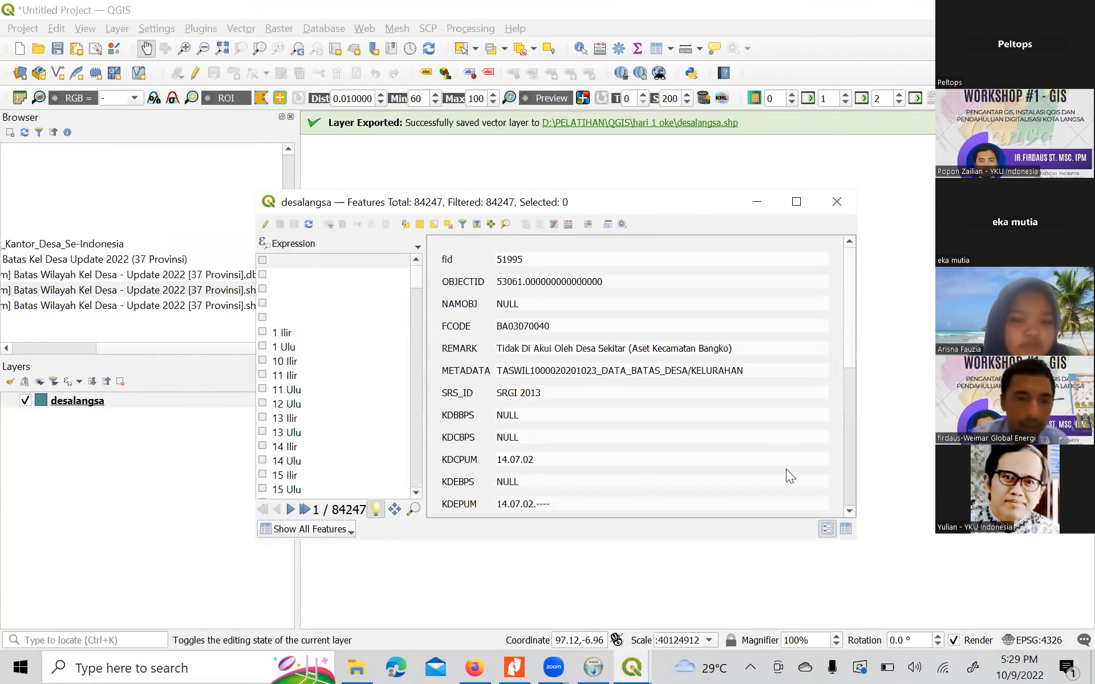
pyautogui.click(846, 528)
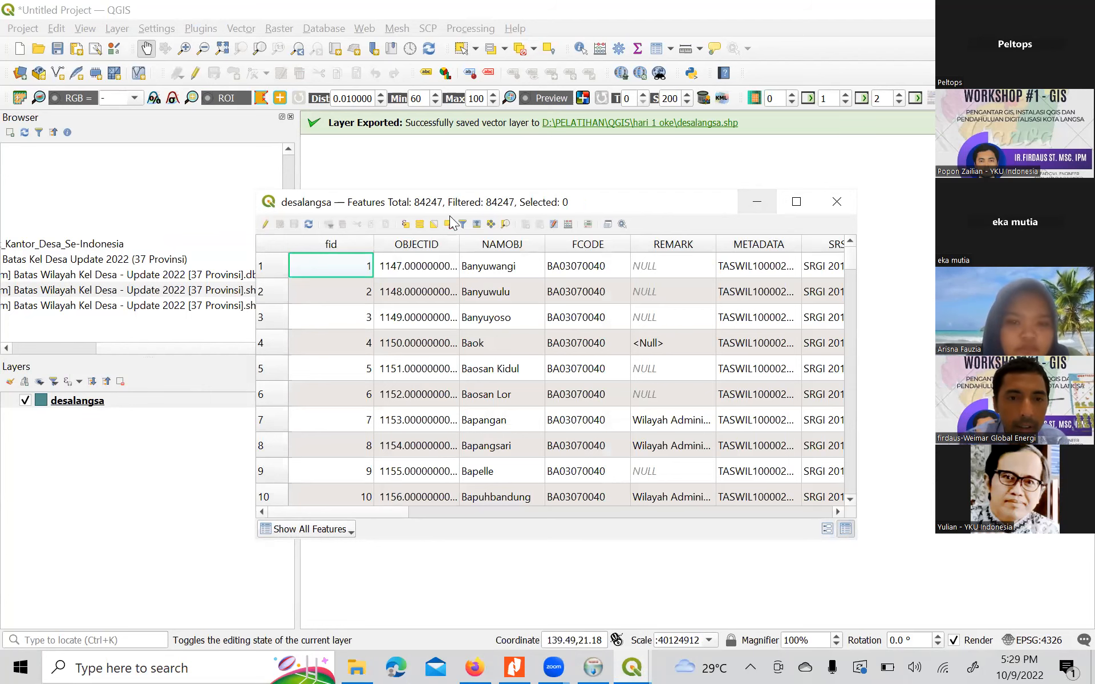
pyautogui.click(462, 224)
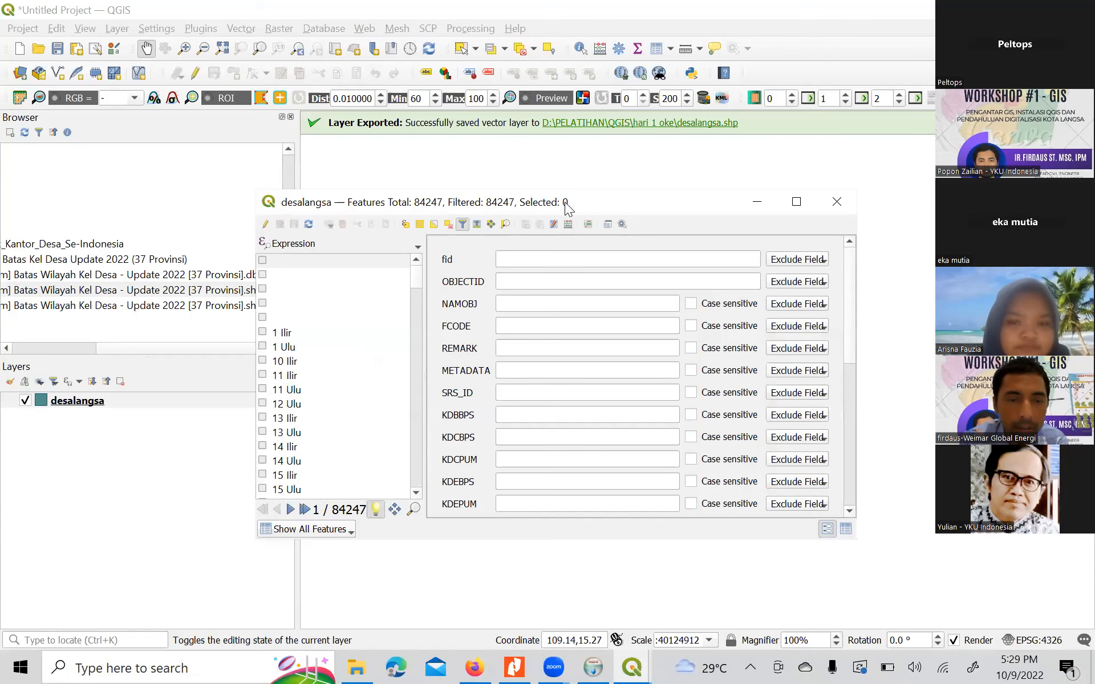
pyautogui.moveTo(565, 202); pyautogui.dragTo(651, 226)
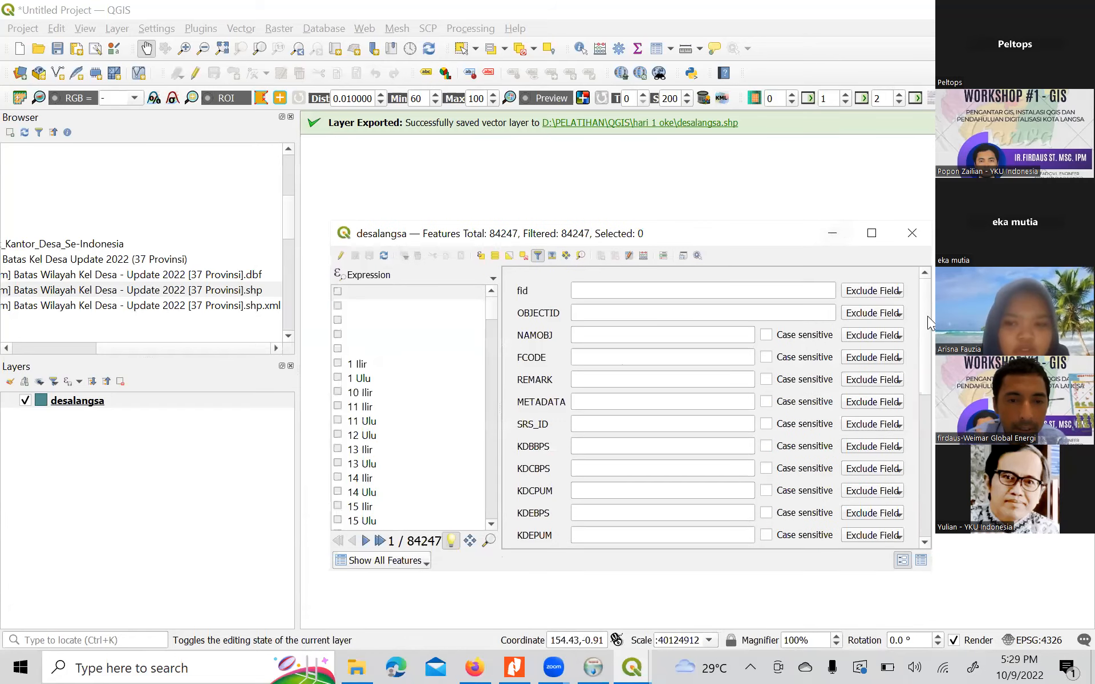
pyautogui.moveTo(921, 351); pyautogui.dragTo(913, 496)
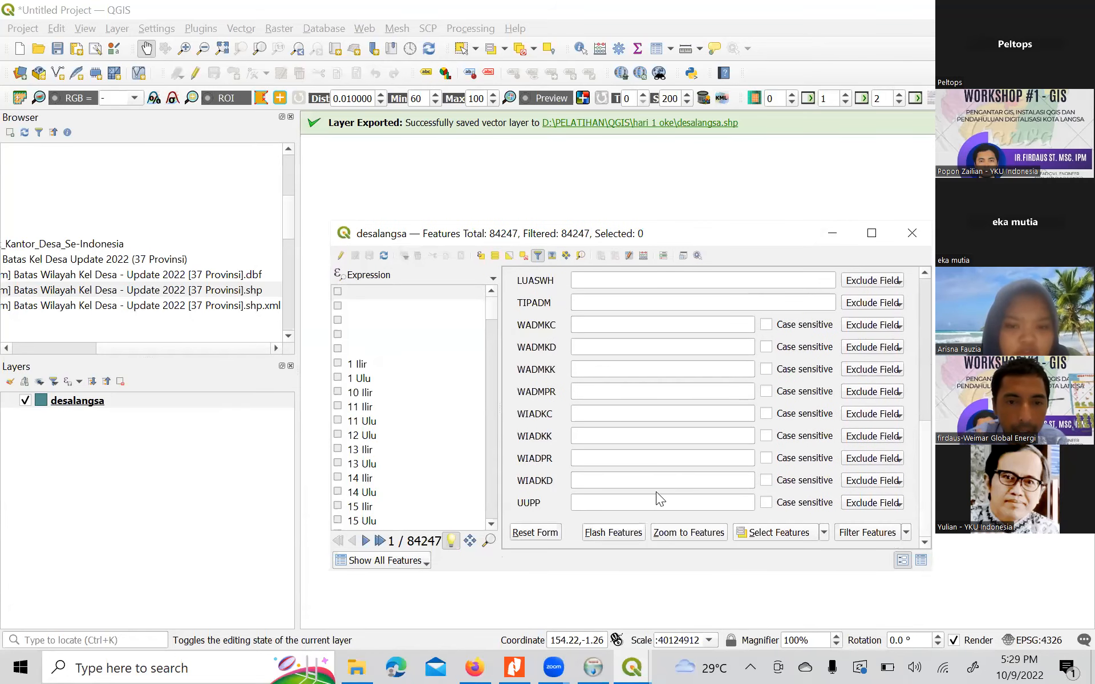
pyautogui.click(585, 390)
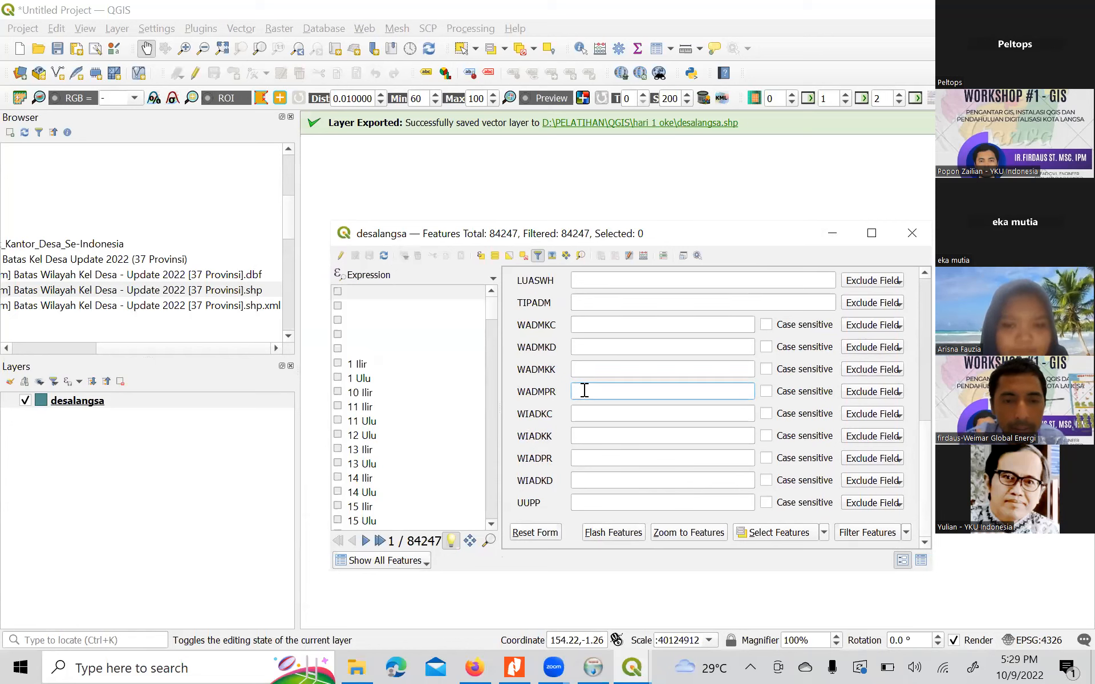
pyautogui.write('langsa')
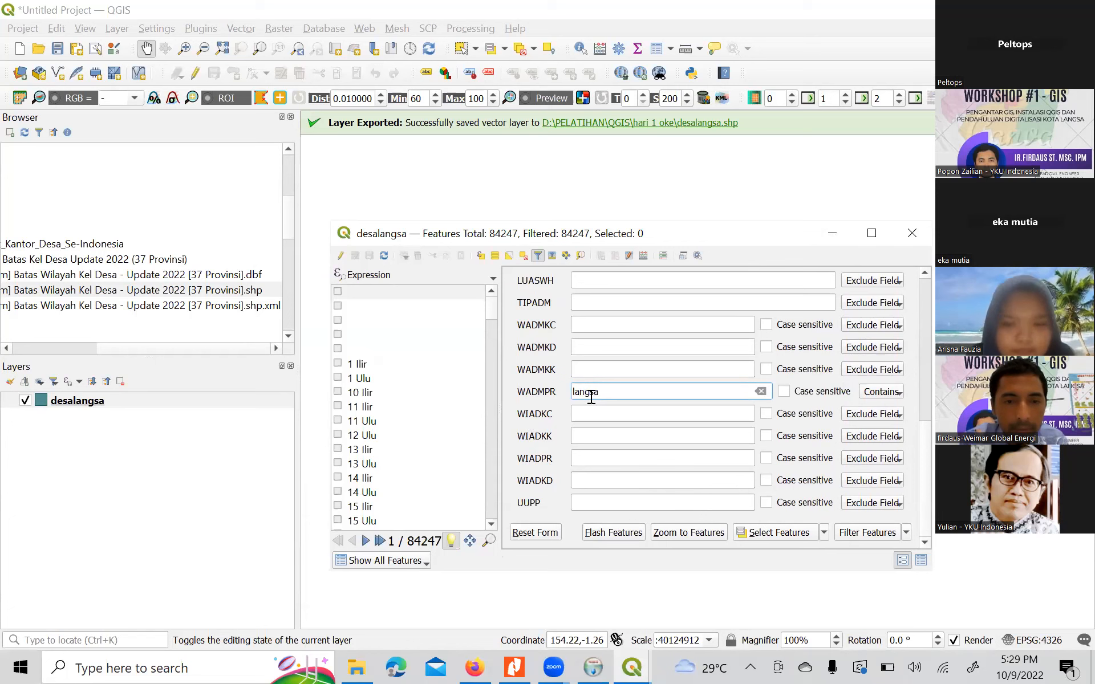
pyautogui.click(645, 386)
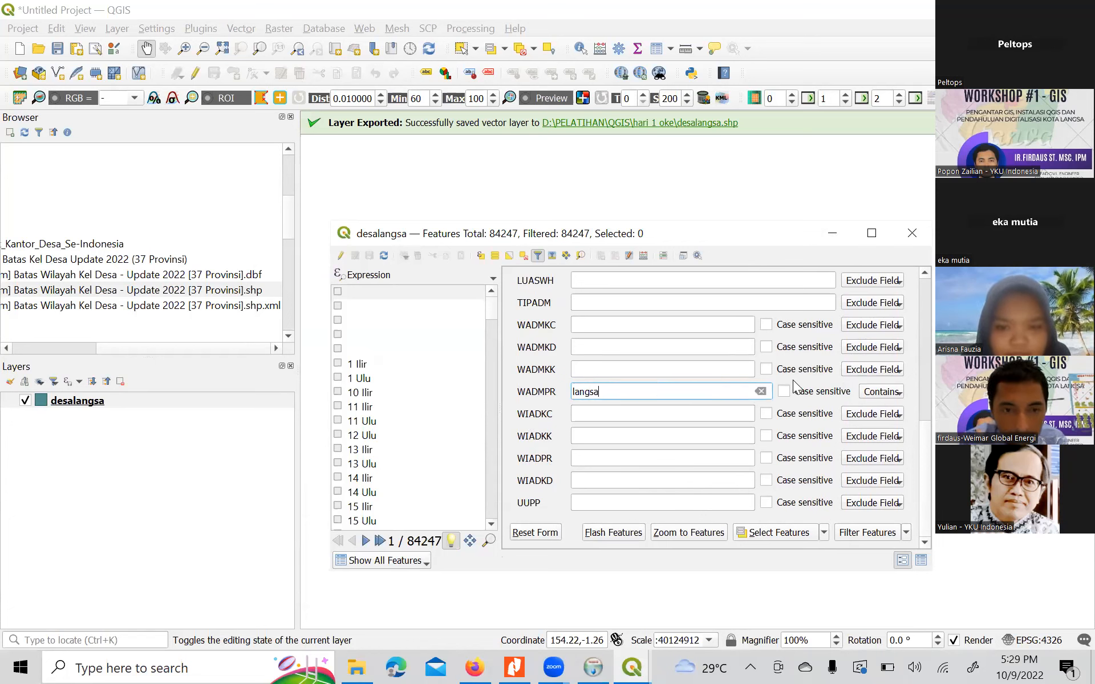
pyautogui.click(761, 391)
pyautogui.click(612, 413)
# - Select the features whose WADMKK field contains Kota Langsa
pyautogui.click(606, 369)
pyautogui.write('langsa')
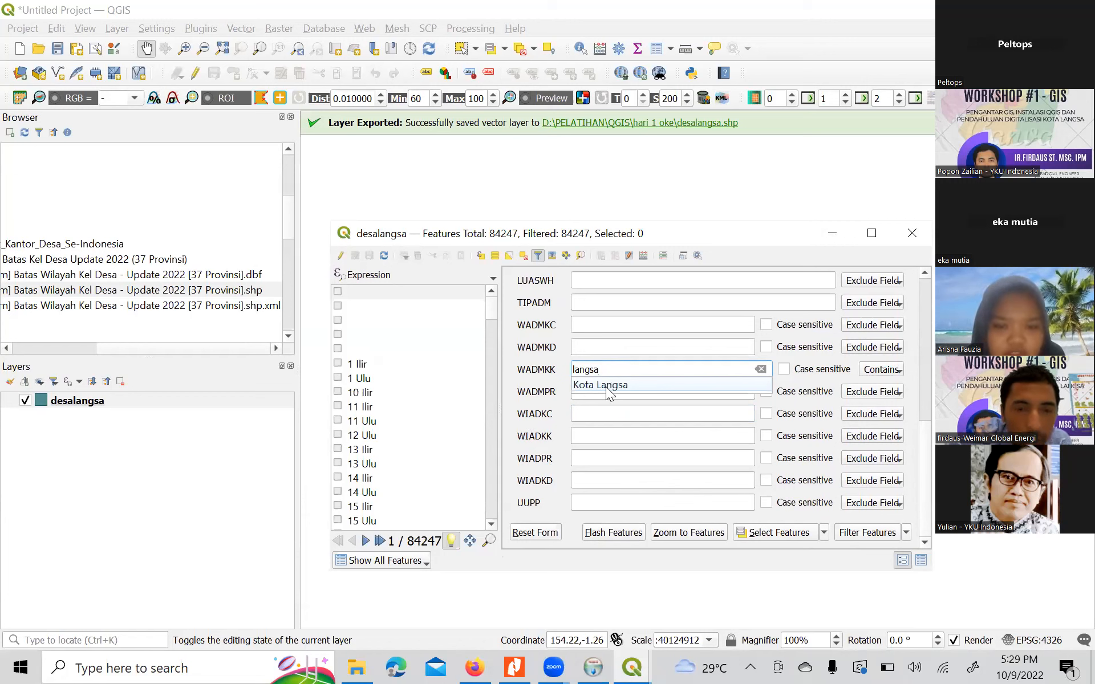
pyautogui.click(605, 386)
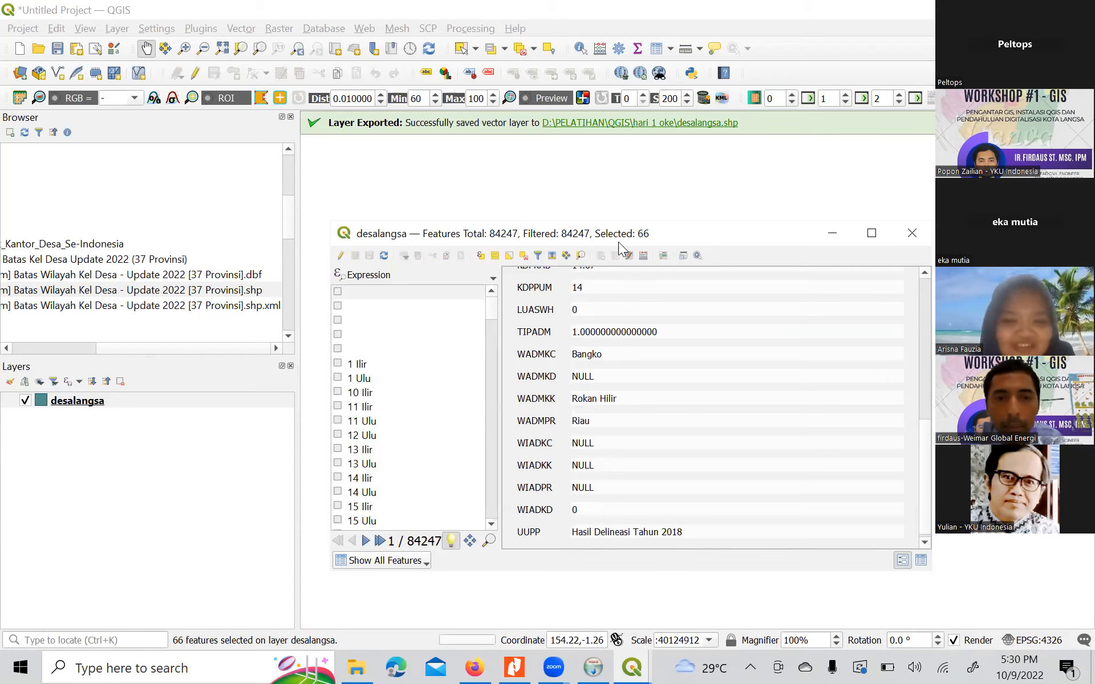
# - Look through the field values of the displayed record and dock the attribute table below the map
pyautogui.scroll(2, 618, 422)
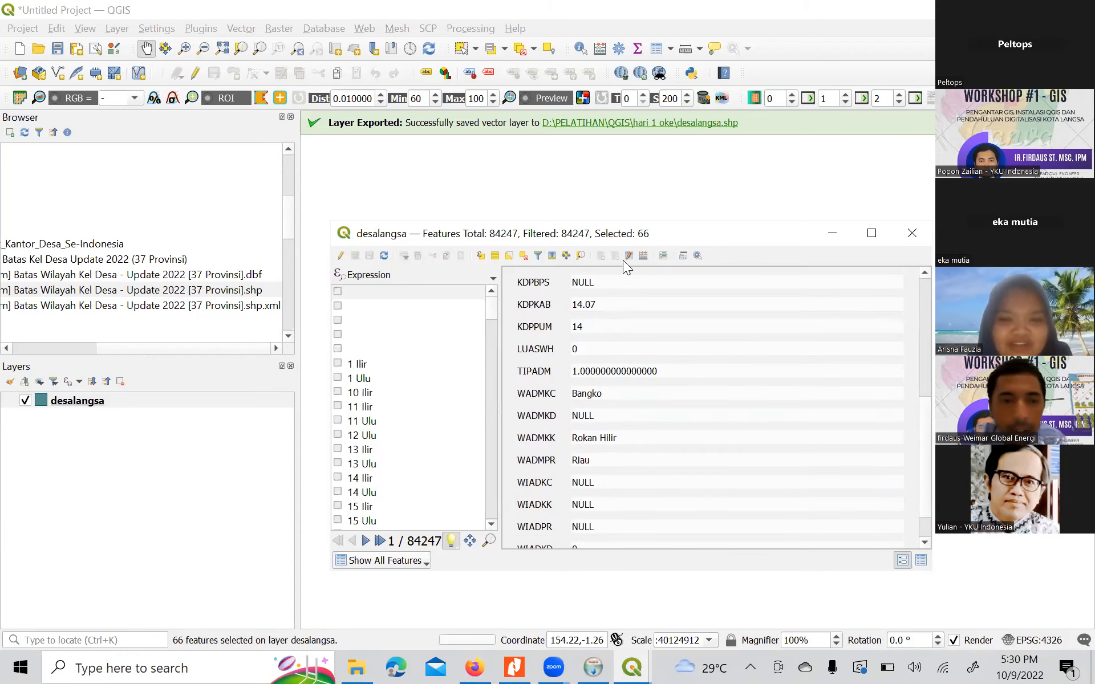
pyautogui.moveTo(633, 246); pyautogui.dragTo(612, 189)
pyautogui.scroll(-1, 608, 416)
pyautogui.scroll(5, 608, 416)
pyautogui.scroll(1, 607, 415)
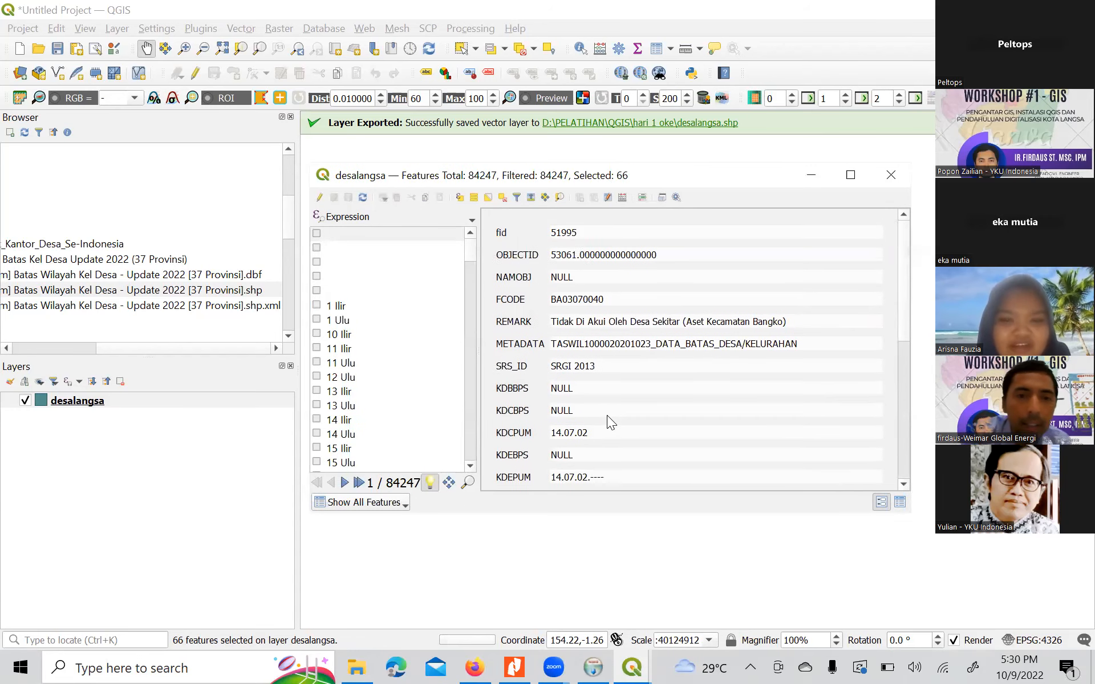
pyautogui.scroll(-8, 579, 364)
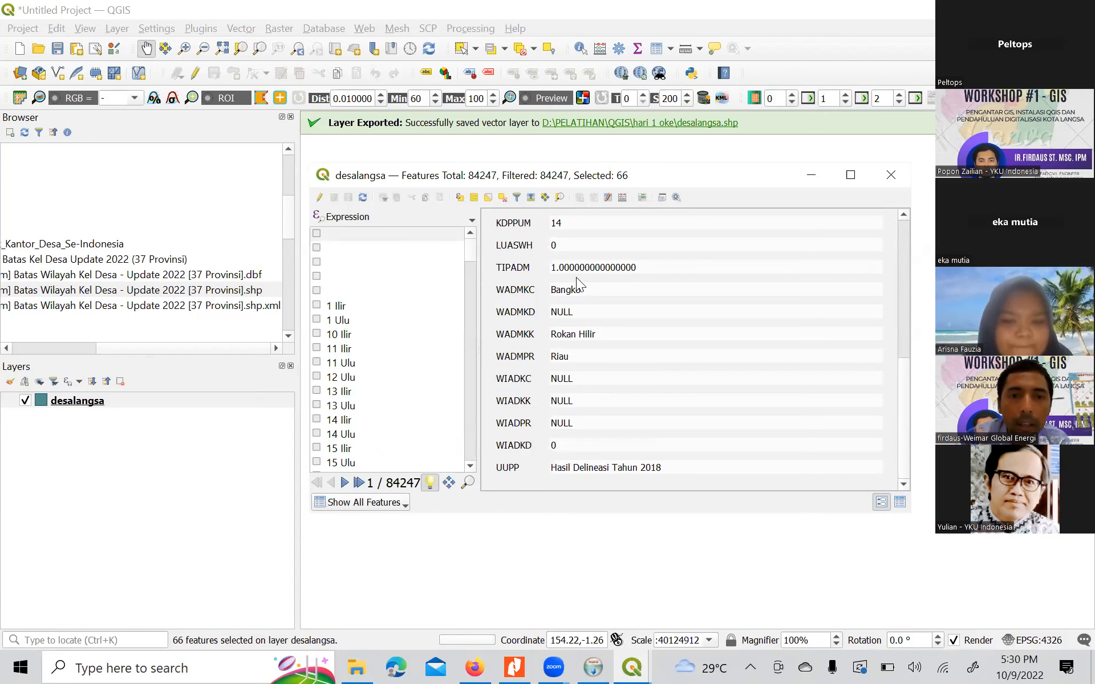
pyautogui.click(662, 197)
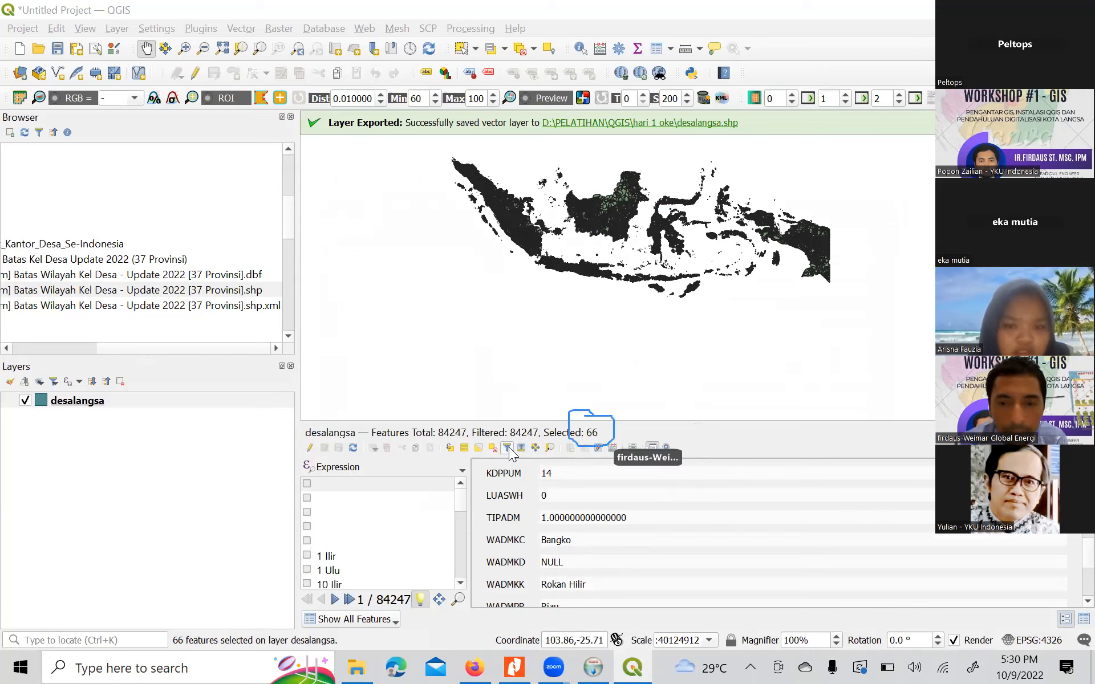
# - Compare the attribute table's table and form views, and limit the form view's list to the selected features
pyautogui.scroll(-2, 732, 556)
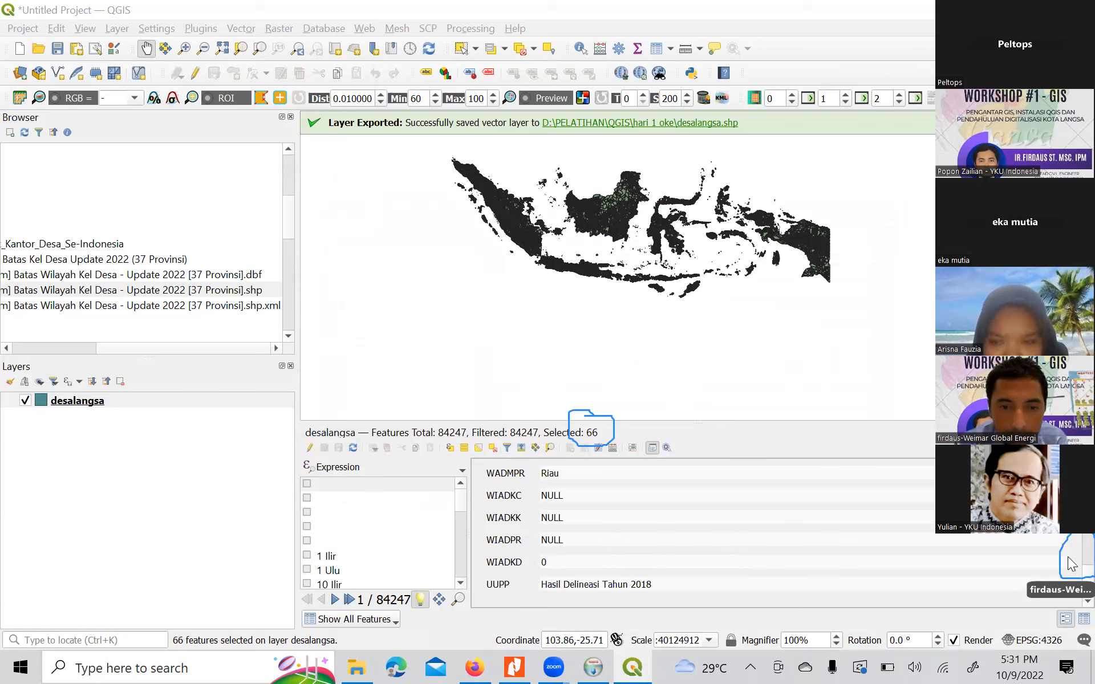
pyautogui.click(1069, 587)
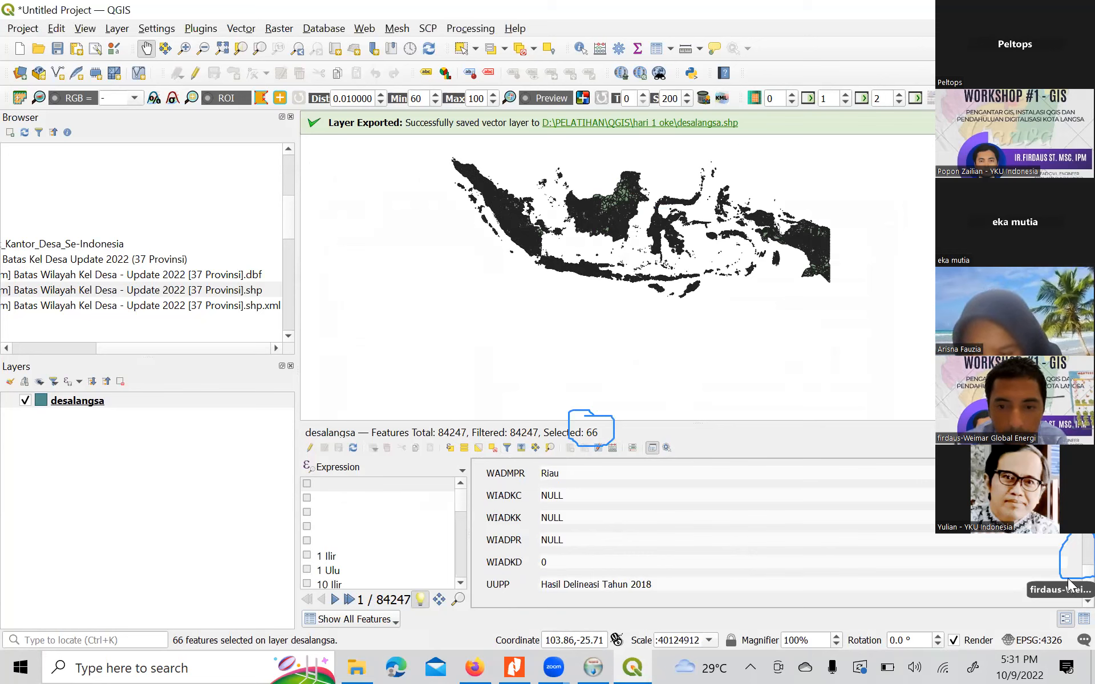
pyautogui.click(1083, 619)
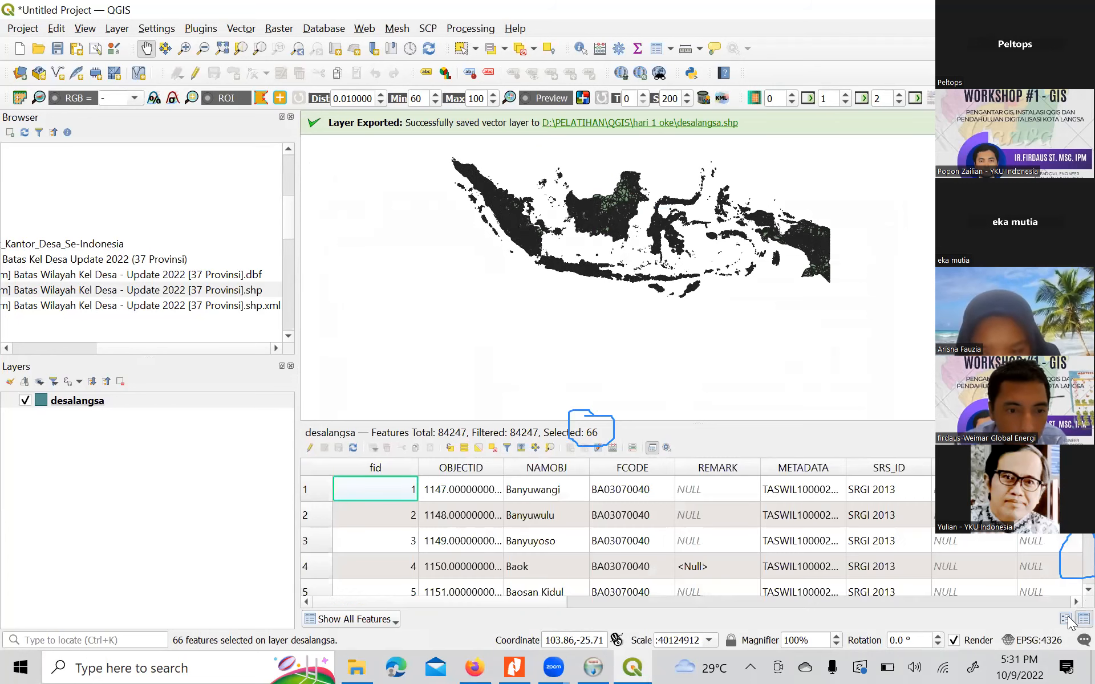
pyautogui.click(1065, 619)
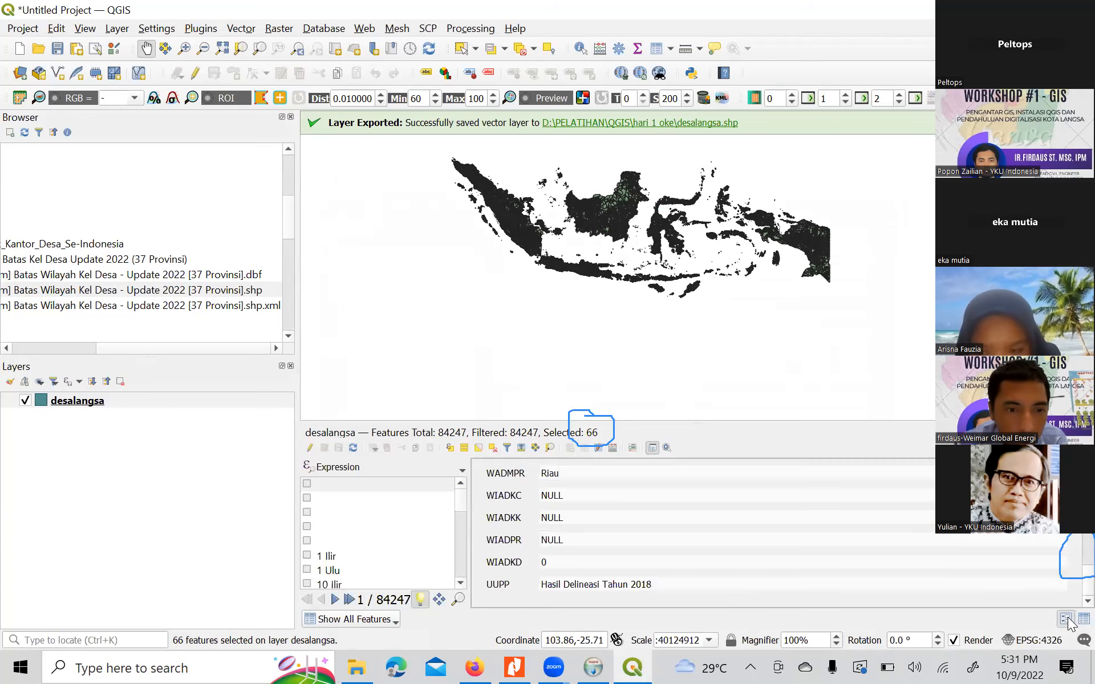
pyautogui.click(361, 618)
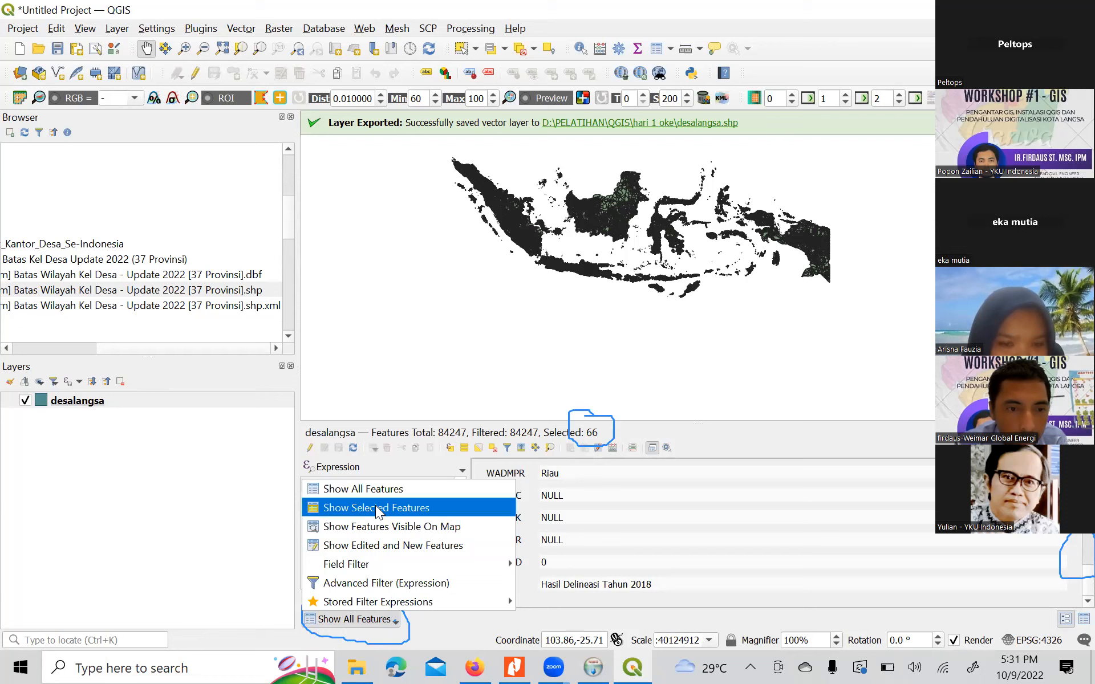
pyautogui.click(377, 508)
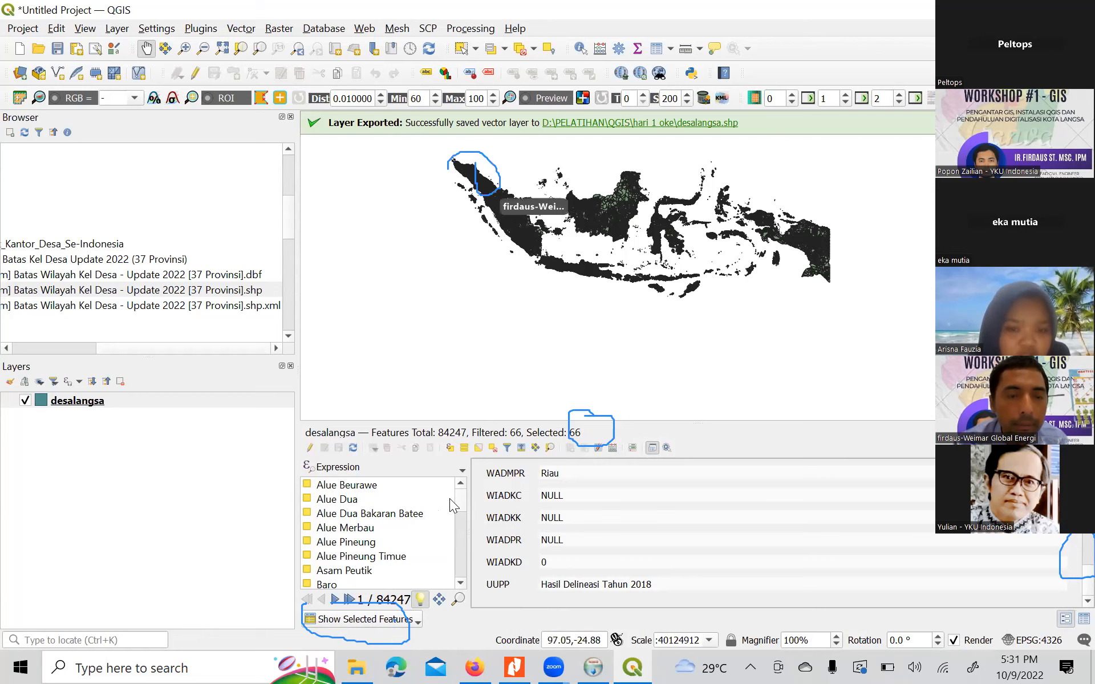
# - Examine the highlighted Kota Langsa villages up close on the map, near the northern end of Sumatra
pyautogui.scroll(4, 489, 185)
pyautogui.moveTo(489, 184); pyautogui.dragTo(510, 285)
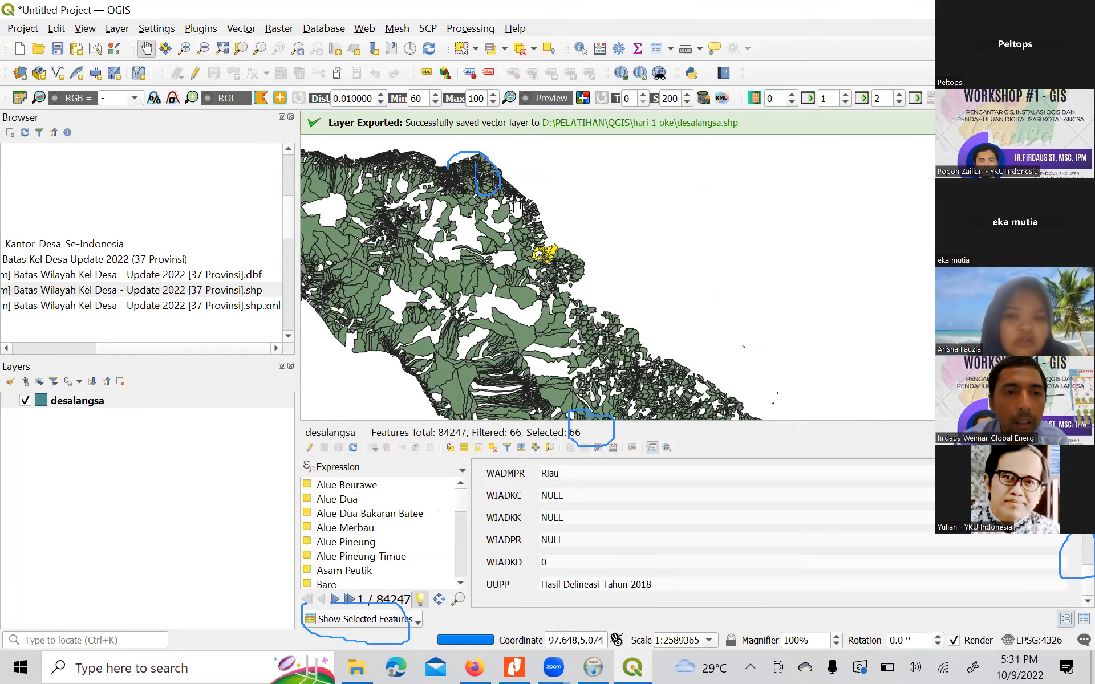
pyautogui.scroll(3, 556, 282)
pyautogui.moveTo(562, 289); pyautogui.dragTo(549, 315)
pyautogui.moveTo(547, 258); pyautogui.dragTo(548, 314)
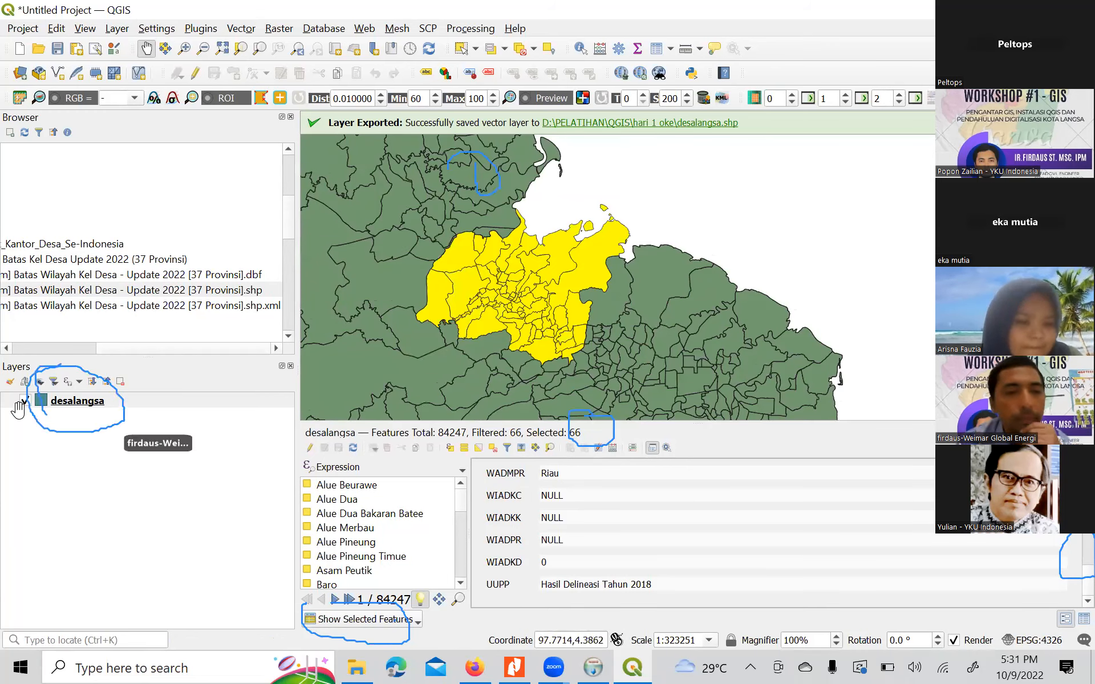
# - Start exporting only the selected features of desalangsa as an ESRI Shapefile and enter the file name DesakhususLangsa
pyautogui.click(66, 397)
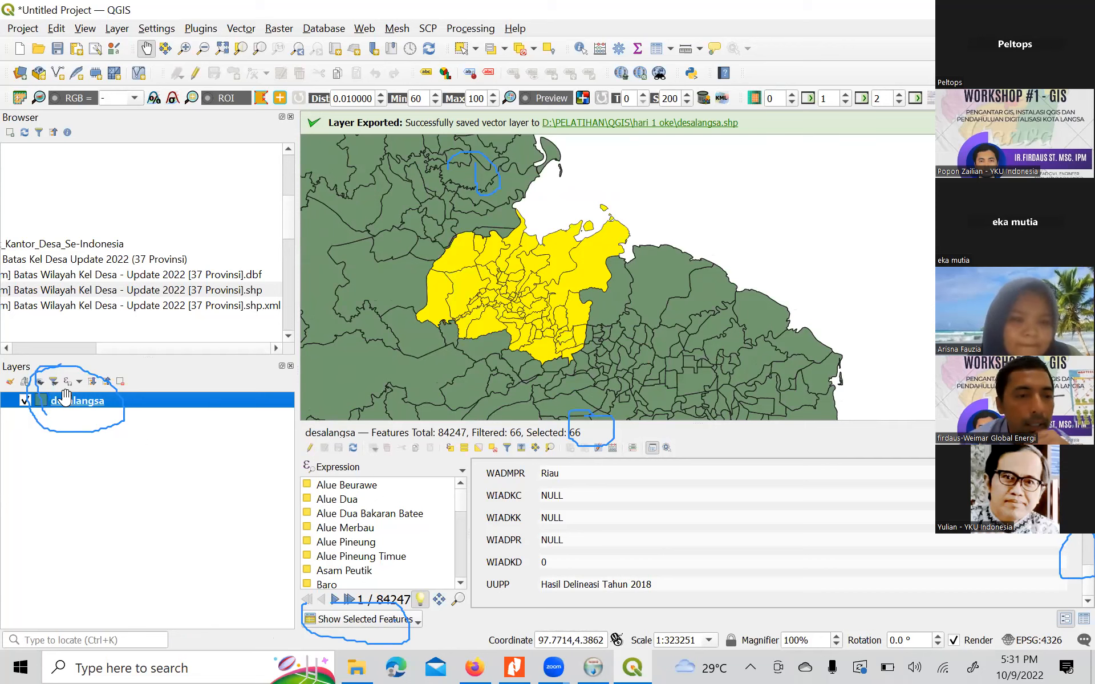
pyautogui.rightClick(66, 397)
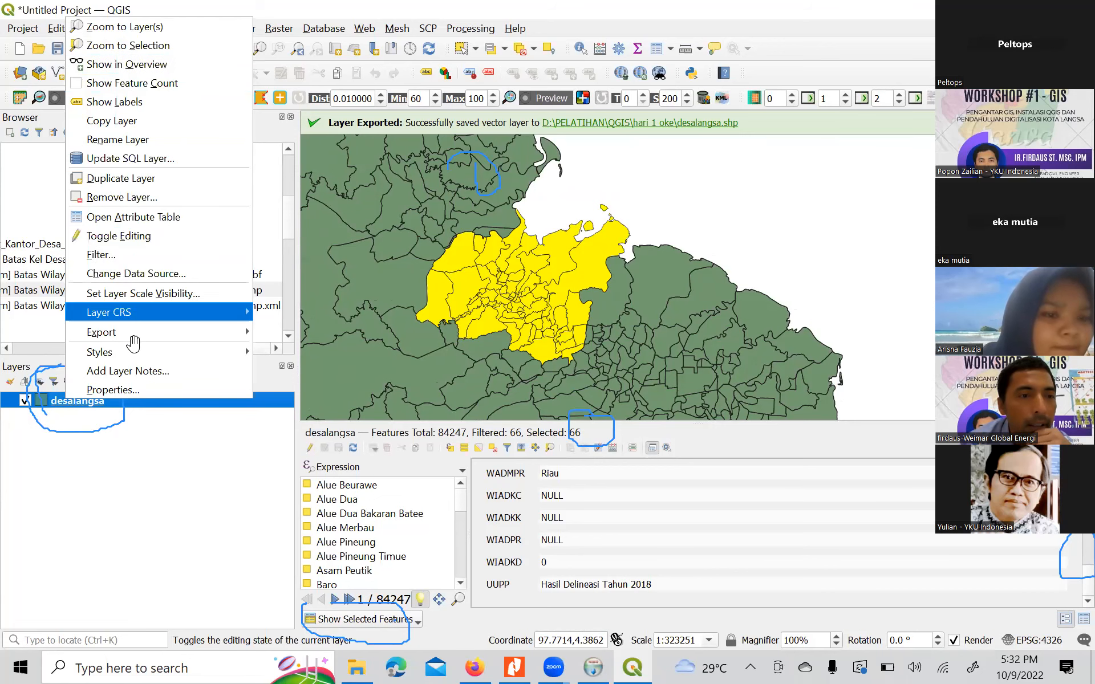
pyautogui.moveTo(199, 323)
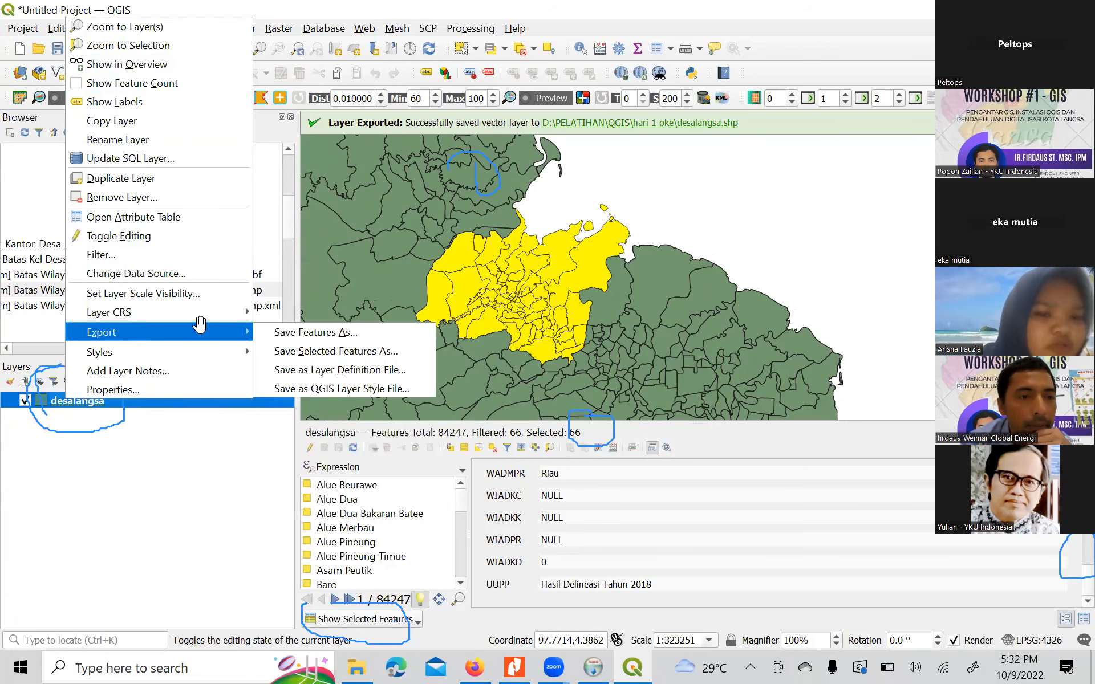
pyautogui.click(357, 351)
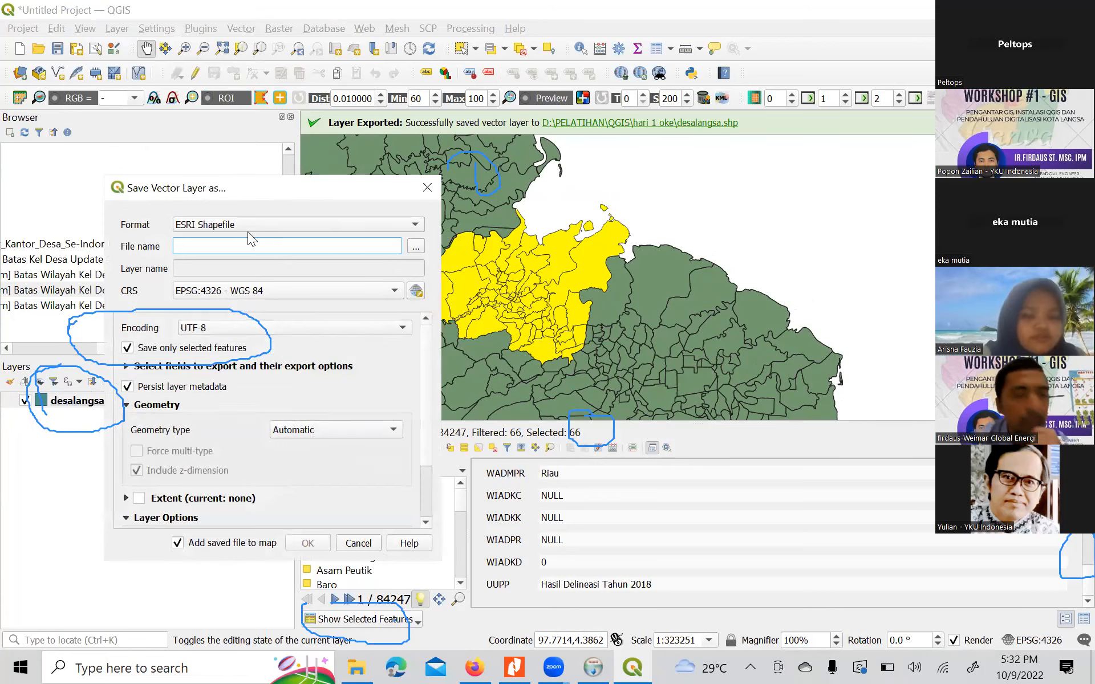
pyautogui.write('Desa')
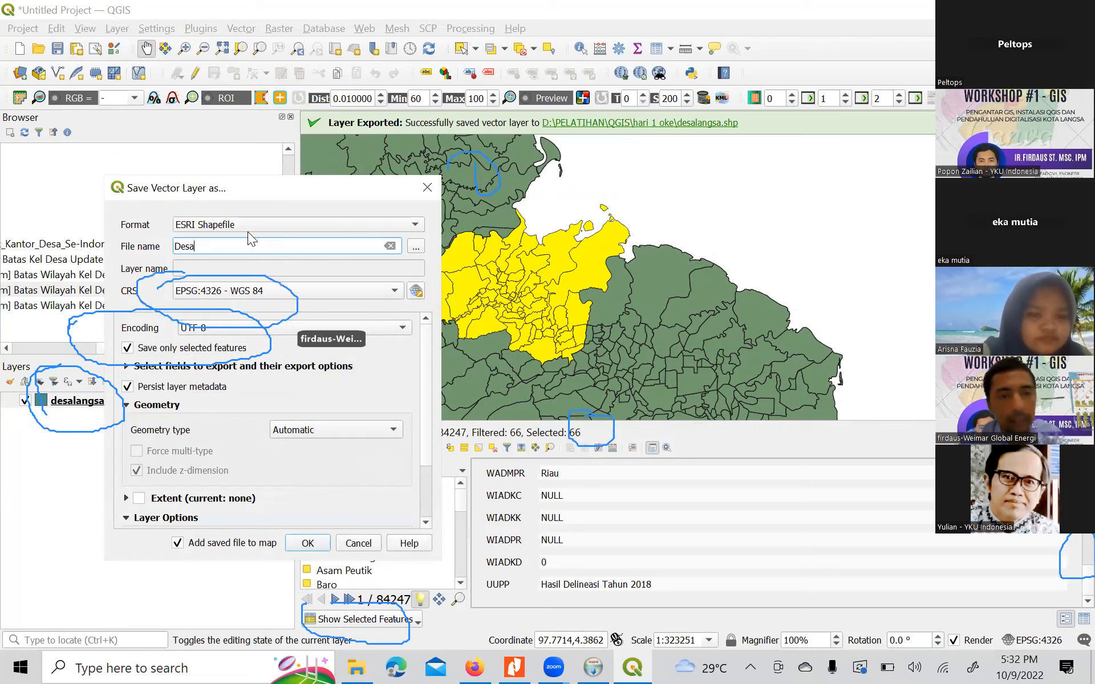
pyautogui.write('khusus')
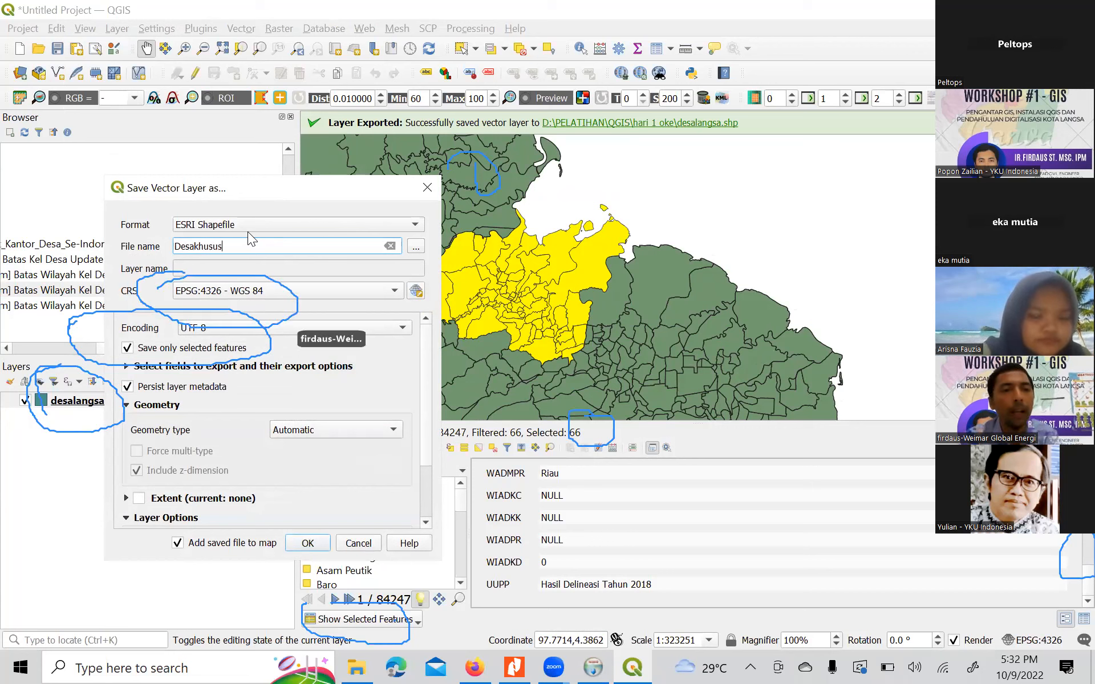
pyautogui.press('BackSpace')
pyautogui.press('BackSpace')
pyautogui.press('BackSpace')
pyautogui.press('BackSpace')
pyautogui.write('usus')
pyautogui.write('la')
pyautogui.write('Langsa')
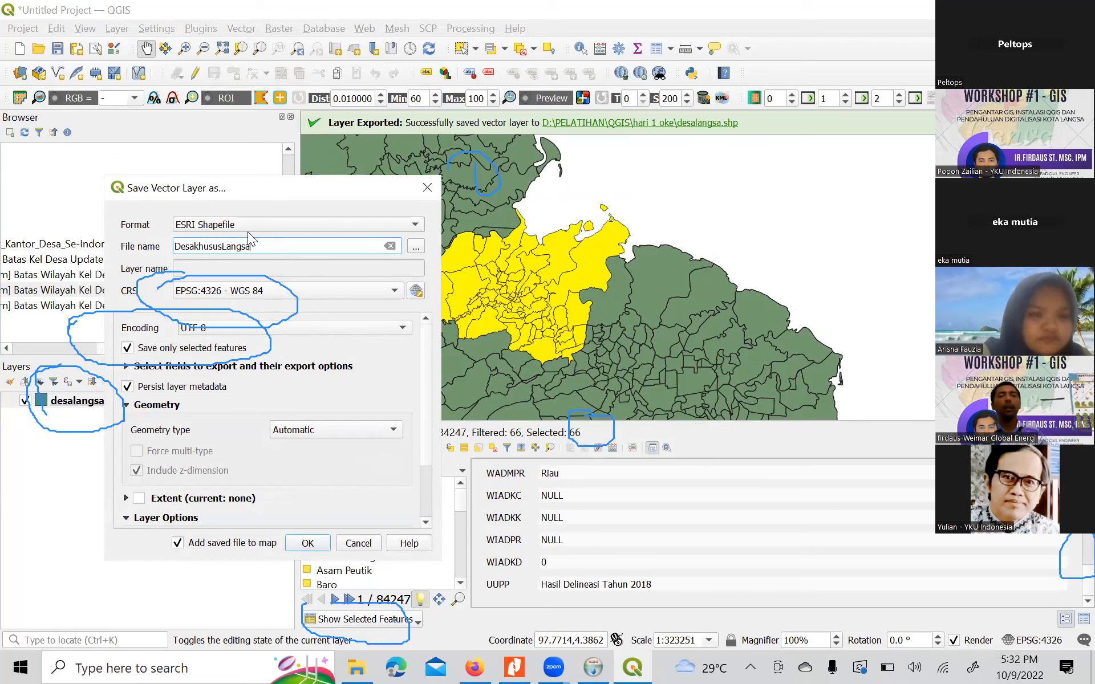
# - Set the export's destination to the hari 1 oke folder inside QGIS, keeping the file name DesakhususLangsa
pyautogui.click(416, 249)
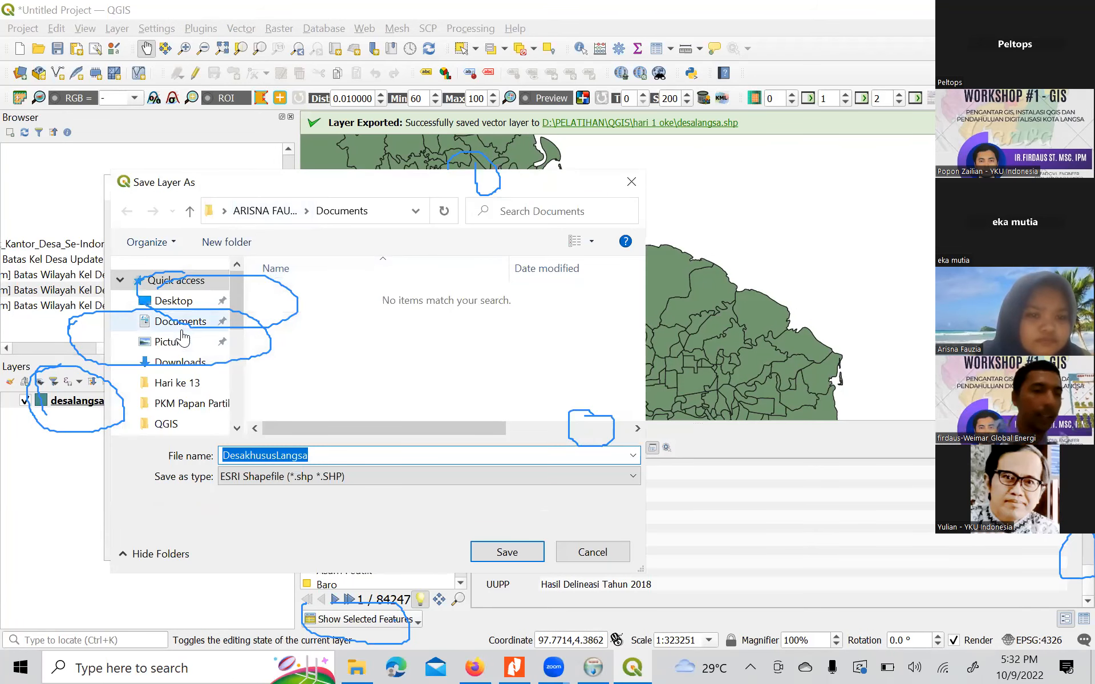
pyautogui.scroll(-2, 183, 339)
pyautogui.click(168, 369)
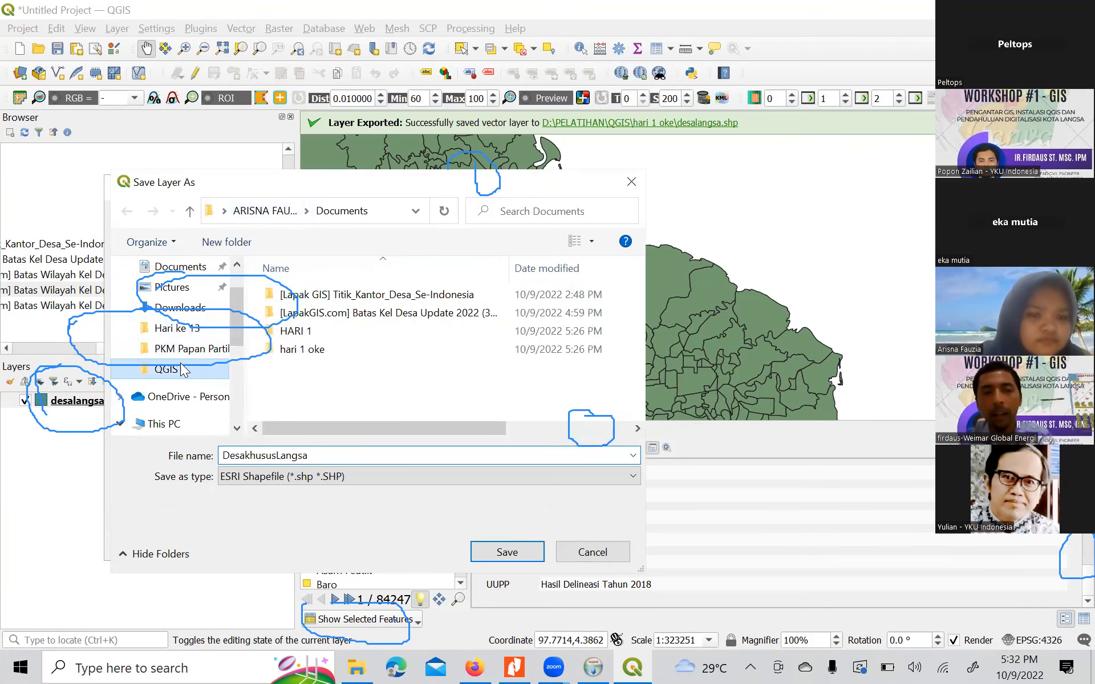
pyautogui.doubleClick(328, 346)
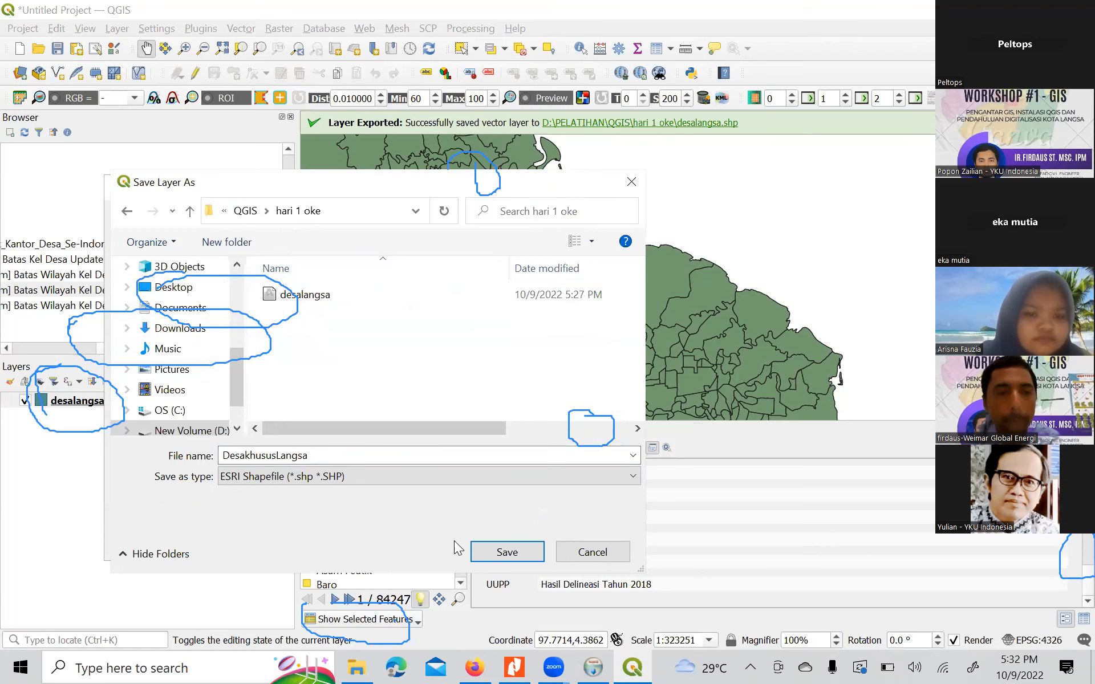
pyautogui.click(504, 551)
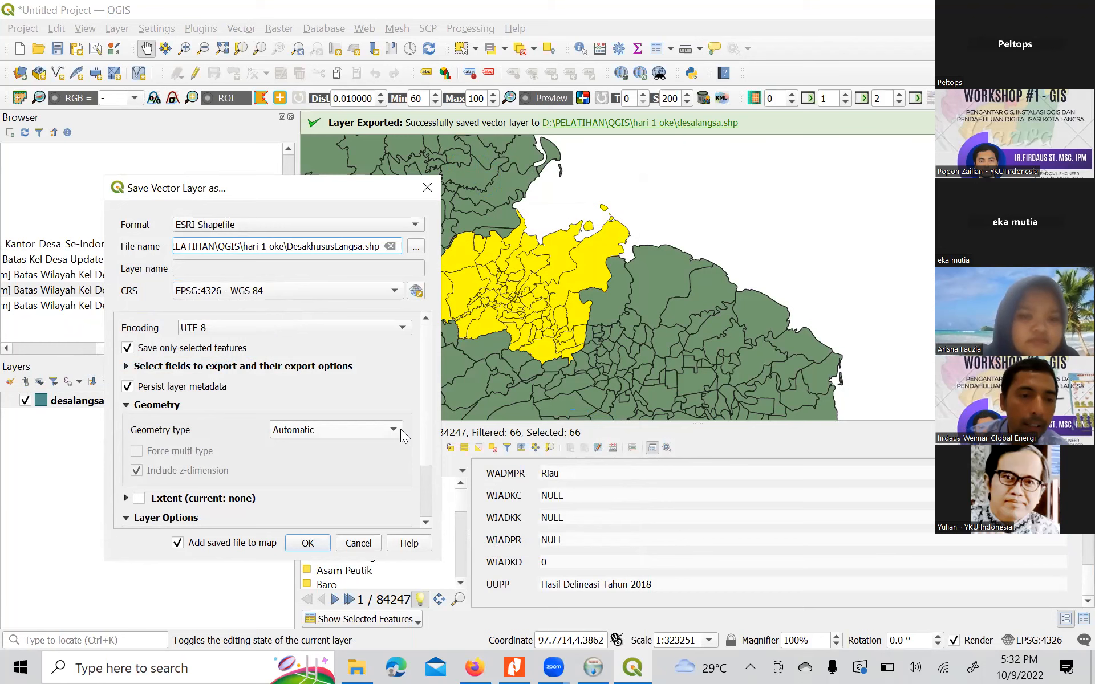
# - Run the DesakhususLangsa export of the selected villages, and hide the desalangsa layer on the map
pyautogui.click(295, 545)
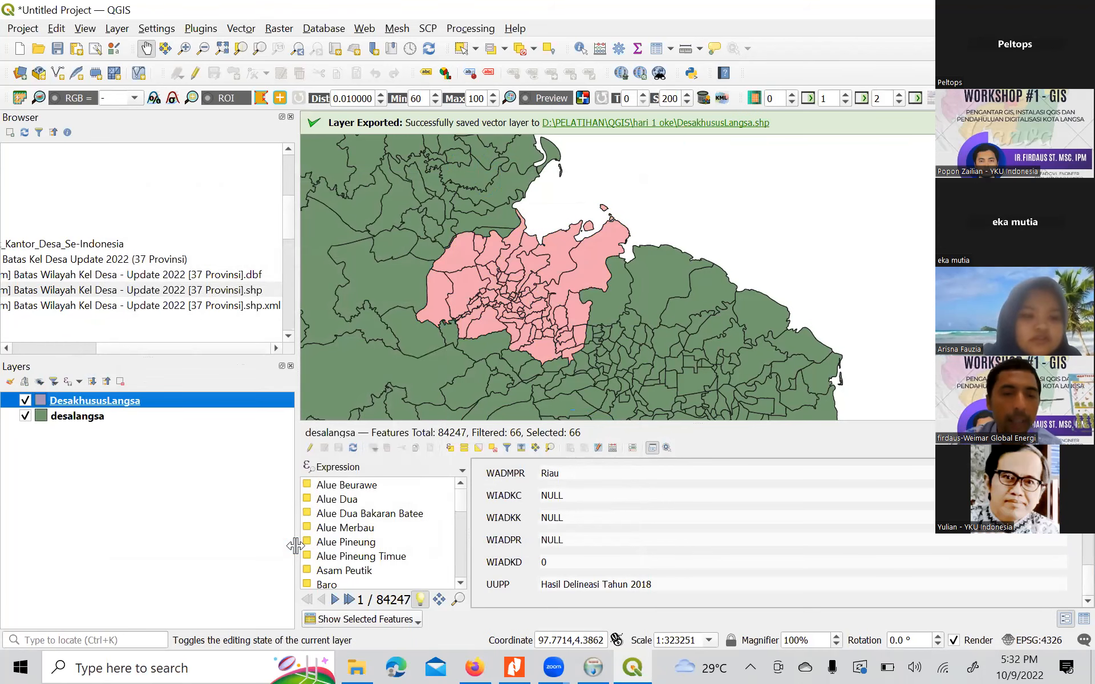
pyautogui.click(28, 415)
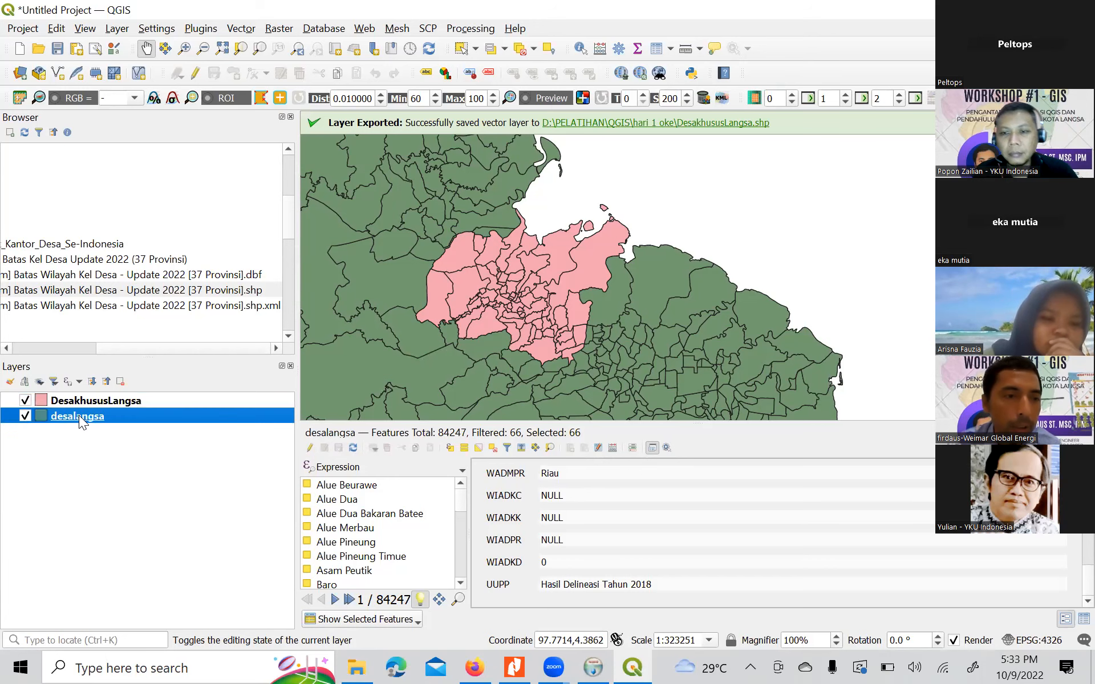
pyautogui.click(28, 413)
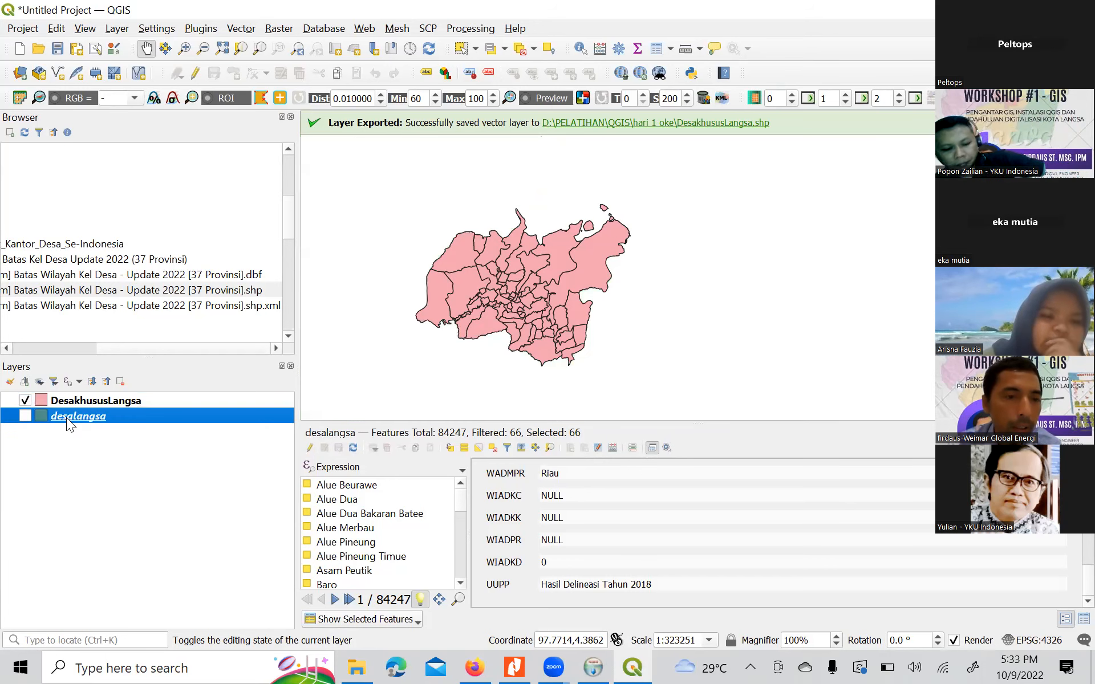
pyautogui.rightClick(66, 417)
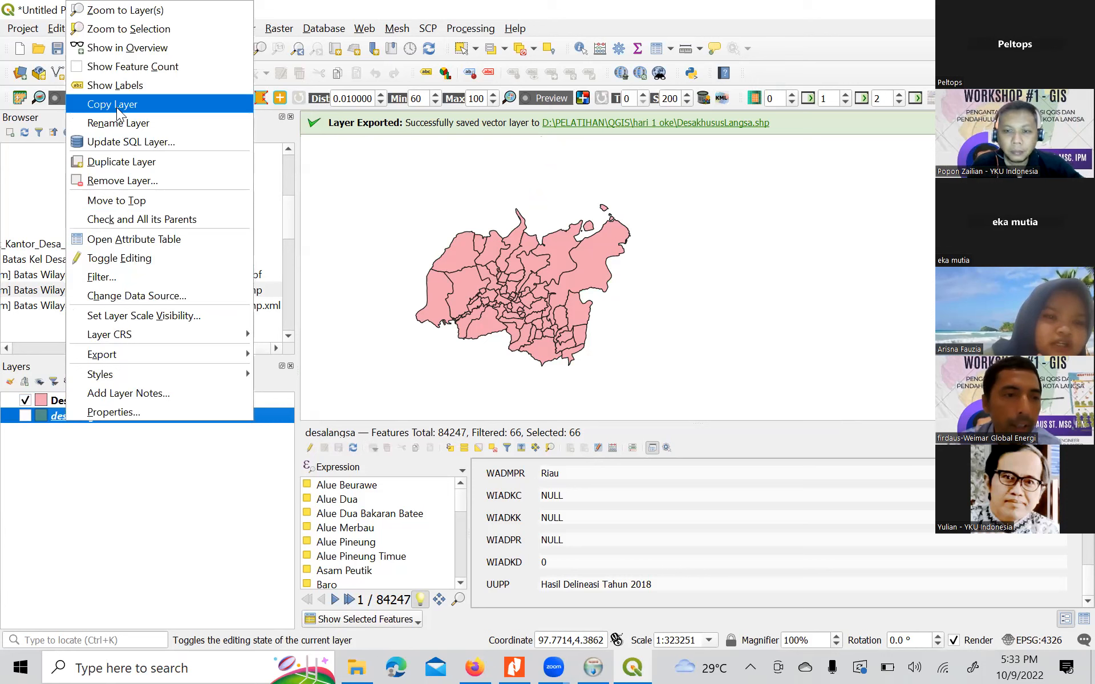
pyautogui.click(58, 489)
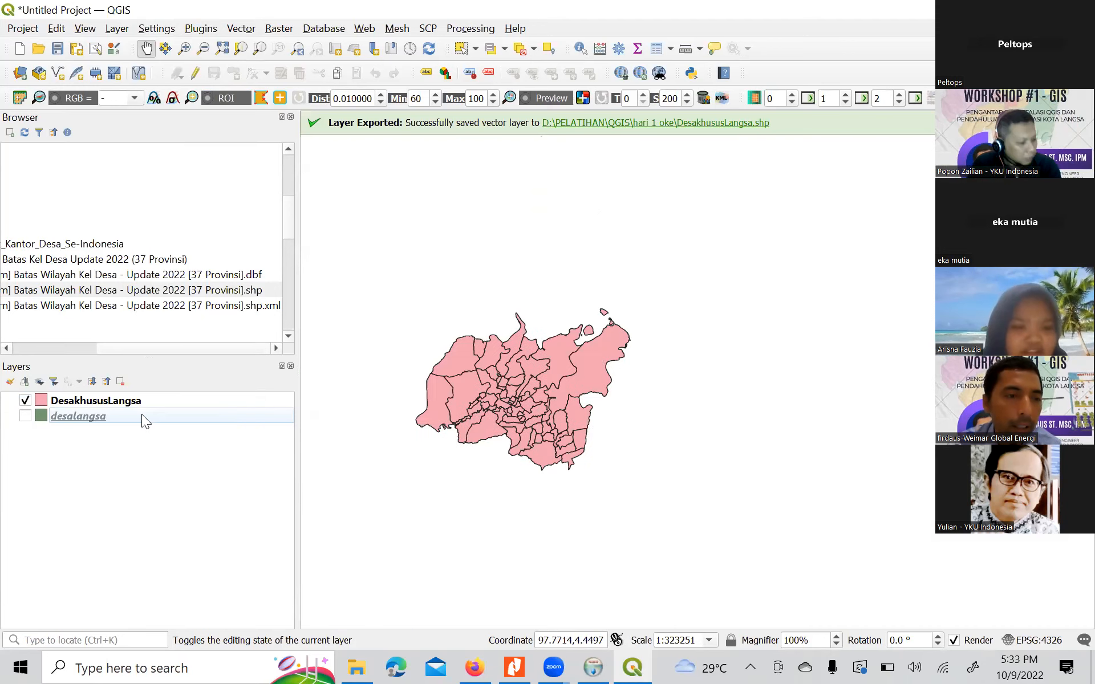
pyautogui.rightClick(125, 400)
pyautogui.click(125, 398)
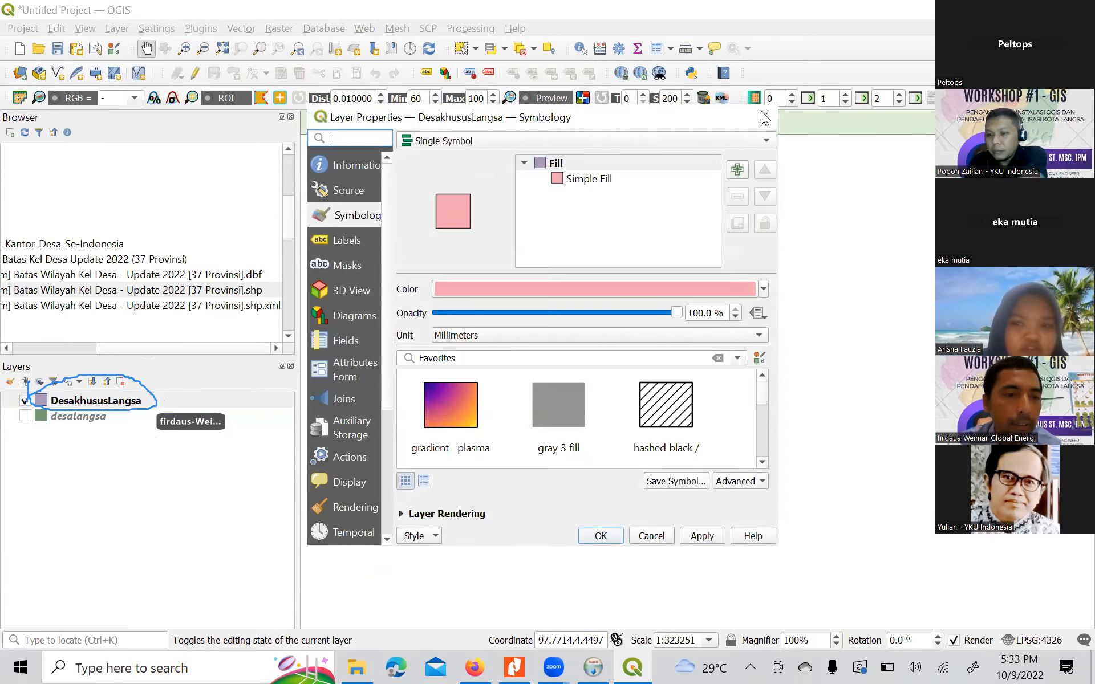
pyautogui.click(763, 118)
# - Examine the administrative name columns of the DesakhususLangsa attribute table in table view
pyautogui.rightClick(120, 397)
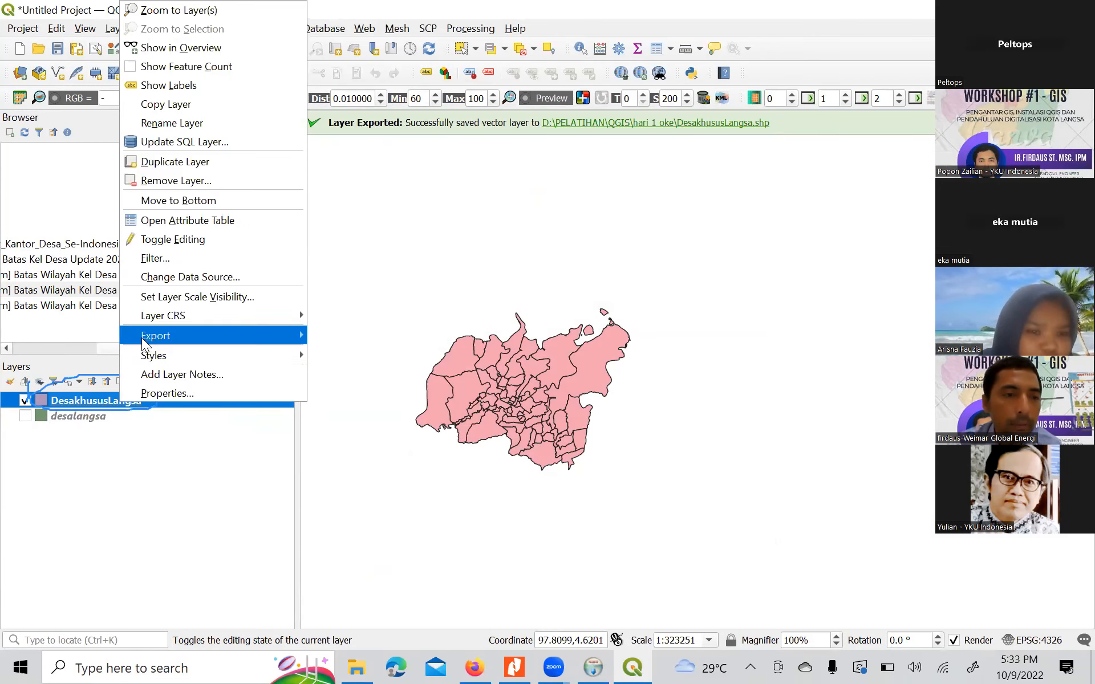
pyautogui.click(167, 220)
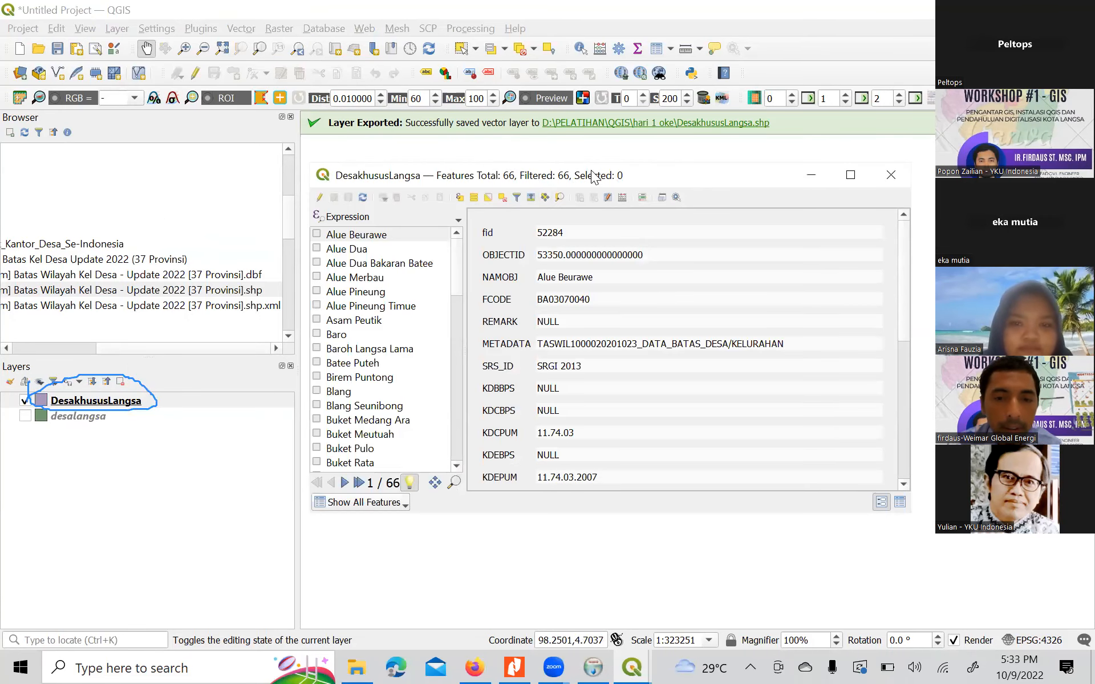
pyautogui.click(902, 502)
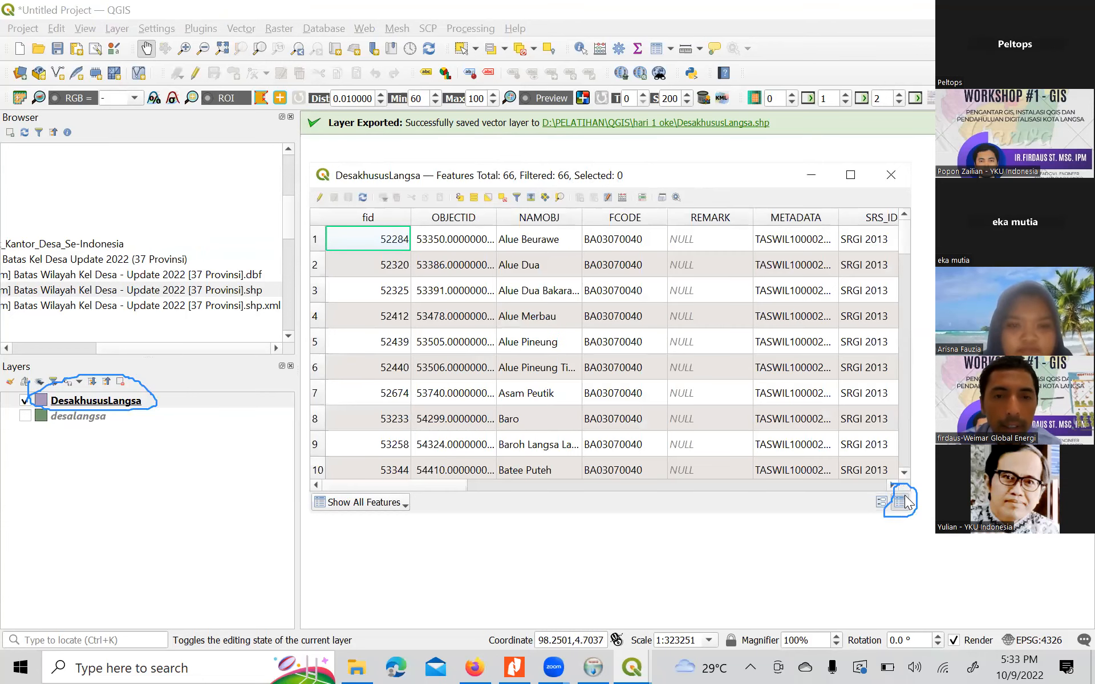
pyautogui.moveTo(427, 485); pyautogui.dragTo(750, 480)
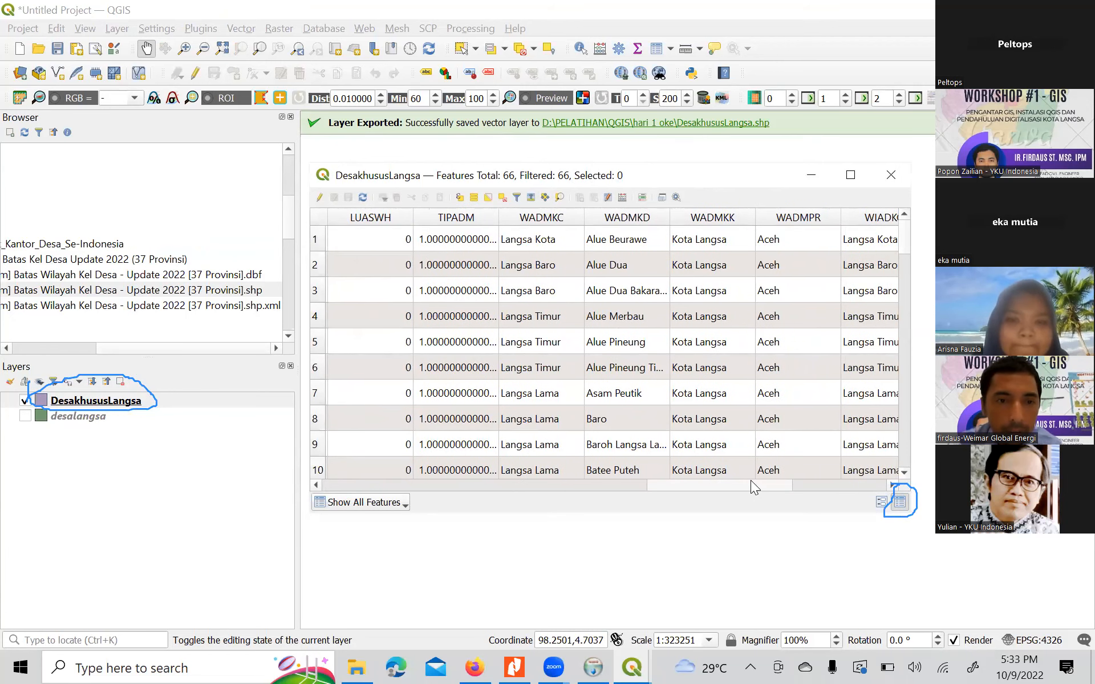
pyautogui.moveTo(659, 176); pyautogui.dragTo(661, 245)
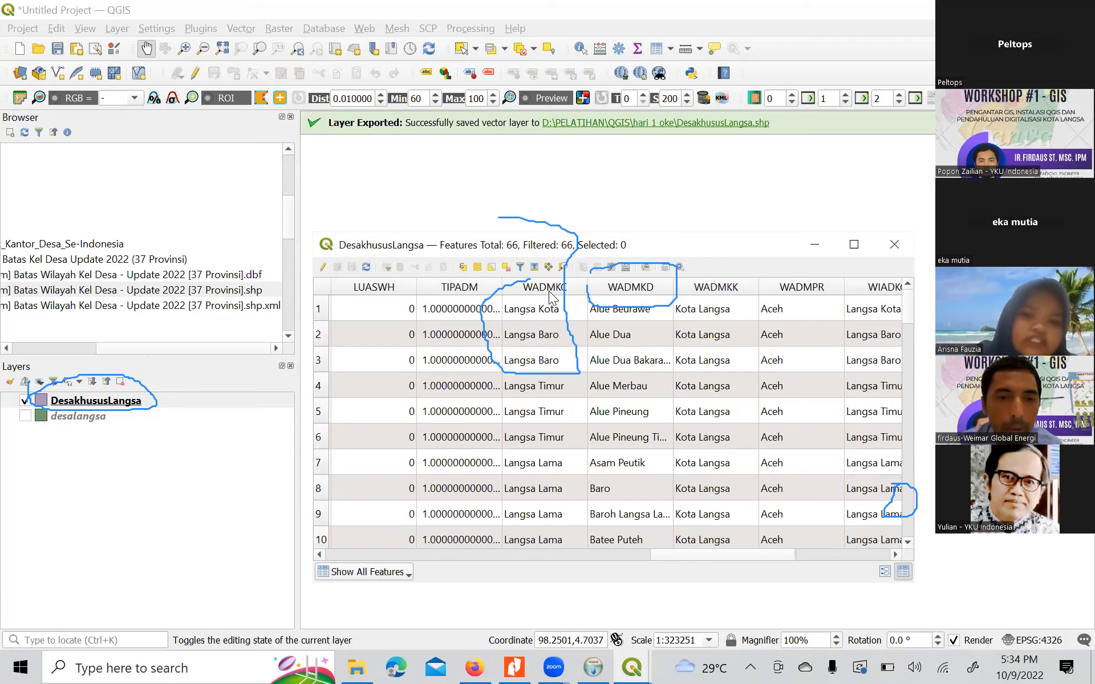
# - Sort the DesakhususLangsa attribute table by the WADMKC district column, ascending and then descending
pyautogui.click(566, 288)
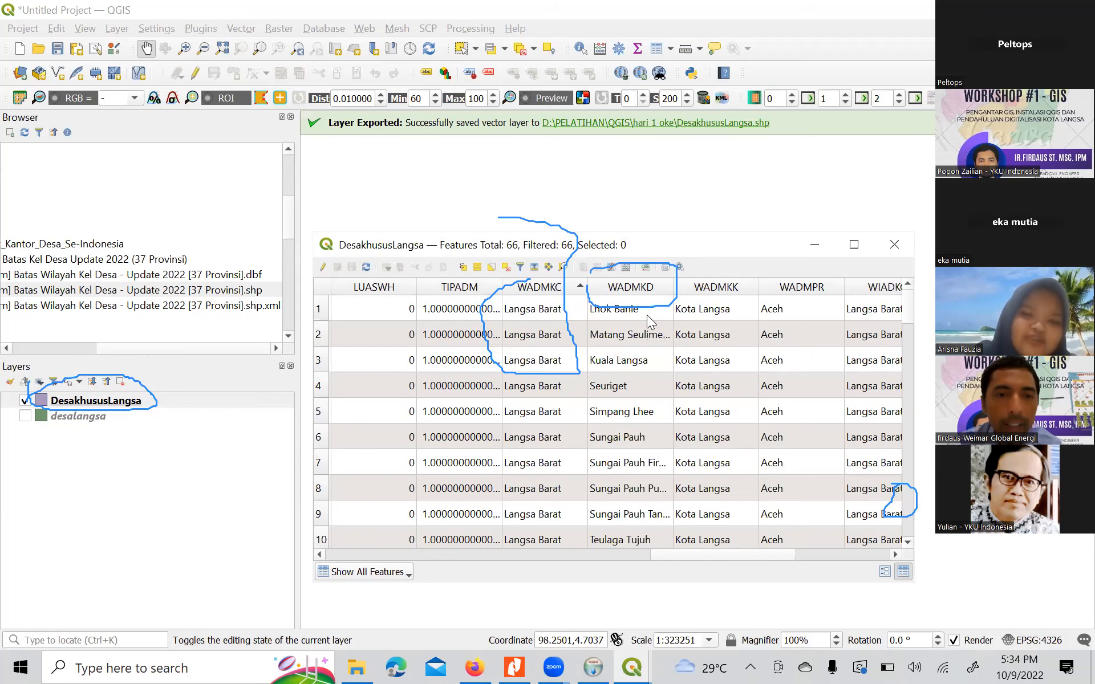
pyautogui.click(572, 288)
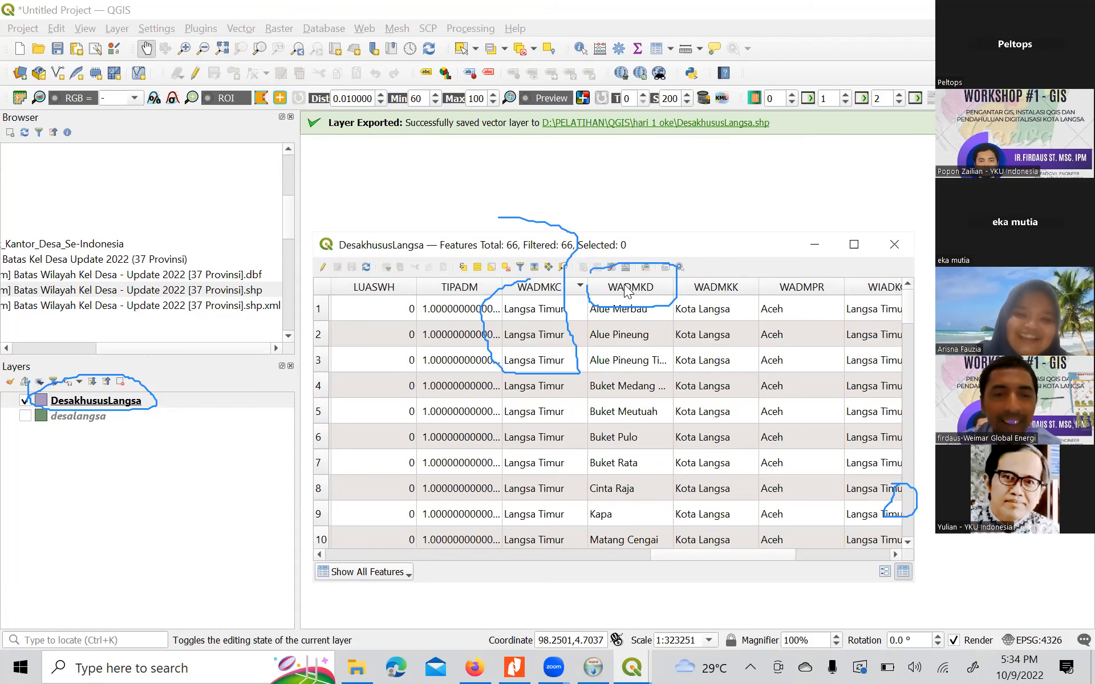
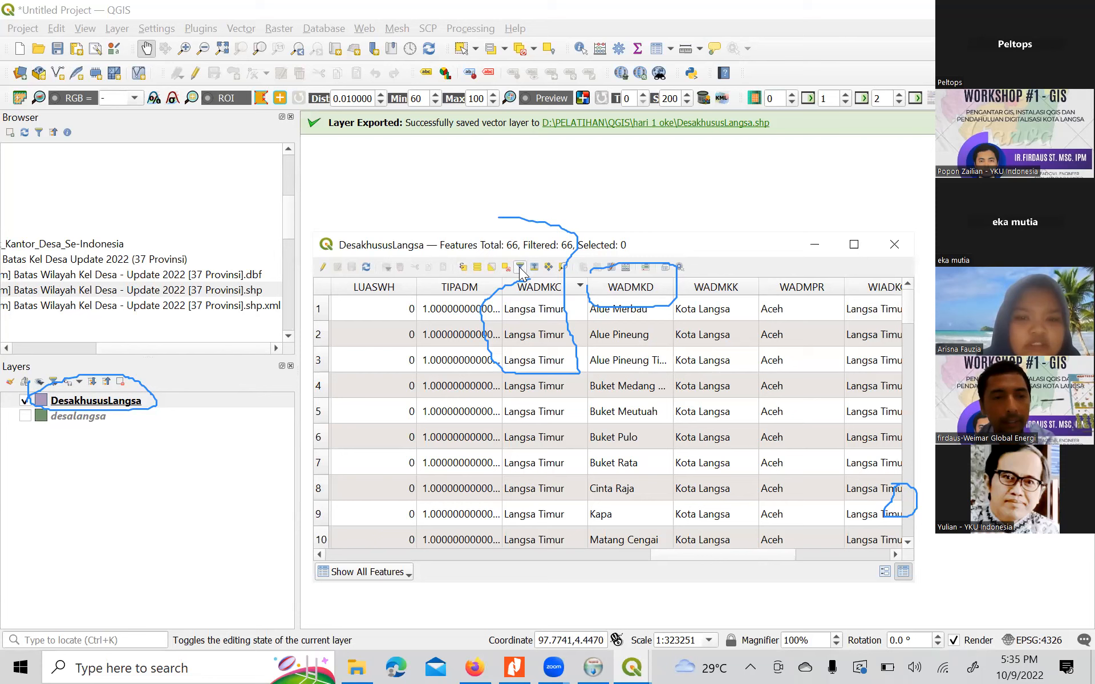
pyautogui.rightClick(633, 291)
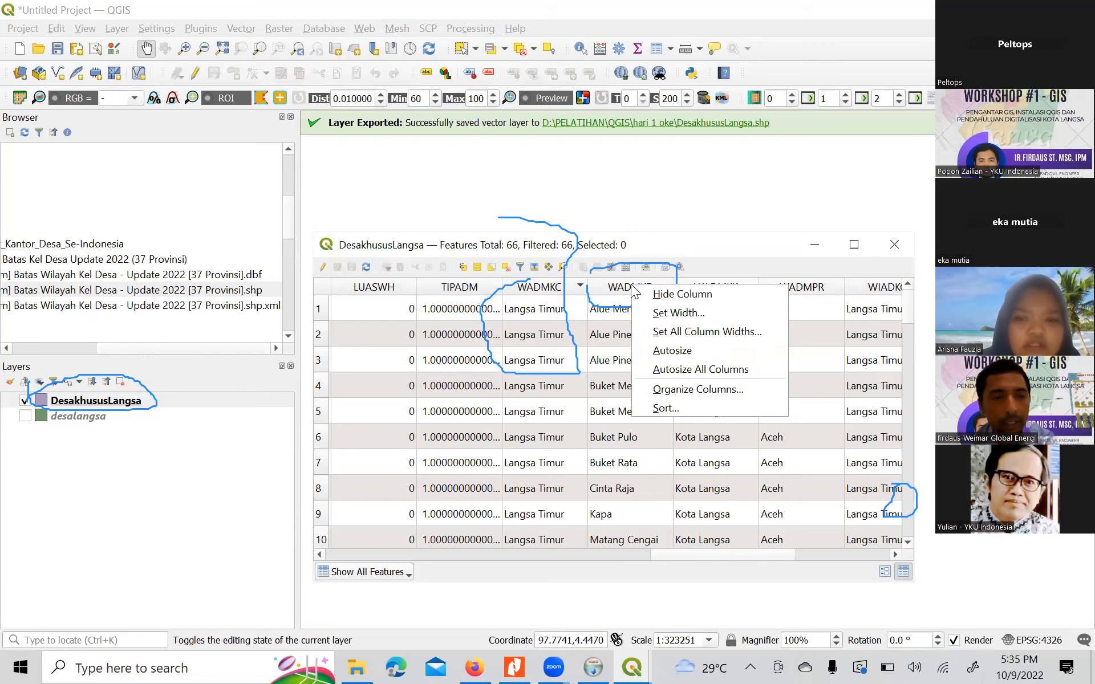
# - Start exporting all features of DesakhususLangsa as an ESRI Shapefile and enter the file name Langsakecamatan
pyautogui.rightClick(133, 406)
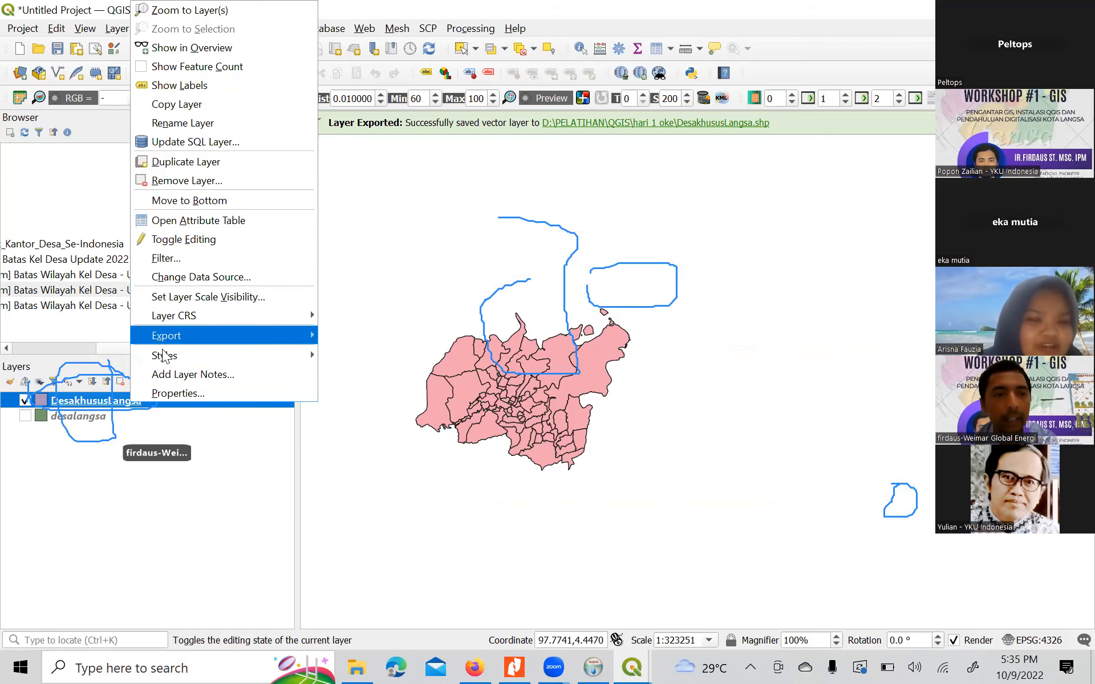
pyautogui.moveTo(165, 359)
pyautogui.moveTo(188, 336)
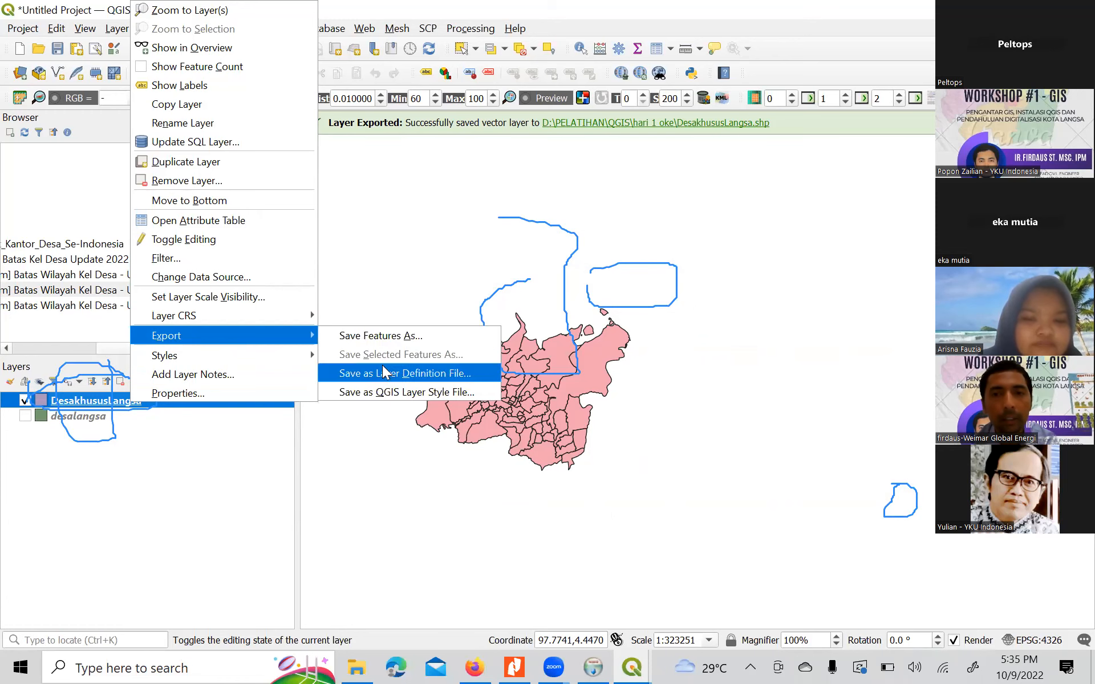
pyautogui.click(381, 335)
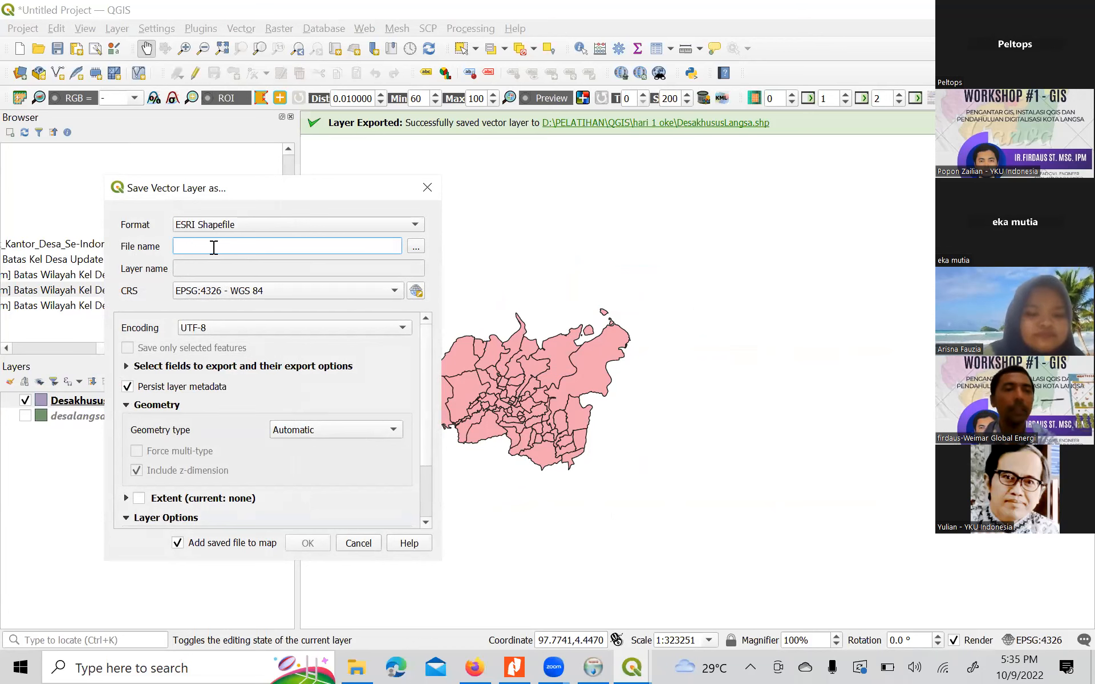
pyautogui.write('kecamata')
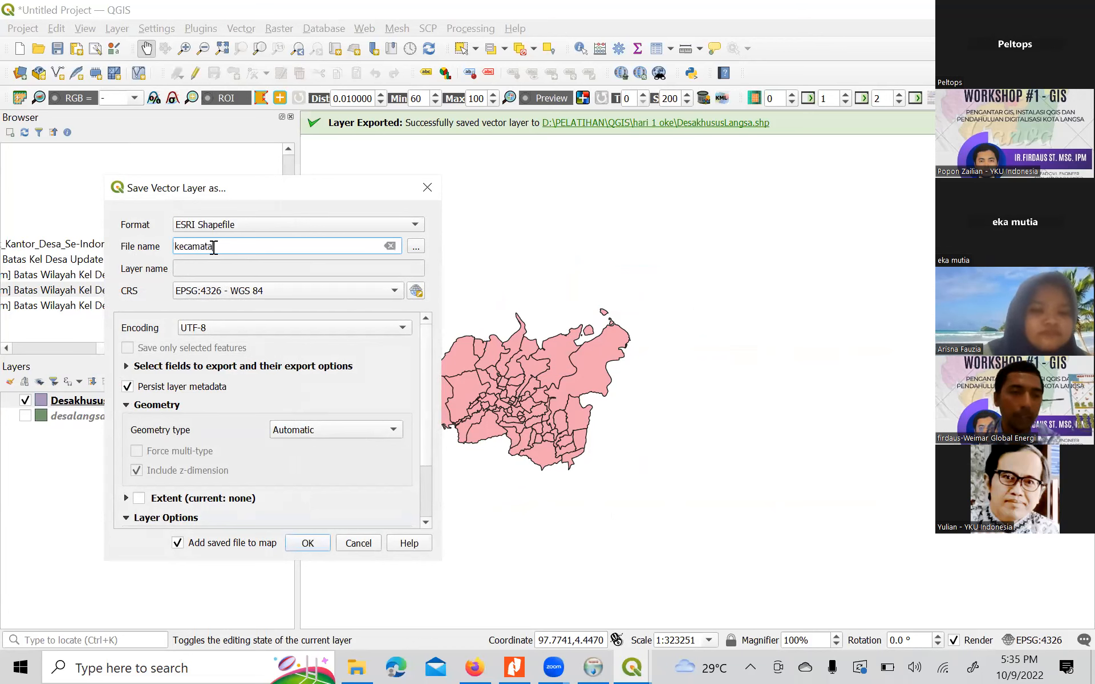
pyautogui.press('BackSpace')
pyautogui.press('BackSpace')
pyautogui.press('BackSpace')
pyautogui.press('BackSpace')
pyautogui.press('BackSpace')
pyautogui.press('BackSpace')
pyautogui.press('BackSpace')
pyautogui.press('BackSpace')
pyautogui.write('Langsakecamatan')
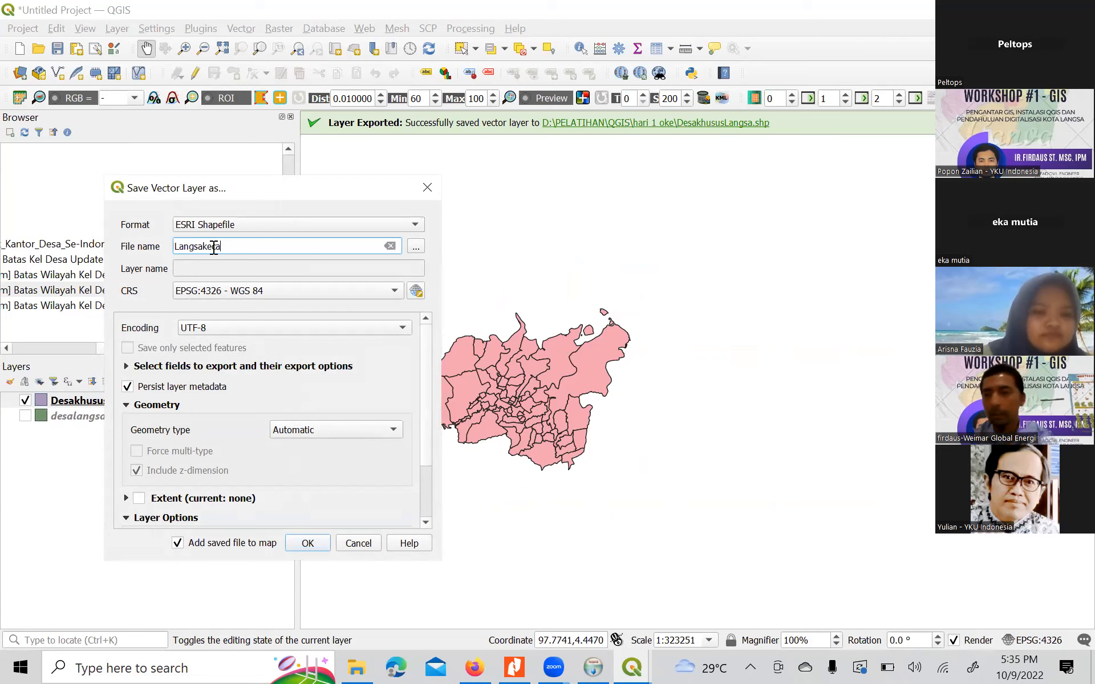
# - Export Langsakecamatan into the hari 1 oke folder inside QGIS, and hide the DesakhususLangsa layer on the map
pyautogui.click(419, 247)
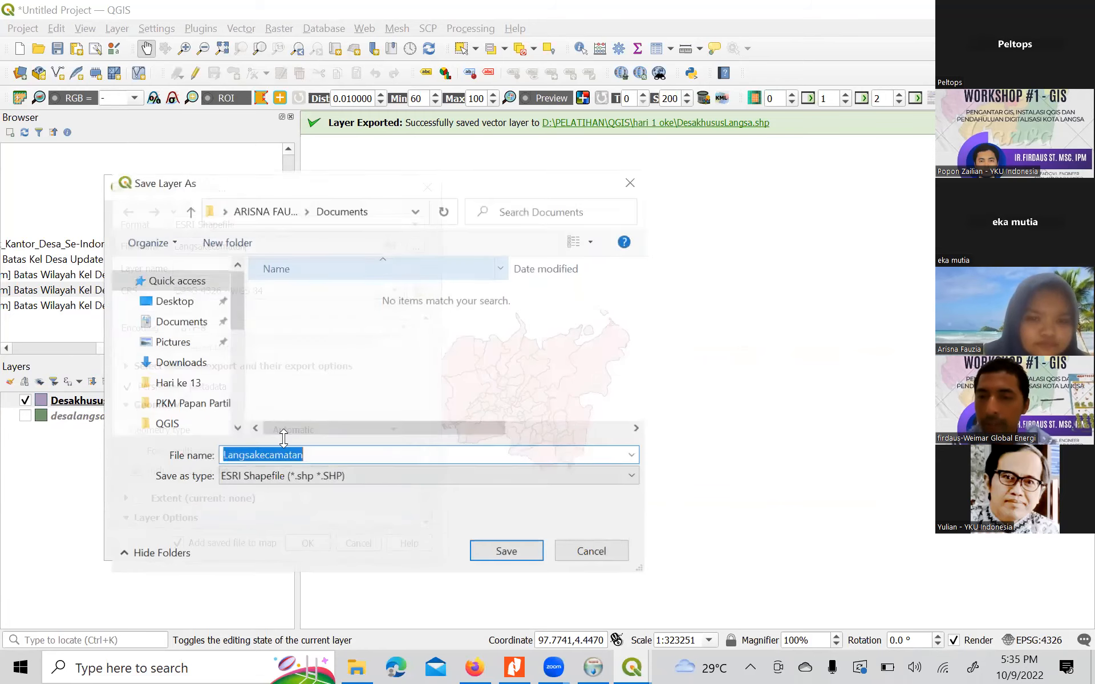
pyautogui.click(174, 426)
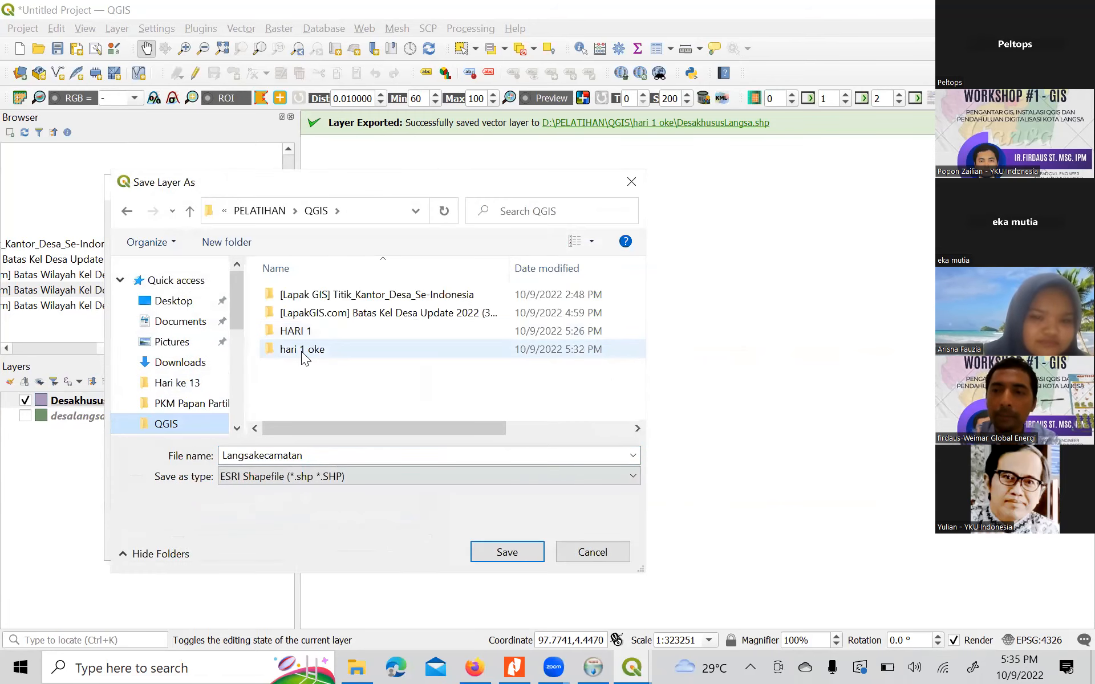
pyautogui.click(301, 350)
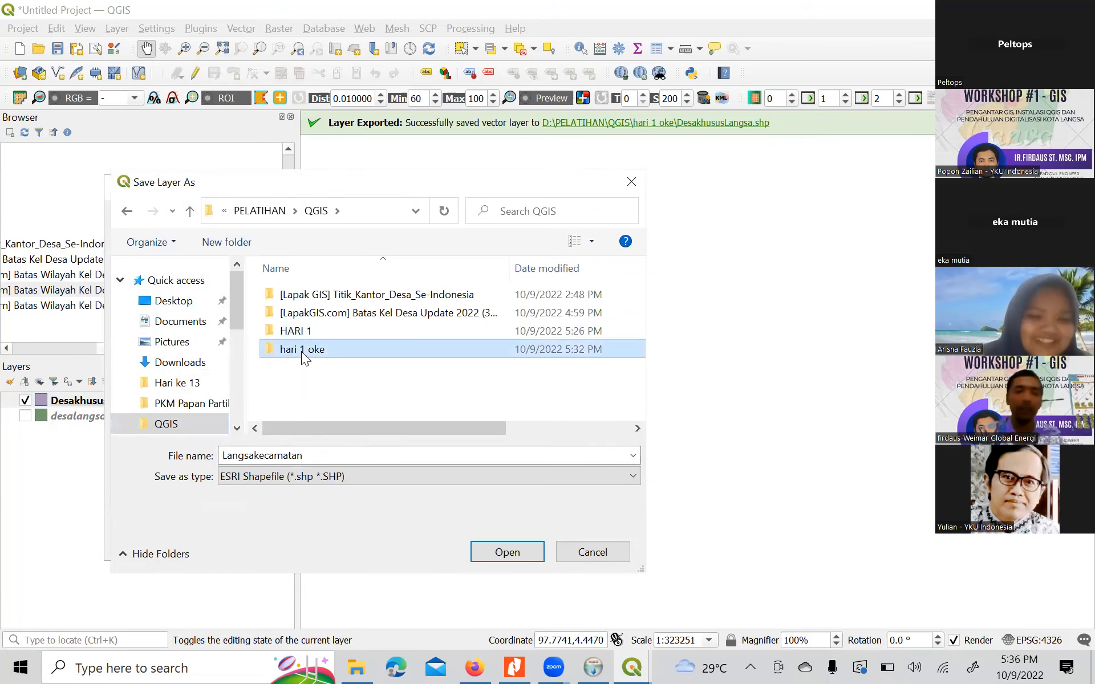
pyautogui.press('Return')
pyautogui.click(509, 554)
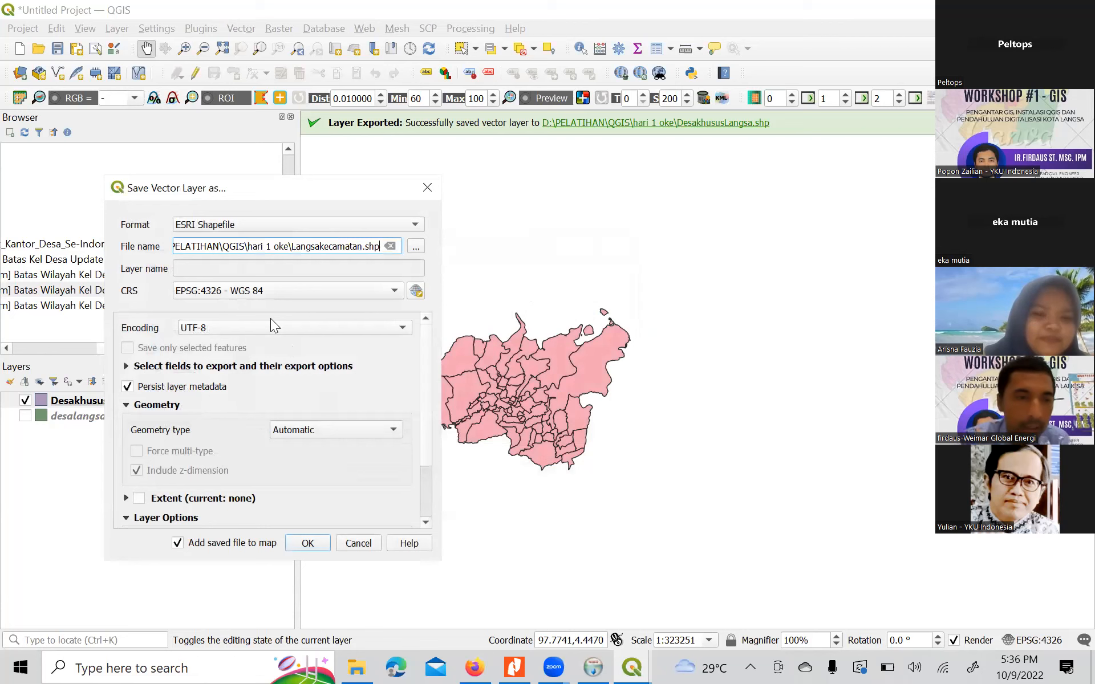
pyautogui.click(306, 543)
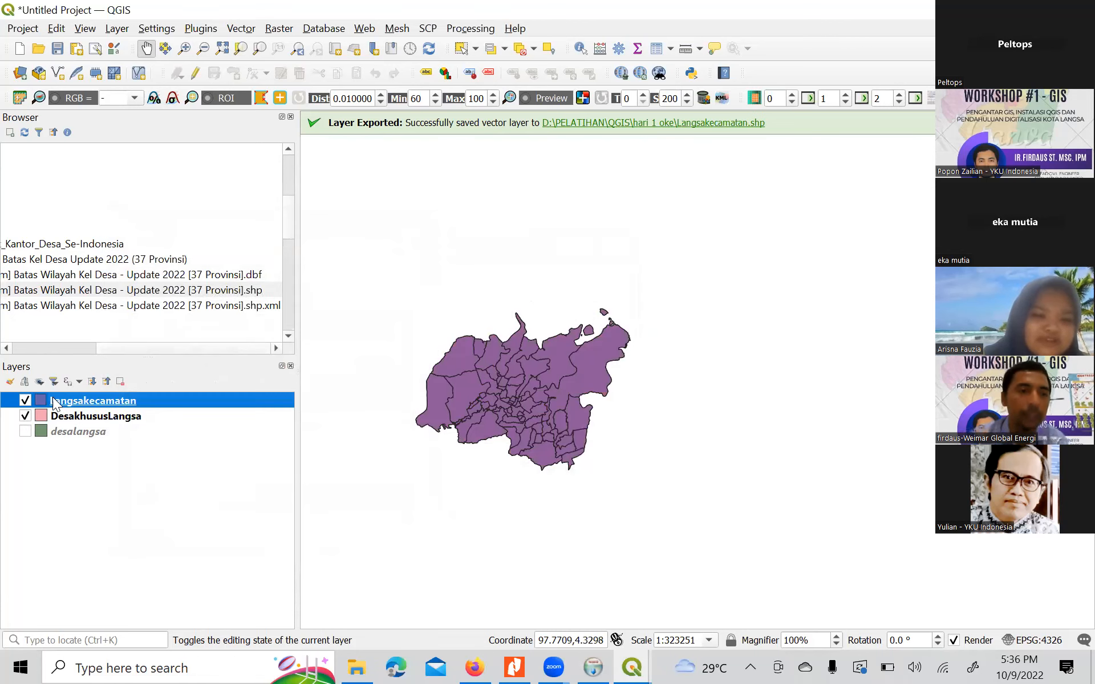
pyautogui.click(25, 418)
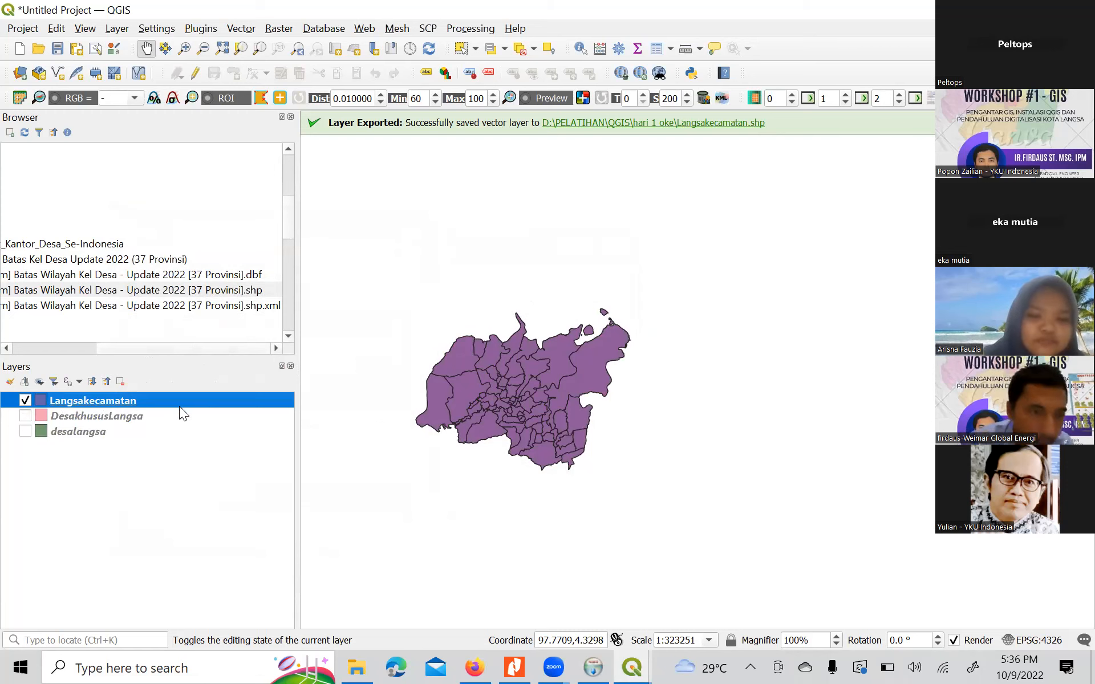
# - Open the attribute table of Langsakecamatan and examine its administrative name columns
pyautogui.rightClick(106, 402)
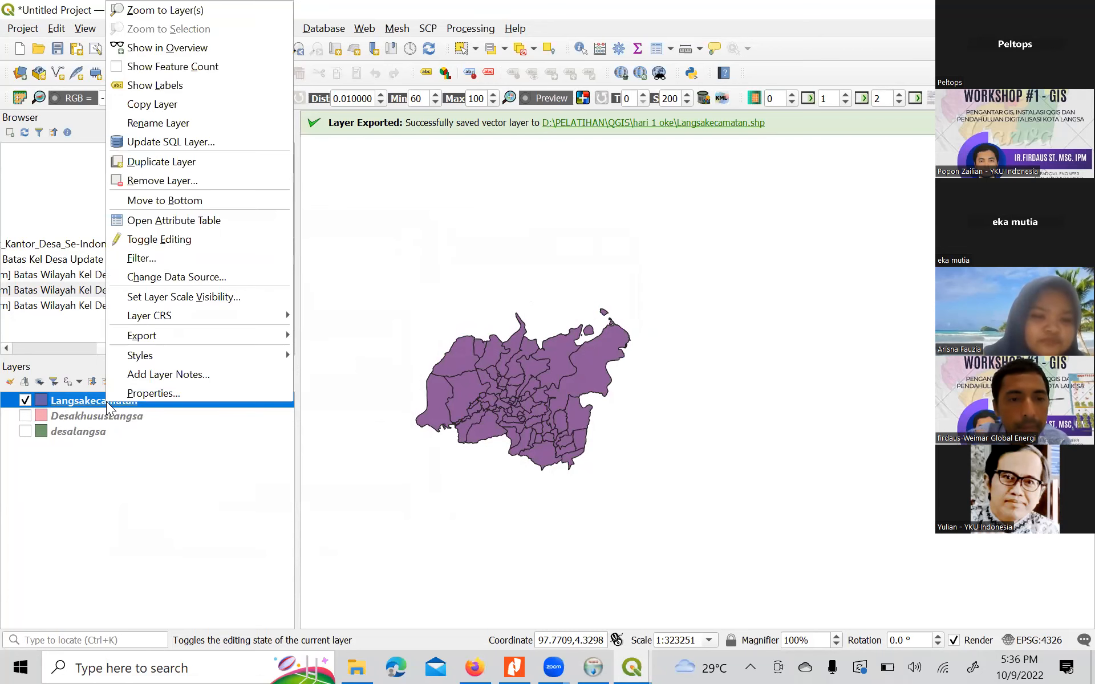
pyautogui.moveTo(178, 345)
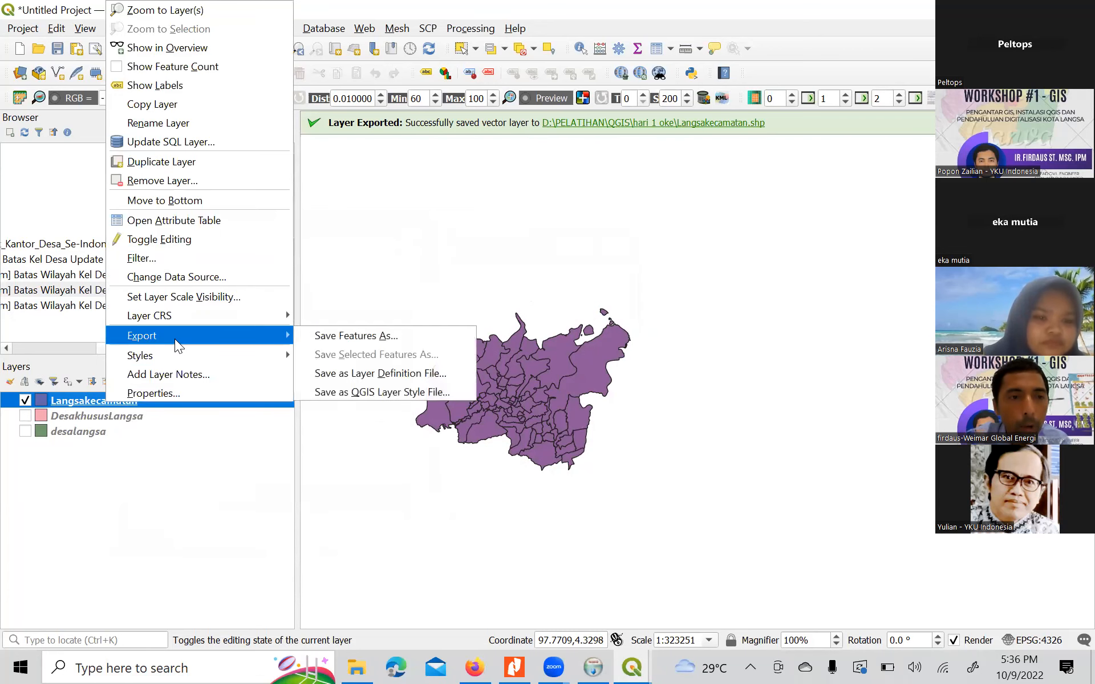
pyautogui.click(181, 219)
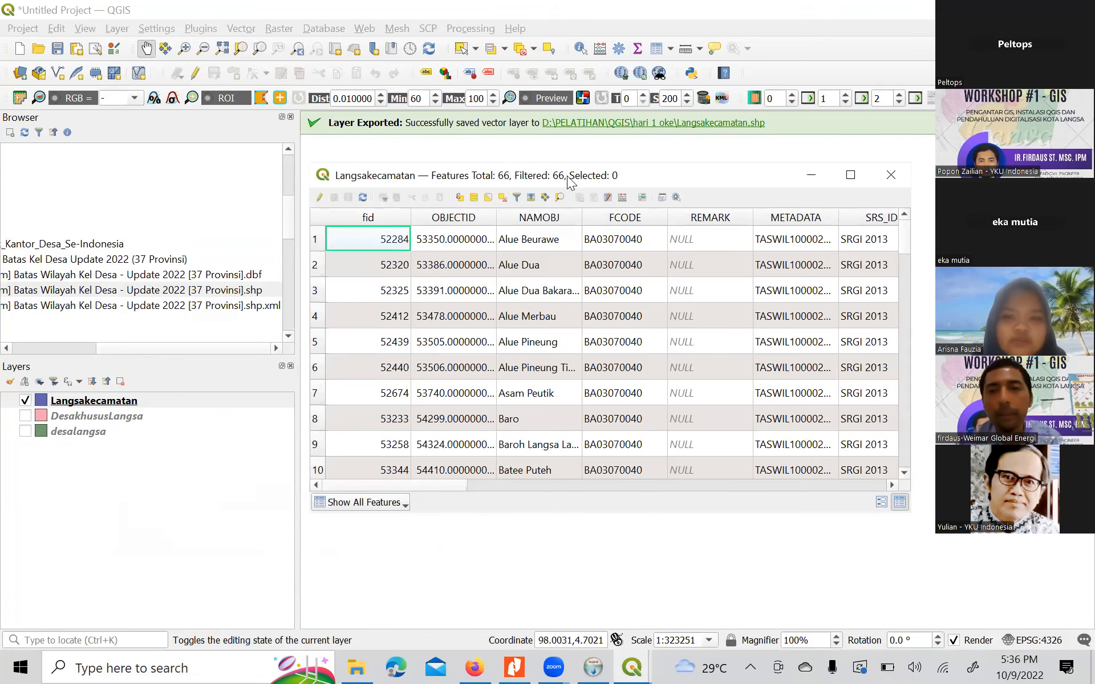
pyautogui.moveTo(568, 181); pyautogui.dragTo(577, 217)
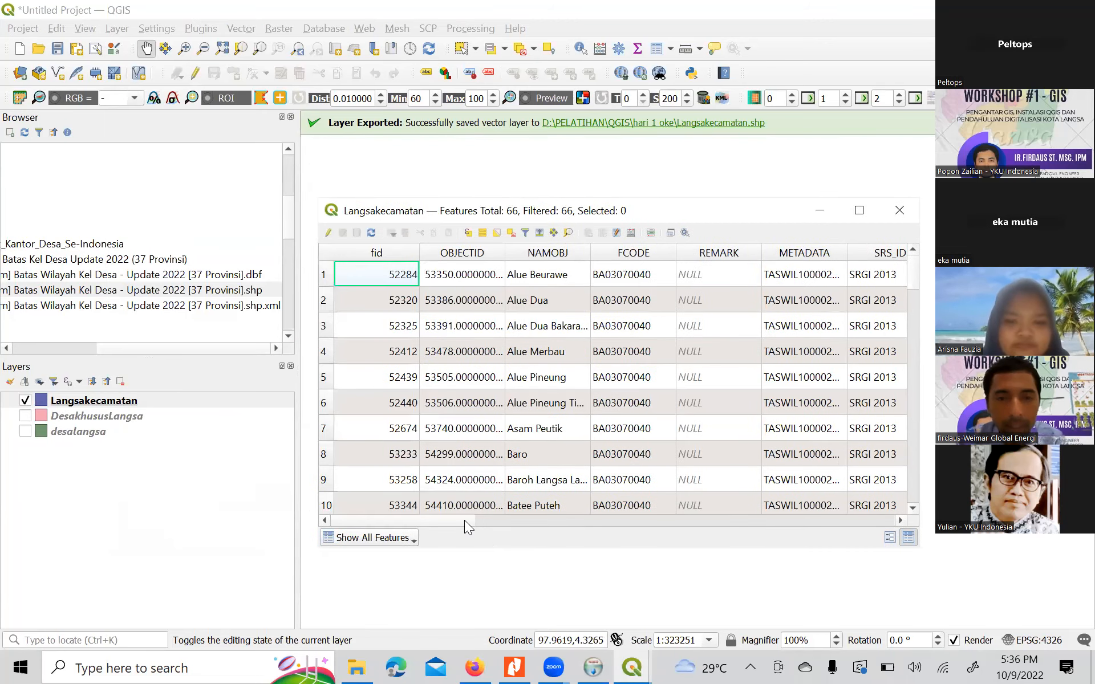
pyautogui.moveTo(471, 518); pyautogui.dragTo(788, 524)
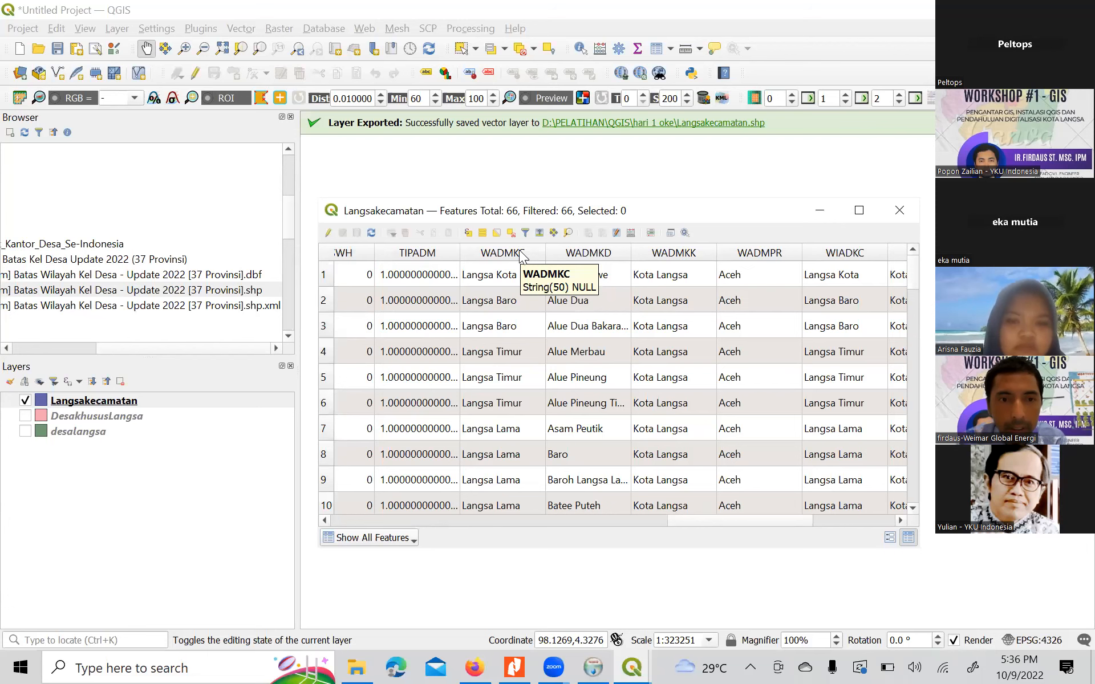
# - Open the filter form of the Langsakecamatan attribute table and set the WADMKC condition to contain Langsa Barat
pyautogui.click(525, 233)
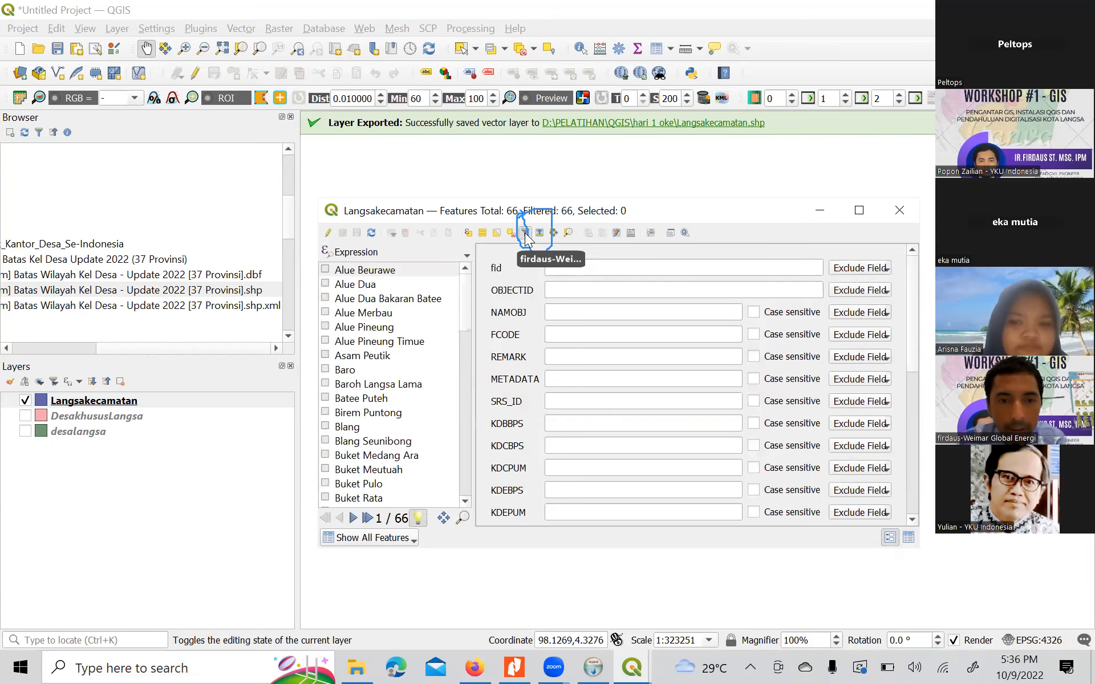
pyautogui.moveTo(912, 313); pyautogui.dragTo(903, 445)
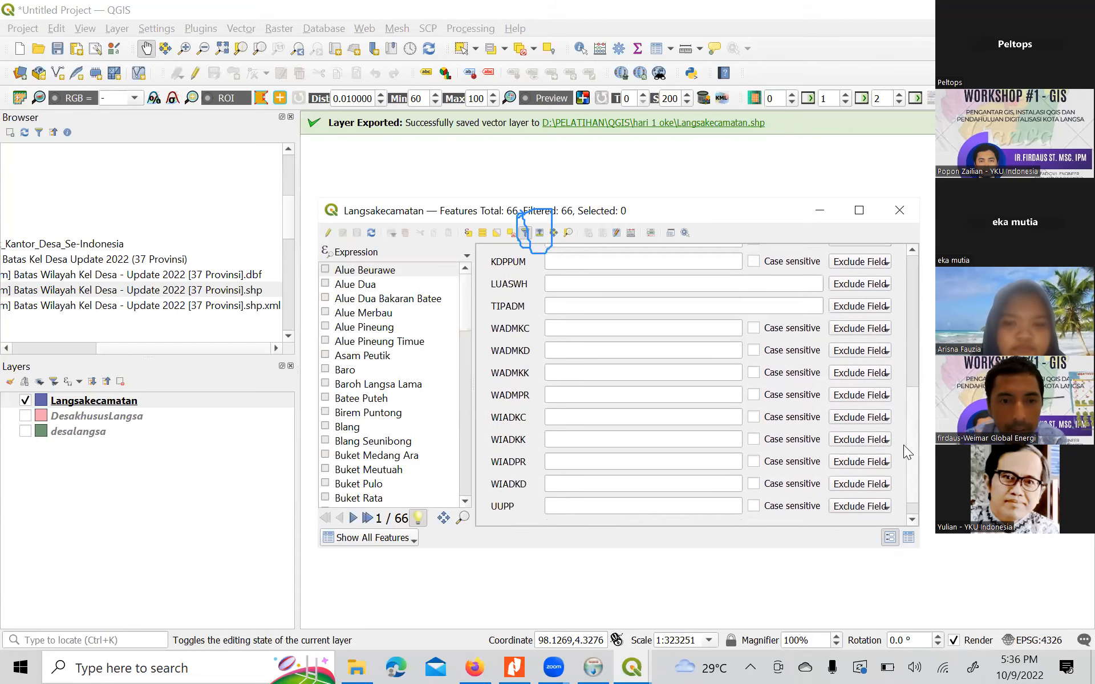
pyautogui.click(678, 329)
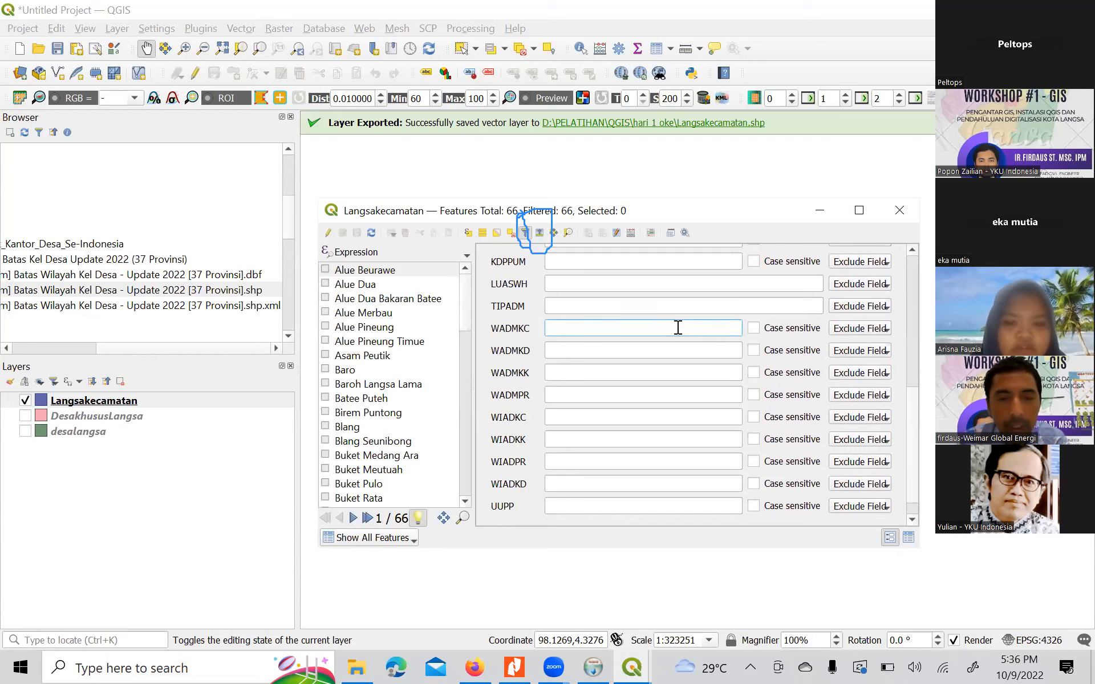
pyautogui.write('Langsa')
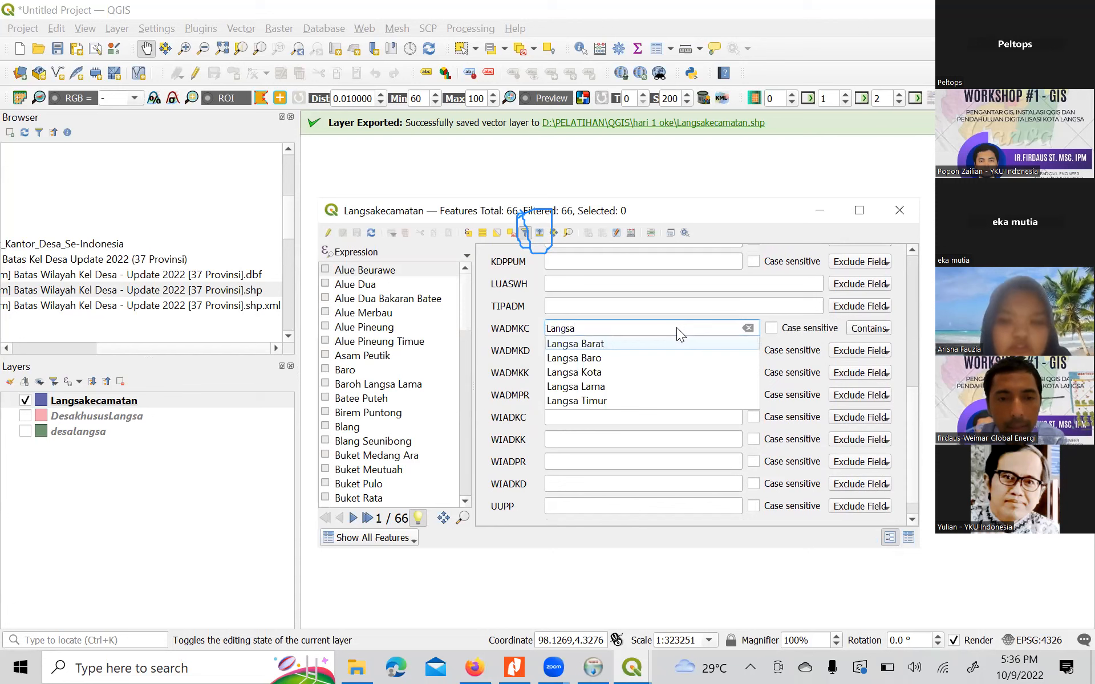
pyautogui.press('Down')
pyautogui.press('Down')
pyautogui.press('Down')
pyautogui.press('Down')
pyautogui.press('Down')
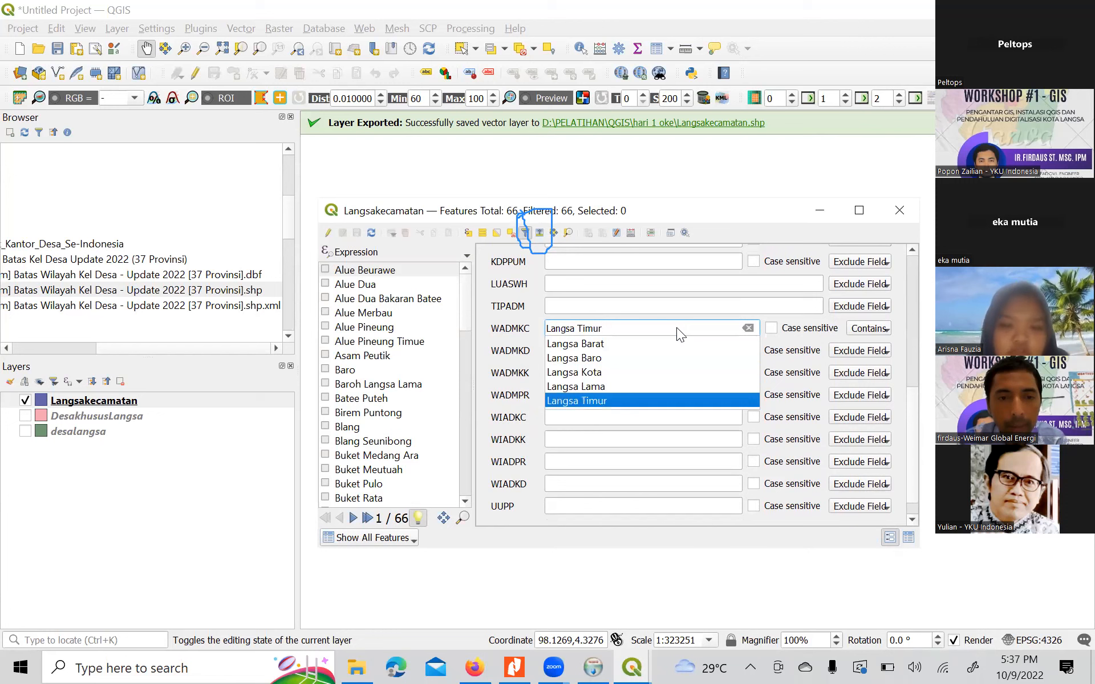
pyautogui.press('Up')
pyautogui.press('Down')
pyautogui.press('Down')
pyautogui.press('Down')
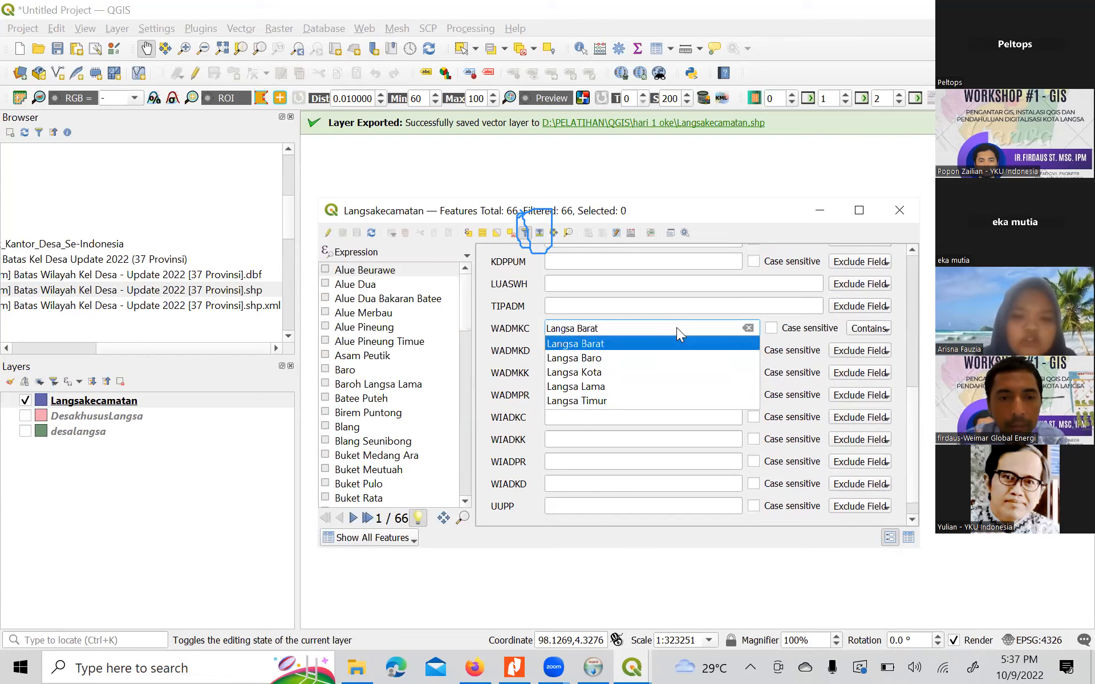
pyautogui.press('Return')
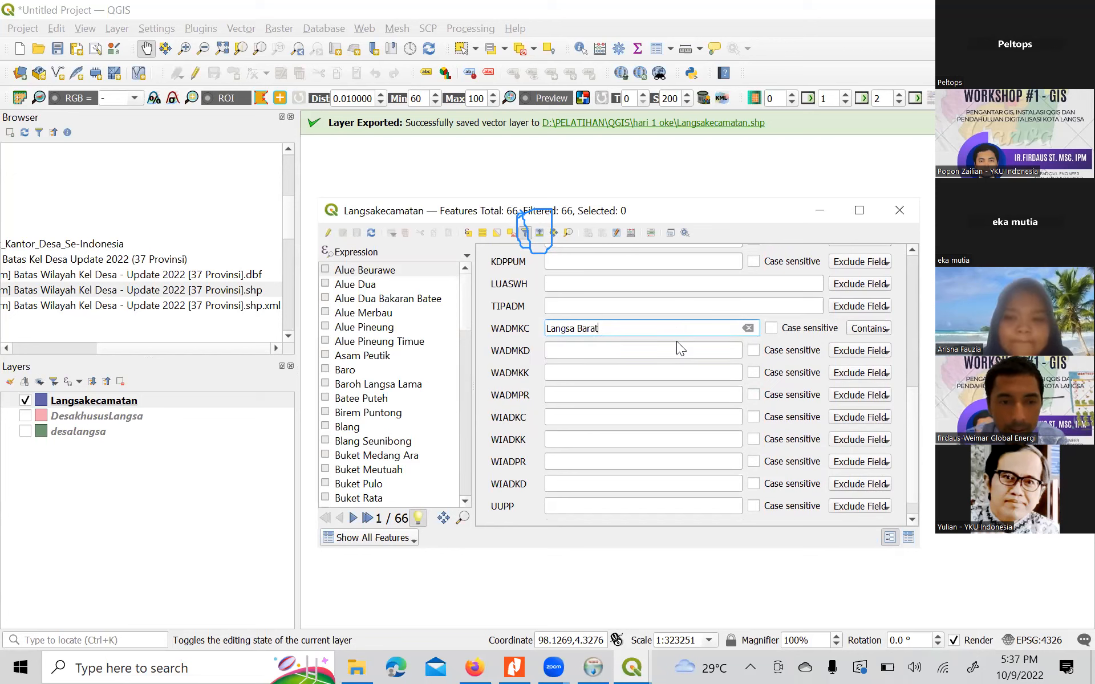
# - Select the features matching the Langsa Barat condition and limit the attribute table to selected features
pyautogui.moveTo(914, 468); pyautogui.dragTo(914, 513)
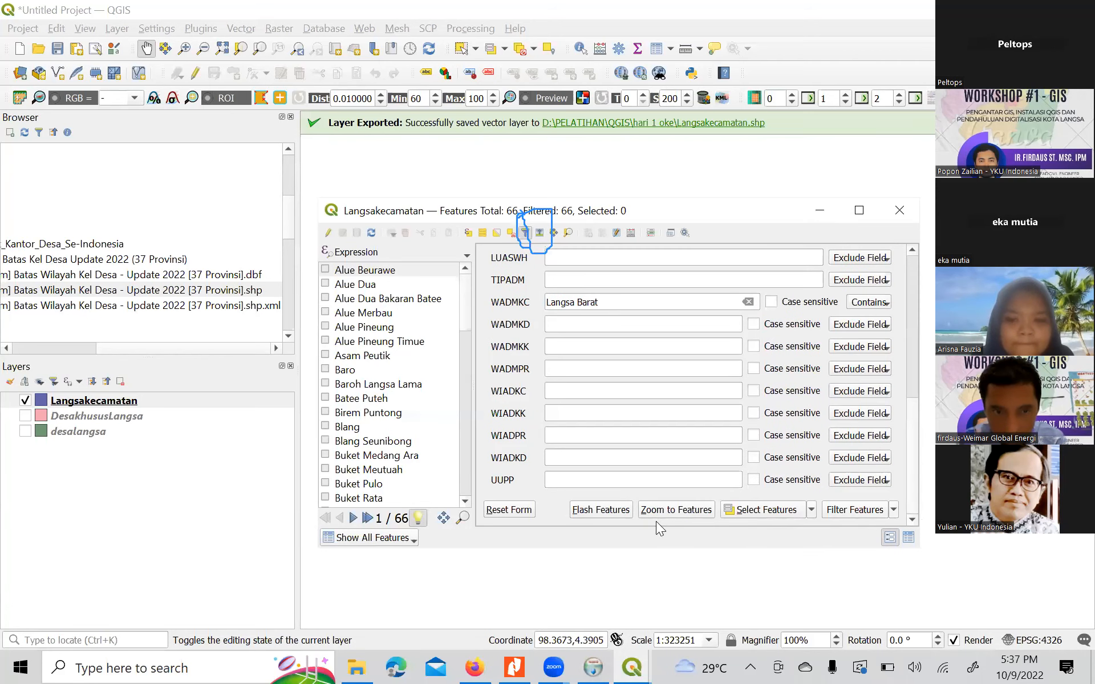
pyautogui.click(800, 512)
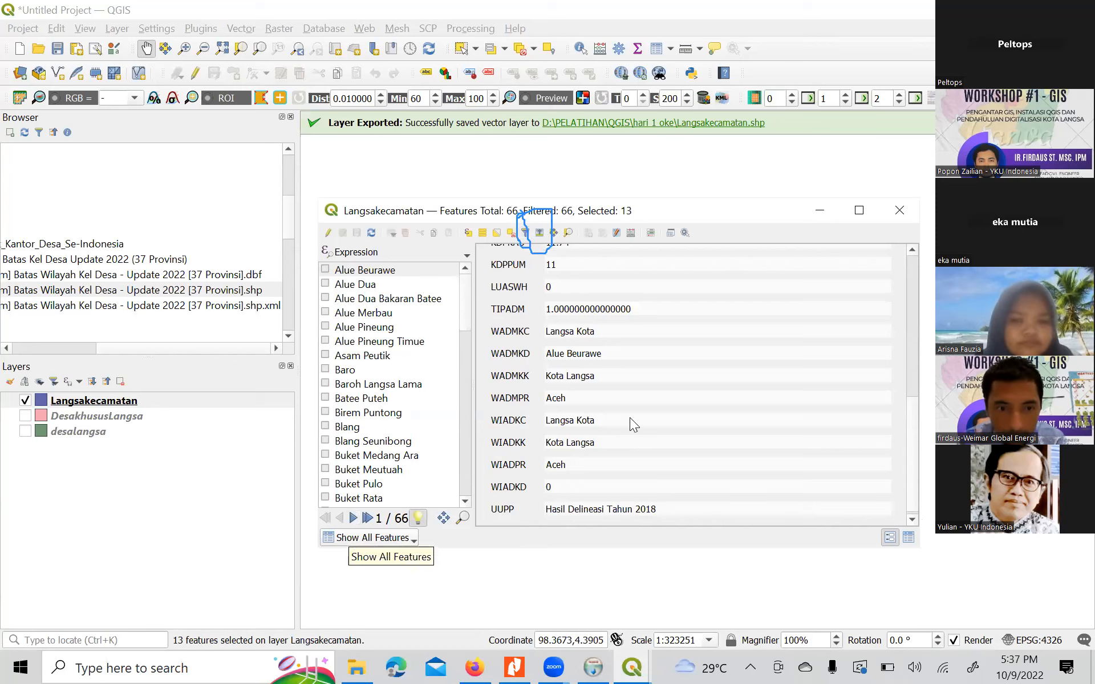
pyautogui.click(913, 432)
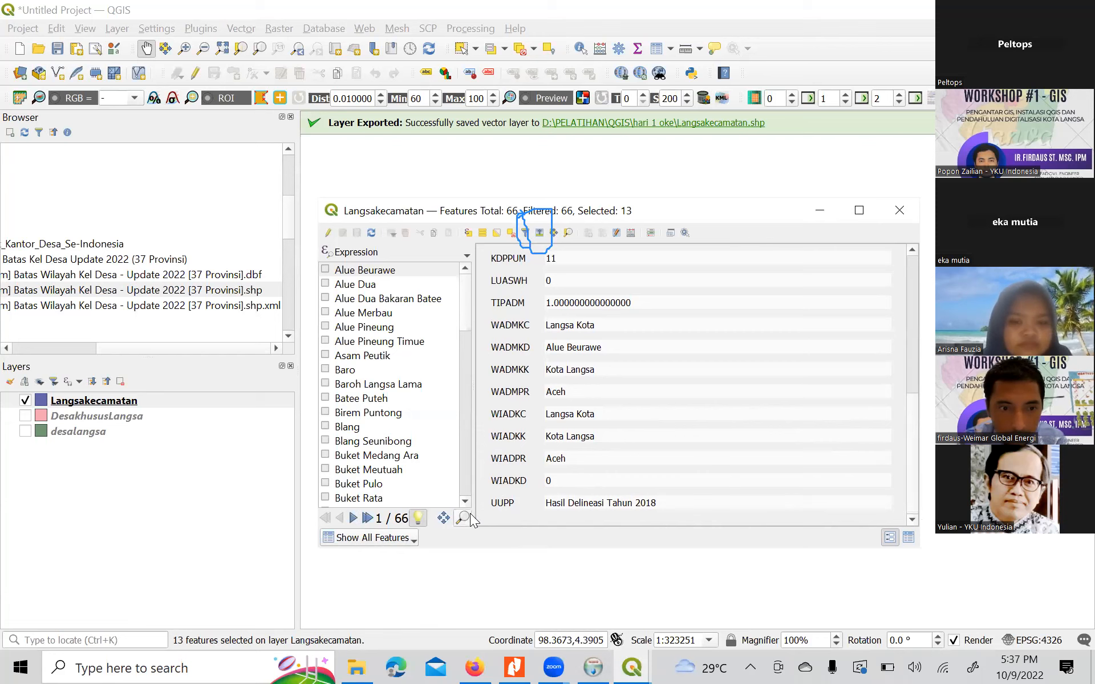
pyautogui.click(388, 538)
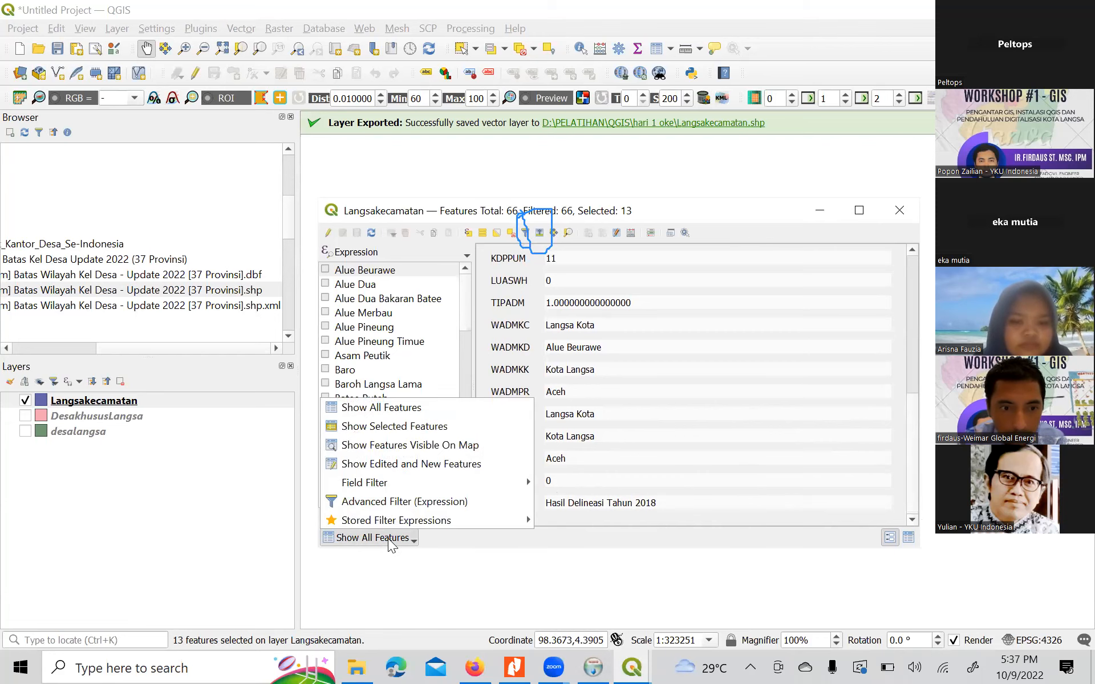
pyautogui.click(402, 427)
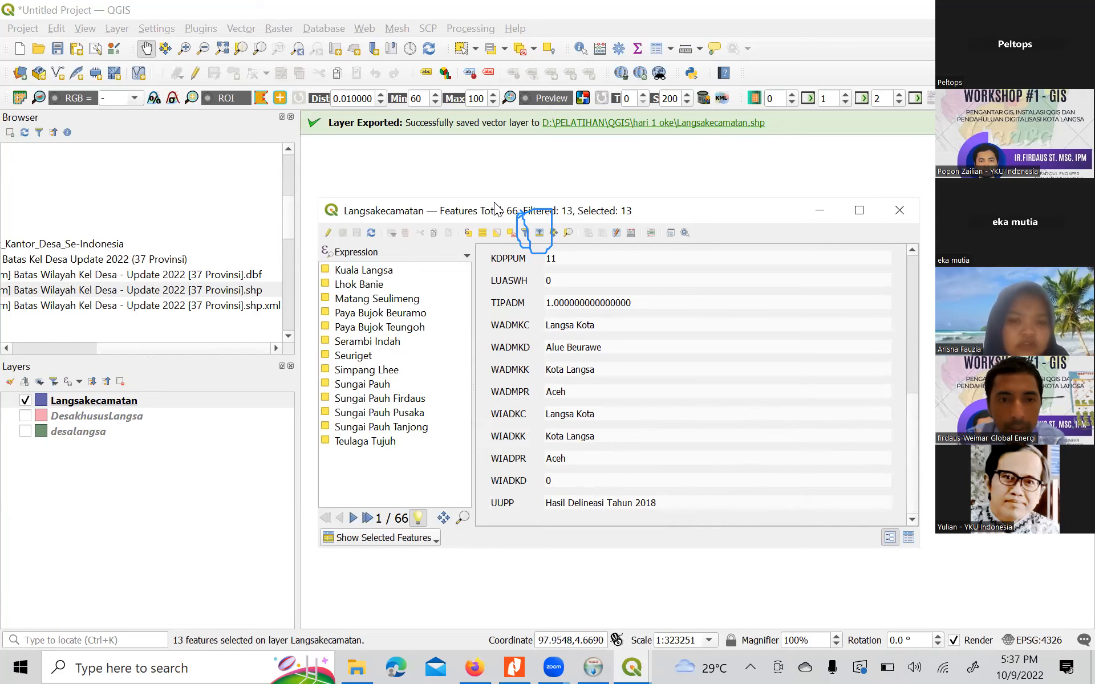
# - Move the attribute table aside and return to the main map to view the selected Langsa Barat villages
pyautogui.moveTo(667, 348); pyautogui.dragTo(703, 263)
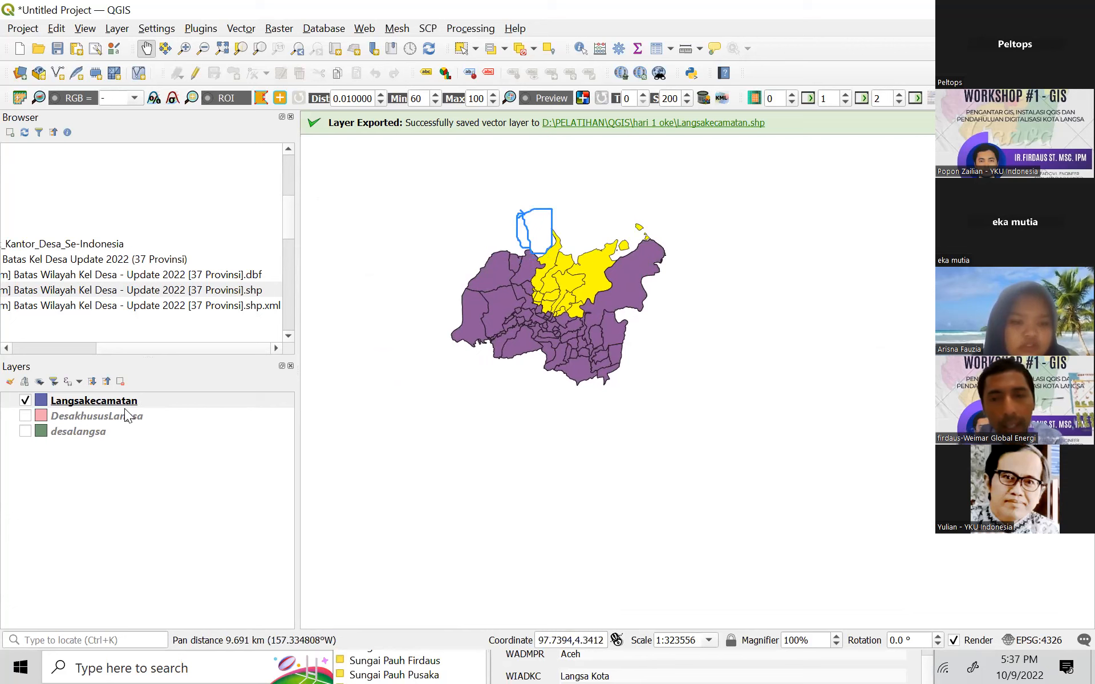
pyautogui.click(606, 658)
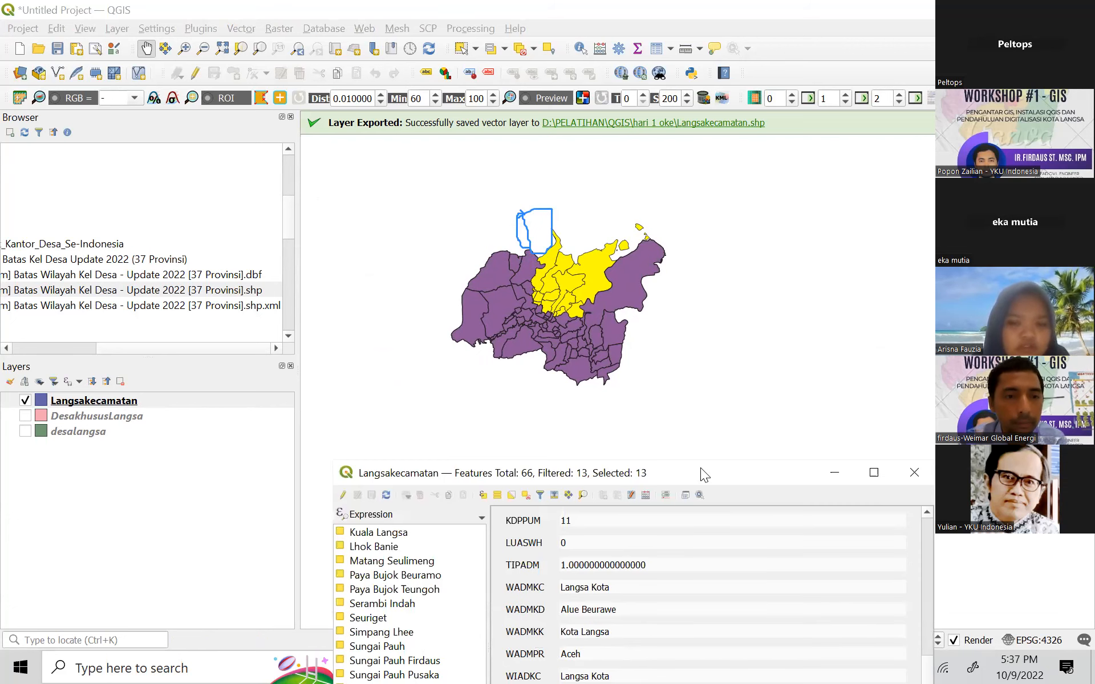
pyautogui.press('super+Right')
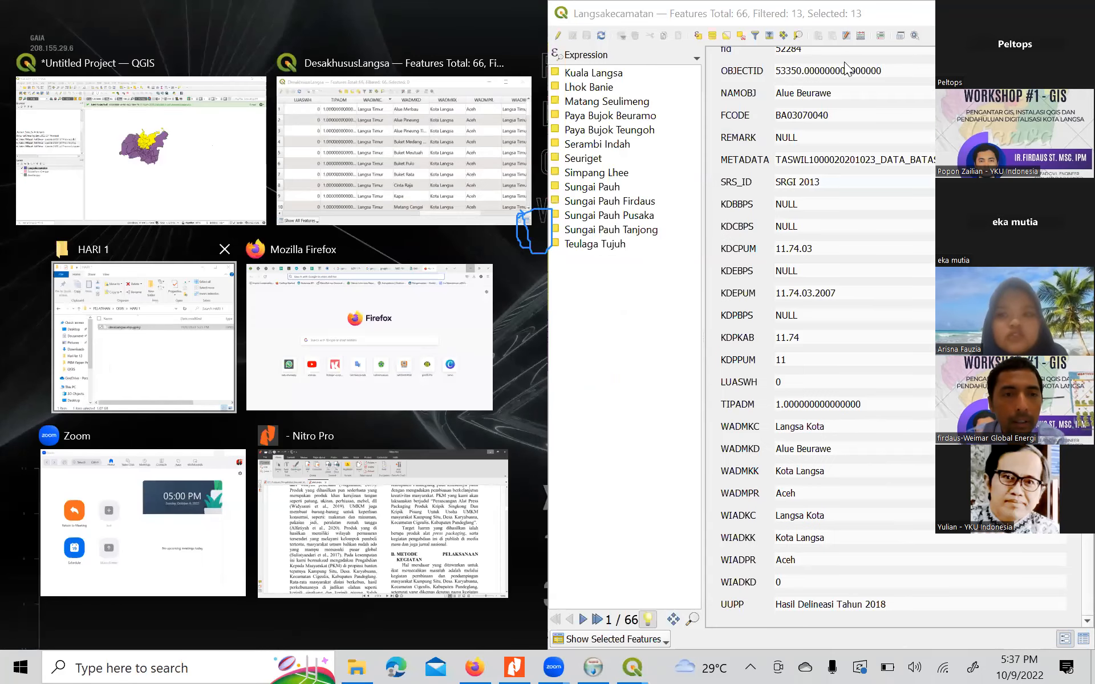
pyautogui.press('Return')
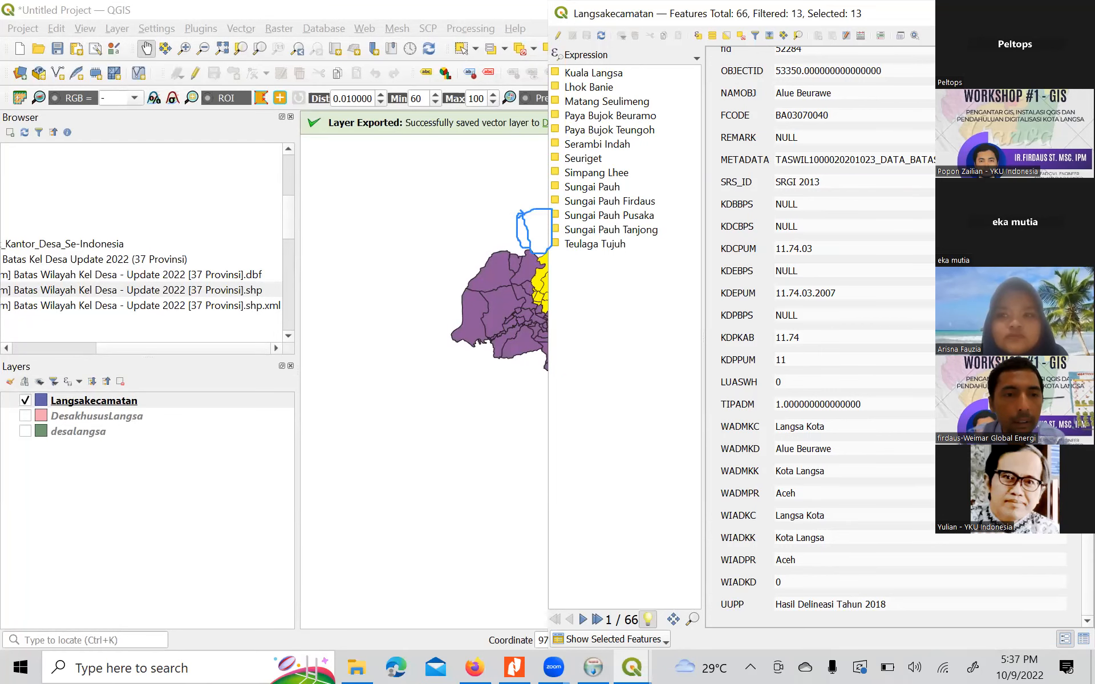
pyautogui.click(872, 38)
pyautogui.rightClick(61, 399)
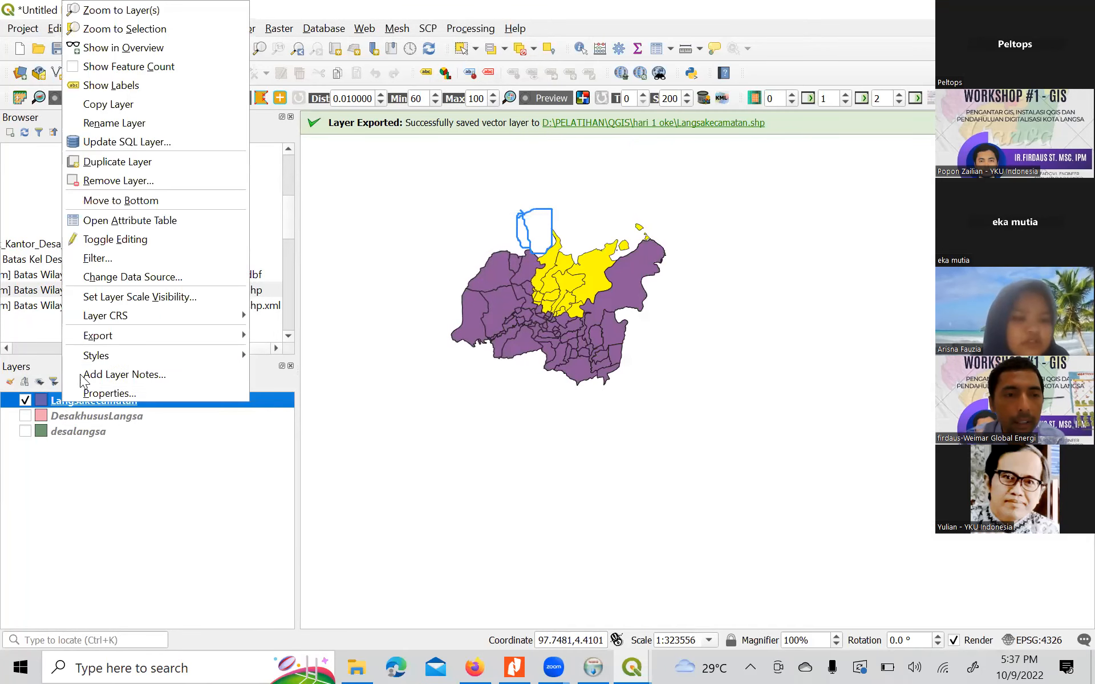
pyautogui.moveTo(171, 336)
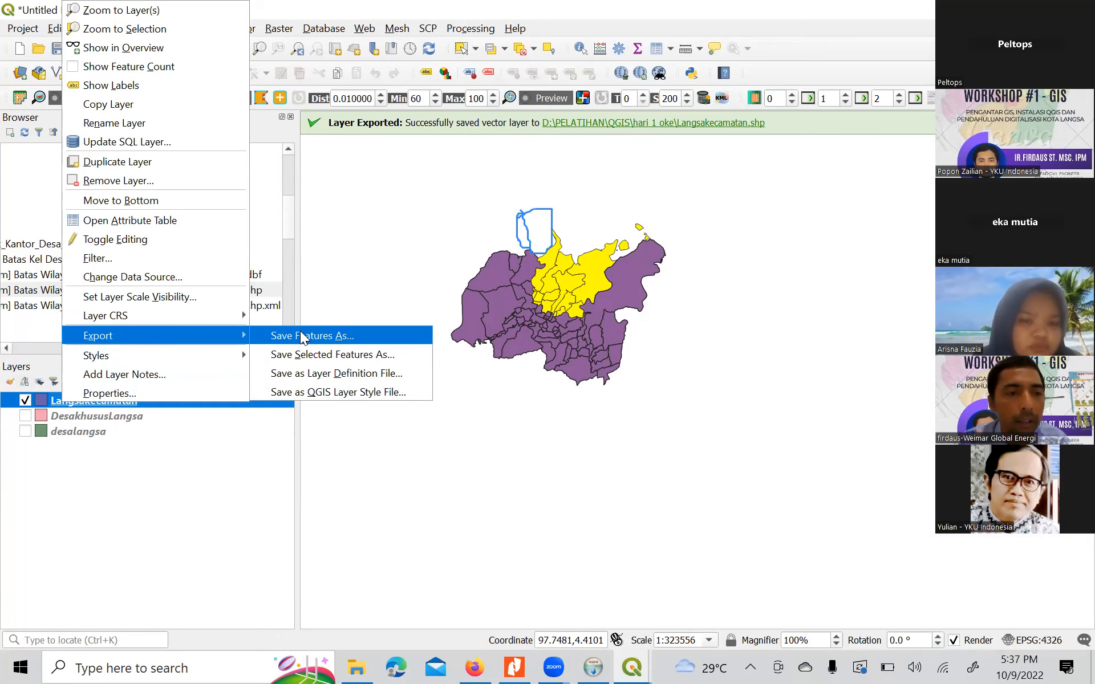
pyautogui.click(227, 478)
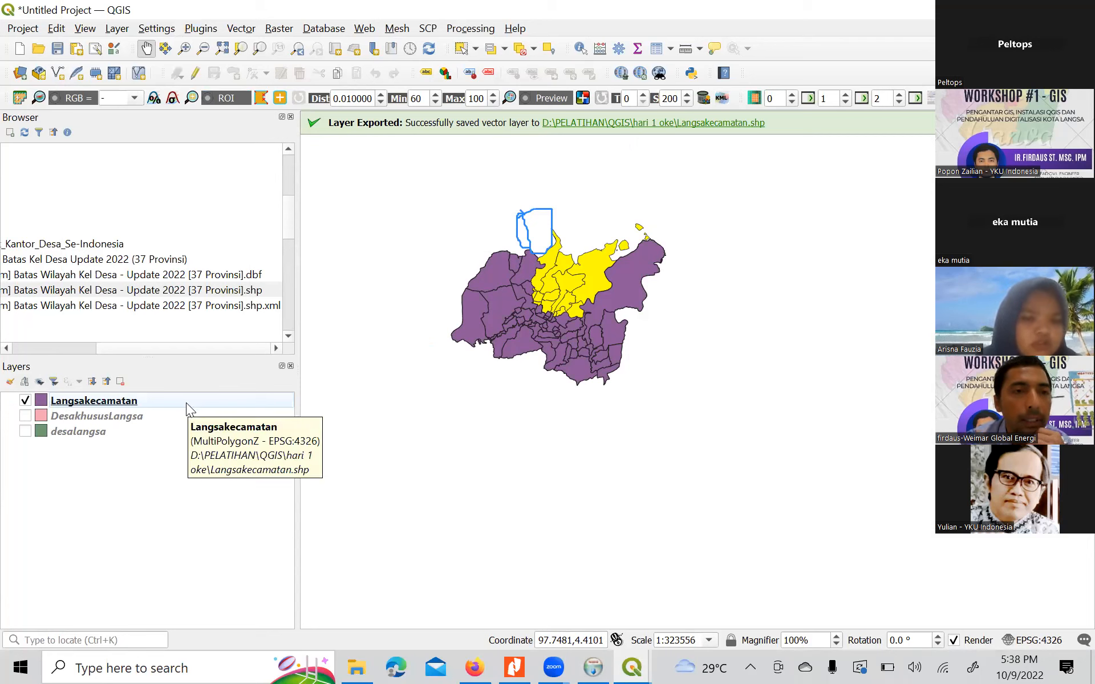
# - Try to dissolve only the selected features of Langsakecamatan into a temporary layer with the Dissolve geoprocessing tool
pyautogui.click(242, 30)
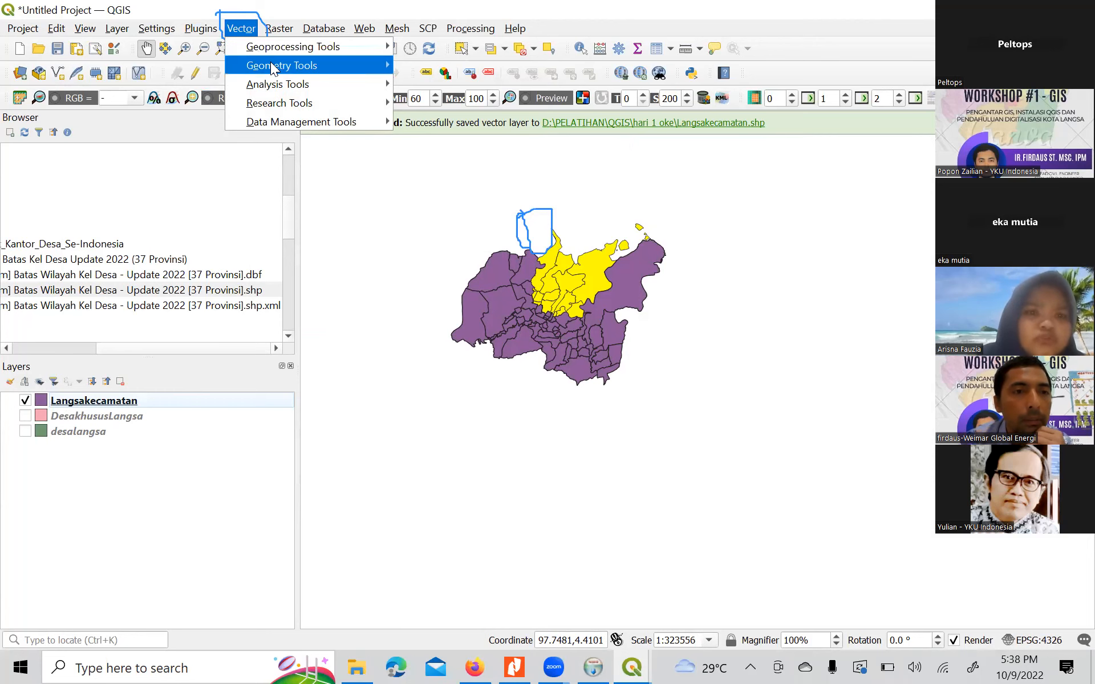
pyautogui.moveTo(270, 62)
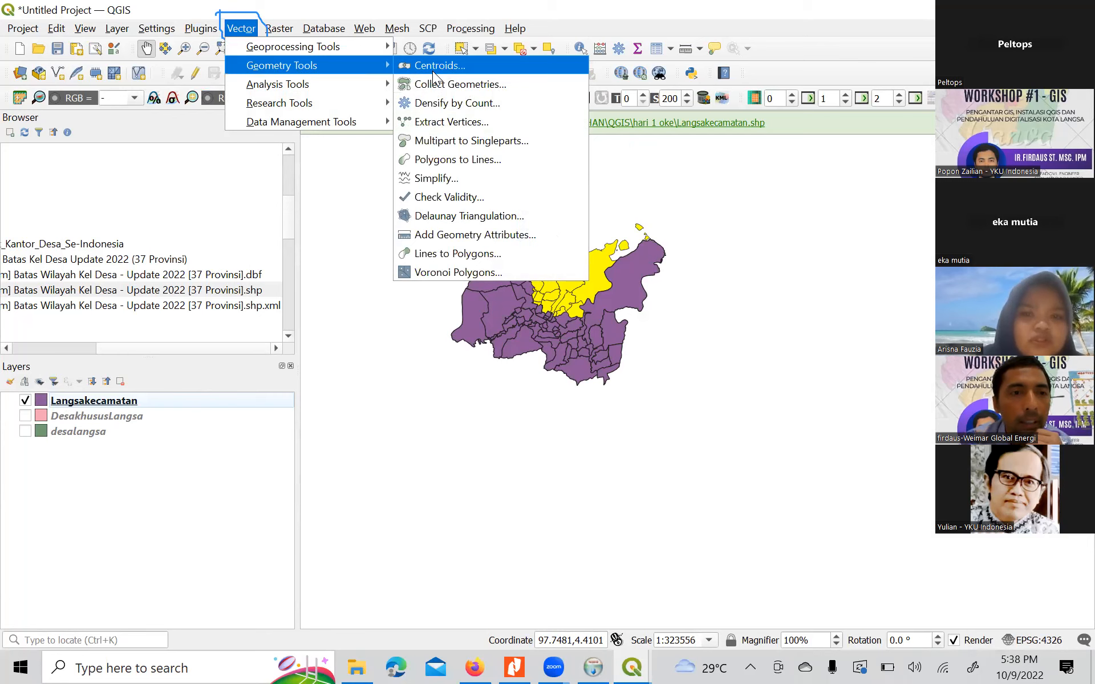
pyautogui.moveTo(359, 53)
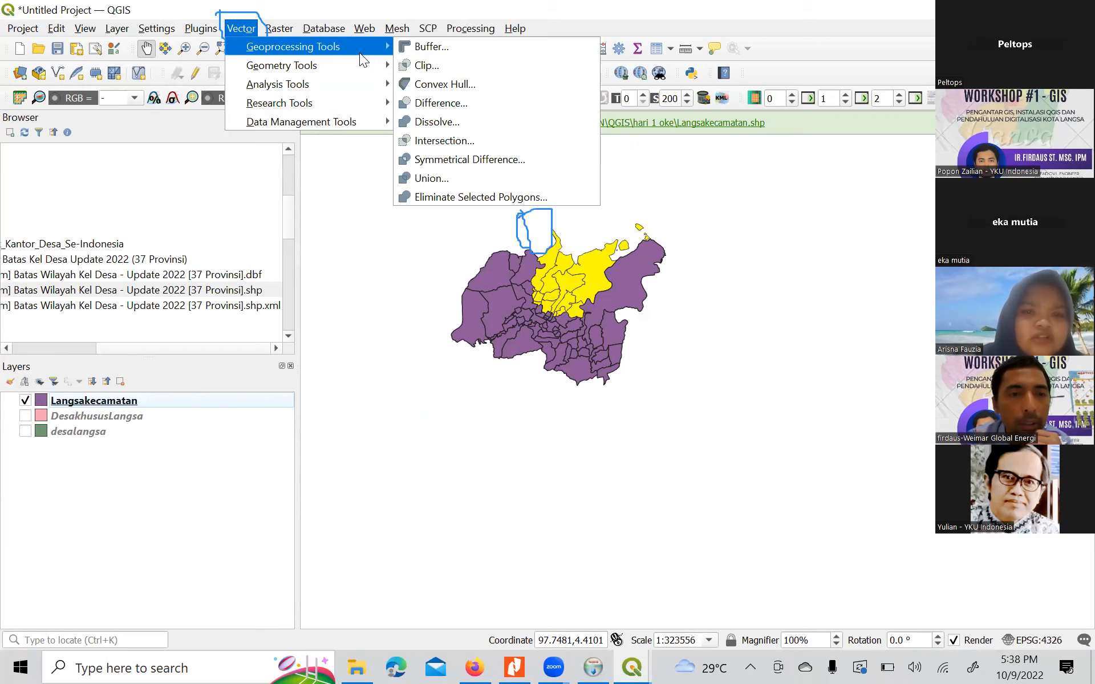
pyautogui.moveTo(340, 86)
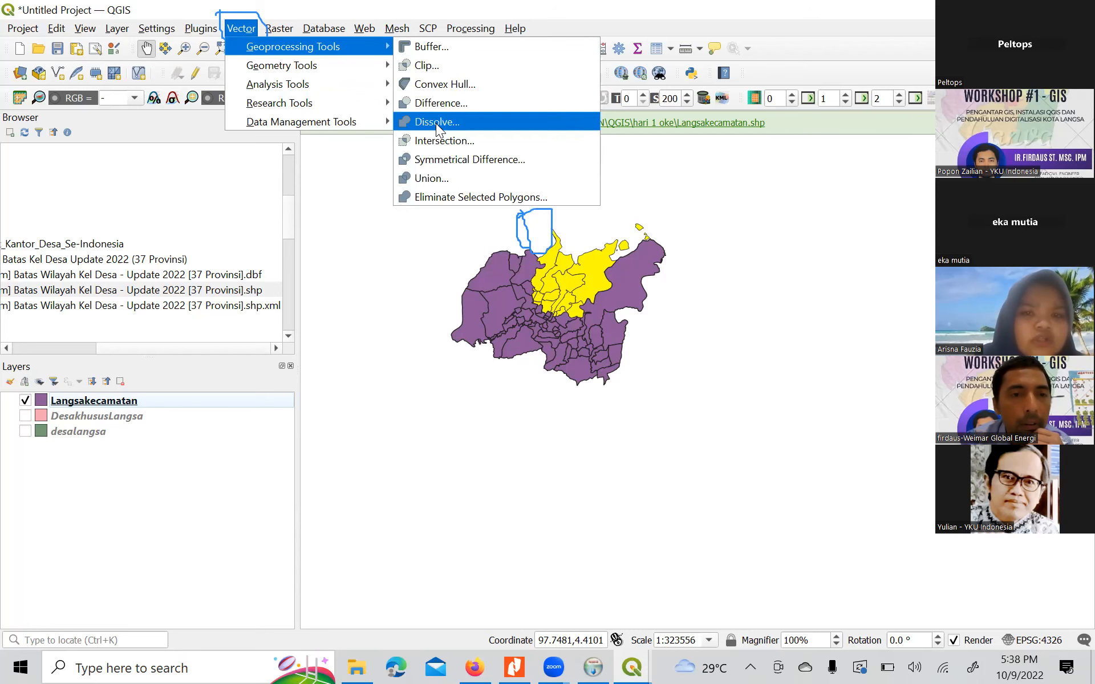
pyautogui.click(436, 123)
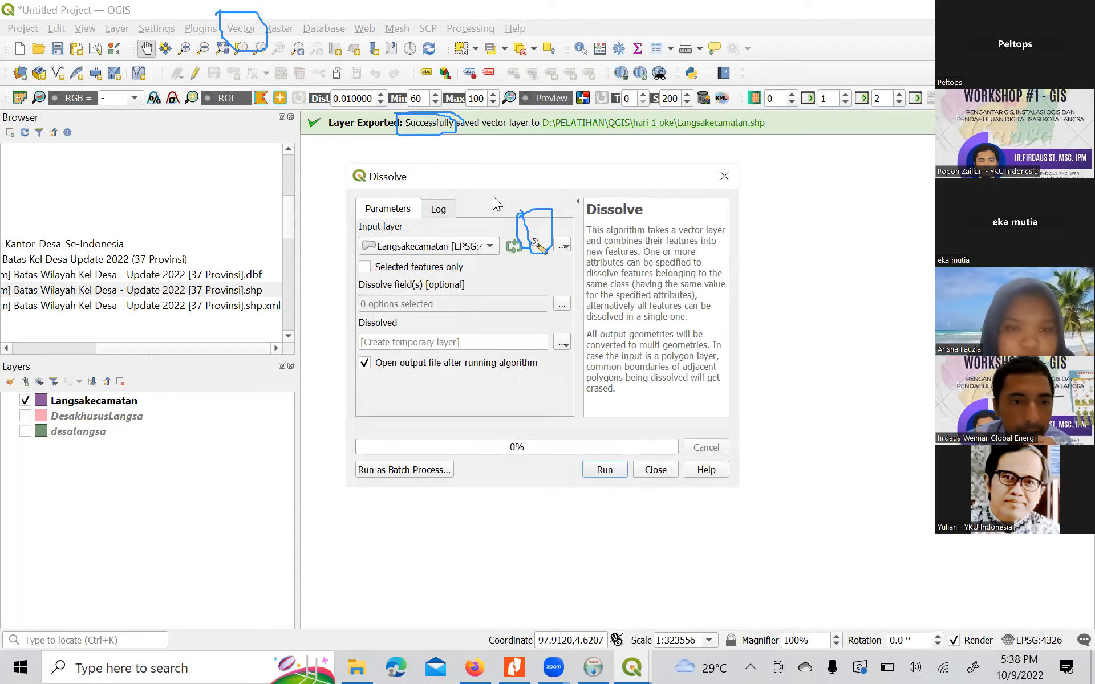
pyautogui.click(364, 267)
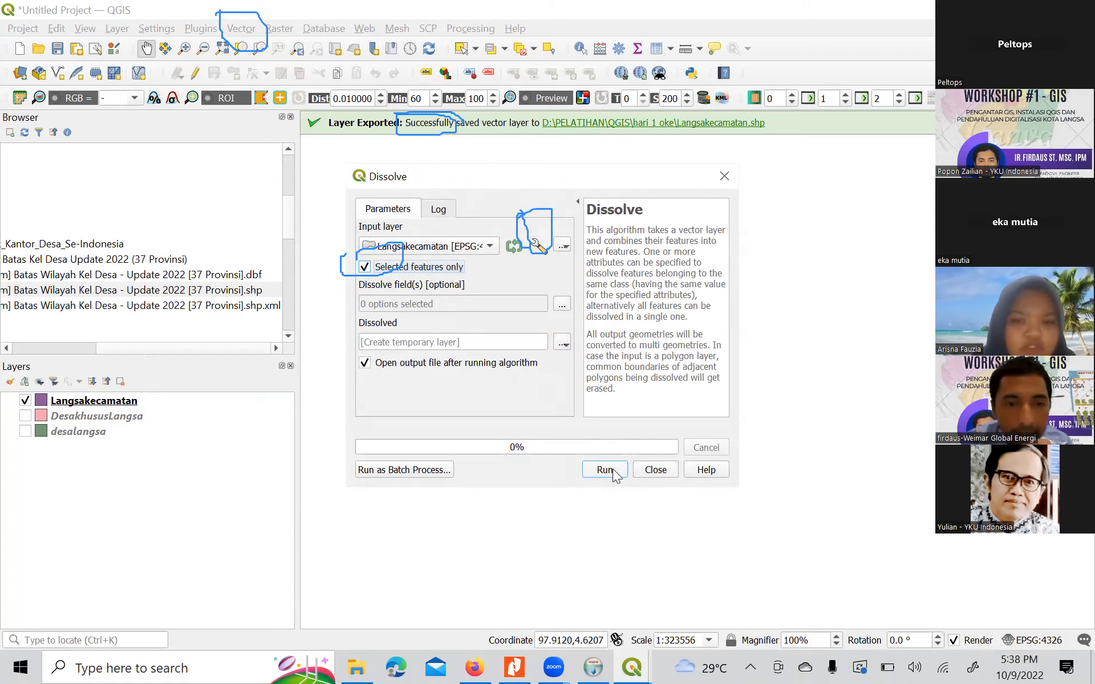
pyautogui.click(614, 474)
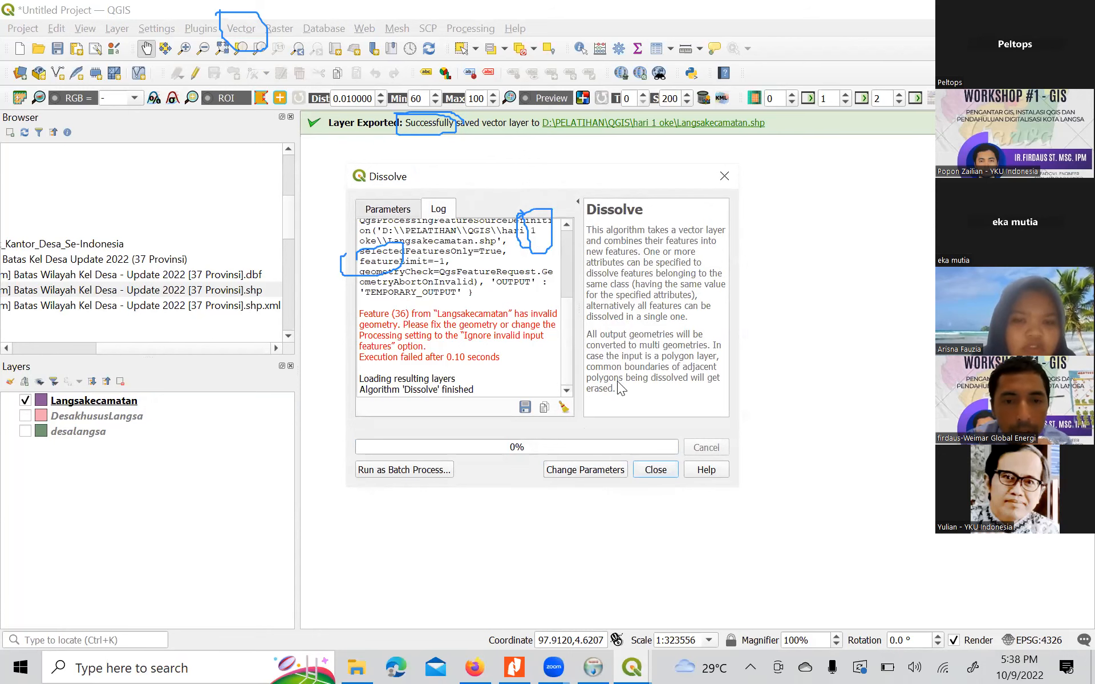
pyautogui.click(657, 471)
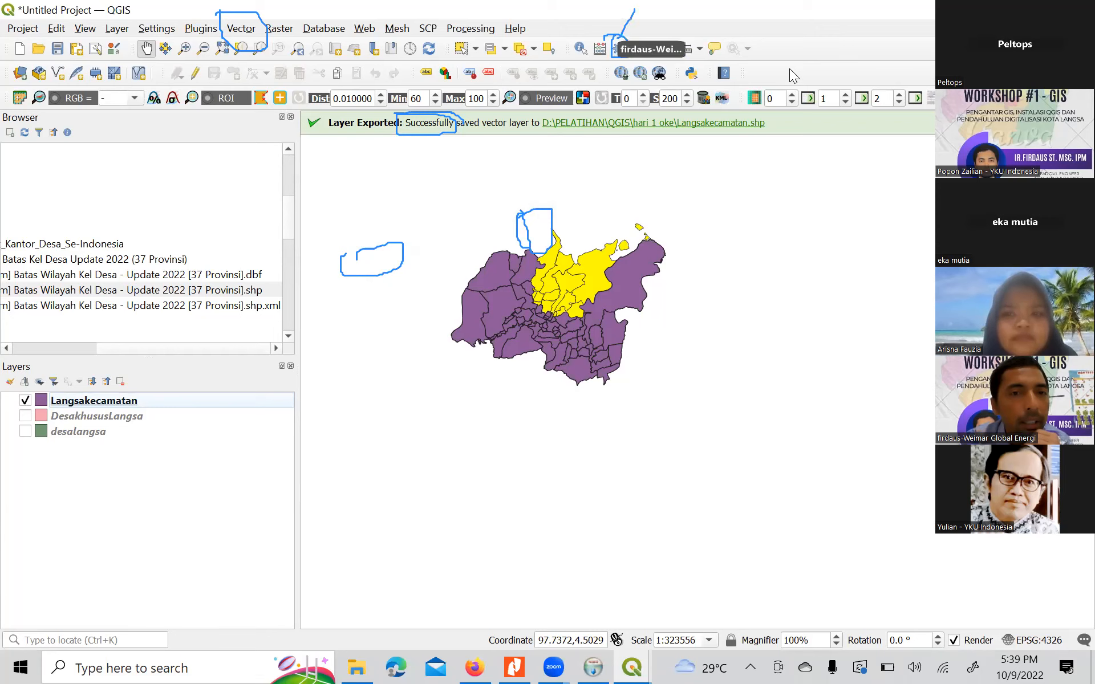
# - Show the Processing Toolbox and search its algorithms for diss
pyautogui.click(618, 47)
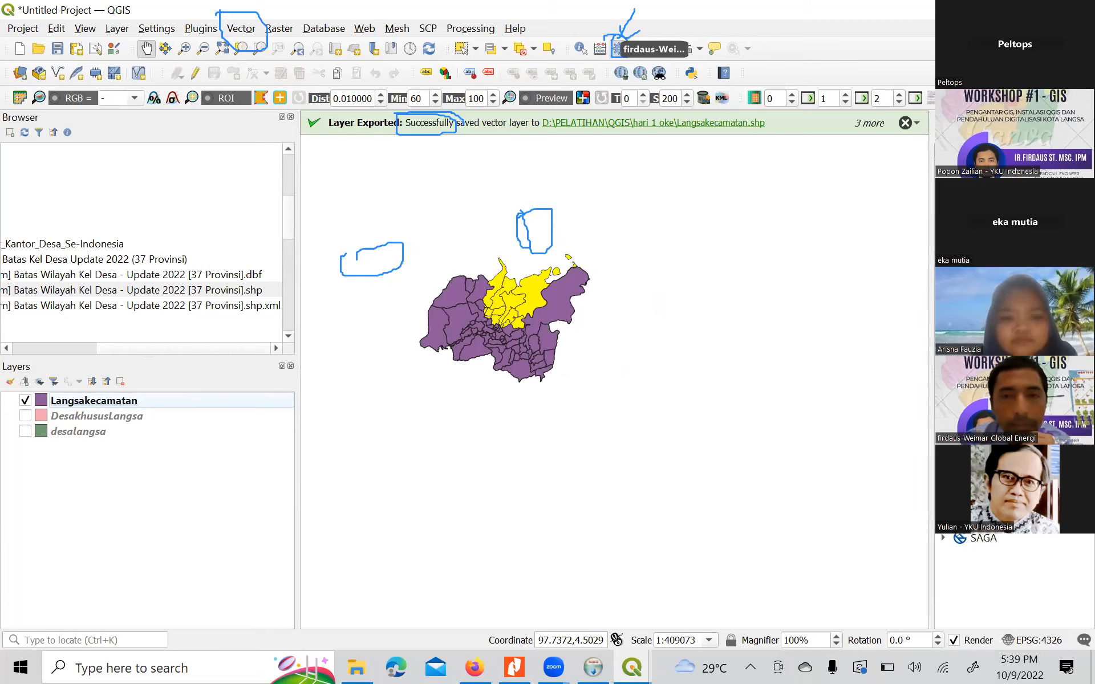
pyautogui.click(992, 153)
pyautogui.write('diss')
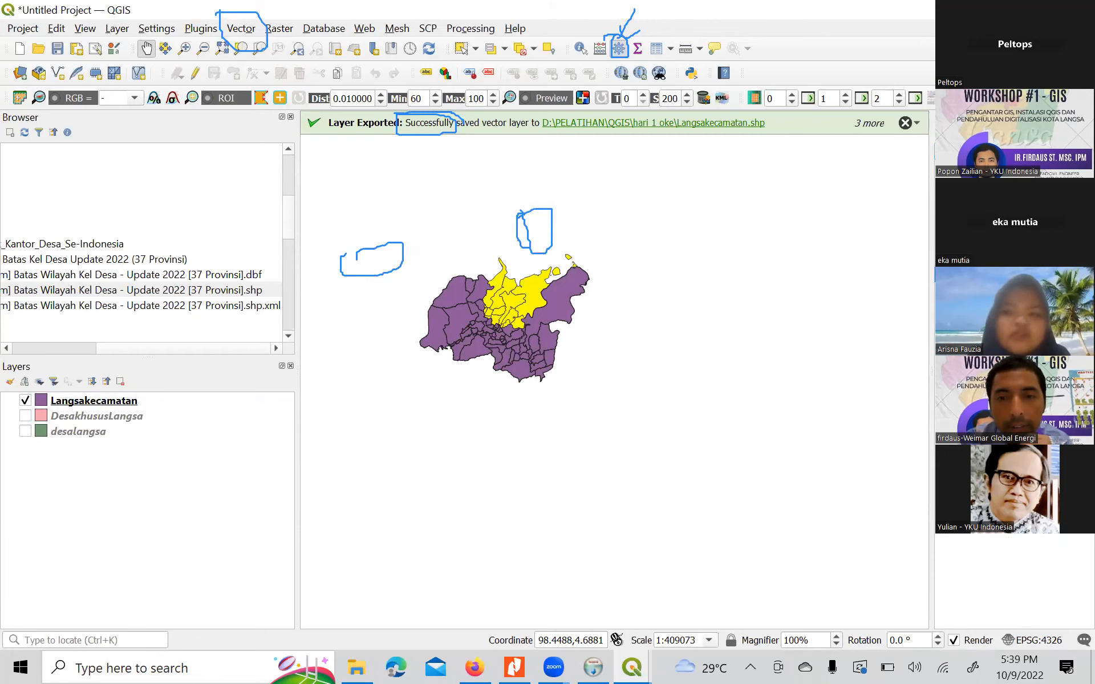
# - Try the GDAL Dissolve algorithm on only the selected features of Langsakecamatan, and review the log
pyautogui.doubleClick(986, 274)
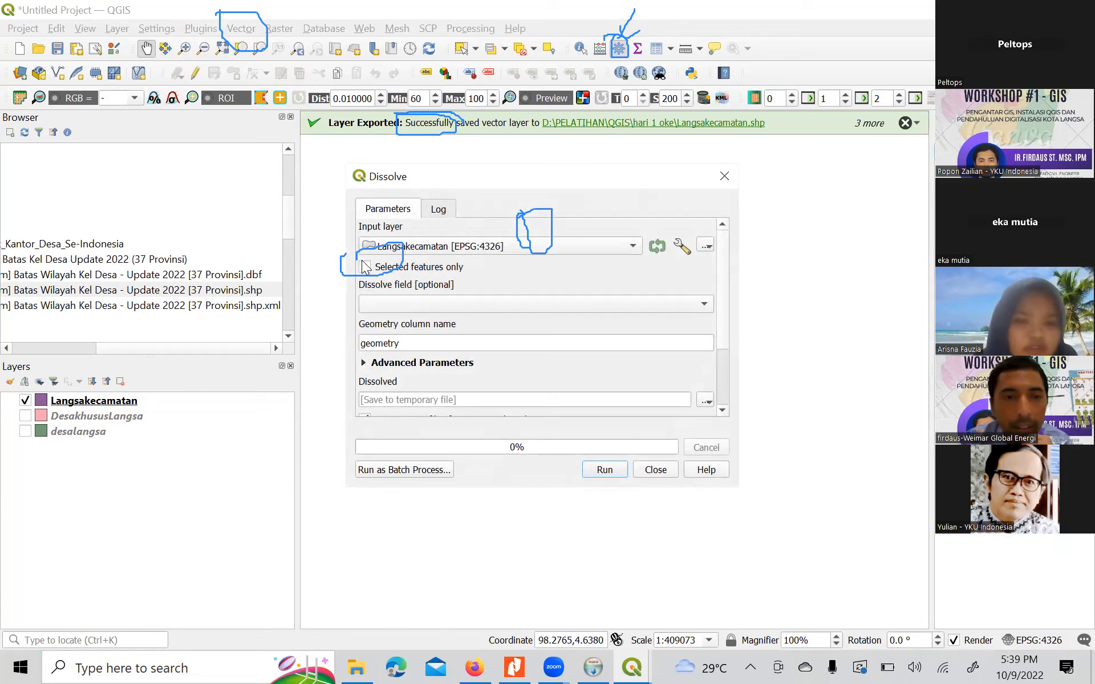
pyautogui.click(364, 267)
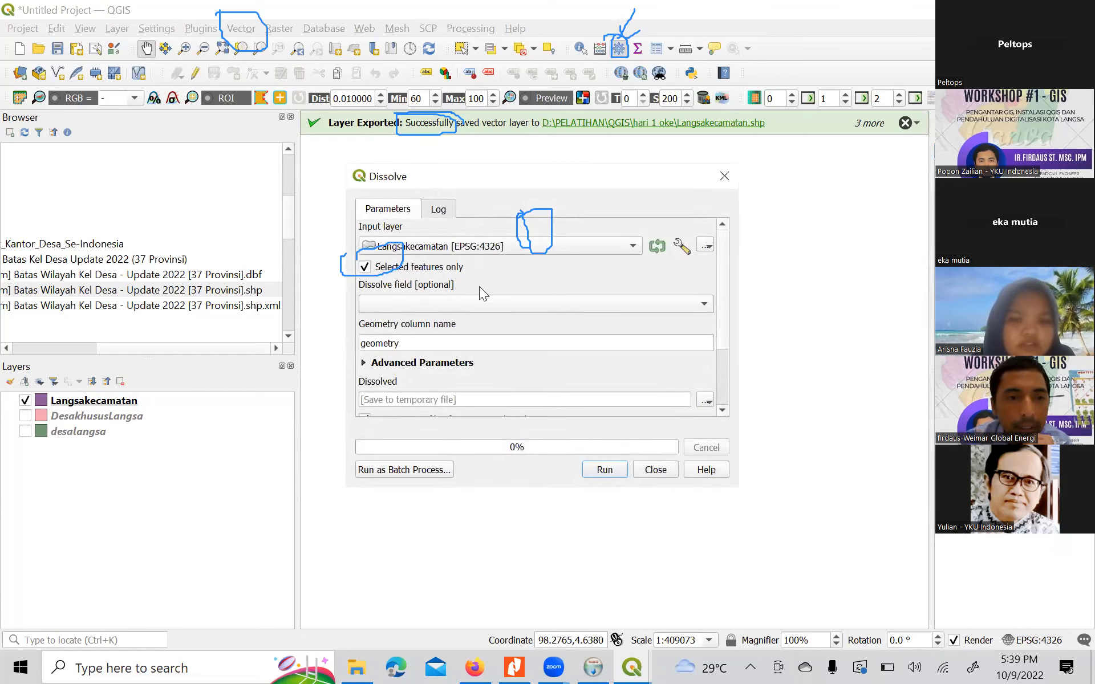
pyautogui.click(604, 469)
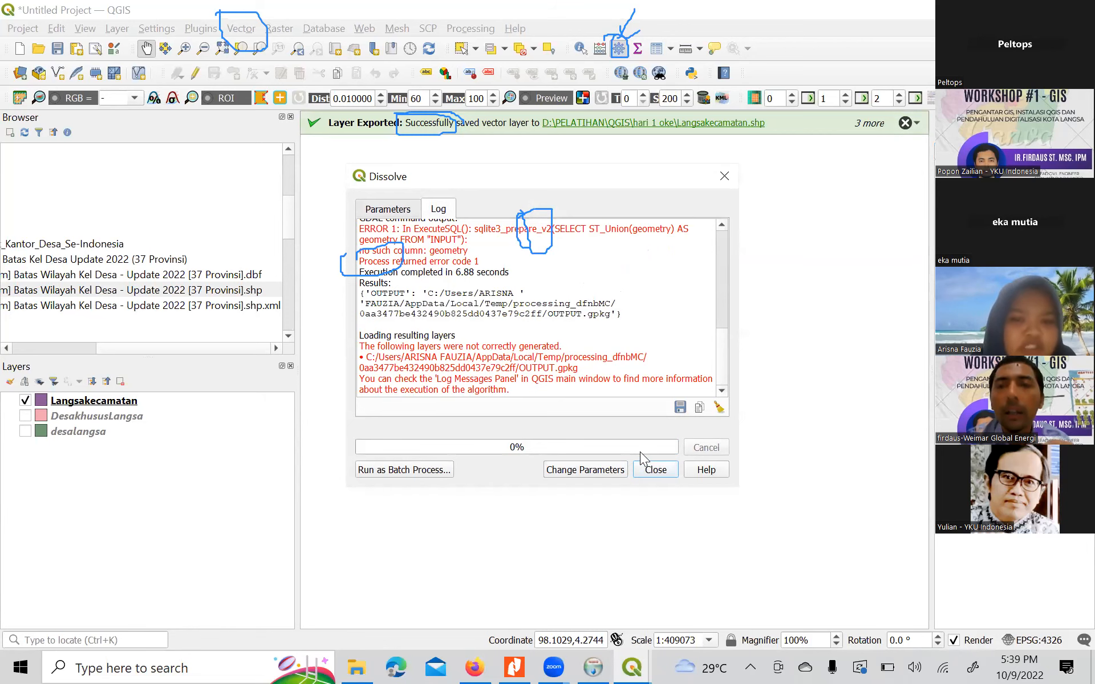
pyautogui.moveTo(722, 264); pyautogui.dragTo(732, 369)
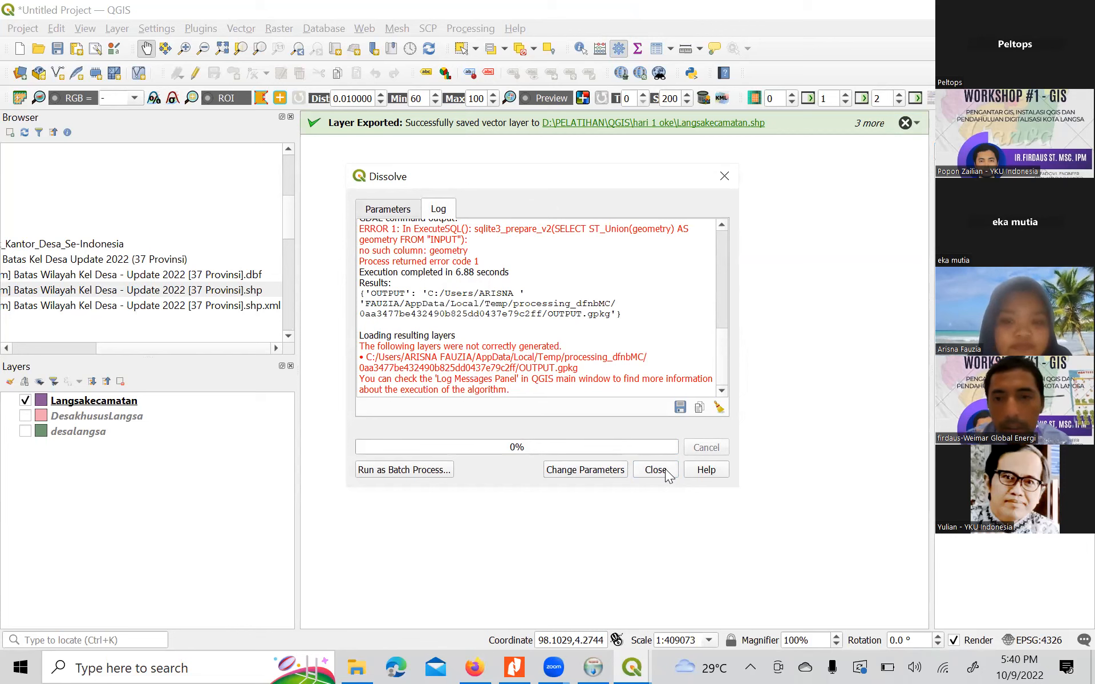
pyautogui.click(665, 469)
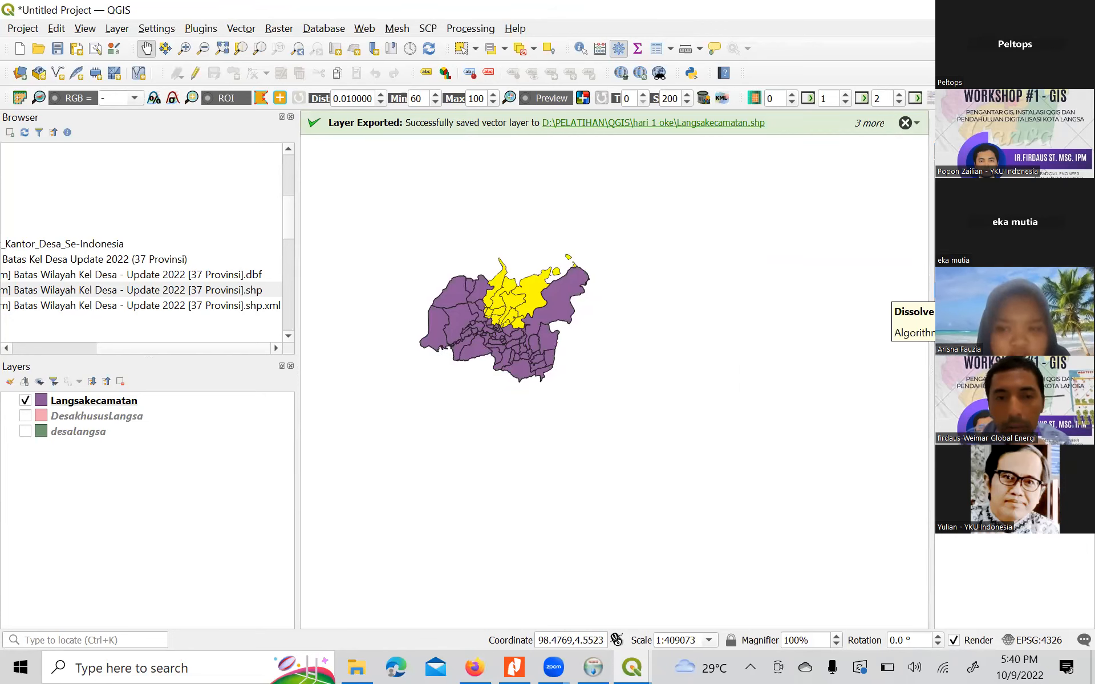
# - Retry the Dissolve algorithm on Langsakecamatan with selected features only, and highlight the gpkg extension in its log
pyautogui.doubleClick(1021, 290)
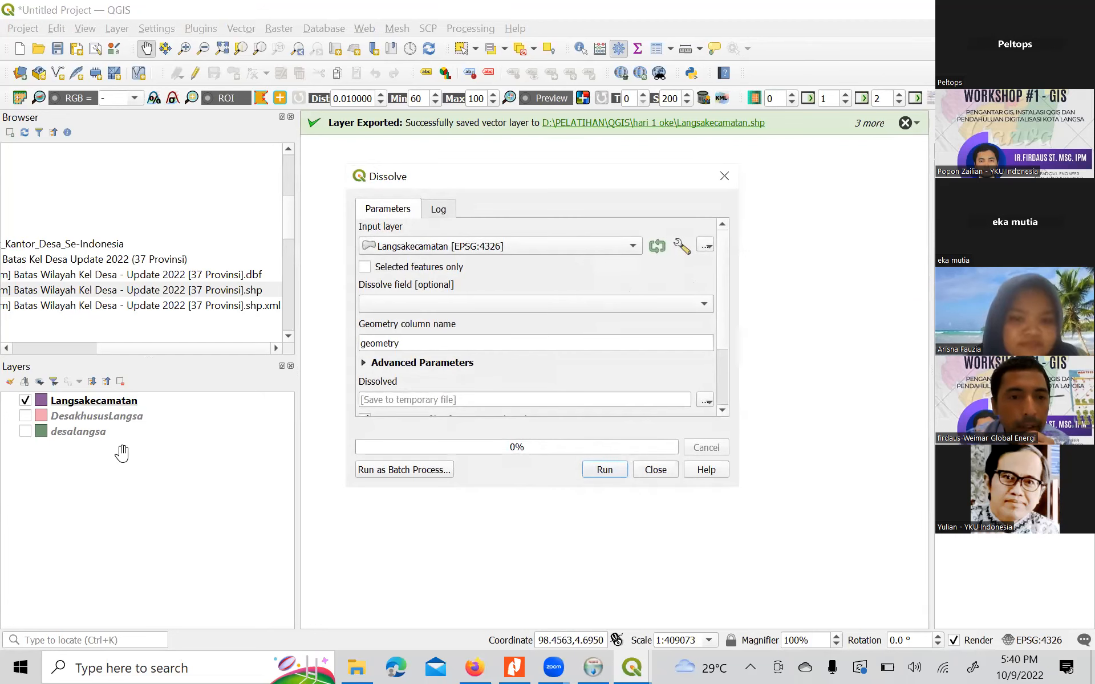
pyautogui.click(395, 266)
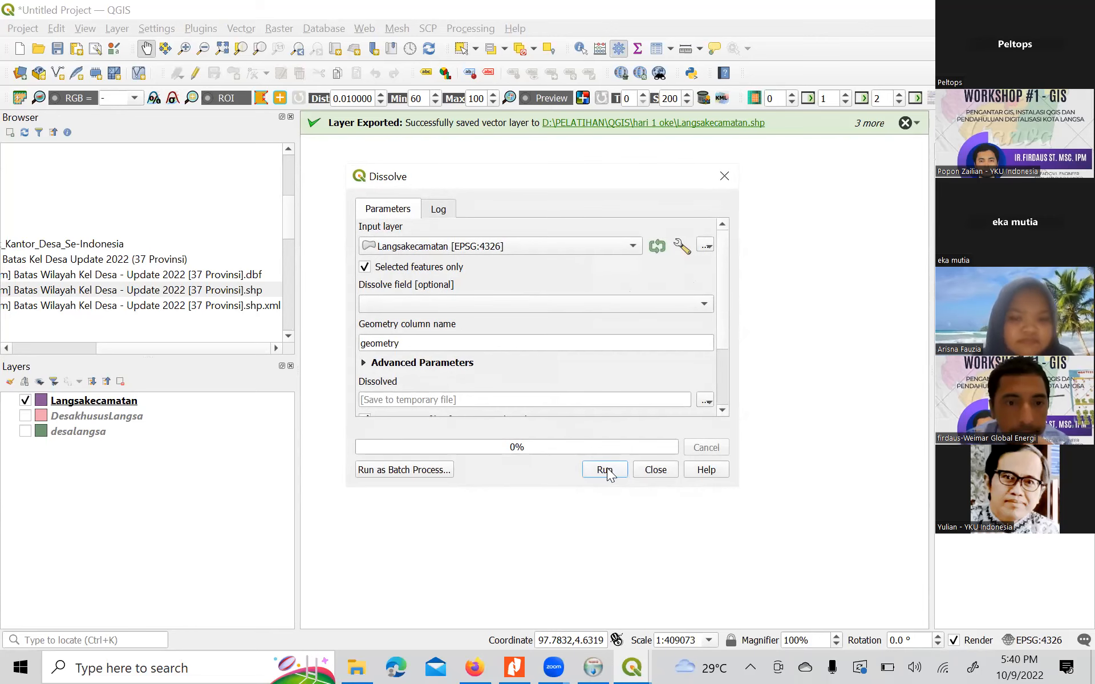
pyautogui.click(606, 471)
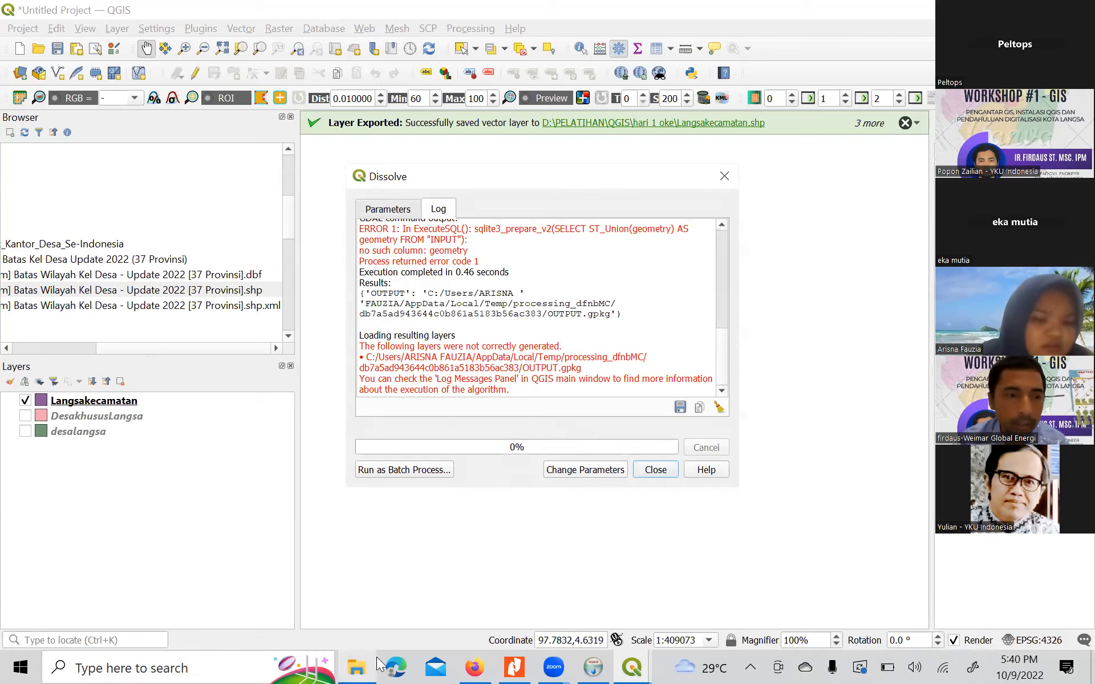
pyautogui.moveTo(582, 369); pyautogui.dragTo(564, 370)
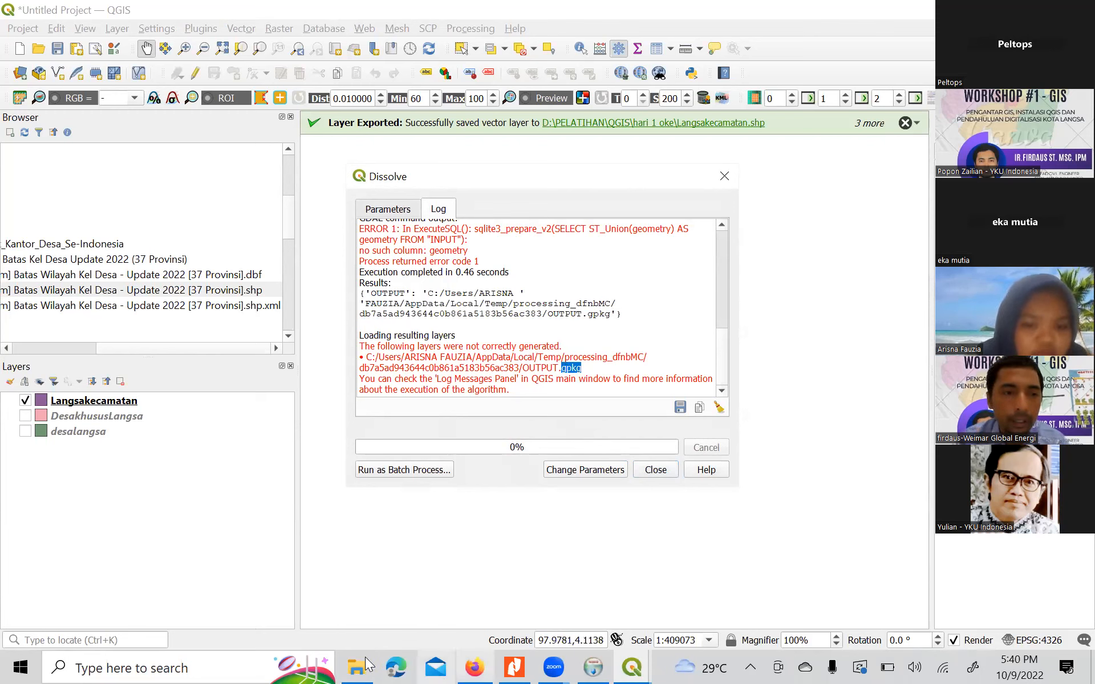
# - Check the HARI 1 folder in File Explorer, return to QGIS and close the Dissolve dialog
pyautogui.click(365, 664)
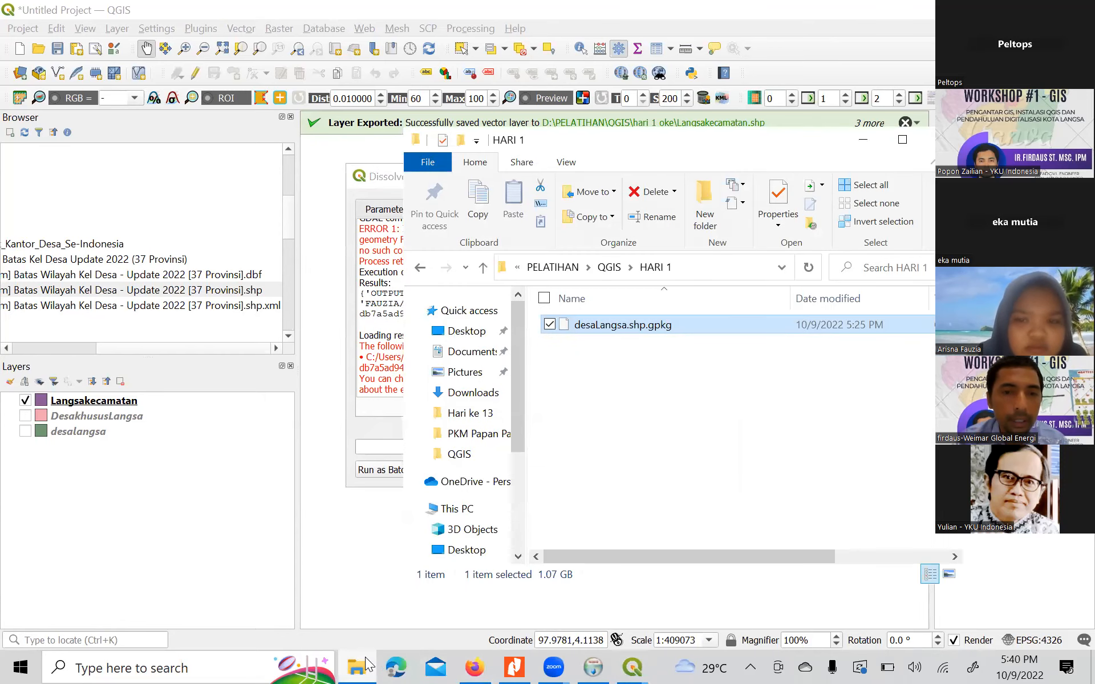
pyautogui.click(365, 665)
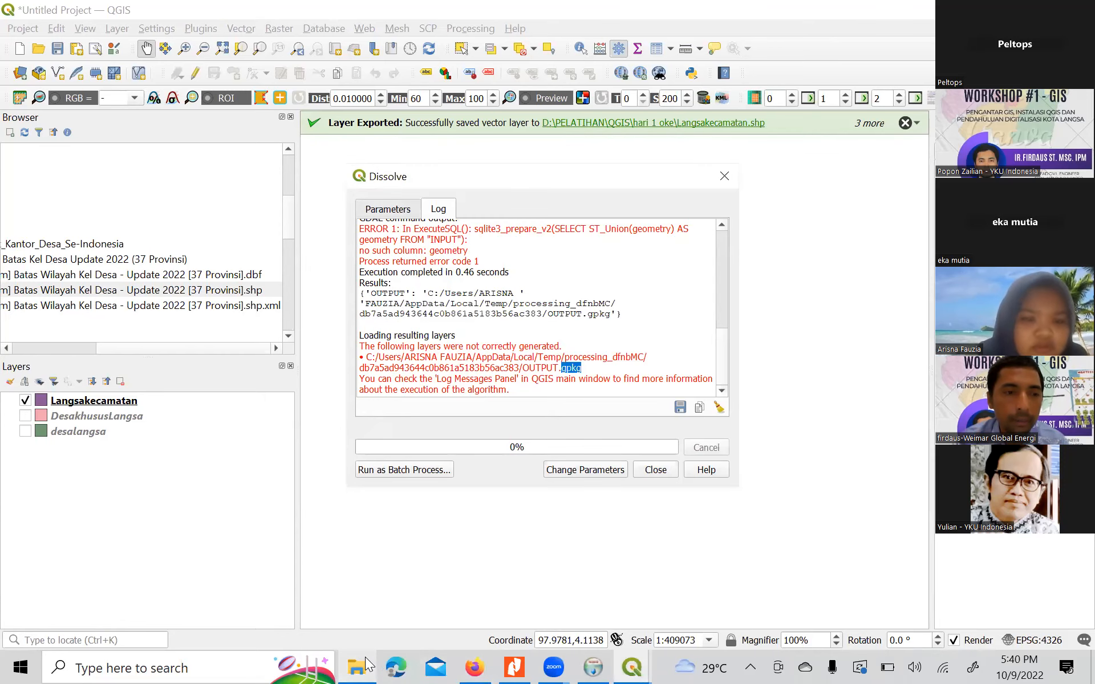
pyautogui.click(366, 665)
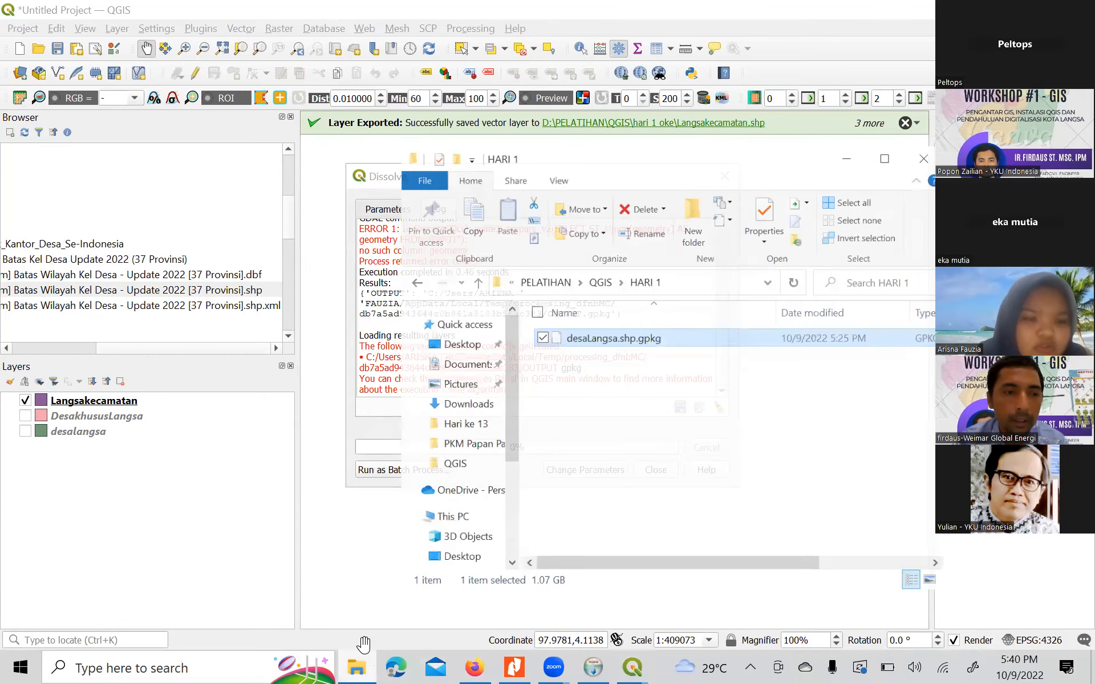
pyautogui.click(365, 665)
pyautogui.click(724, 176)
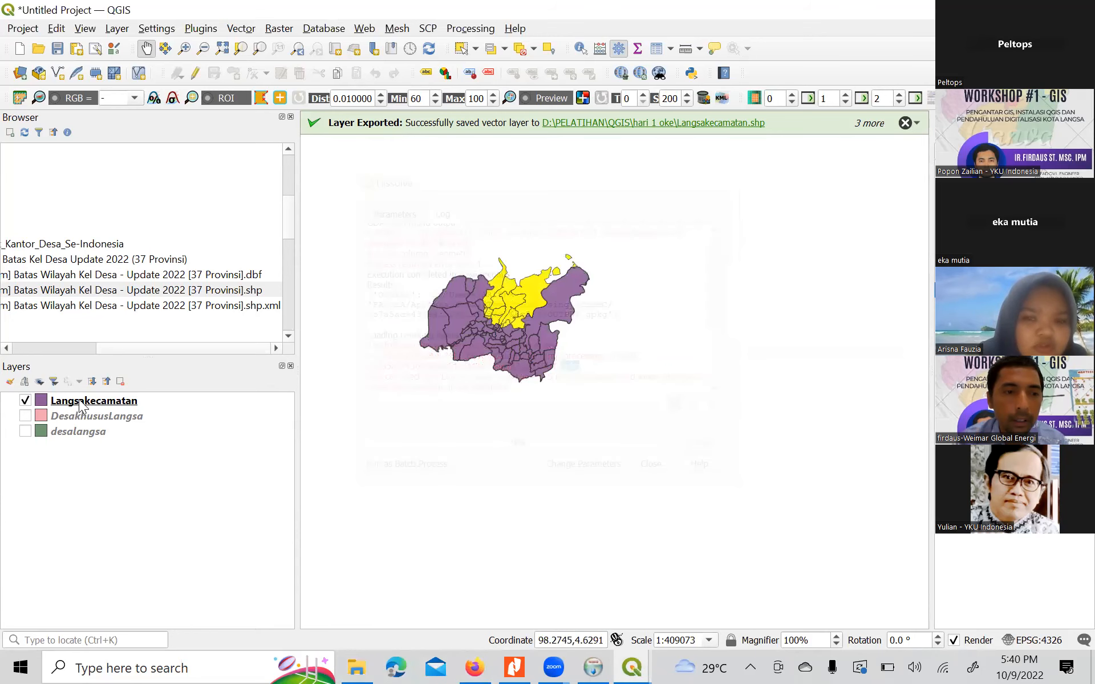
# - Show the DesakhususLangsa layer, hide Langsakecamatan, and look over the export options for DesakhususLangsa
pyautogui.click(86, 415)
pyautogui.click(26, 414)
pyautogui.click(26, 401)
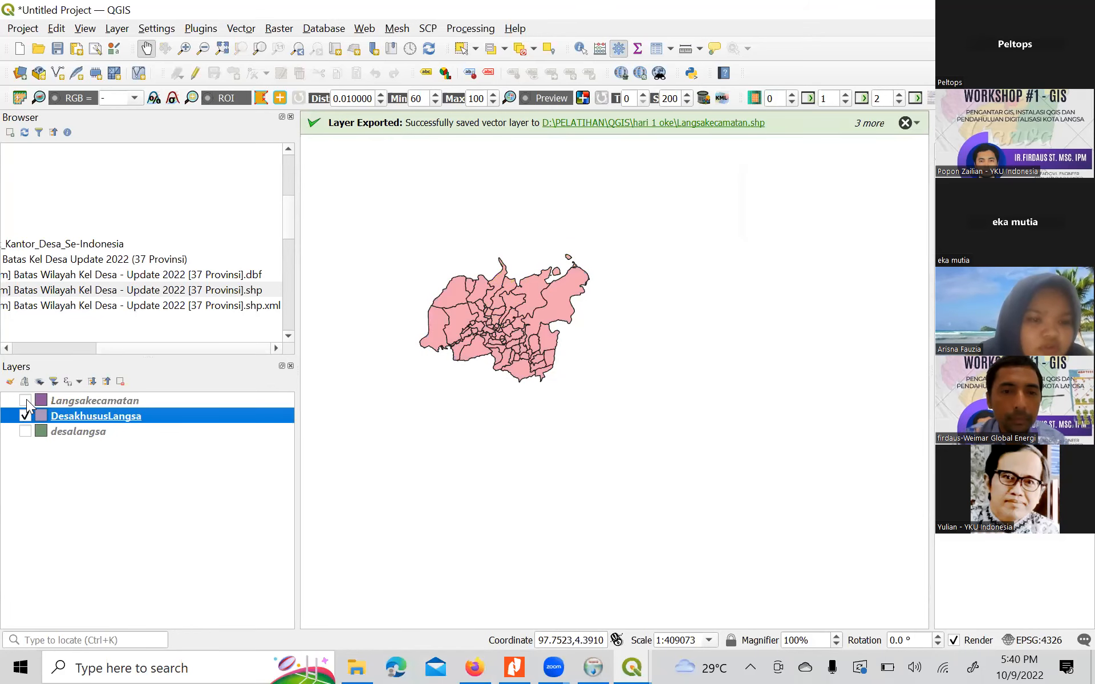
pyautogui.rightClick(72, 419)
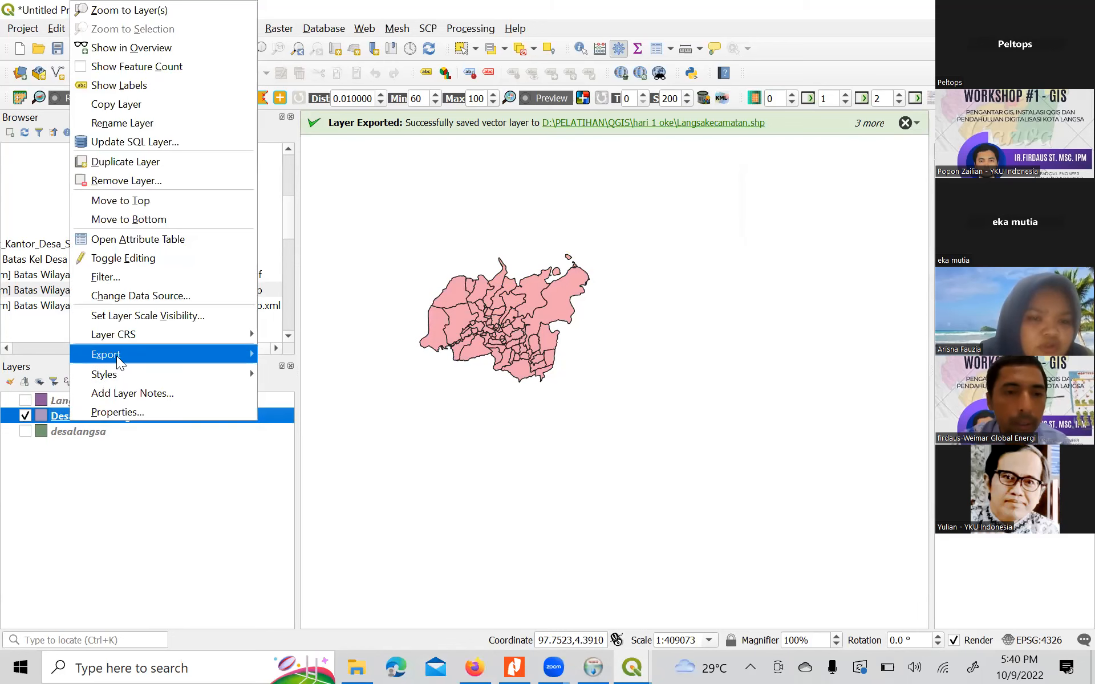
pyautogui.moveTo(119, 359)
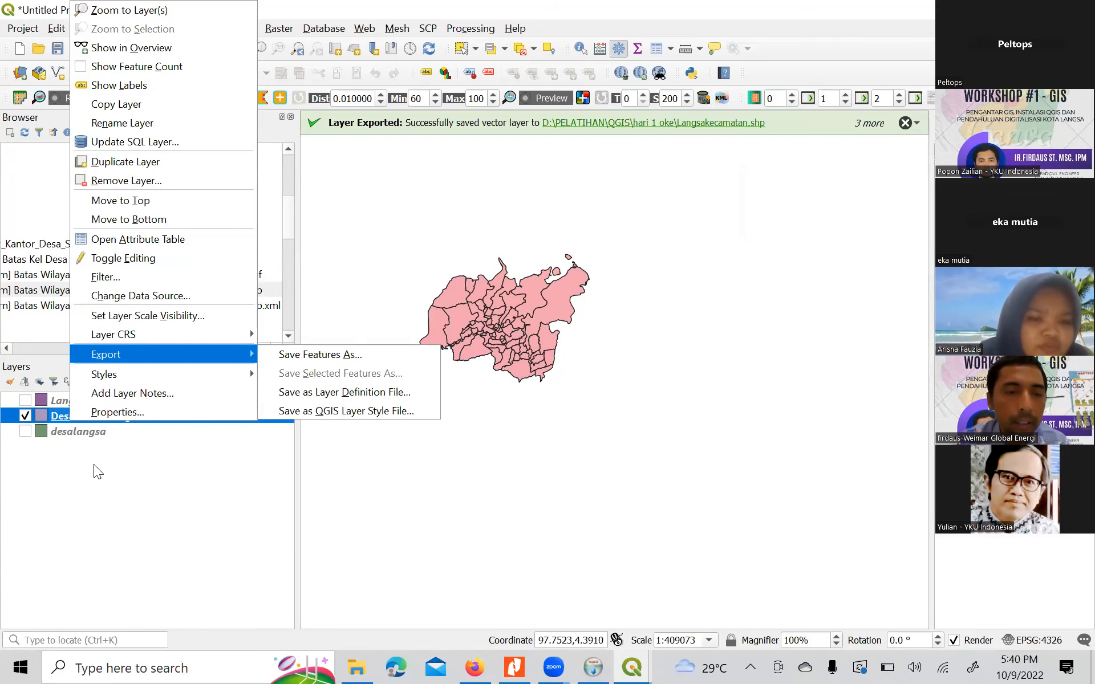
pyautogui.click(74, 421)
pyautogui.rightClick(74, 421)
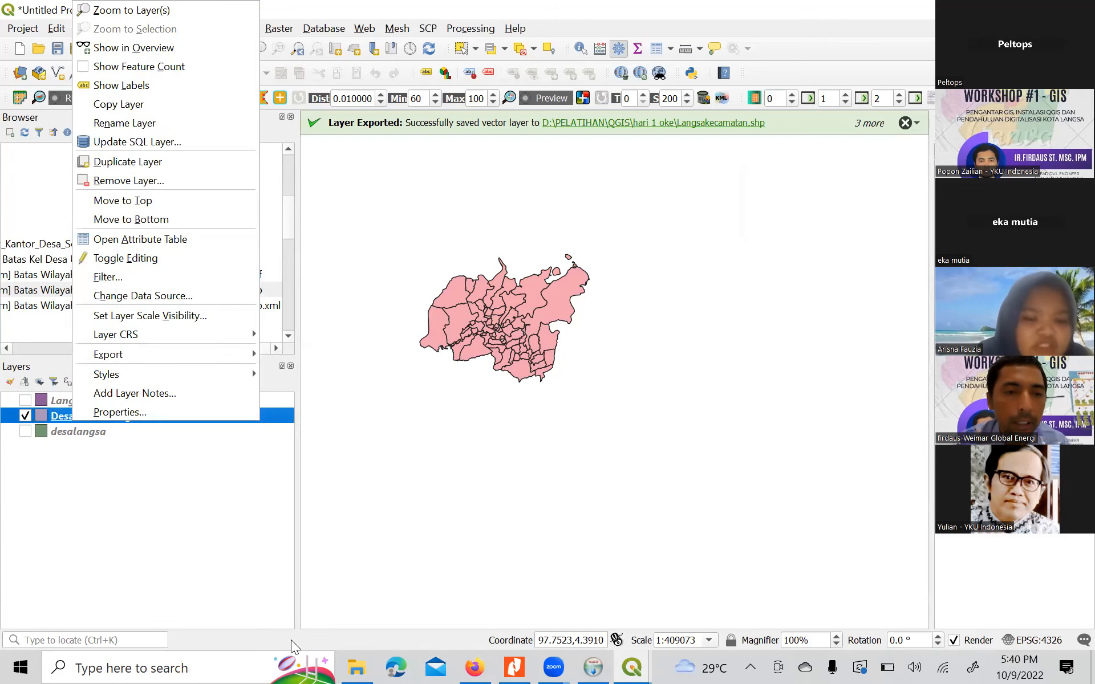
pyautogui.moveTo(354, 666)
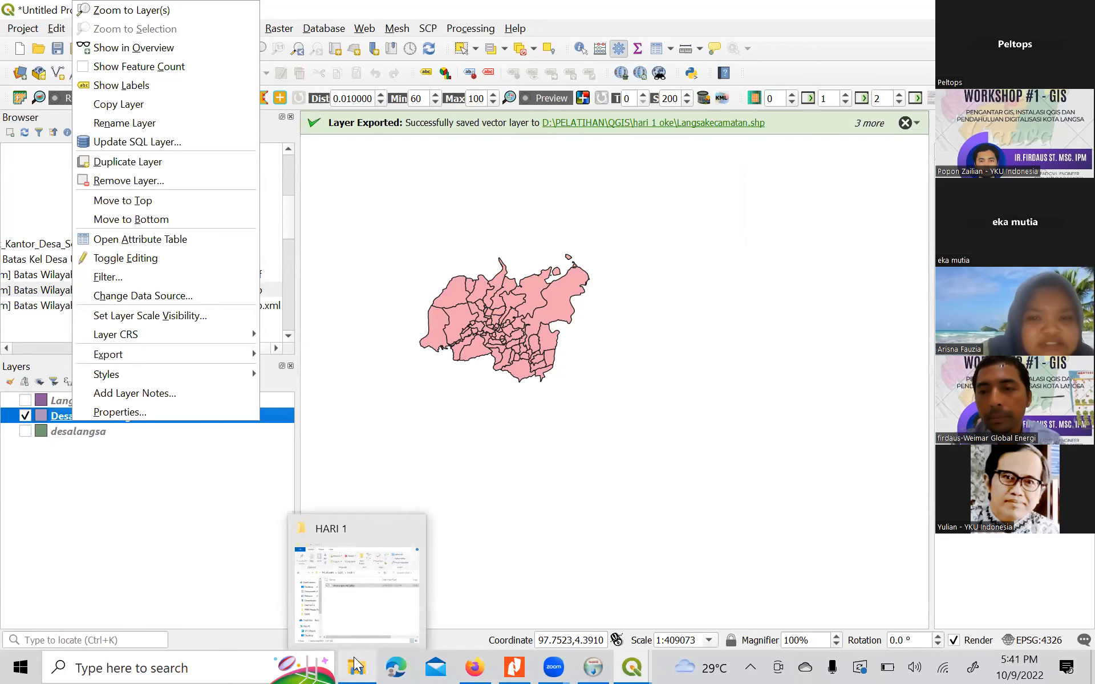
# - Browse from HARI 1 to the hari 1 oke folder in File Explorer to examine the exported shapefiles, and return to QGIS
pyautogui.click(355, 664)
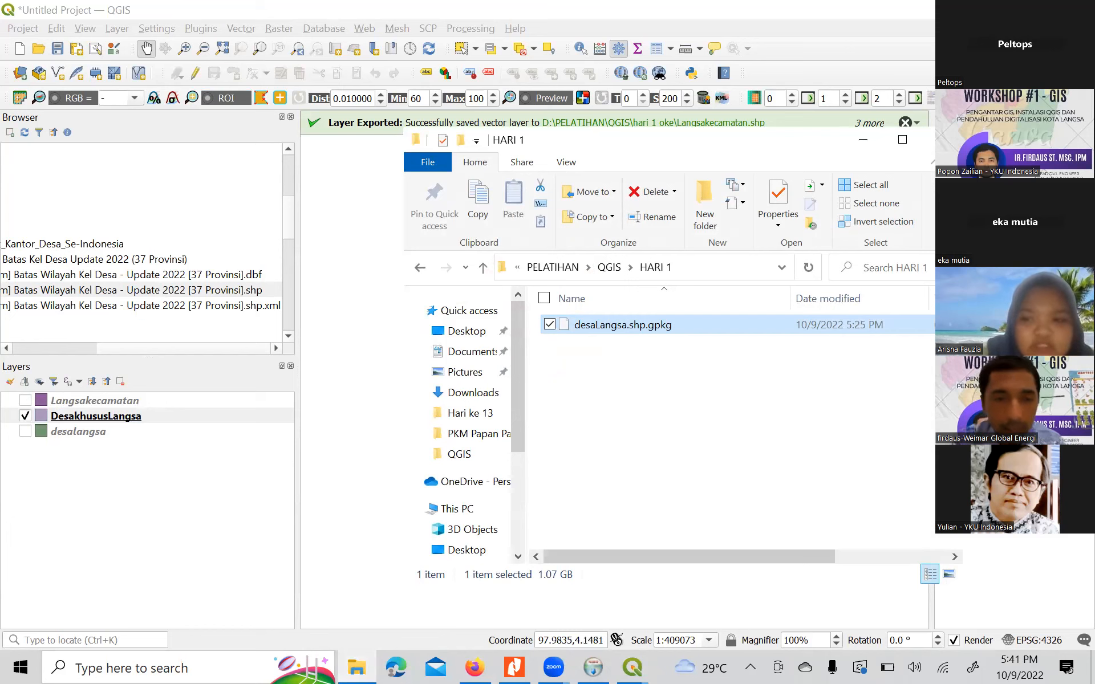
pyautogui.moveTo(963, 353); pyautogui.dragTo(1015, 353)
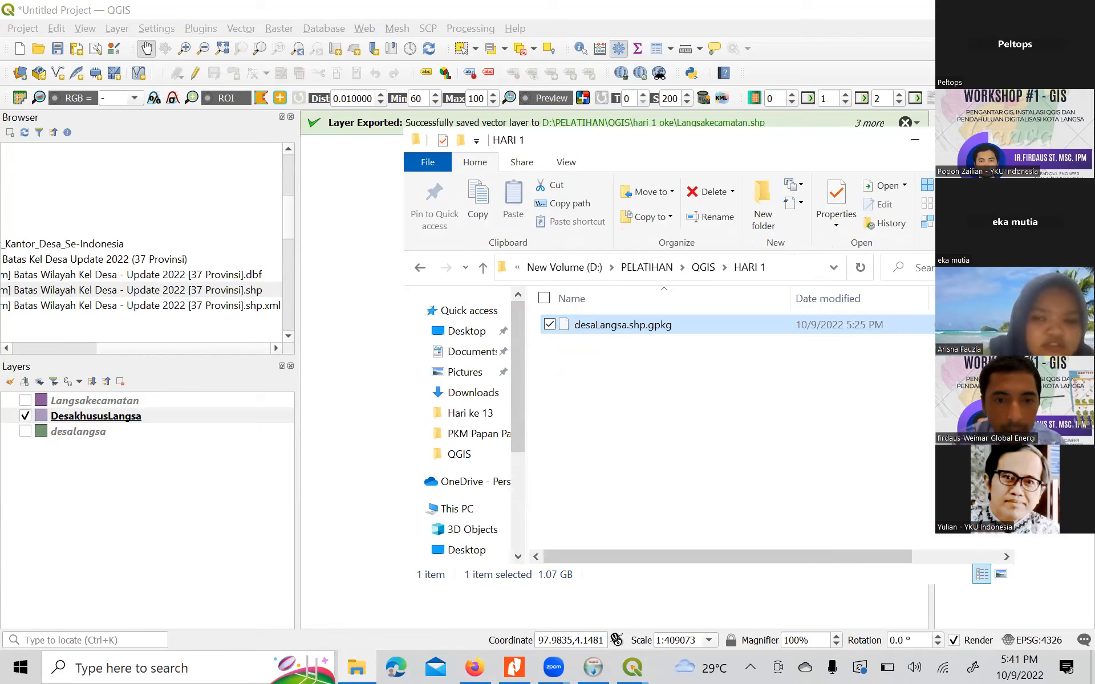
pyautogui.click(747, 376)
pyautogui.rightClick(720, 326)
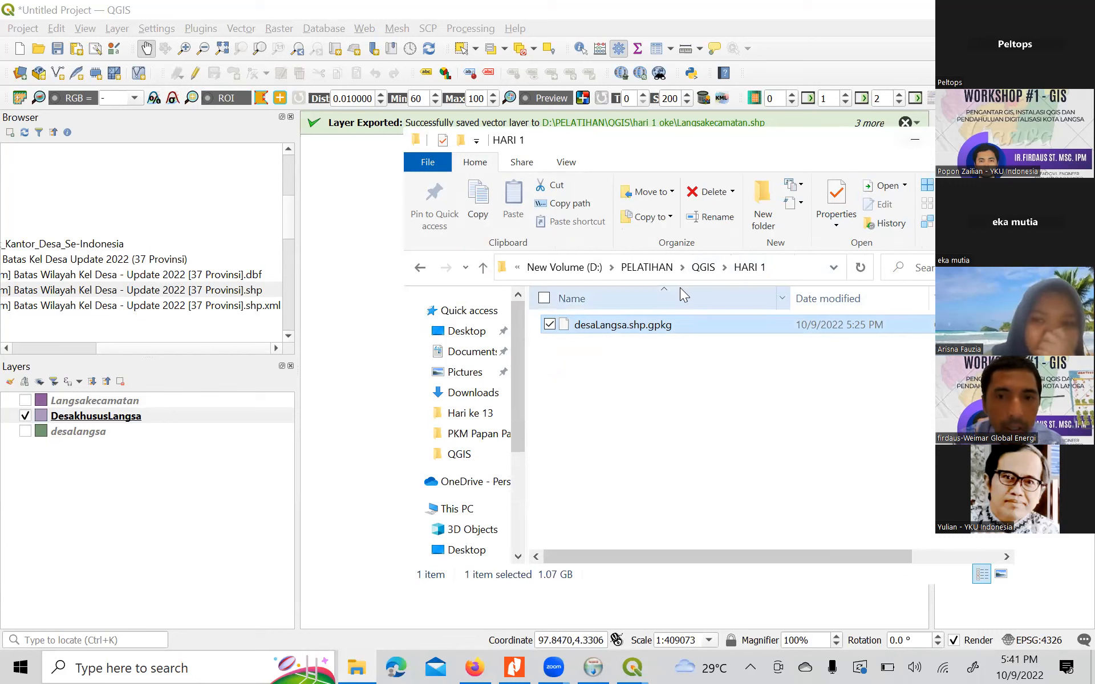
pyautogui.click(703, 267)
pyautogui.doubleClick(601, 380)
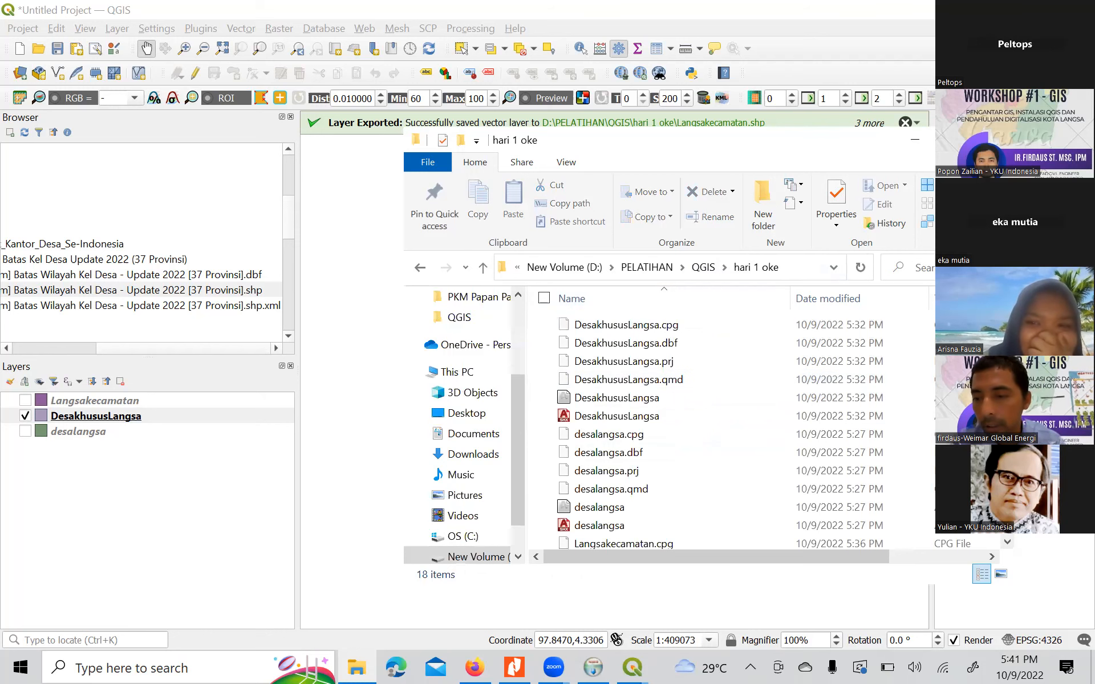
pyautogui.click(915, 139)
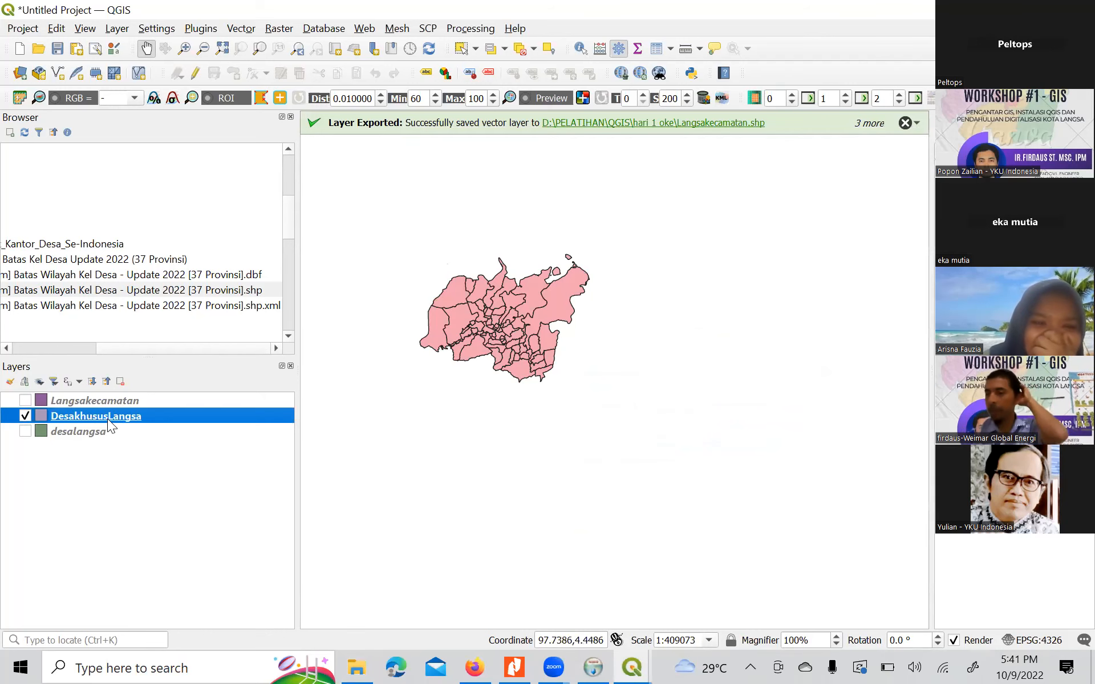
# - Make the Langsakecamatan layer visible again and dismiss the most recent layer export messages
pyautogui.click(112, 402)
pyautogui.click(25, 400)
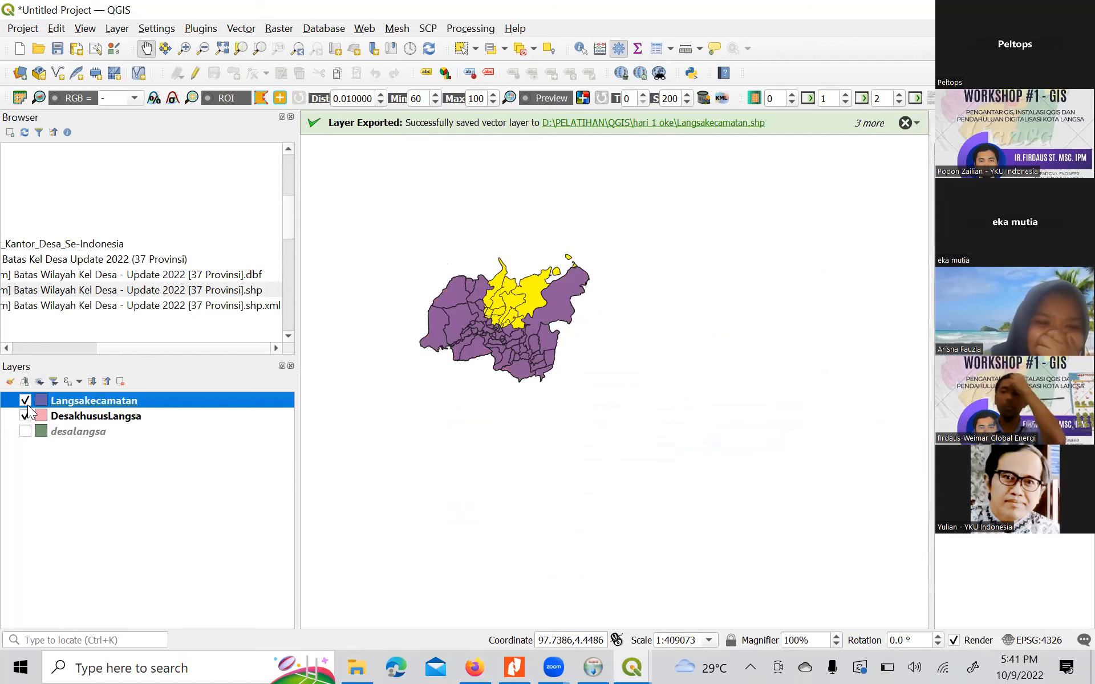
pyautogui.click(26, 416)
pyautogui.click(25, 416)
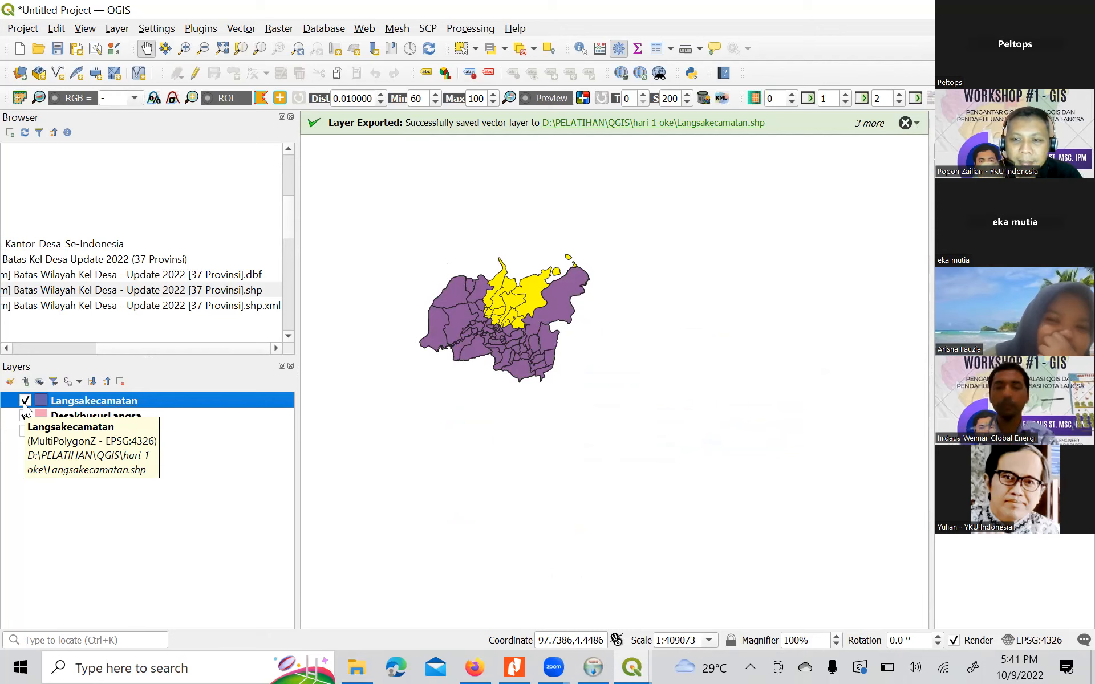
pyautogui.click(905, 124)
pyautogui.click(905, 124)
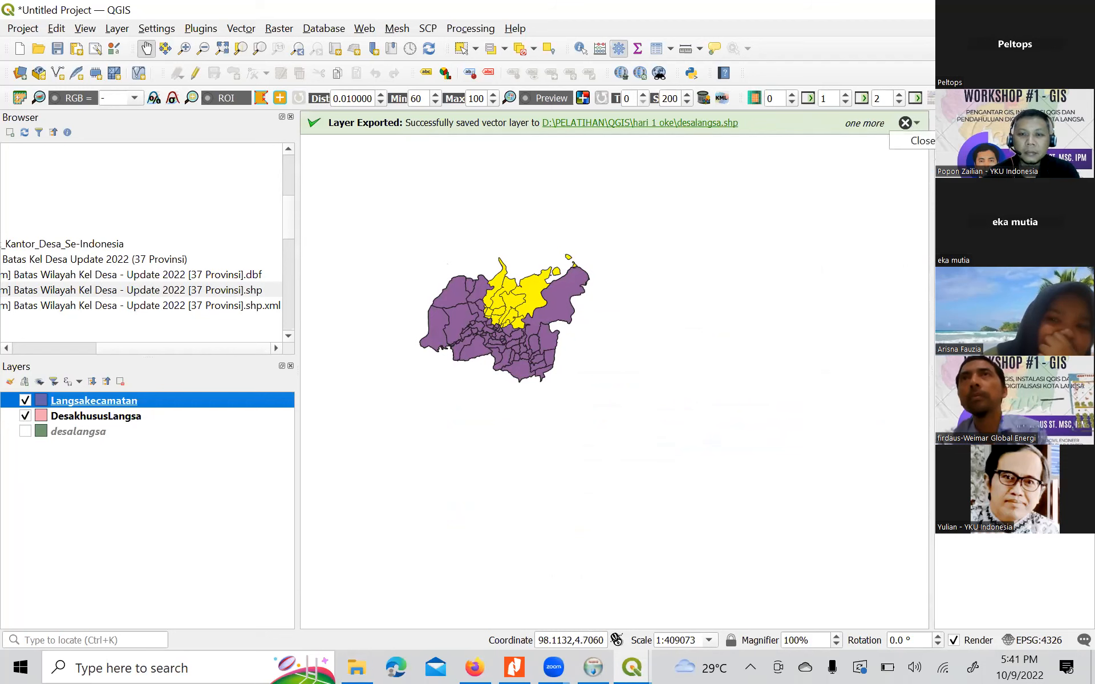
pyautogui.scroll(1, 302, 365)
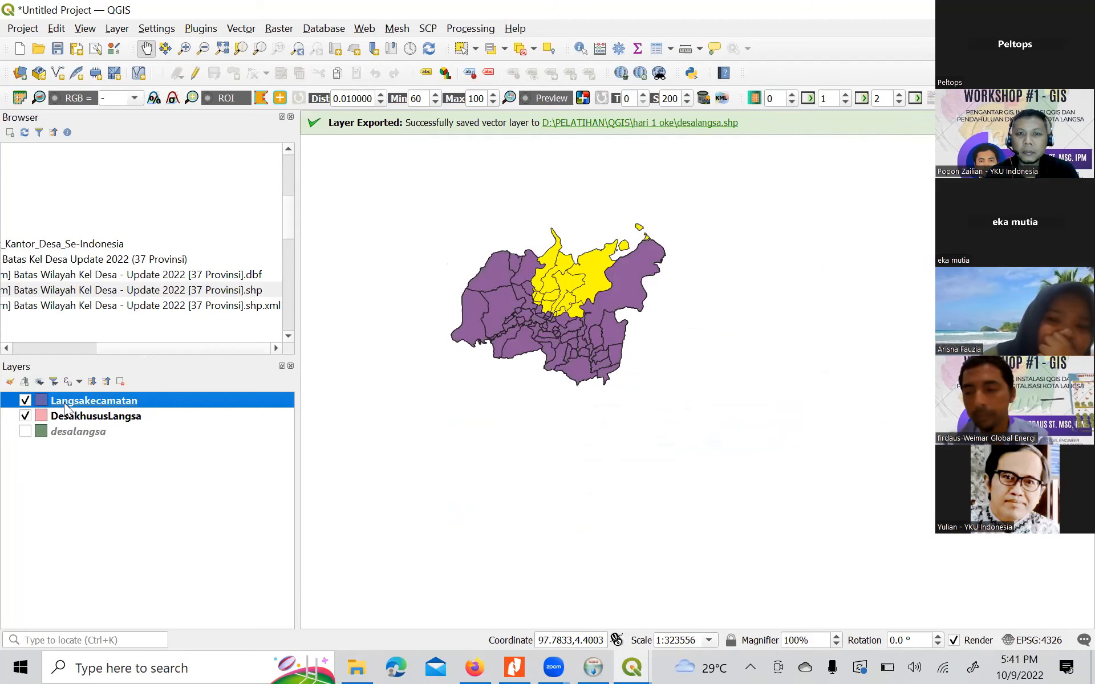
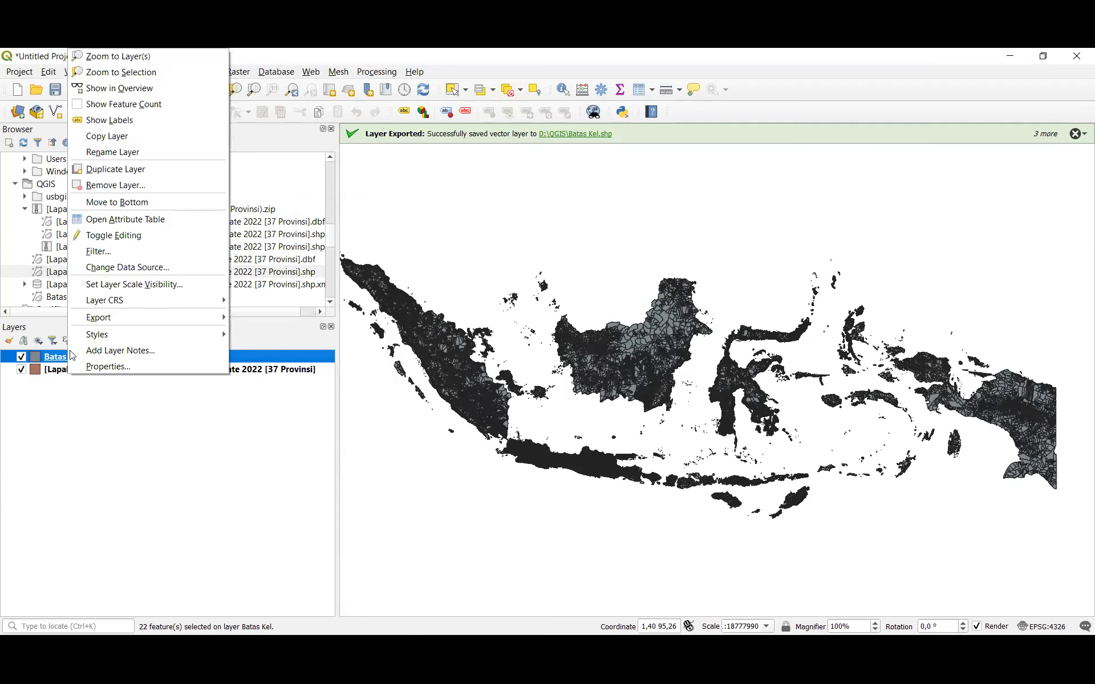
# - Open the attribute table of the Batas Kel layer in table view and maximize its window
pyautogui.rightClick(57, 357)
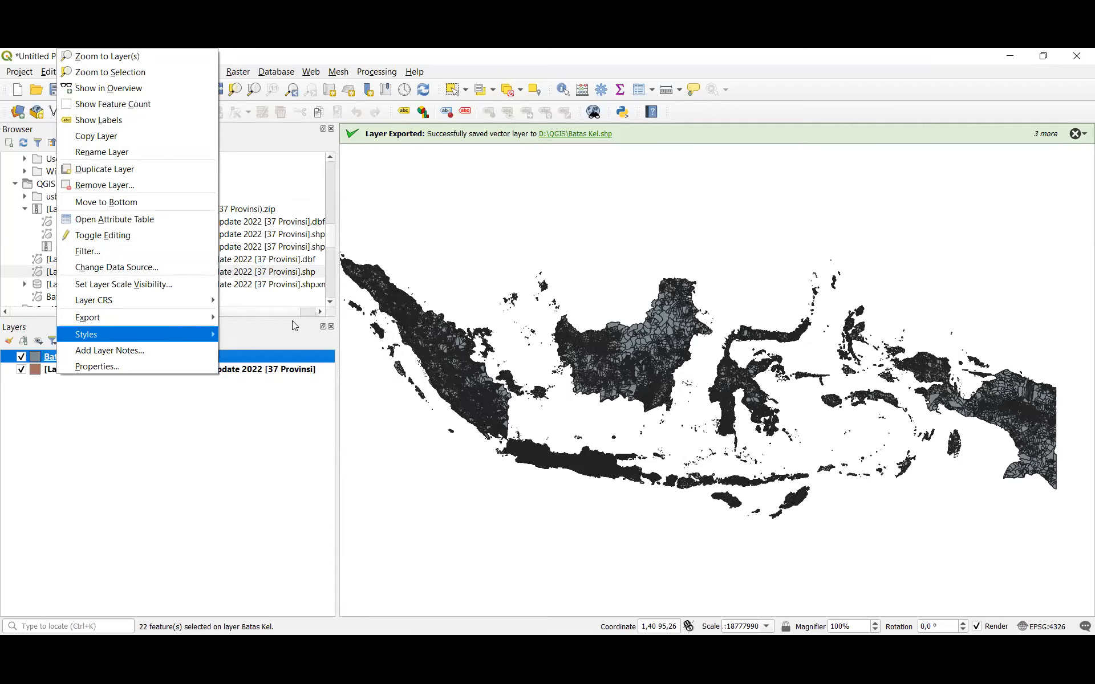
pyautogui.click(105, 376)
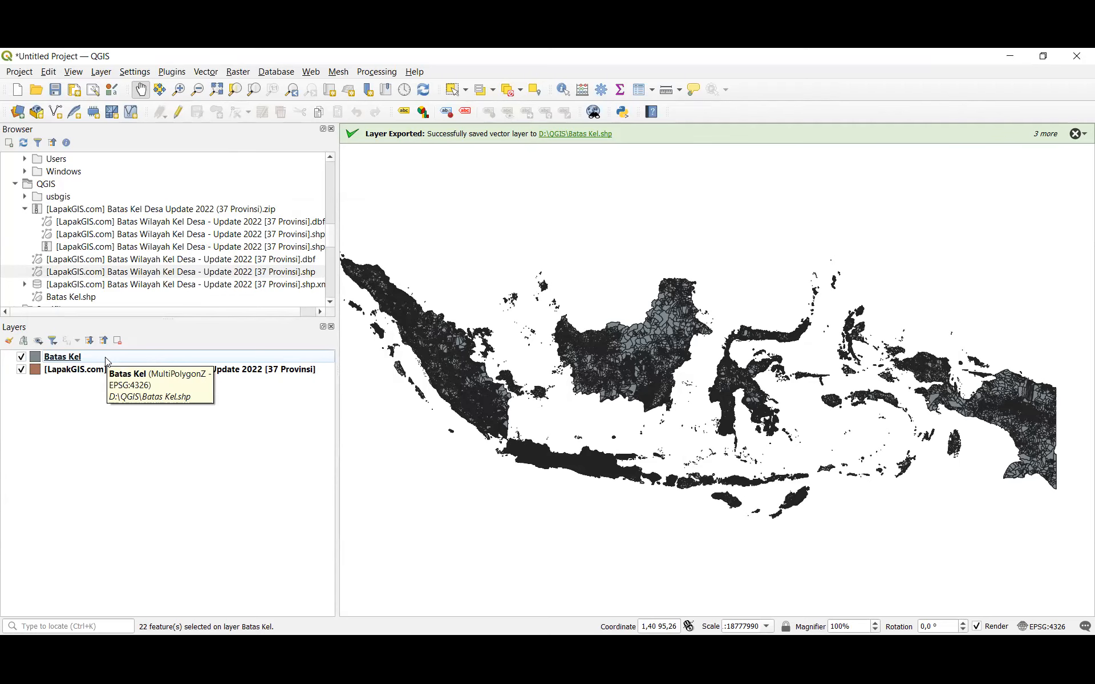
pyautogui.rightClick(107, 361)
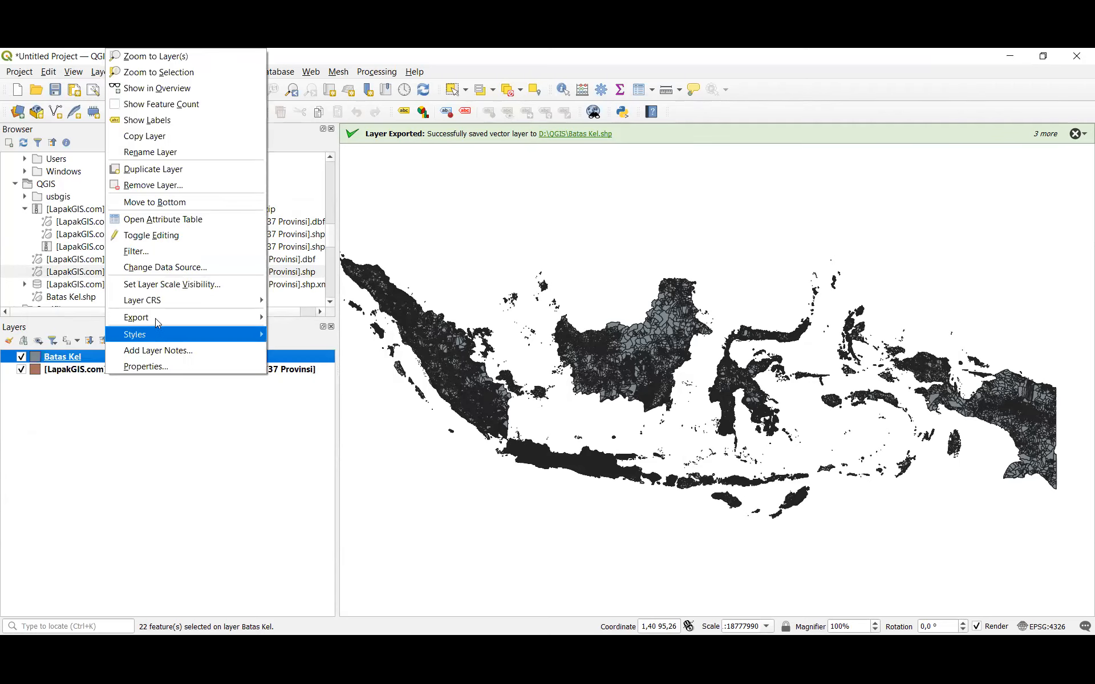
pyautogui.moveTo(156, 316)
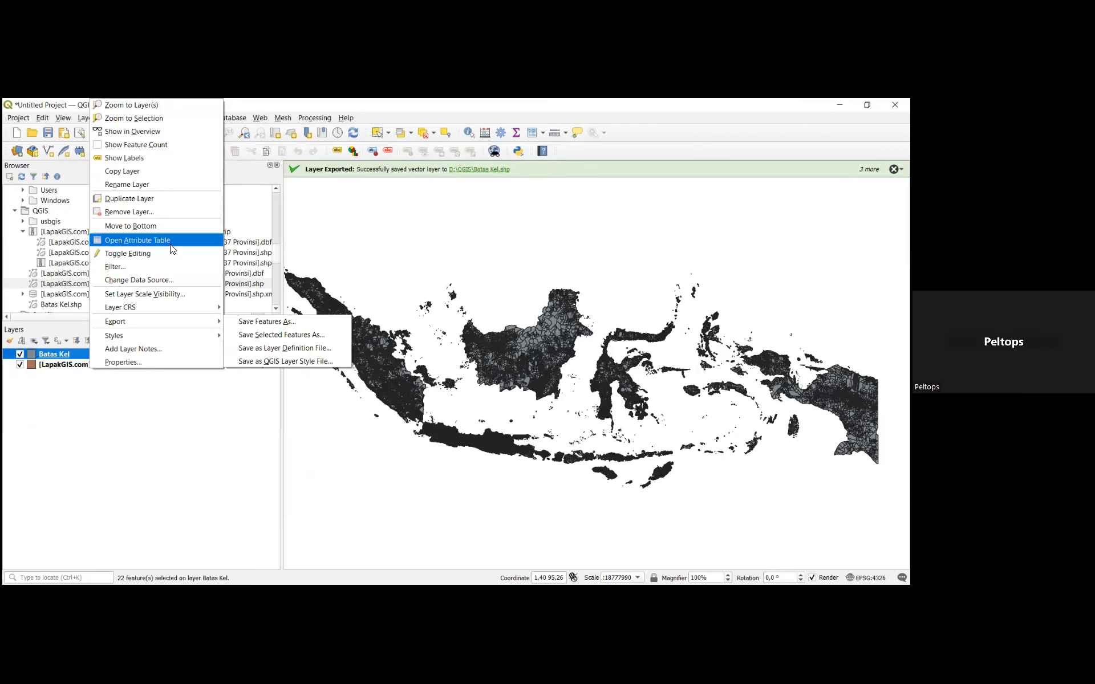
pyautogui.click(281, 297)
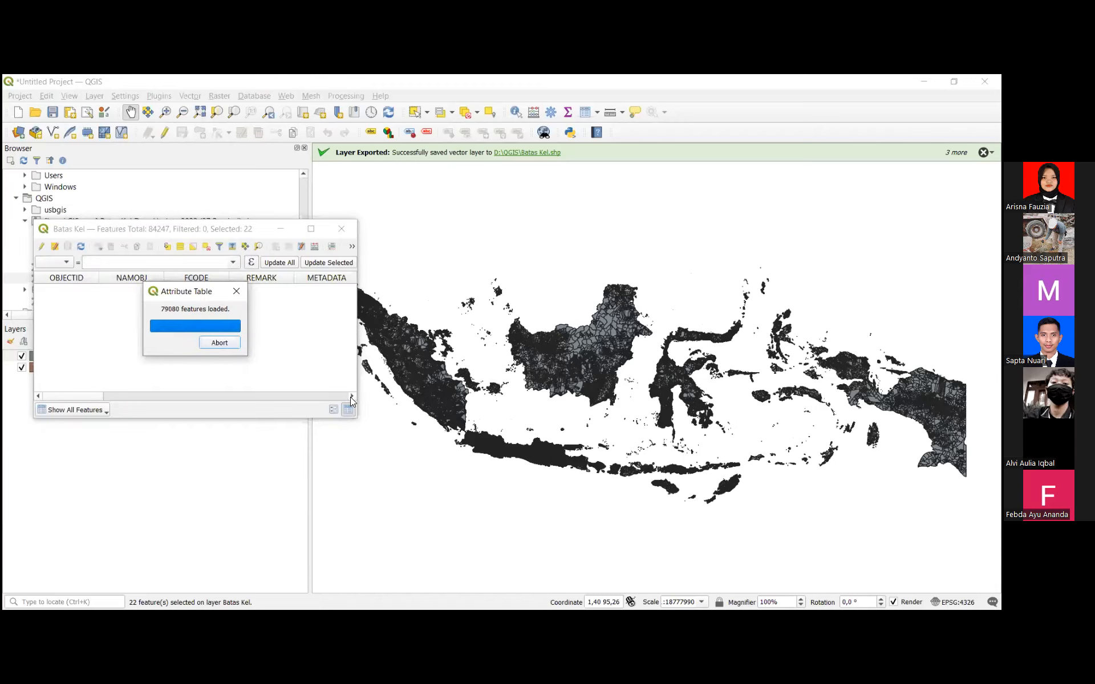
pyautogui.click(348, 411)
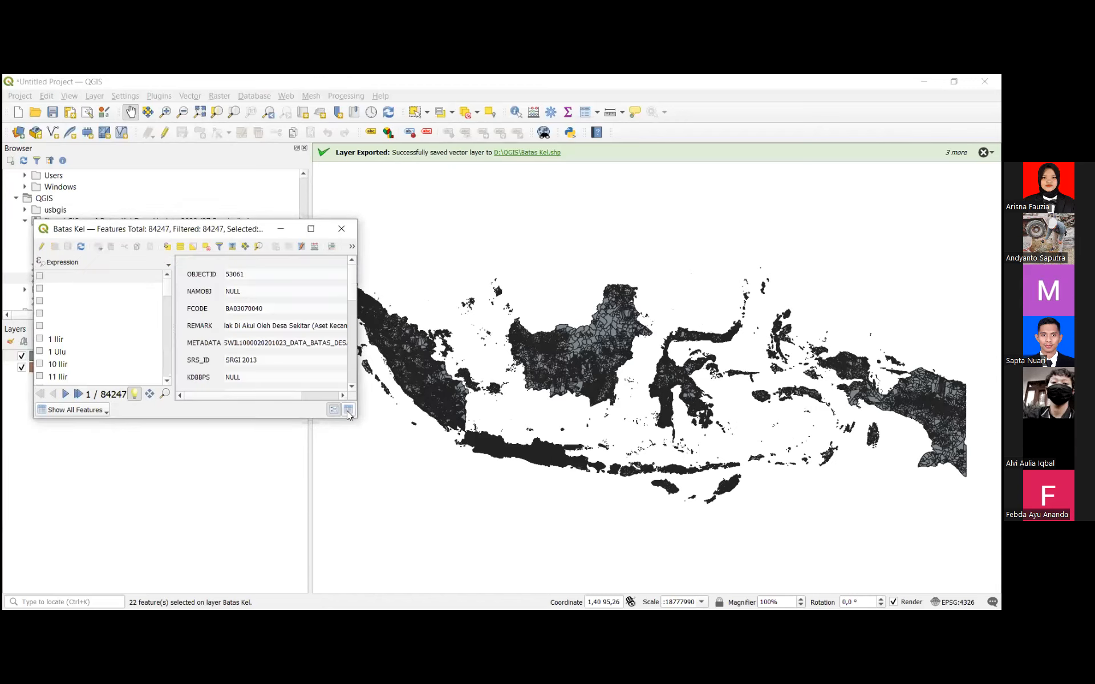
pyautogui.click(348, 411)
pyautogui.click(311, 229)
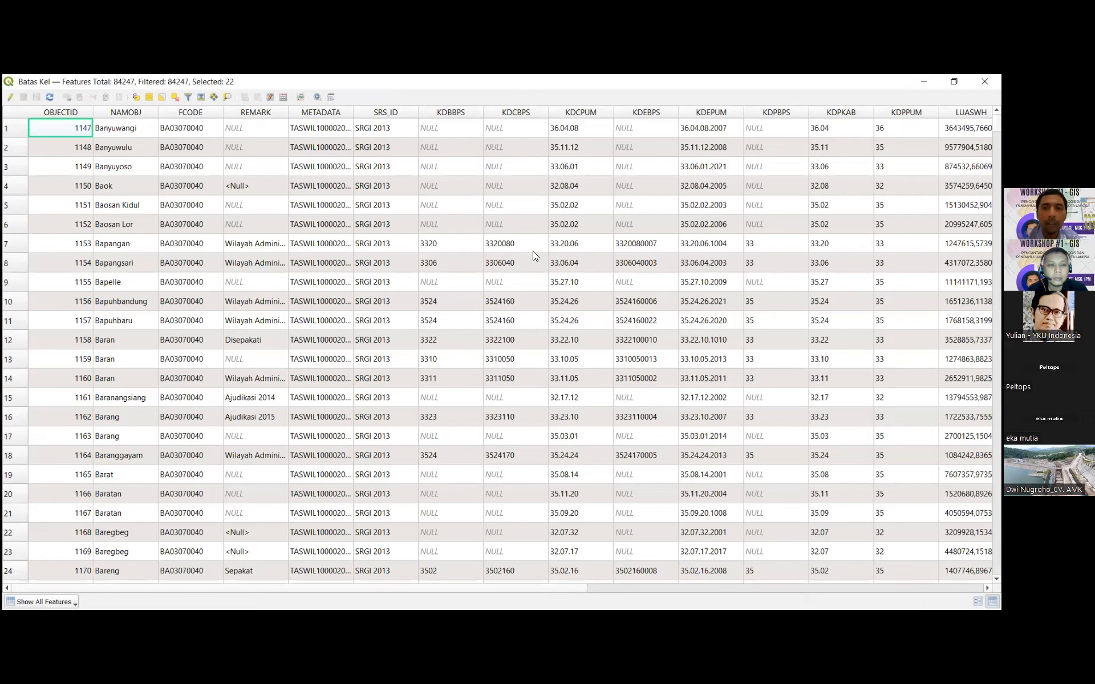
# - Open the form for selecting and filtering features in the Batas Kel attribute table and activate its WADMKK field
pyautogui.click(188, 98)
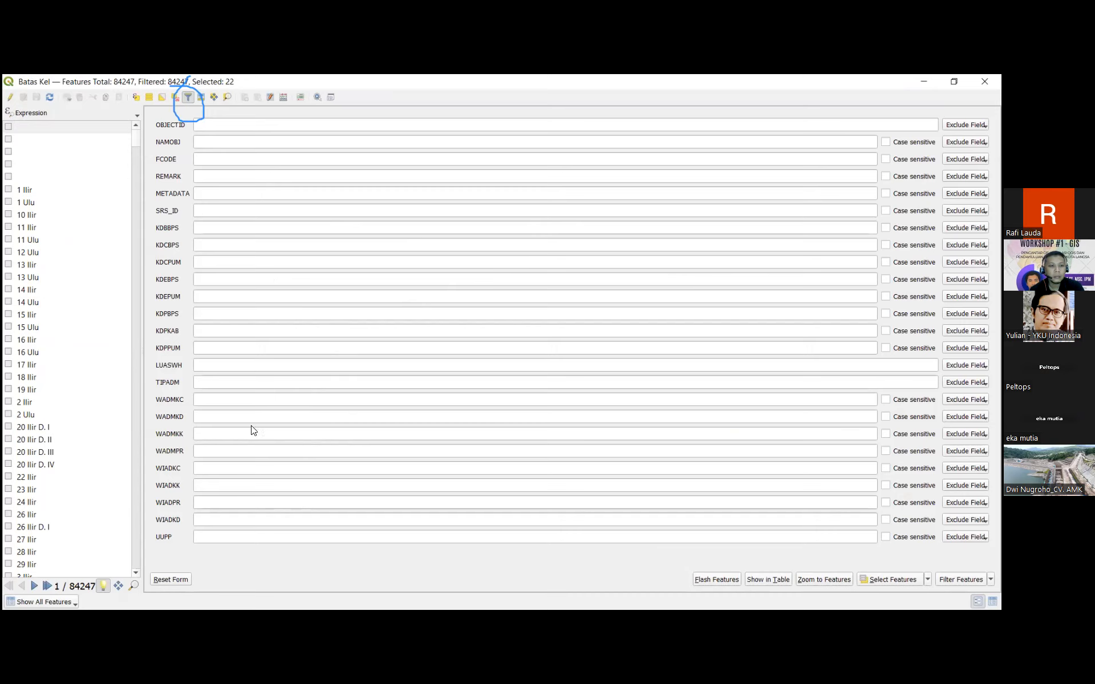
pyautogui.click(231, 432)
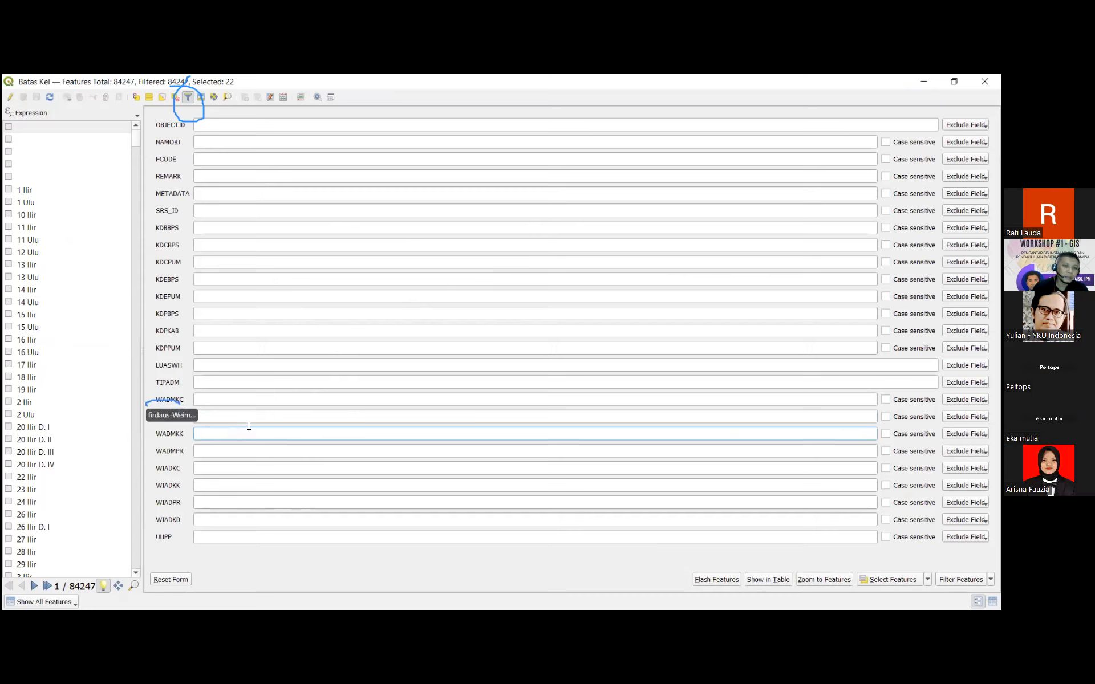
pyautogui.click(256, 402)
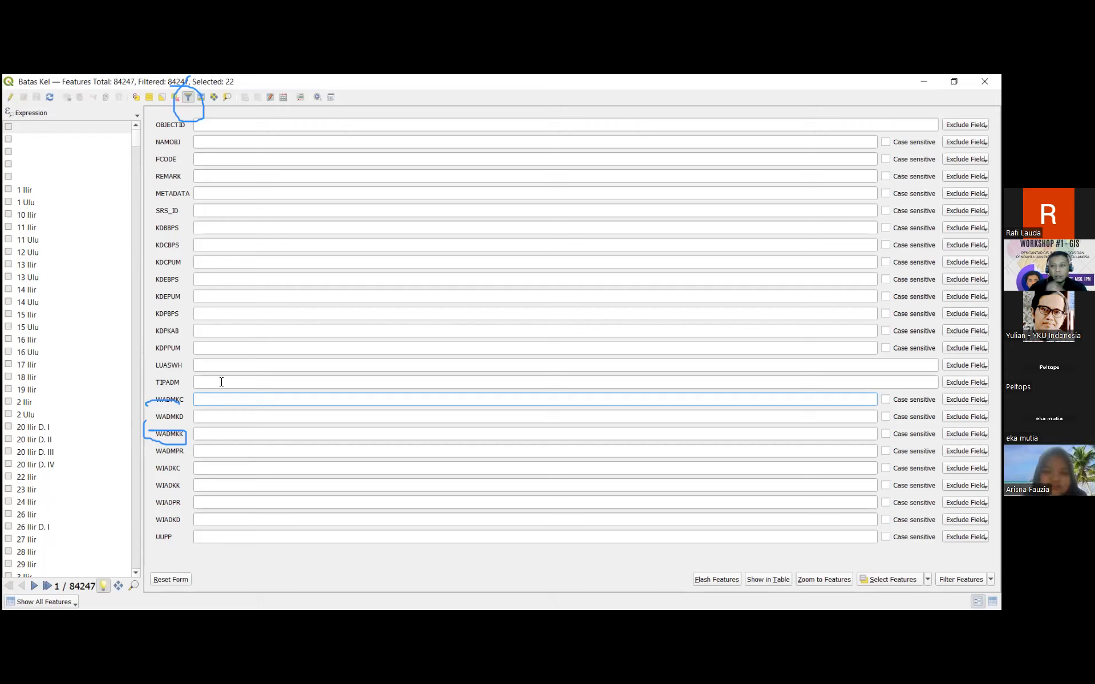
pyautogui.write('Metr')
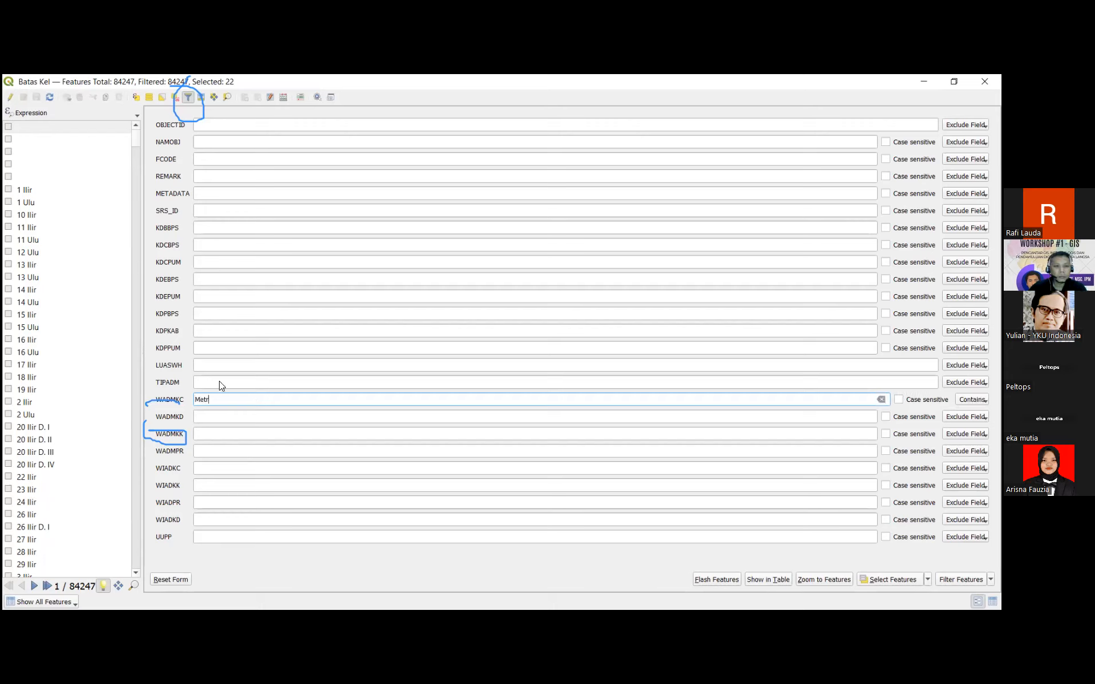
pyautogui.write('o')
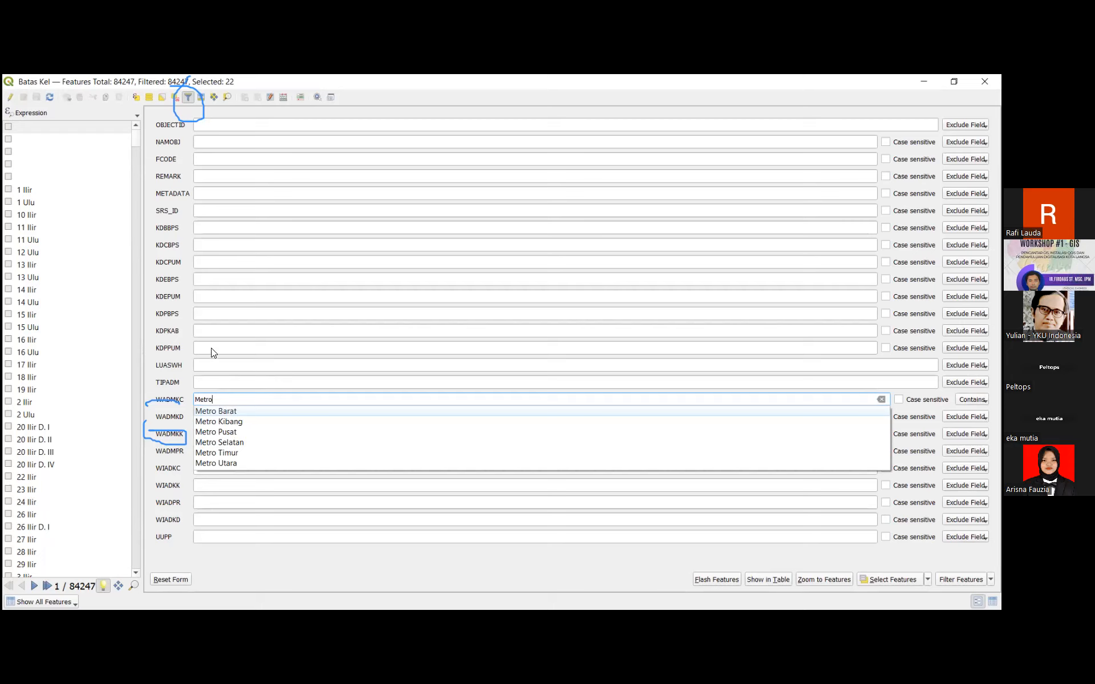
pyautogui.click(219, 402)
pyautogui.moveTo(220, 400); pyautogui.dragTo(183, 400)
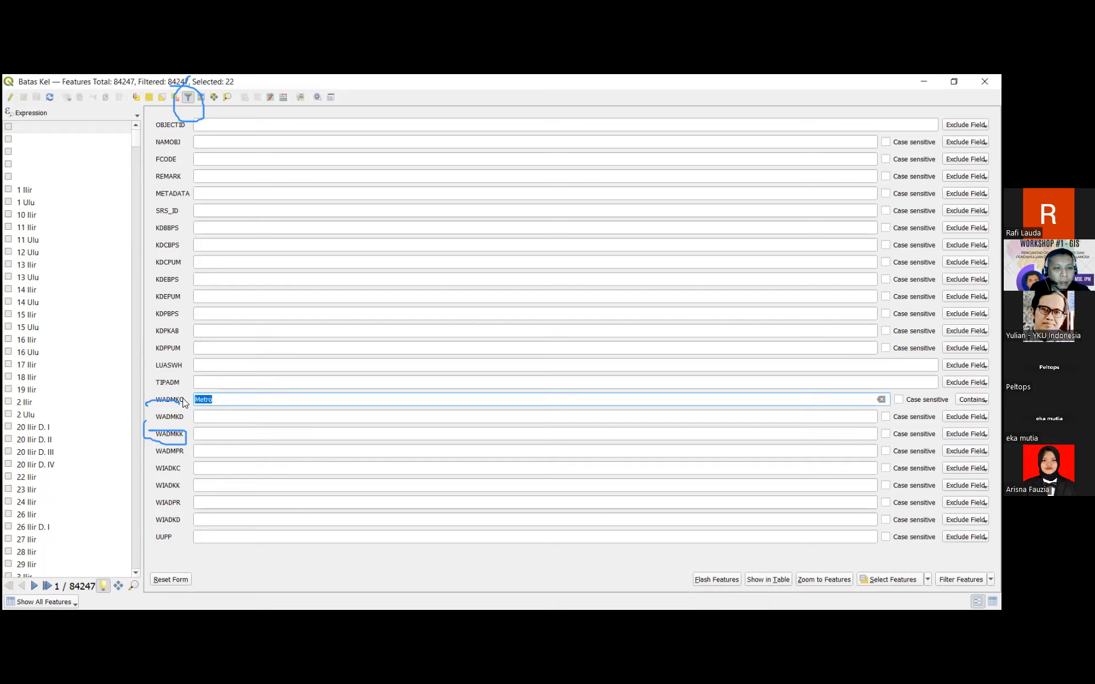
pyautogui.press('BackSpace')
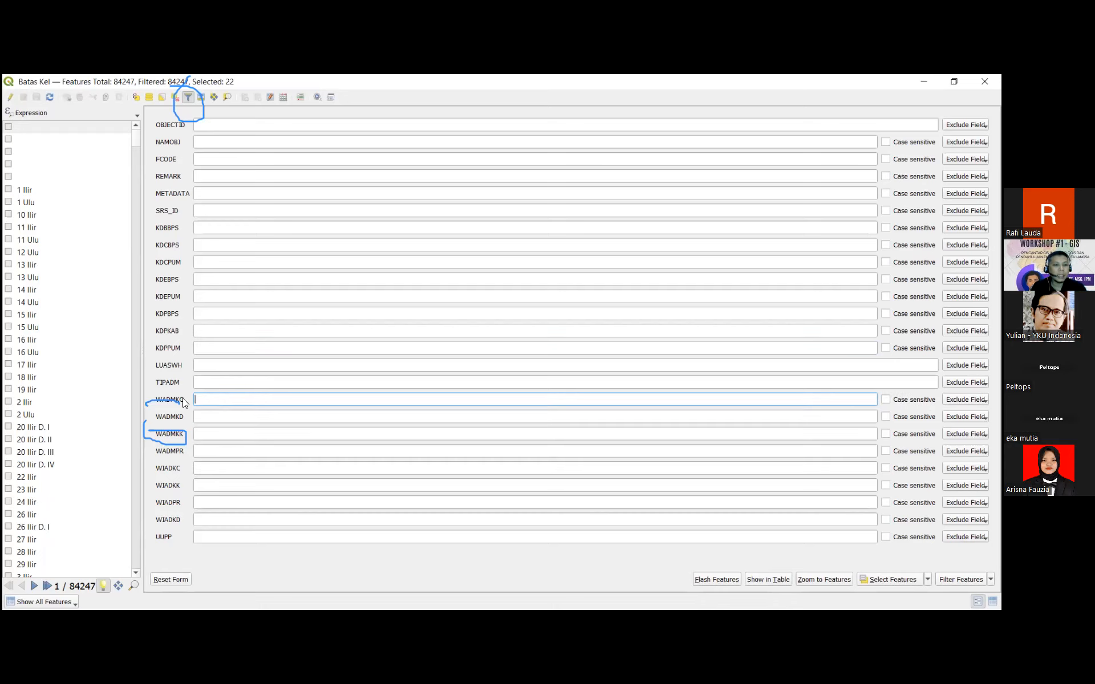
# - Set the WADMKK criterion to Kota Metro in the Batas Kel filter form
pyautogui.click(219, 432)
pyautogui.write('metr')
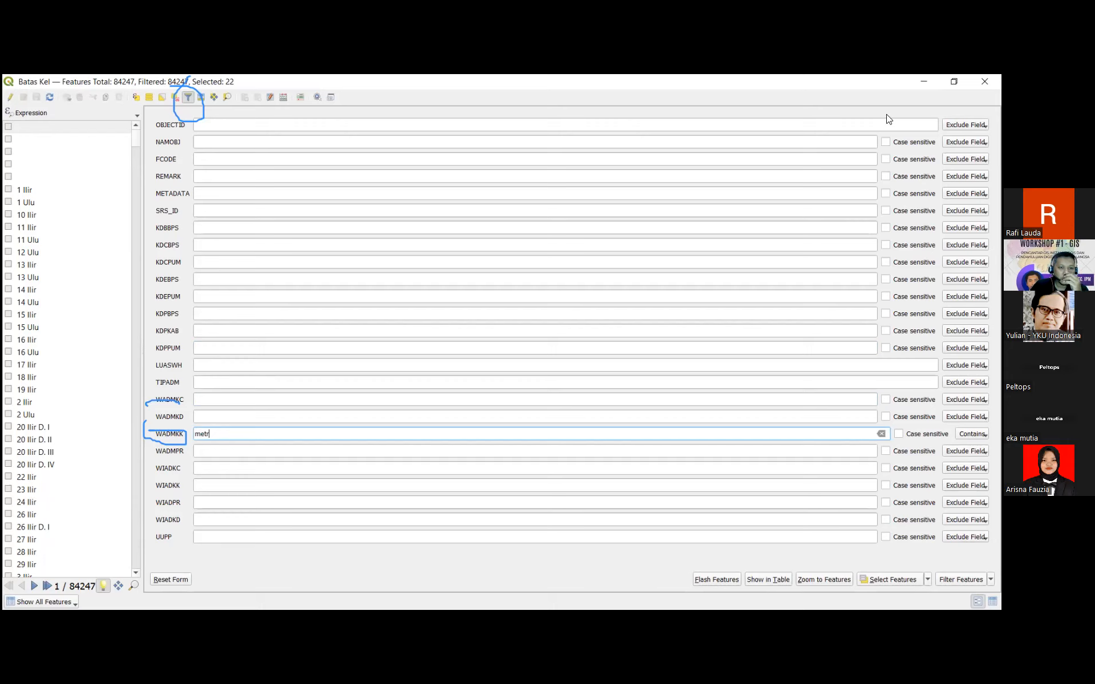
pyautogui.click(212, 447)
pyautogui.click(215, 418)
pyautogui.write('Kot')
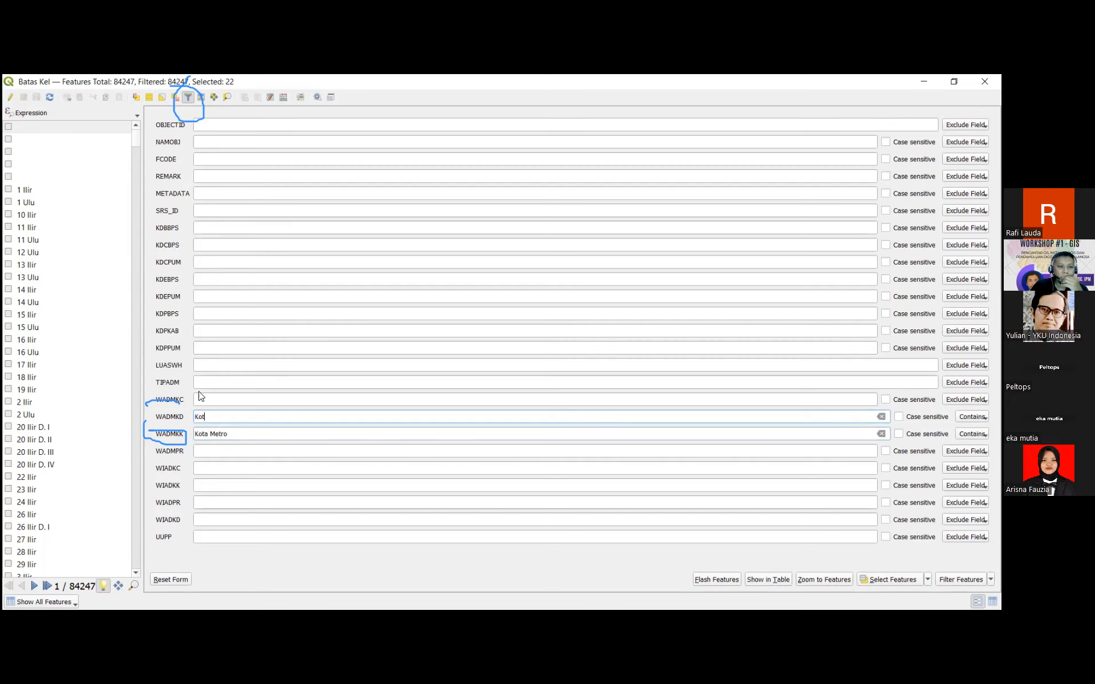
pyautogui.write('a')
pyautogui.press('BackSpace')
pyautogui.press('BackSpace')
pyautogui.press('BackSpace')
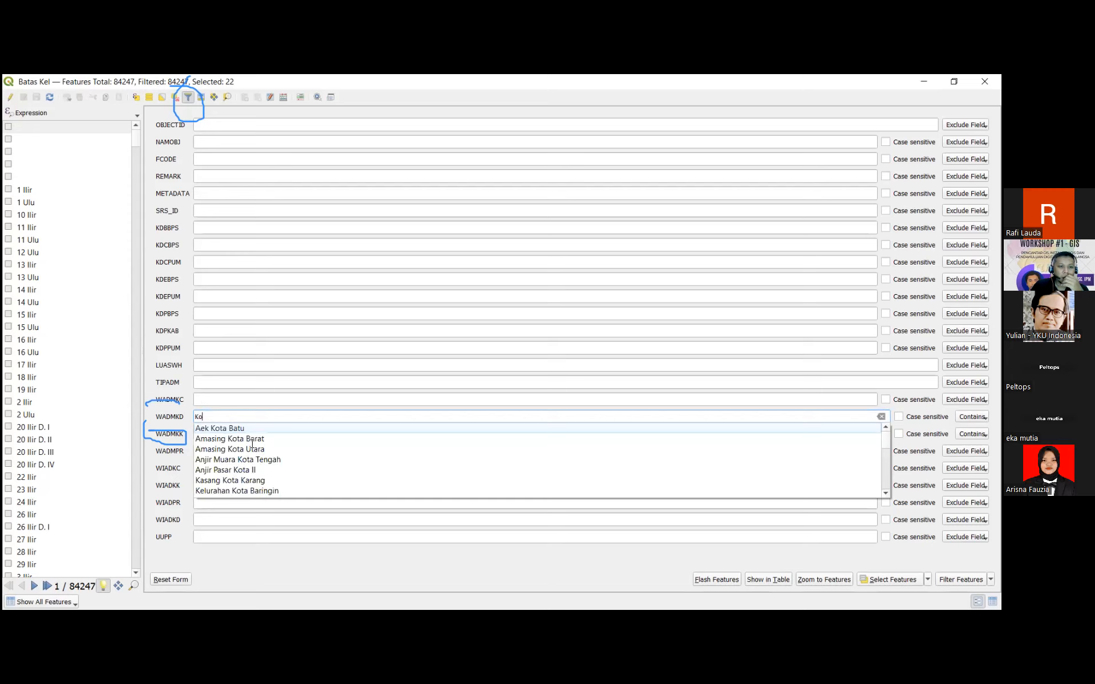
pyautogui.moveTo(231, 417); pyautogui.dragTo(150, 419)
pyautogui.press('BackSpace')
# - Select the Batas Kel features matching Kota Metro and return to the main map window
pyautogui.click(233, 433)
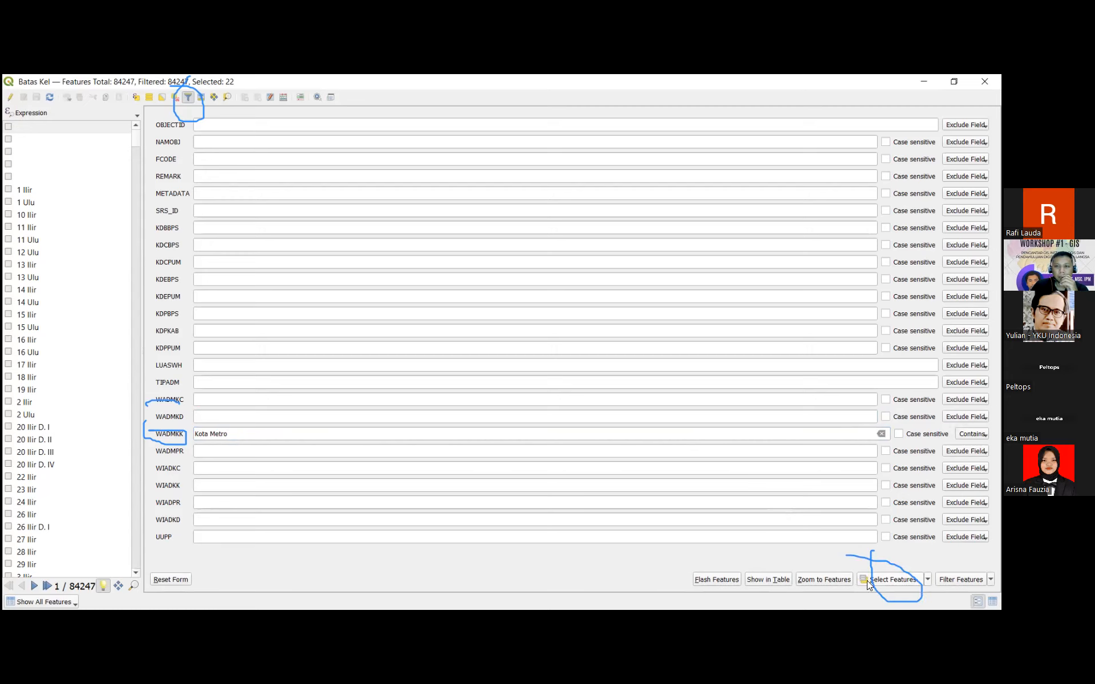
pyautogui.hotkey('alt', 'Tab')
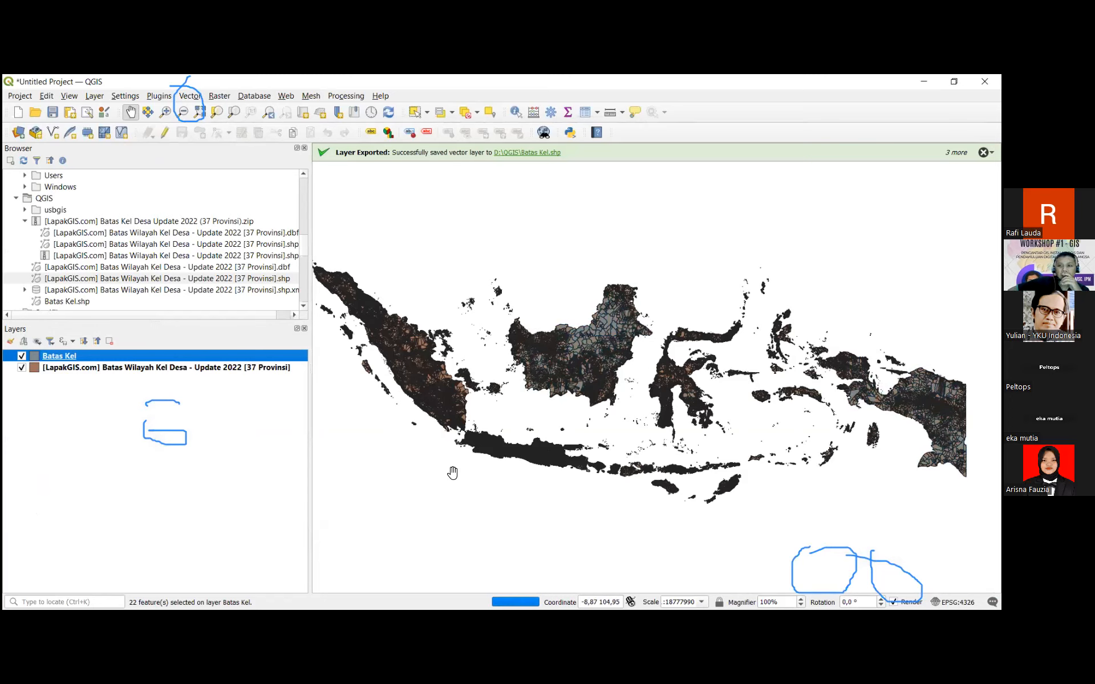
# - Hide the [LapakGIS.com] Batas Wilayah Kel Desa layer and locate the selected Metro villages on the map in southern Sumatra
pyautogui.click(22, 368)
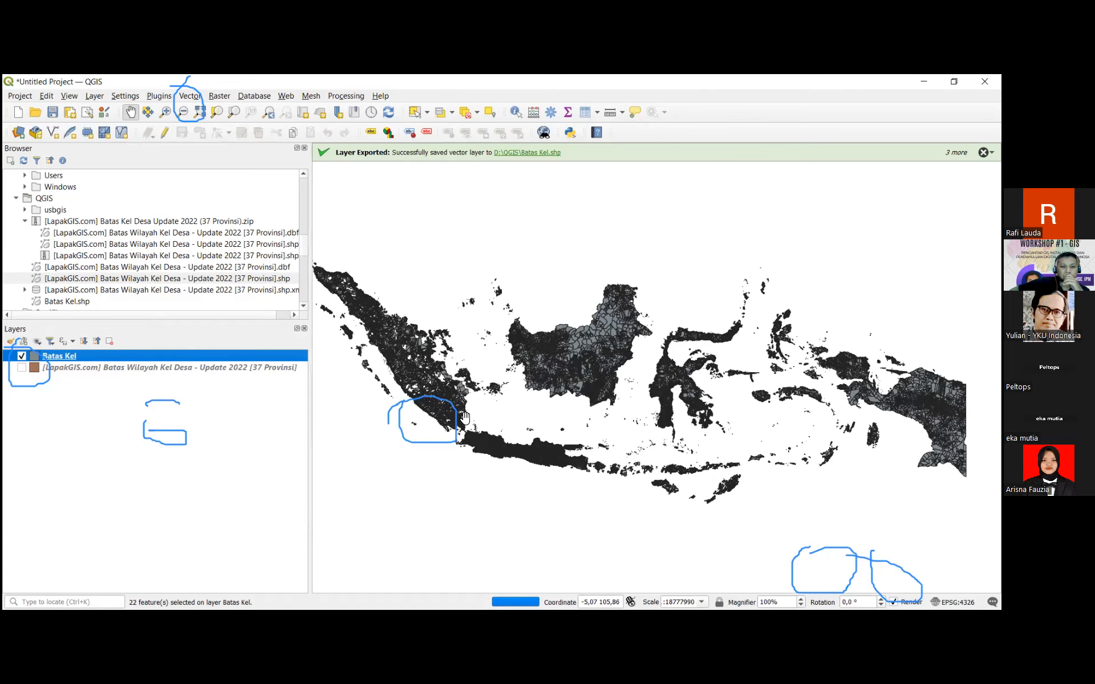
pyautogui.scroll(1, 464, 417)
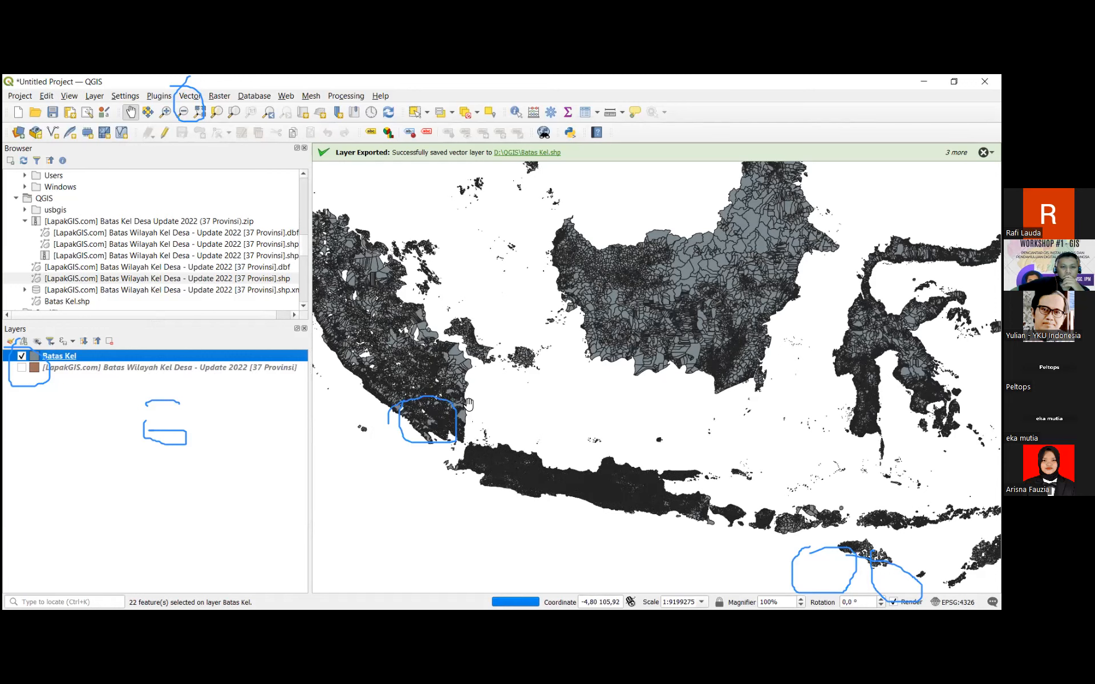
pyautogui.scroll(2, 468, 408)
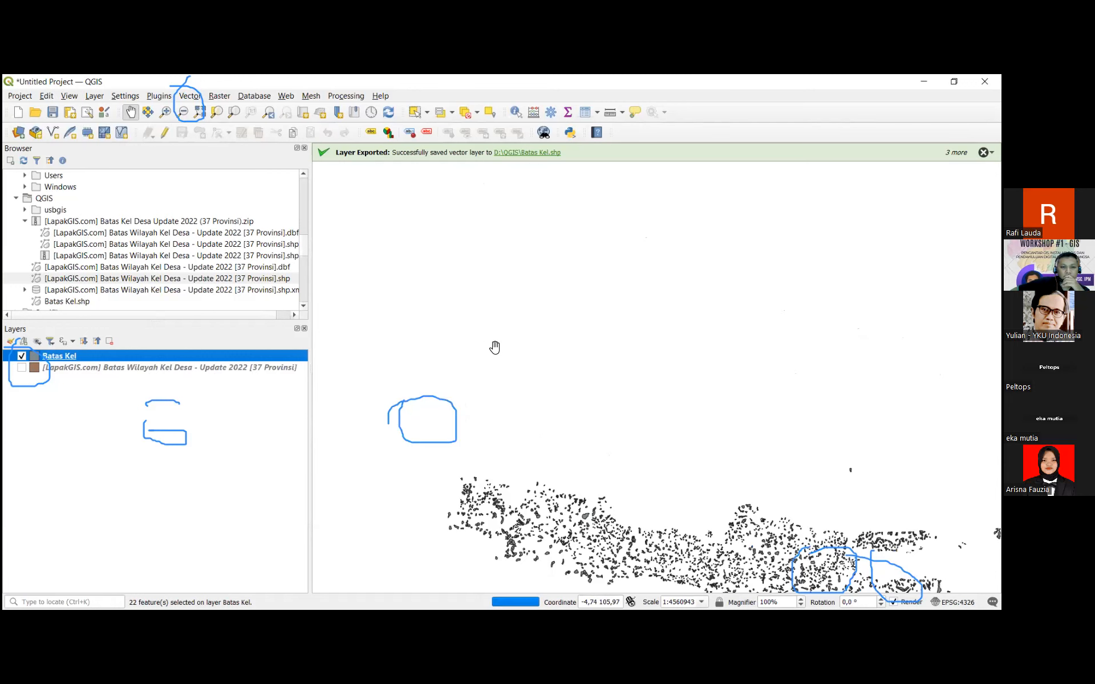
pyautogui.moveTo(579, 357); pyautogui.dragTo(608, 388)
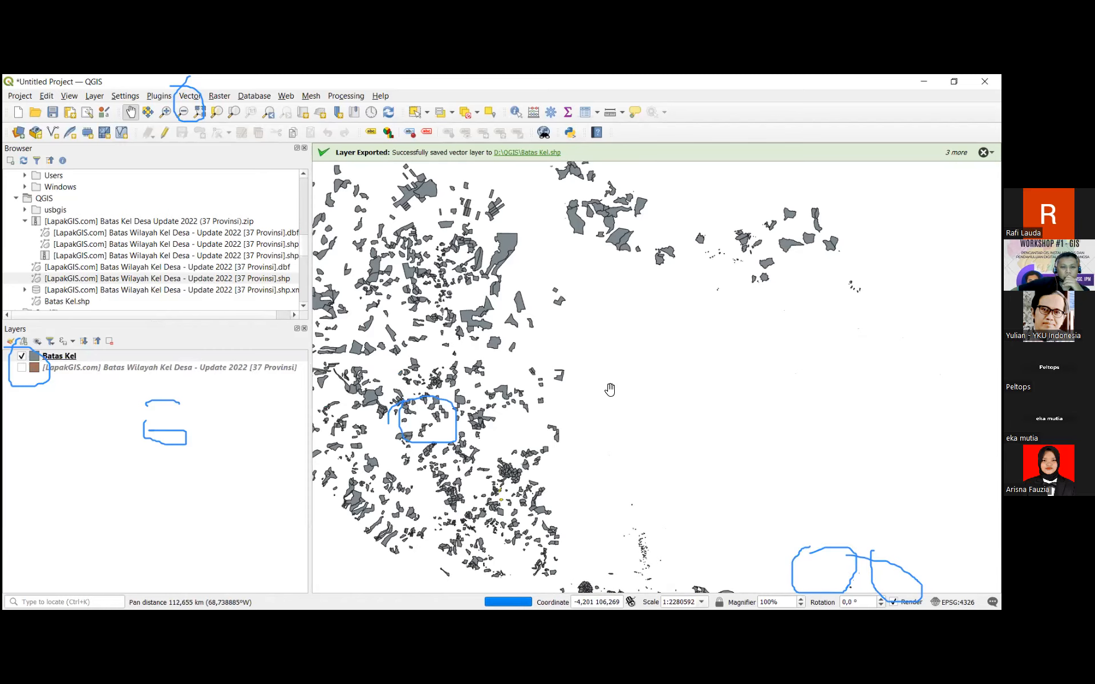
pyautogui.scroll(1, 509, 505)
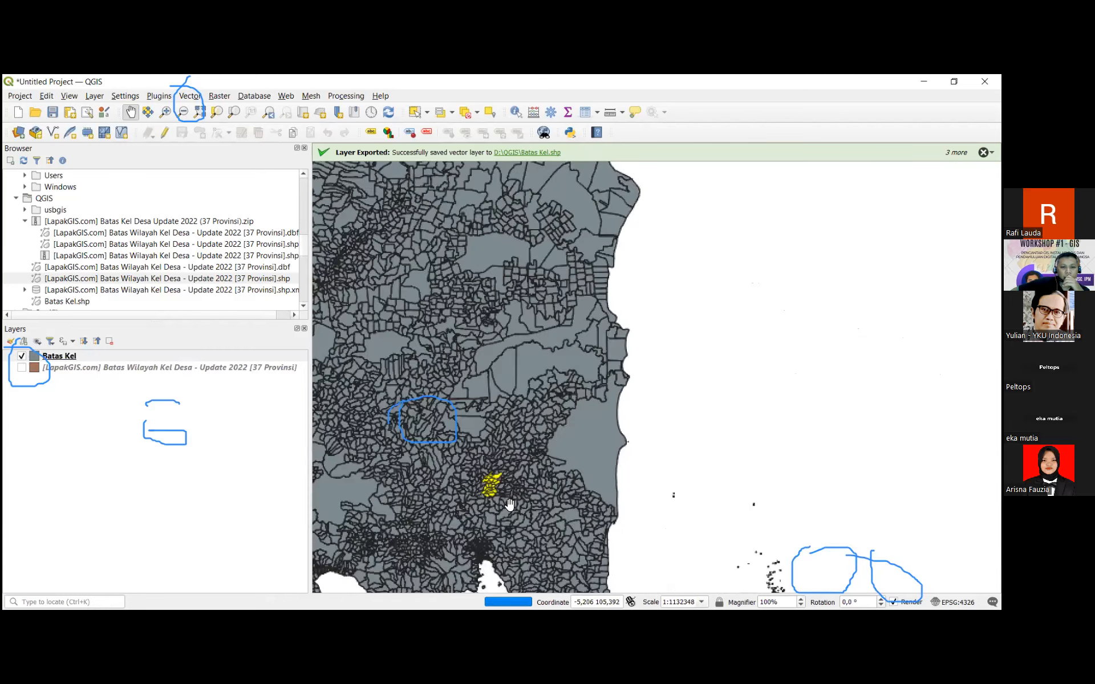
pyautogui.scroll(1, 509, 505)
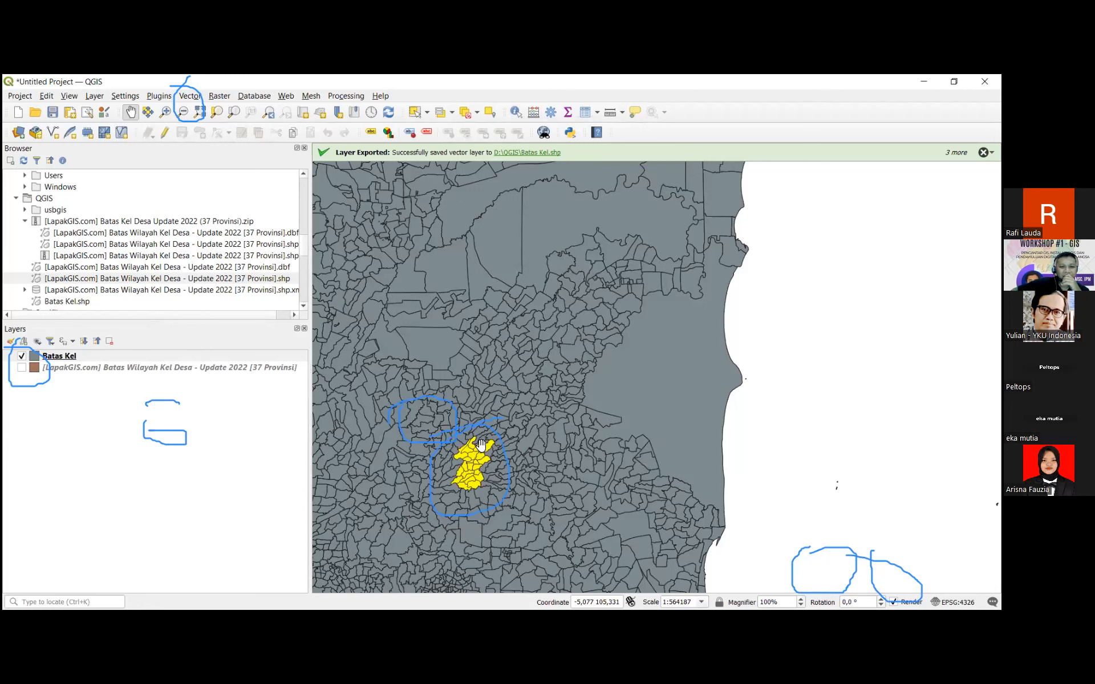
# - Export the selected Batas Kel features as an ESRI Shapefile named Metro in EPSG:4326 - WGS 84 and add it to the map
pyautogui.click(75, 357)
pyautogui.rightClick(75, 357)
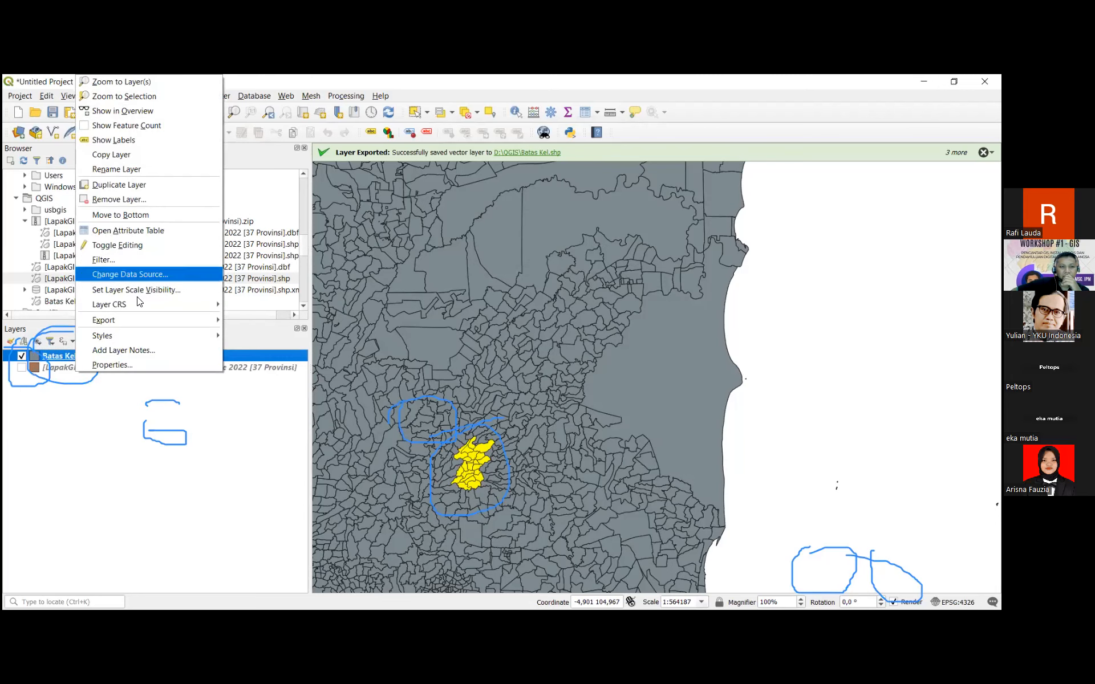
pyautogui.moveTo(135, 319)
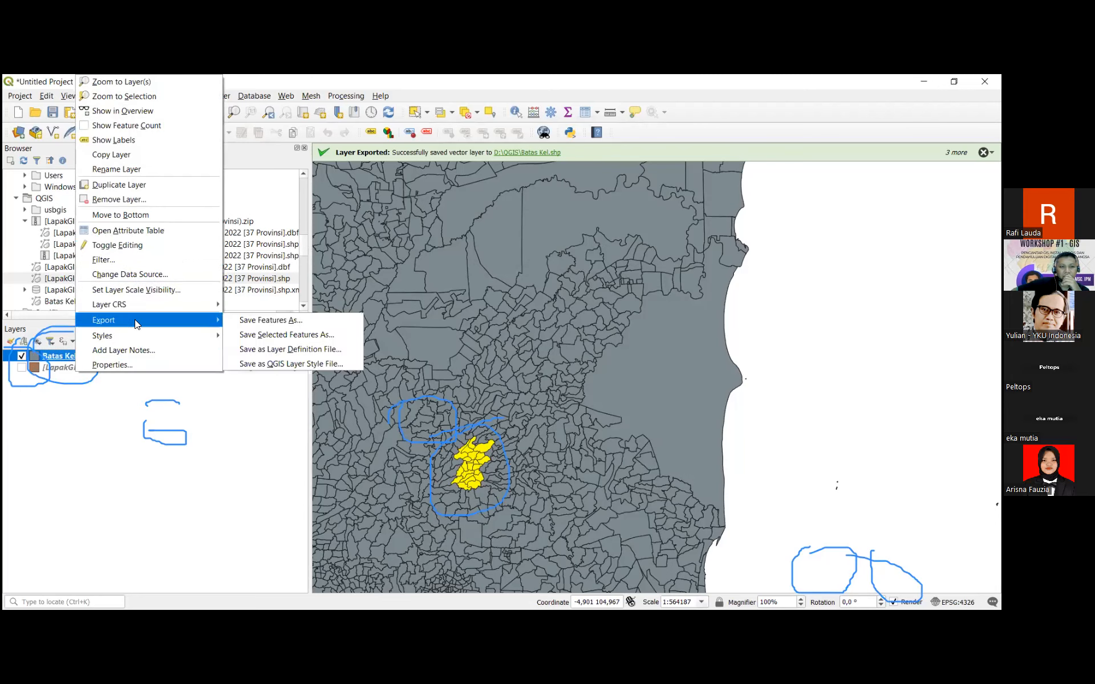
pyautogui.click(260, 336)
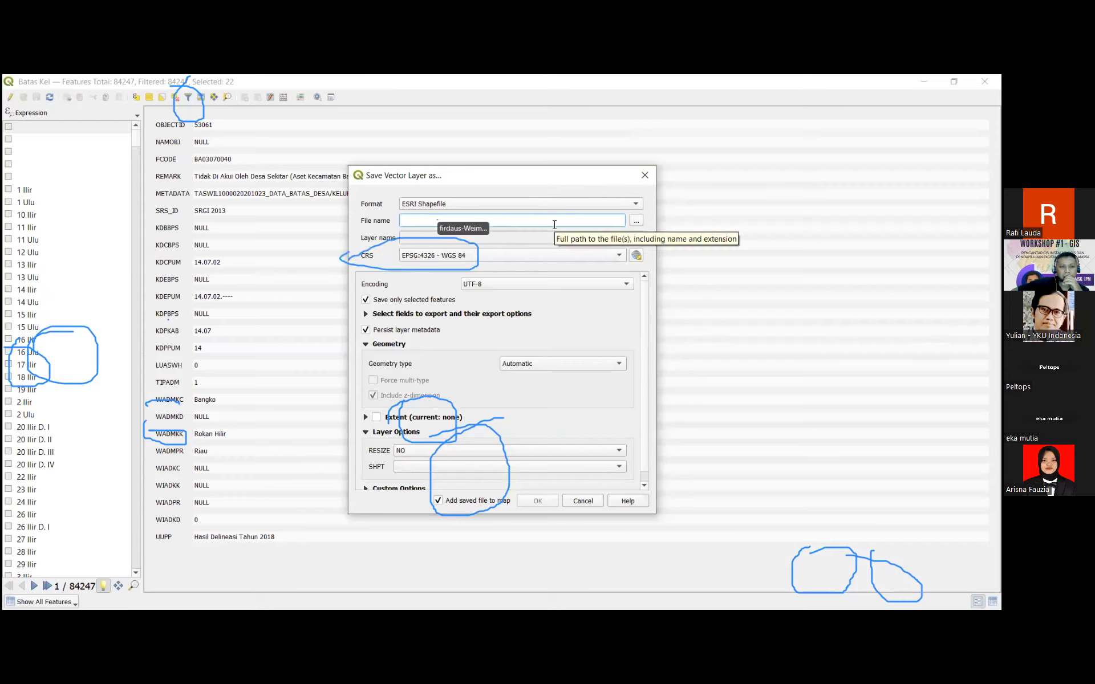
pyautogui.write('Metro')
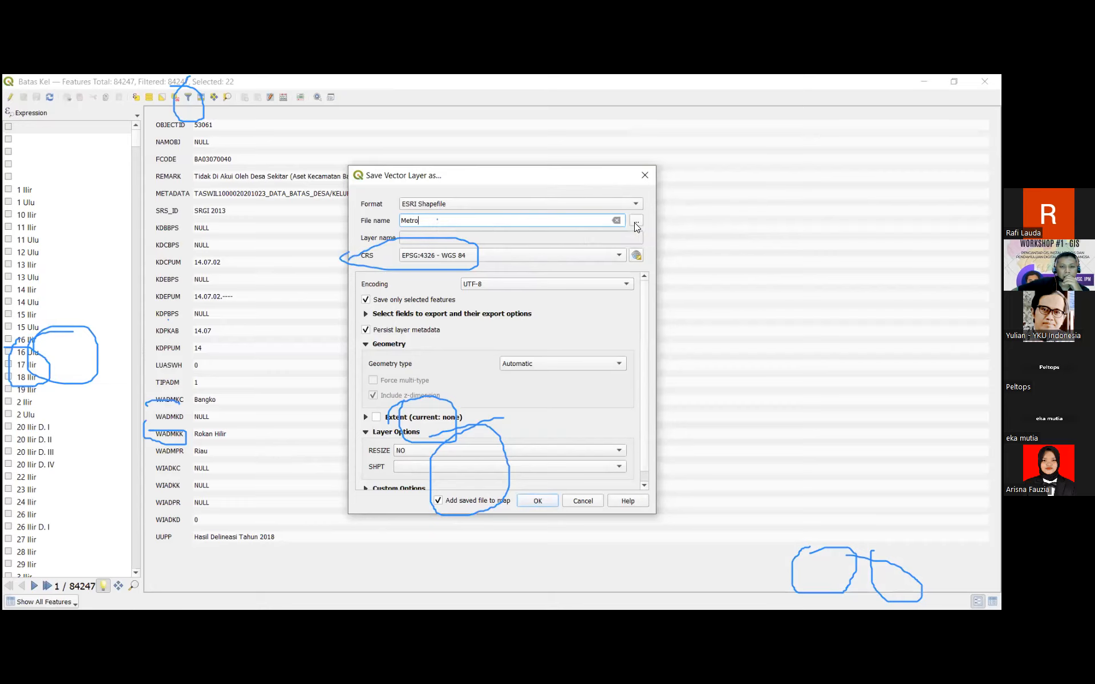
pyautogui.click(543, 502)
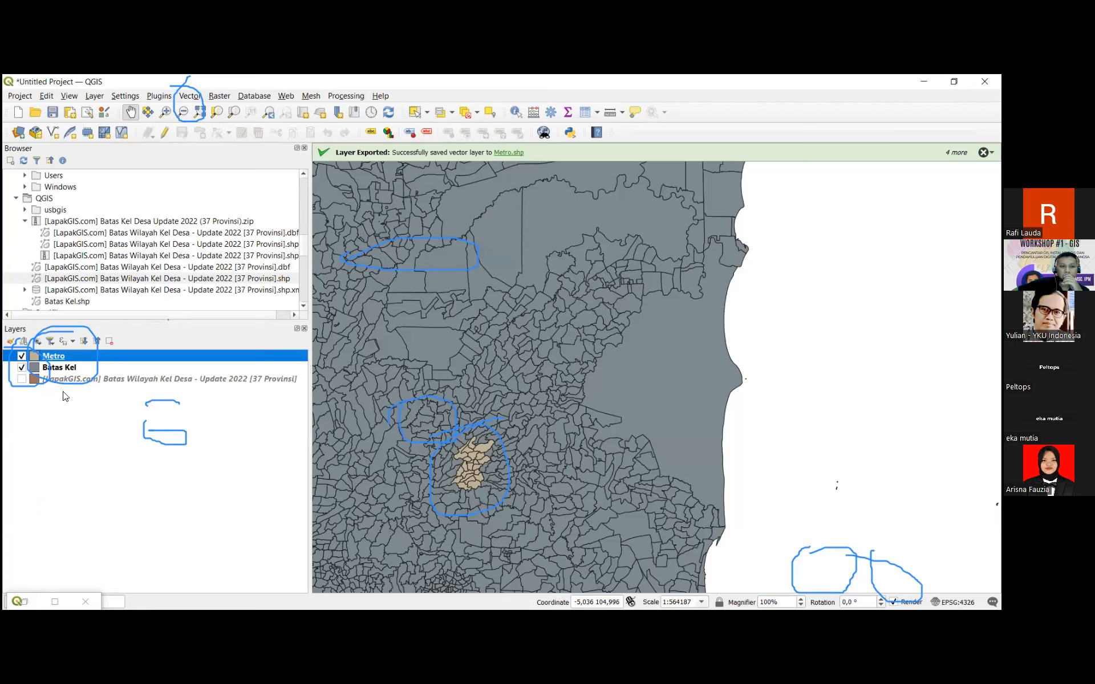
# - Hide the Batas Kel layer and fit the map view to the Metro layer's extent
pyautogui.click(22, 369)
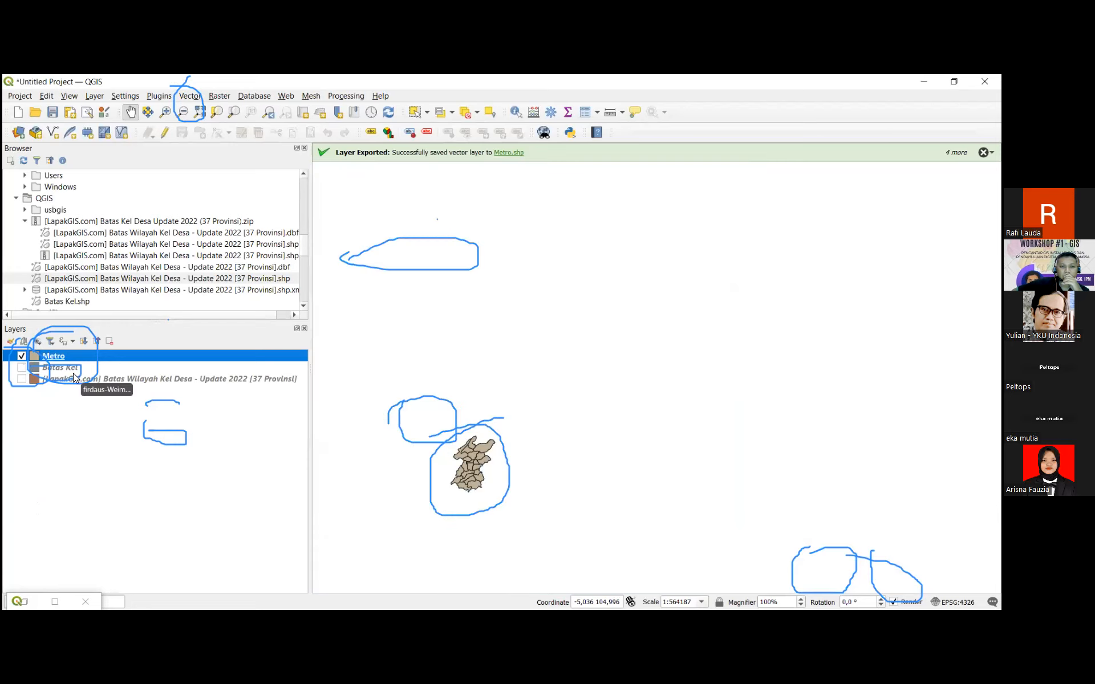
pyautogui.moveTo(513, 350); pyautogui.dragTo(552, 345)
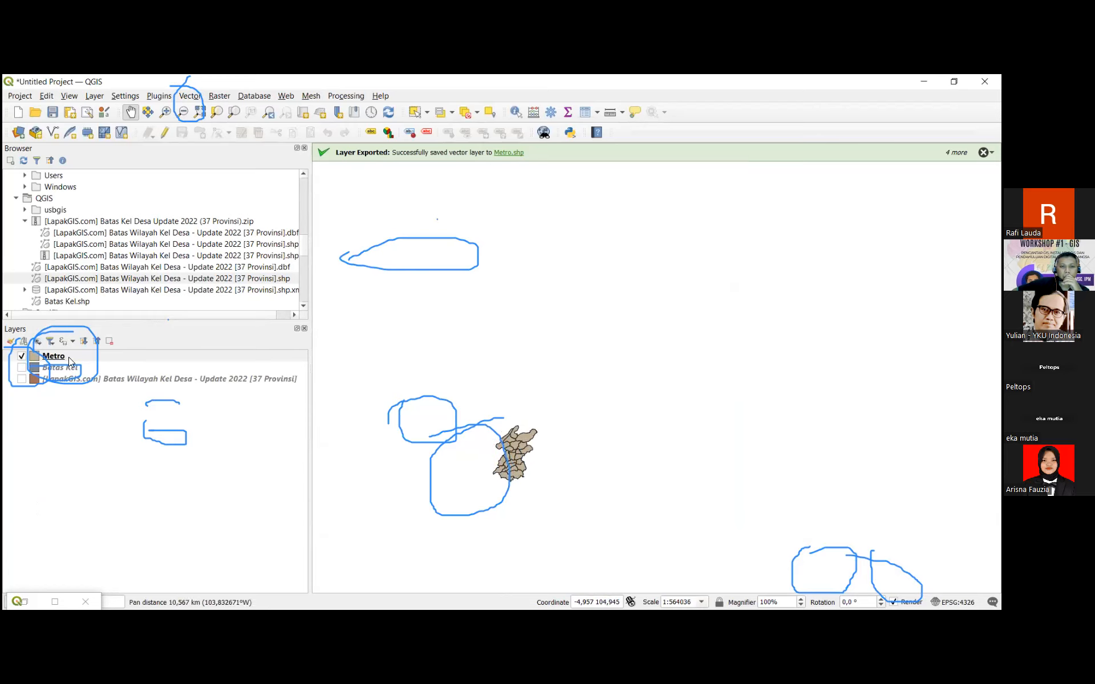
pyautogui.scroll(1, 512, 456)
pyautogui.scroll(1, 512, 456)
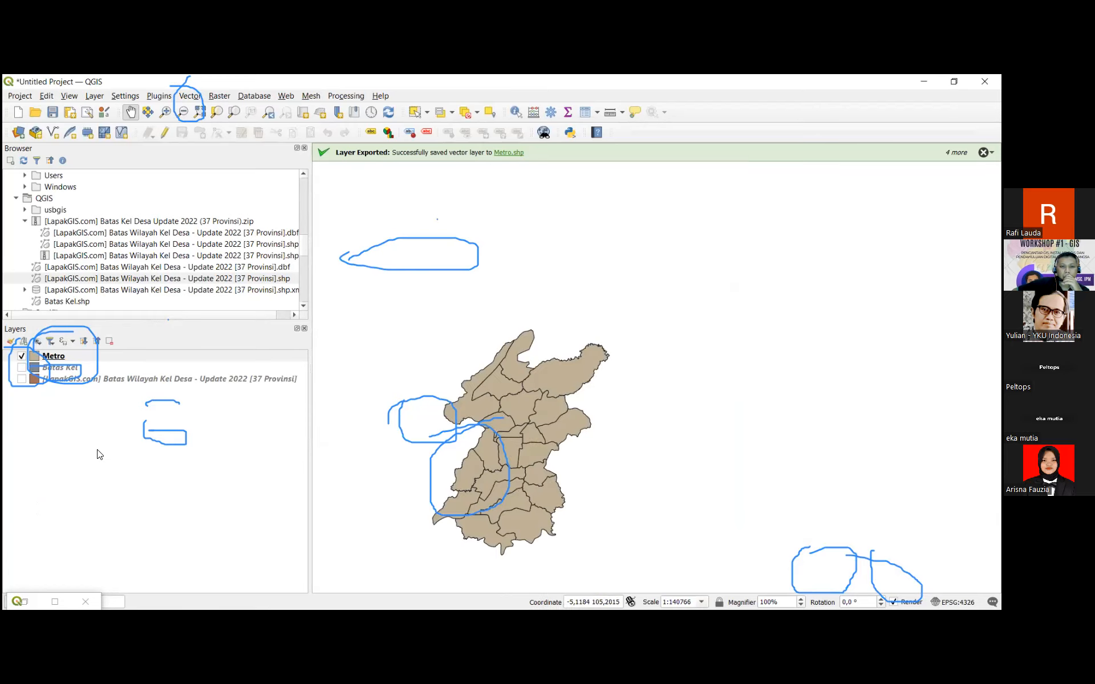
pyautogui.rightClick(59, 358)
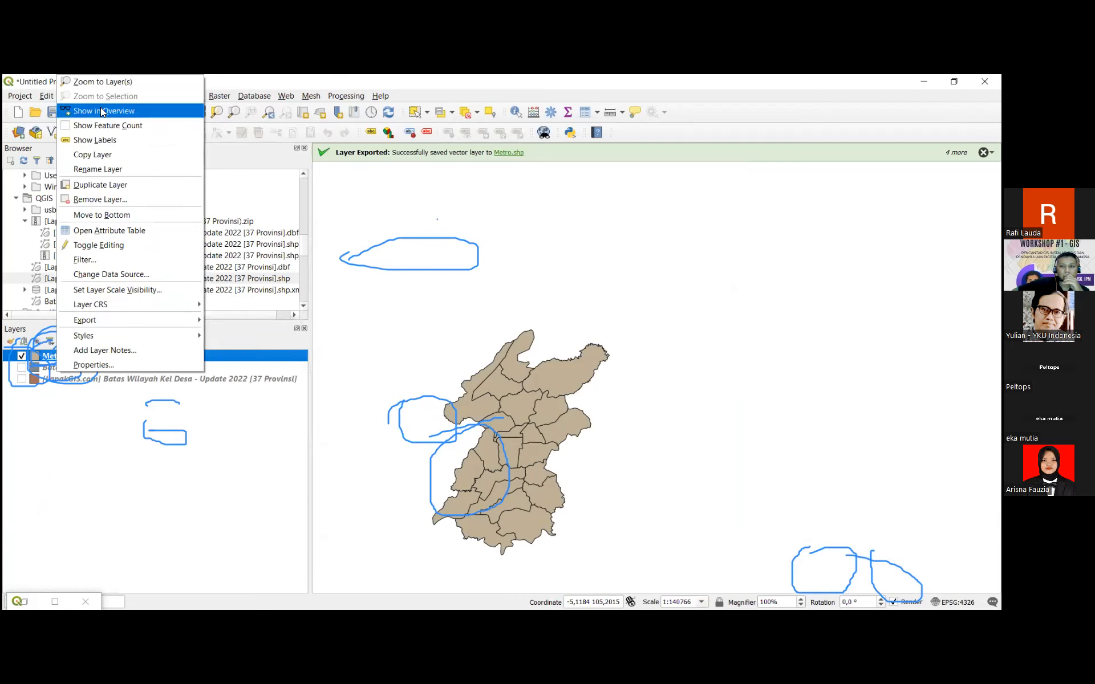
pyautogui.click(97, 87)
pyautogui.moveTo(778, 312); pyautogui.dragTo(735, 322)
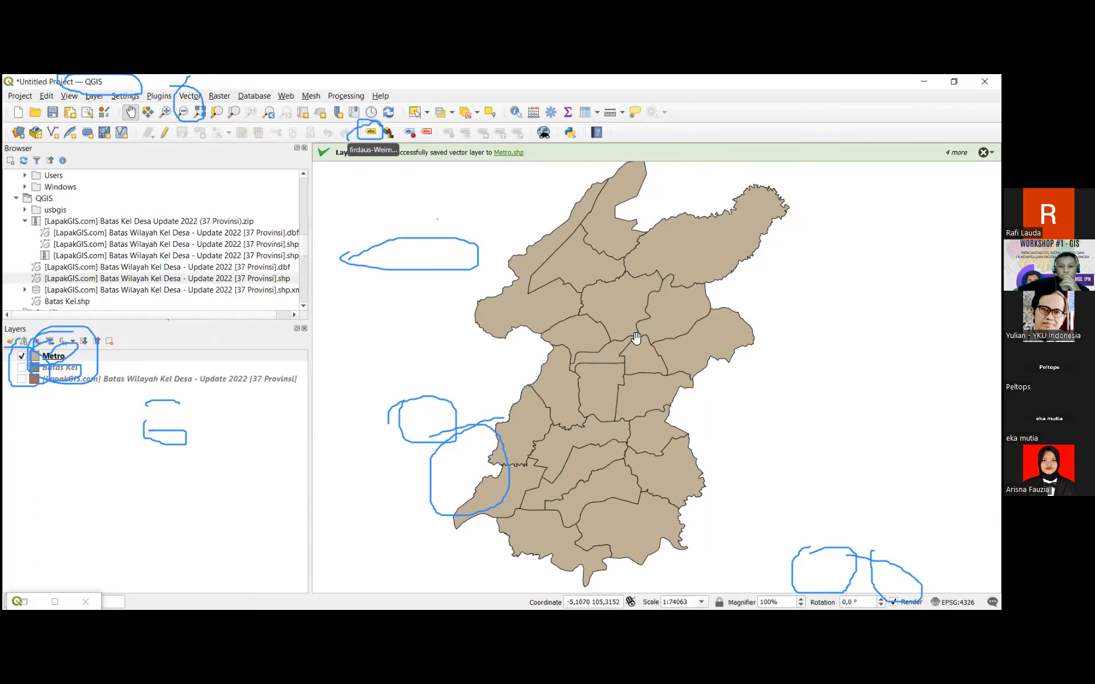
# - Show the Debugging/Development Tools panel and close the list of panels and toolbars without further changes
pyautogui.rightClick(369, 135)
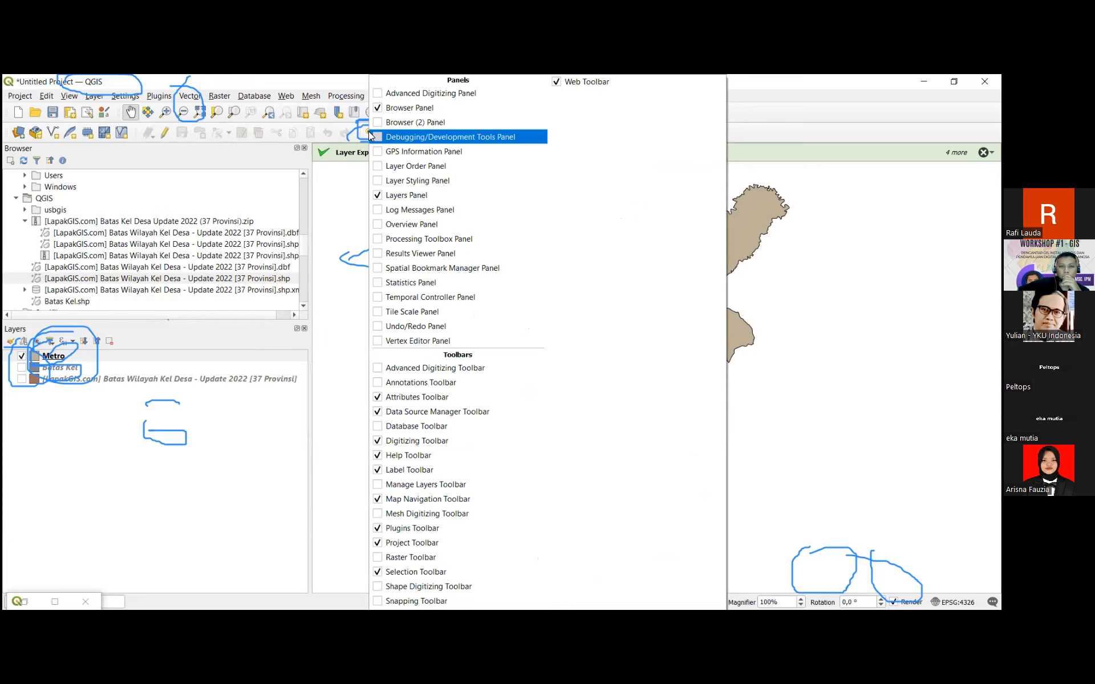
pyautogui.click(422, 137)
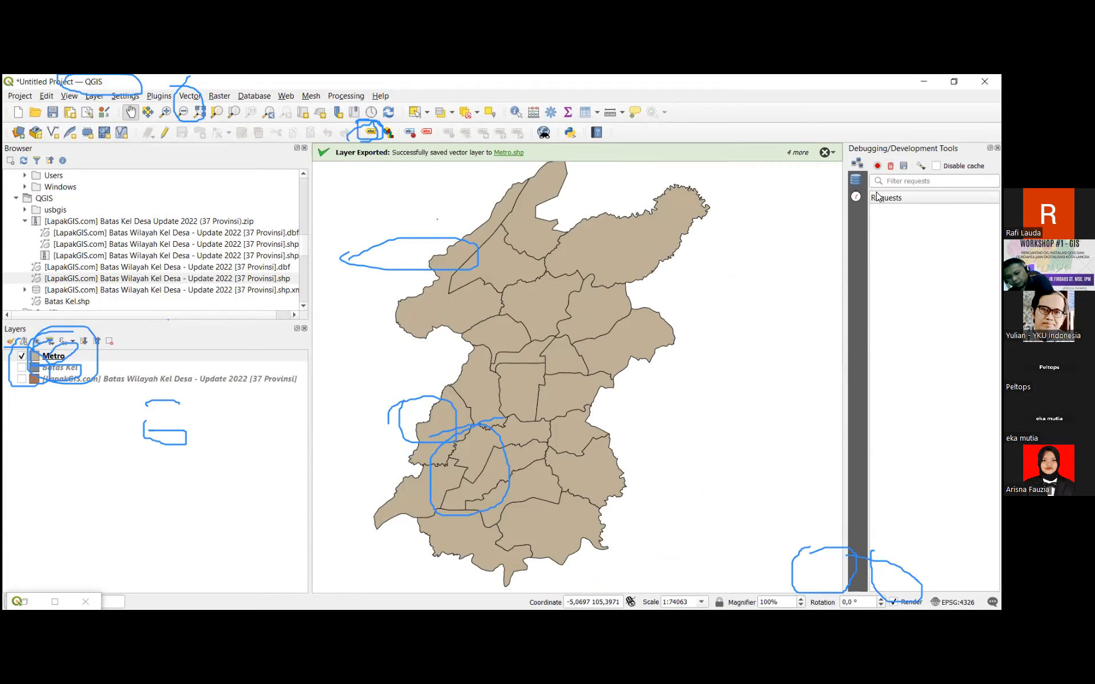
pyautogui.rightClick(368, 135)
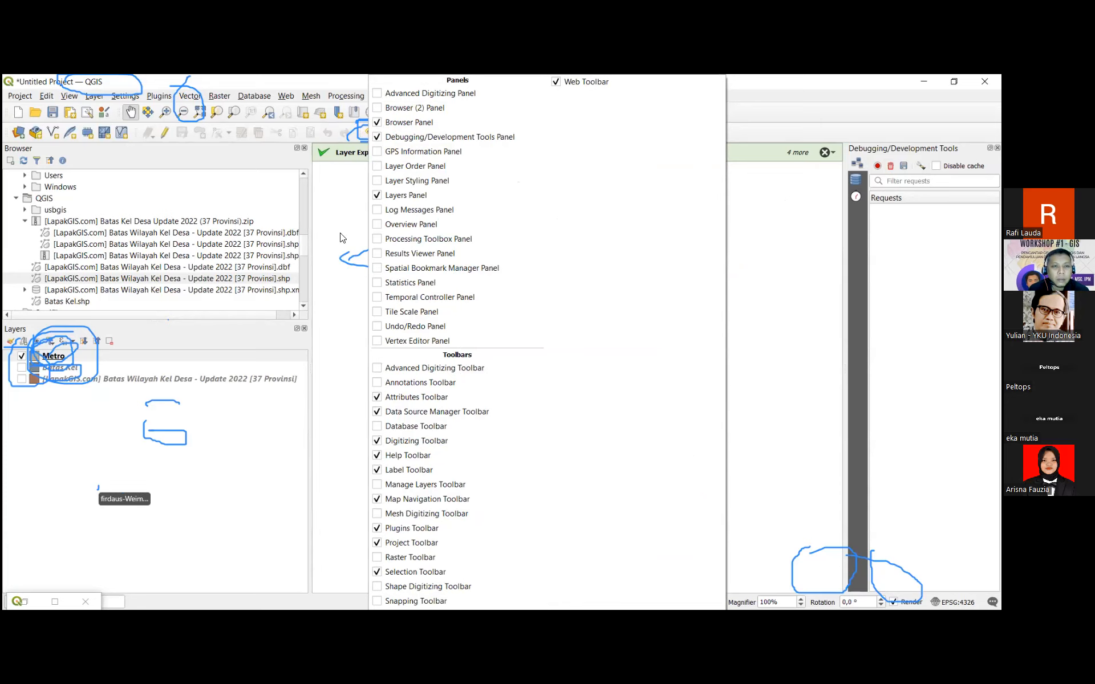
pyautogui.click(283, 287)
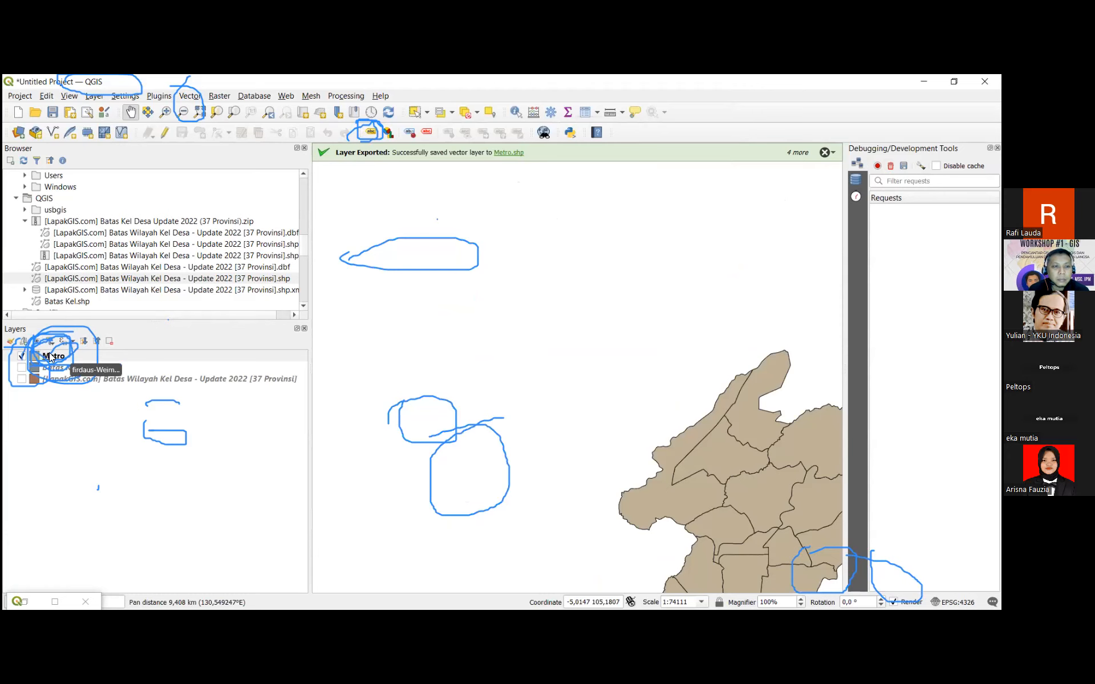
# - Turn on Single Labels for the Metro layer in its layer properties
pyautogui.rightClick(64, 352)
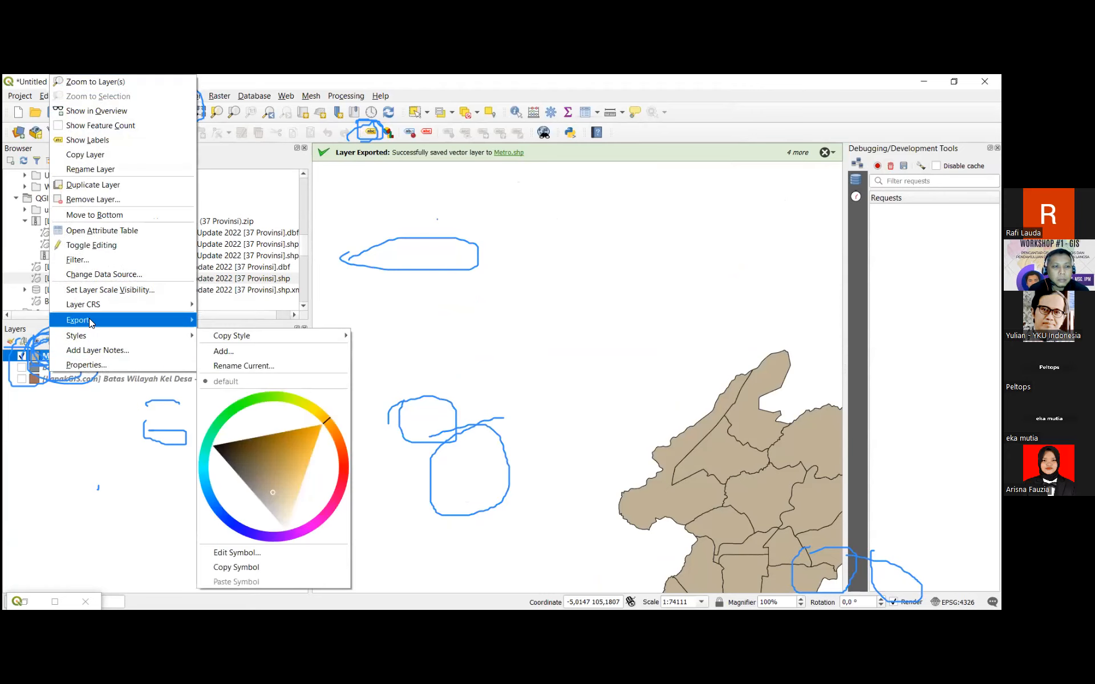
pyautogui.moveTo(90, 321)
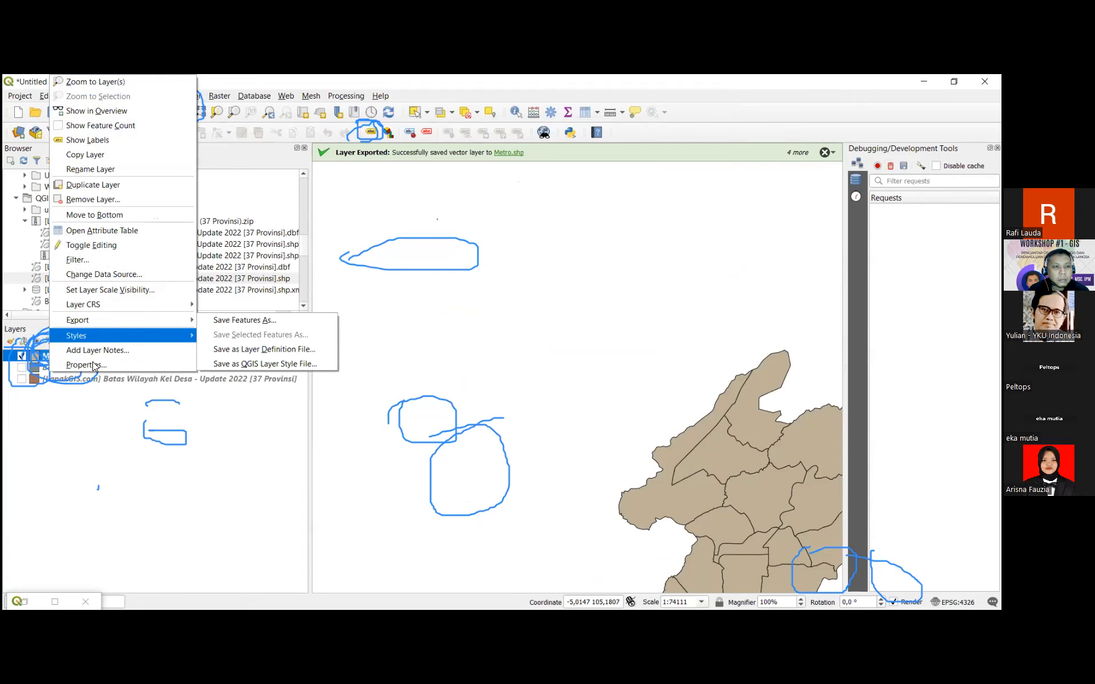
pyautogui.click(85, 365)
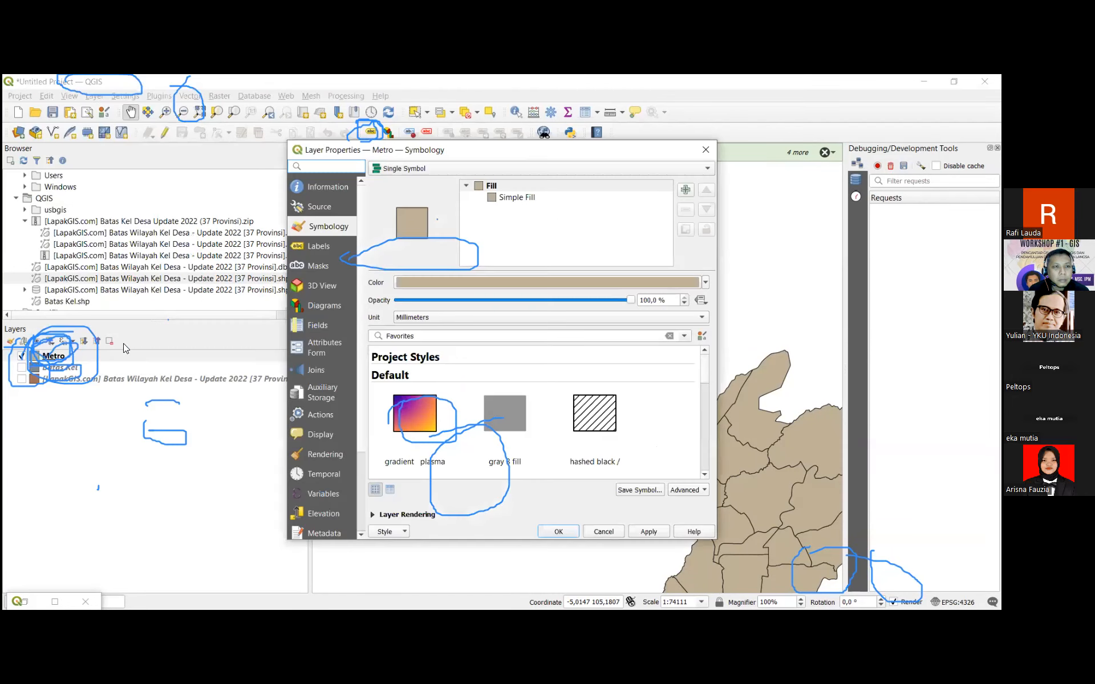
pyautogui.click(319, 246)
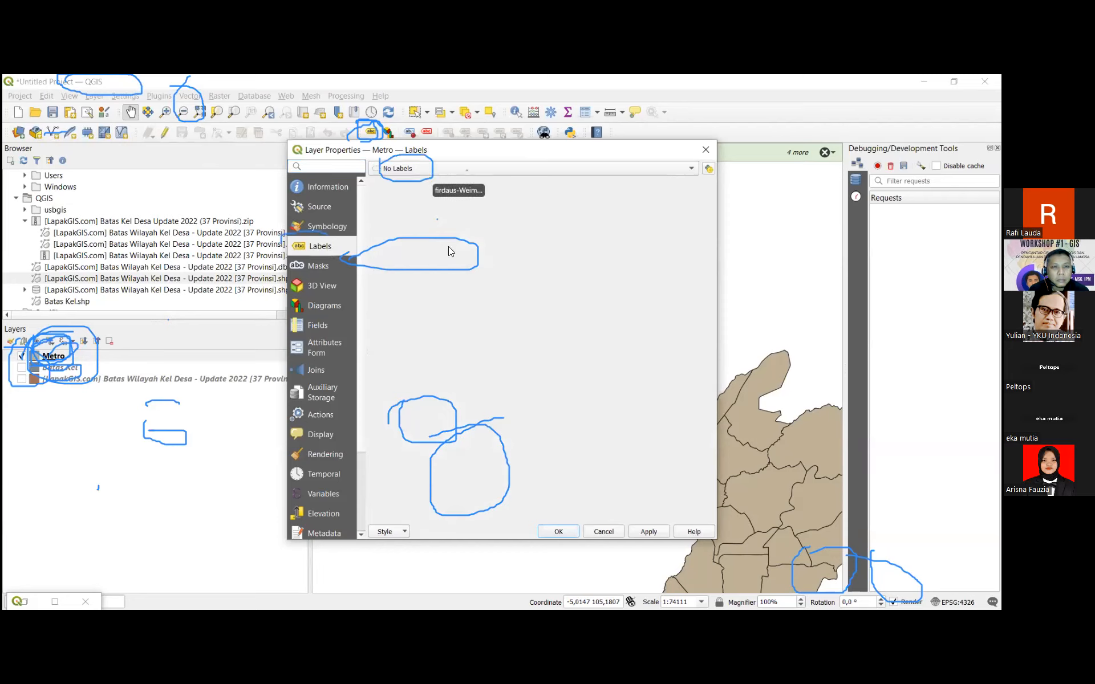
pyautogui.click(395, 171)
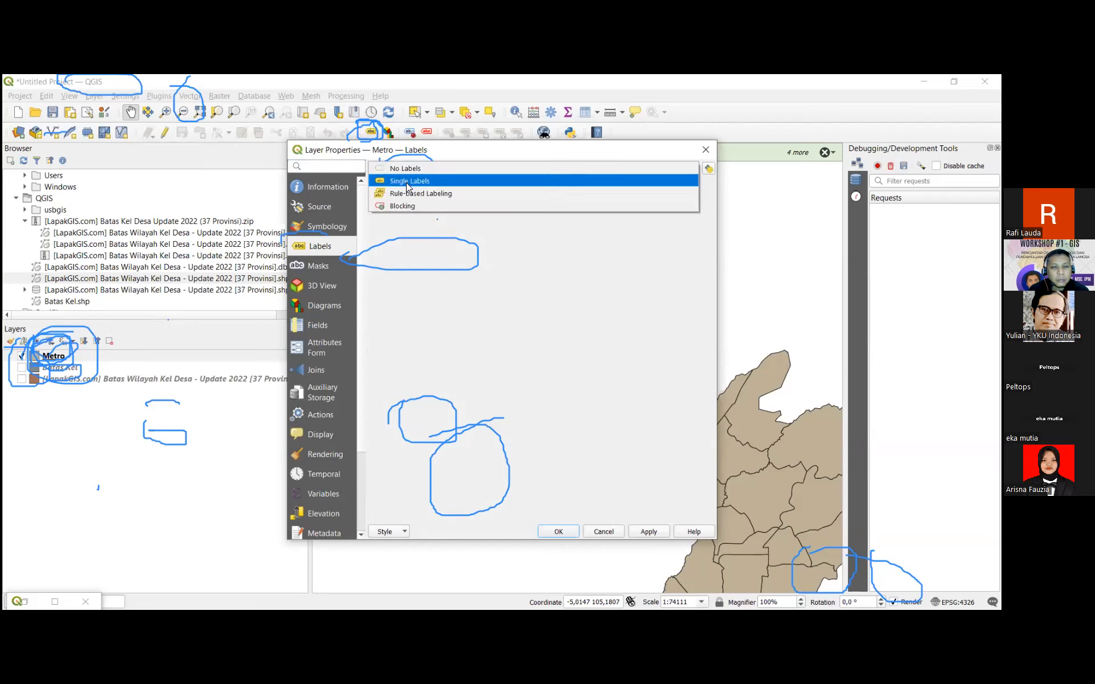
pyautogui.click(407, 182)
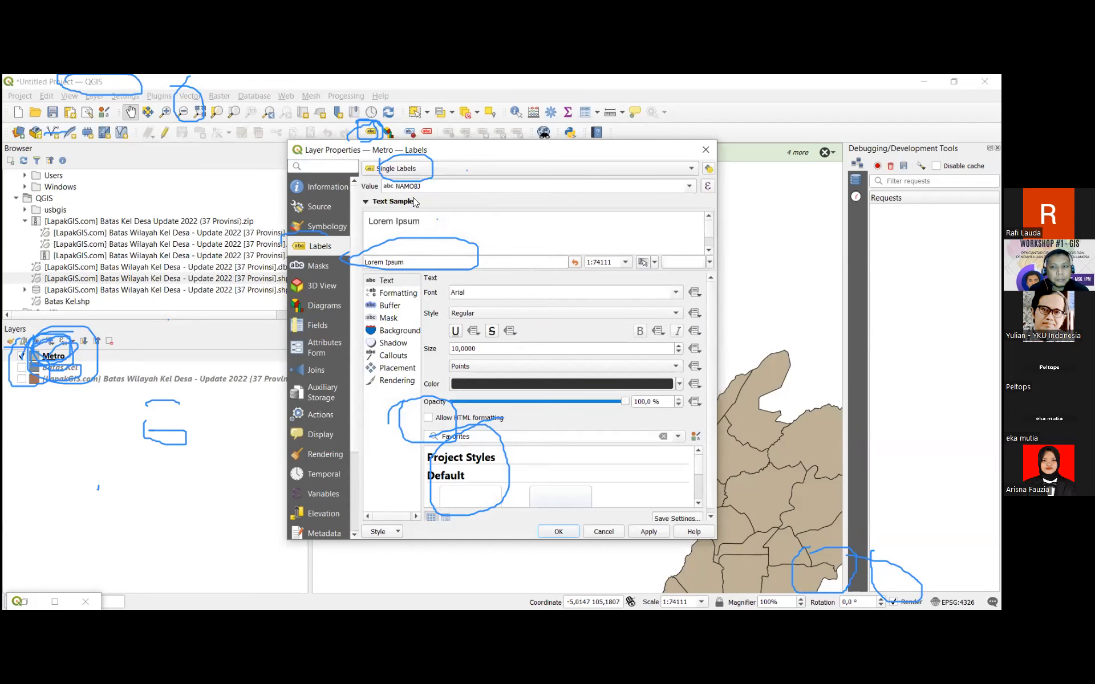
# - Set the Metro layer's label value to the WADMKK field and apply the layer properties
pyautogui.doubleClick(430, 190)
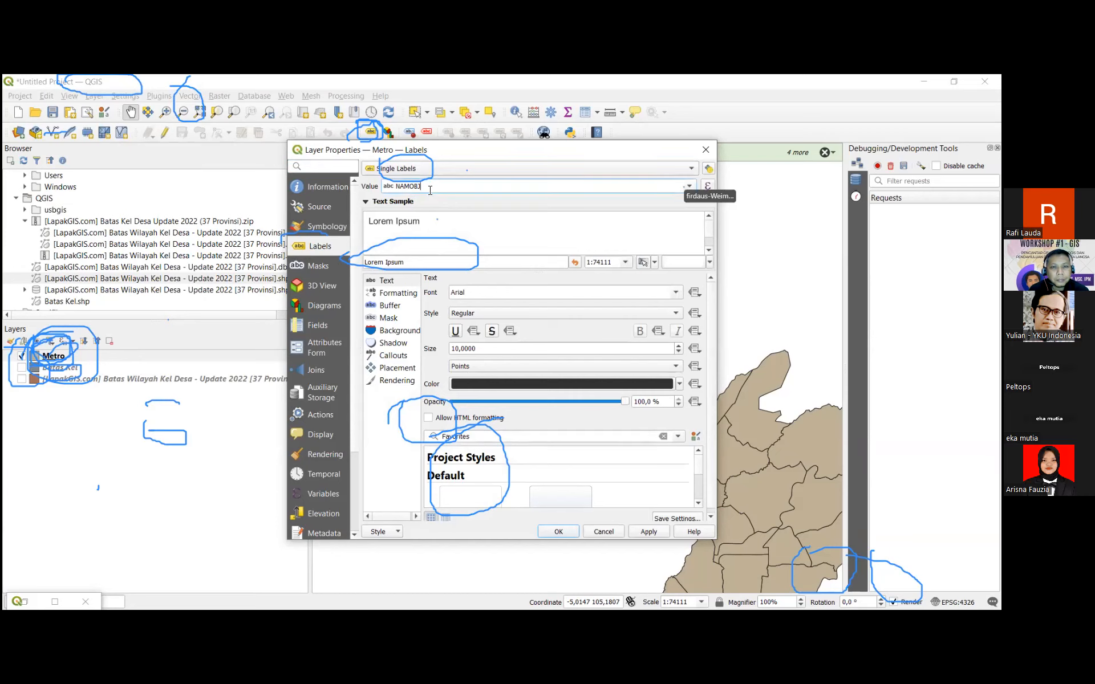
pyautogui.click(688, 188)
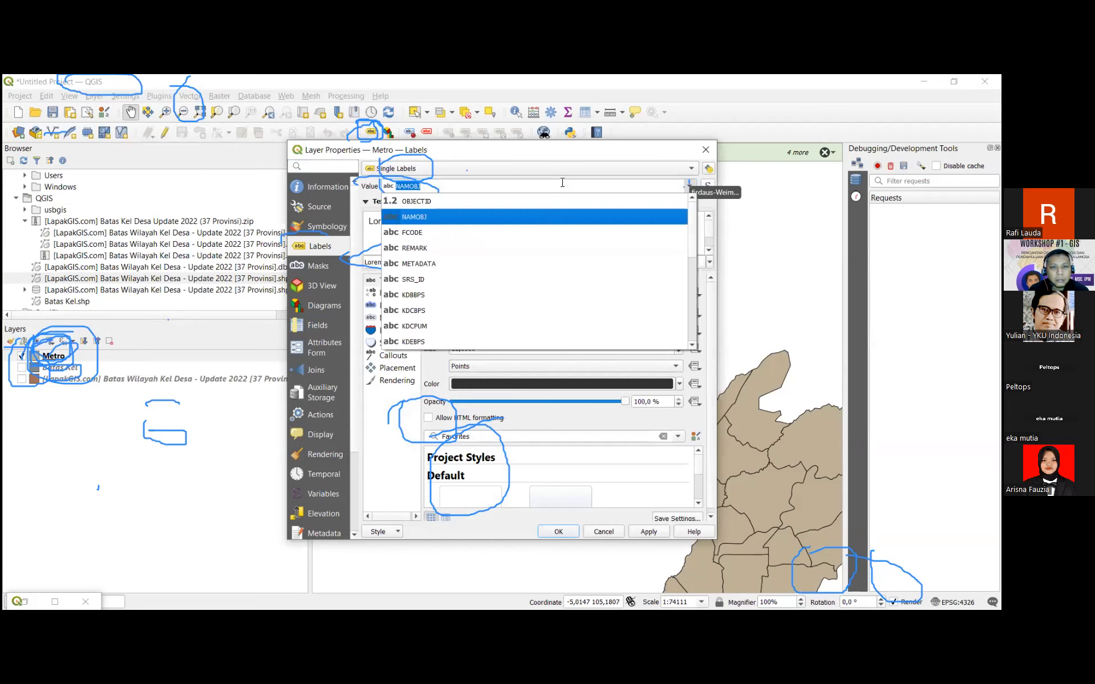
pyautogui.click(562, 182)
pyautogui.moveTo(433, 186); pyautogui.dragTo(396, 186)
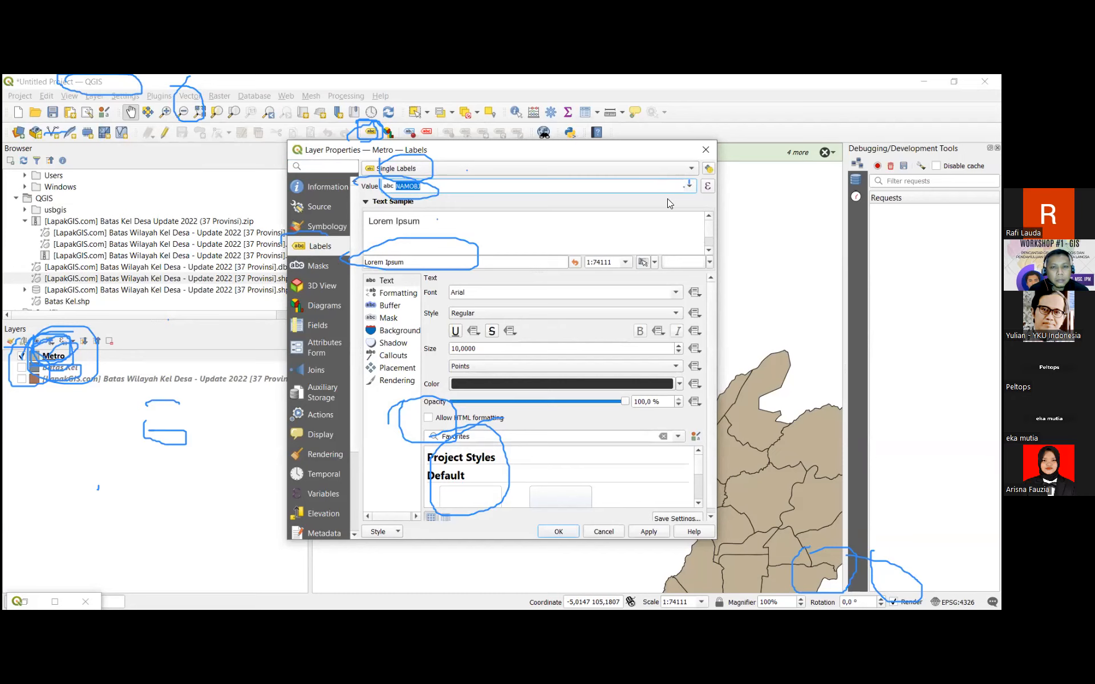
pyautogui.click(689, 186)
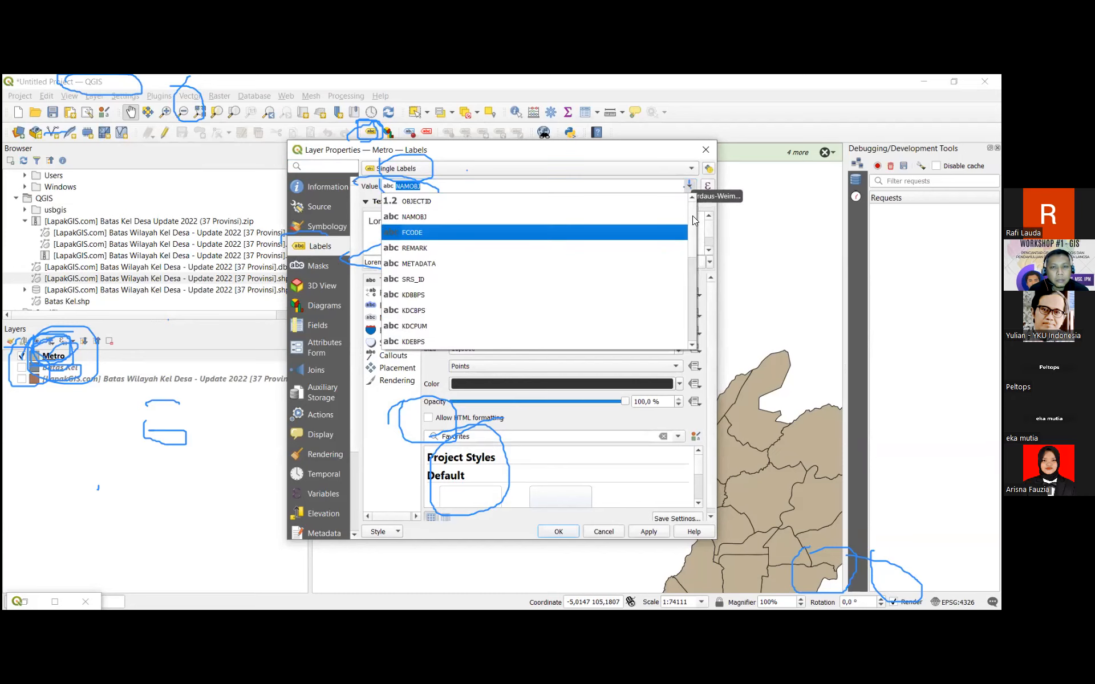
pyautogui.scroll(-1, 692, 216)
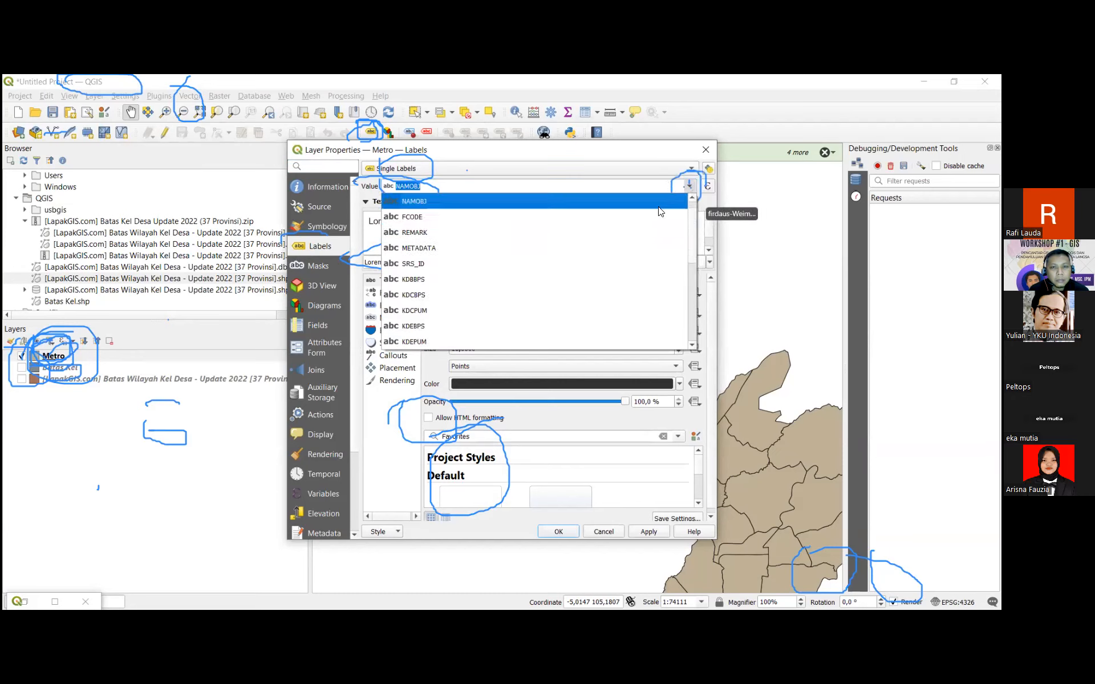
pyautogui.scroll(-3, 692, 252)
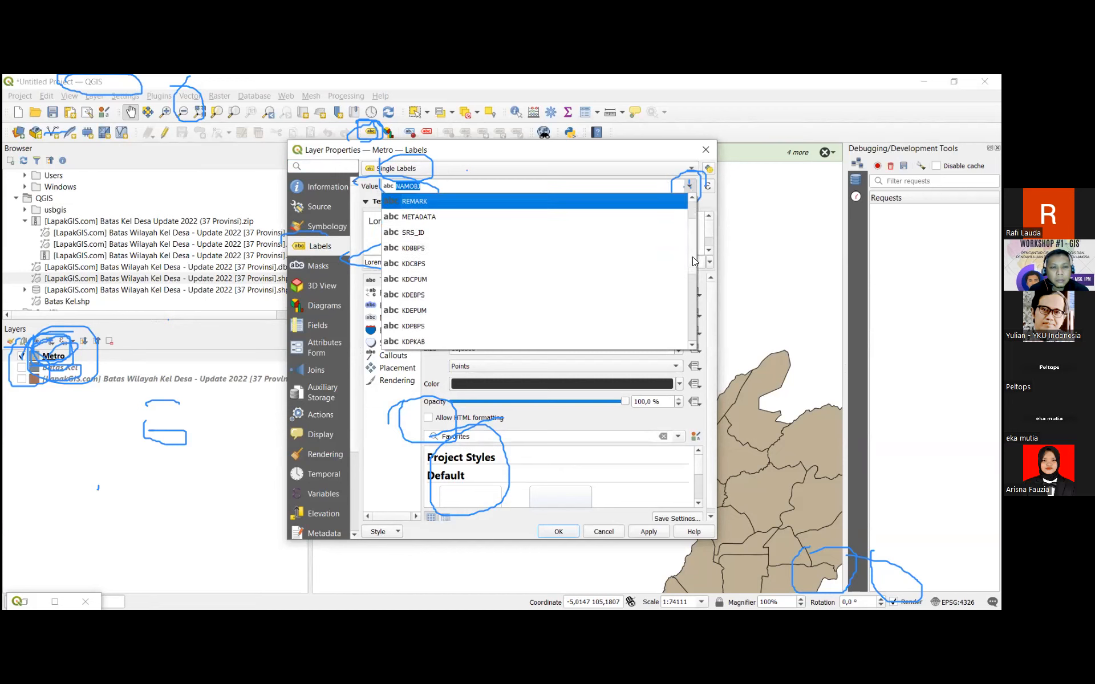
pyautogui.scroll(-2, 693, 274)
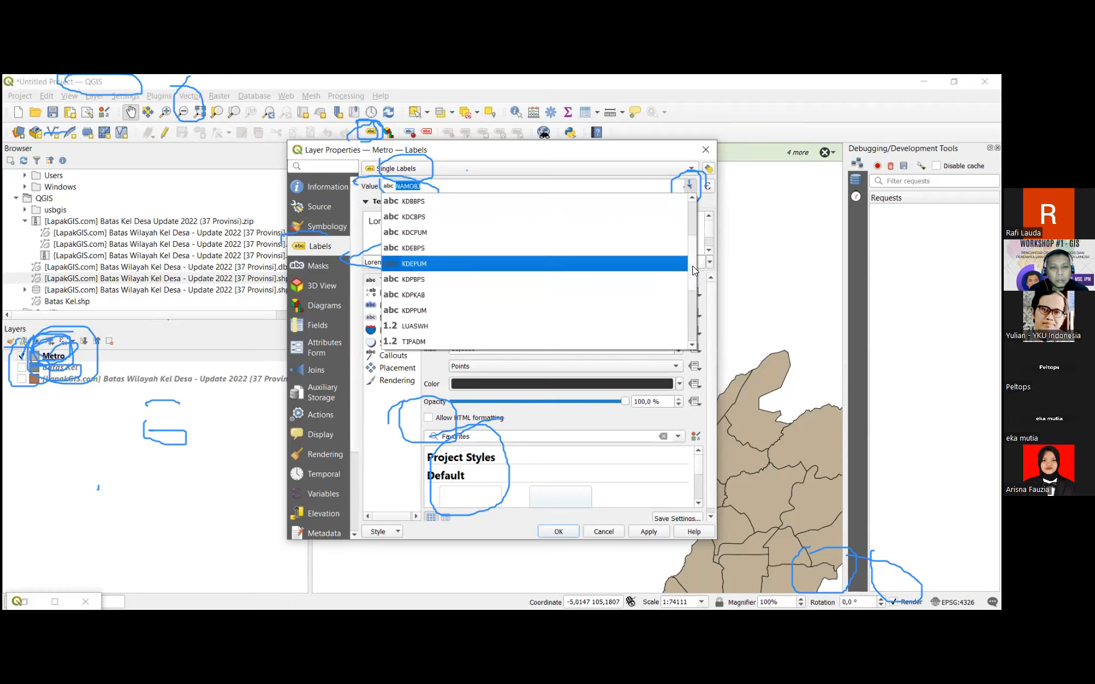
pyautogui.scroll(-3, 692, 269)
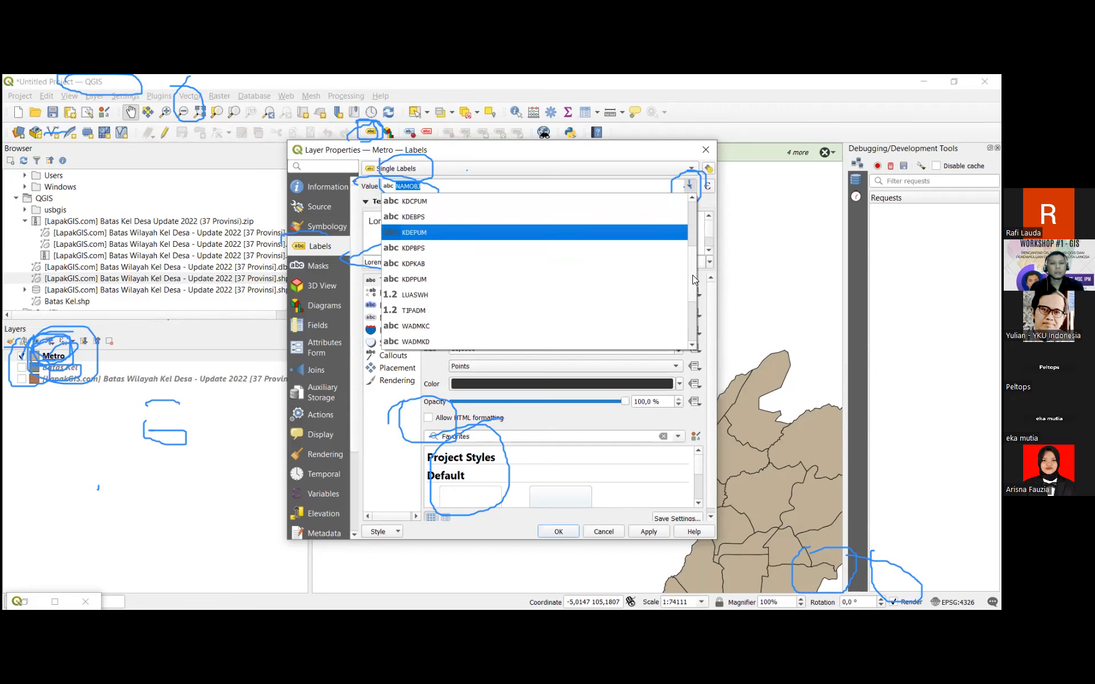
pyautogui.scroll(-1, 691, 285)
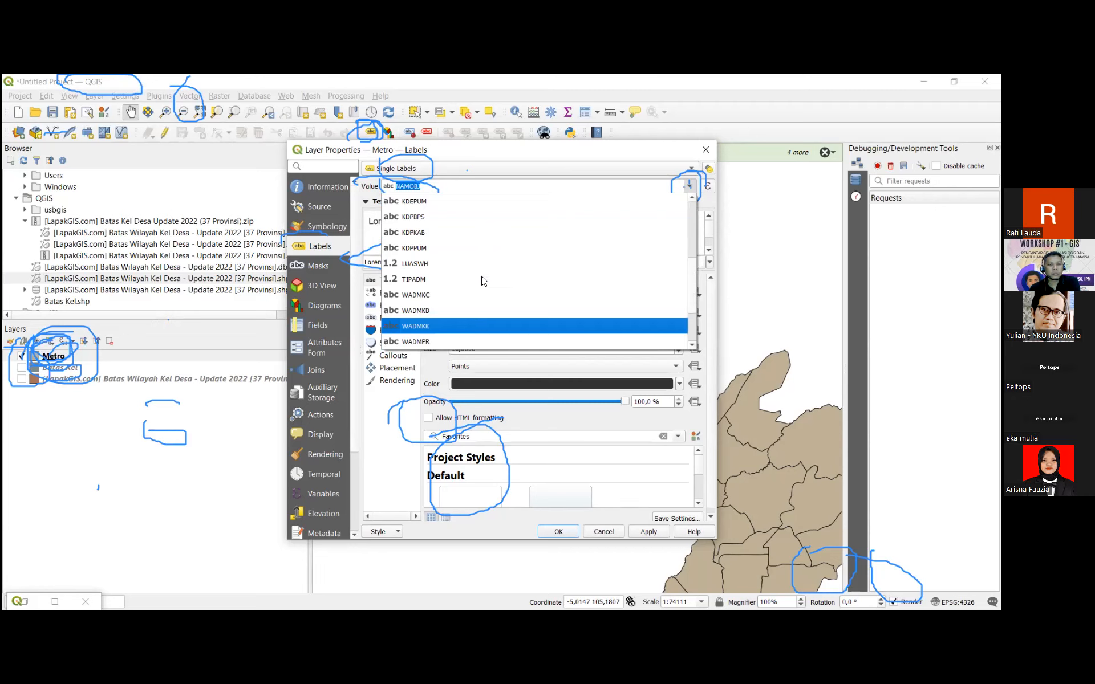
pyautogui.click(483, 323)
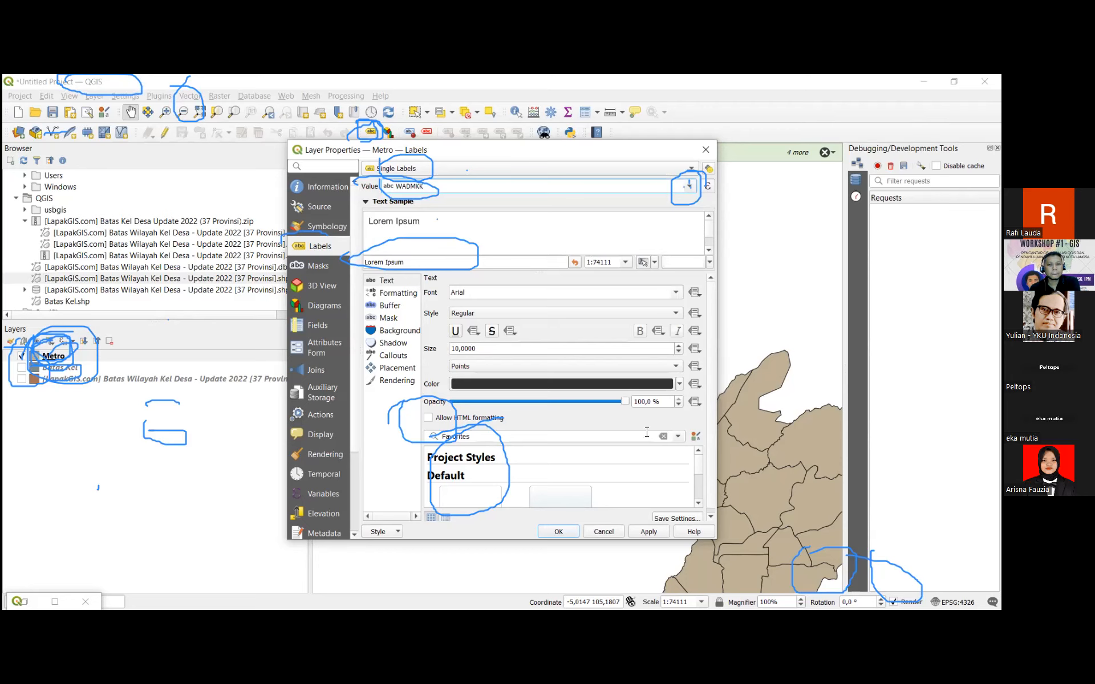
pyautogui.click(558, 531)
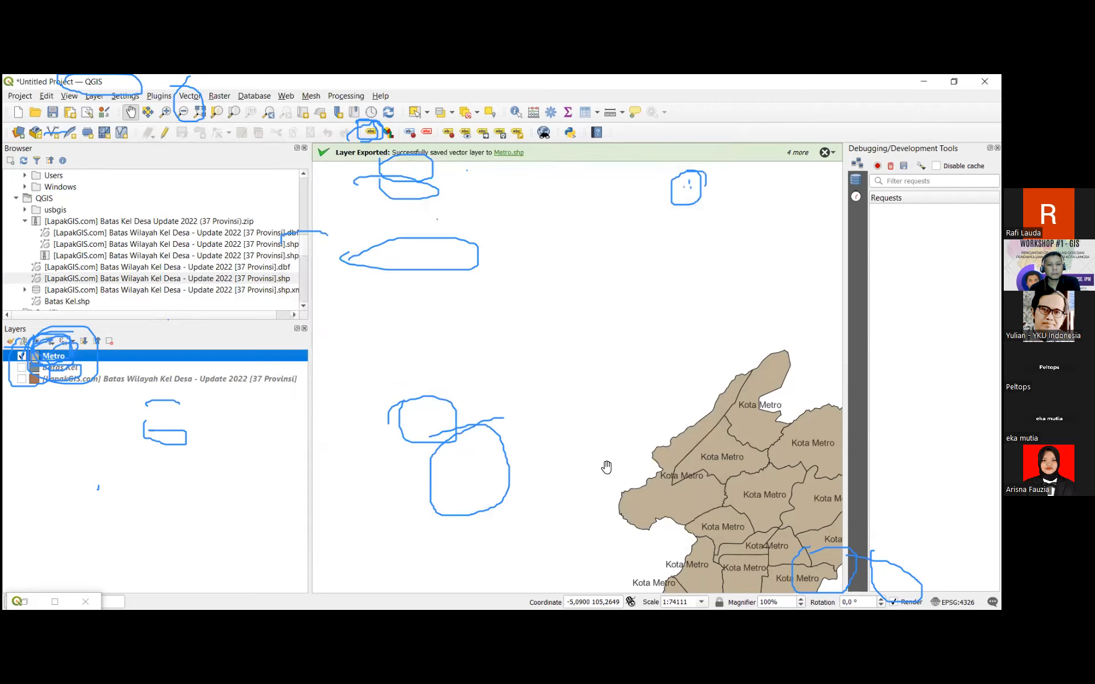
# - Bring the whole Metro layer into view and examine the labels on its village polygons
pyautogui.moveTo(475, 296); pyautogui.dragTo(457, 280)
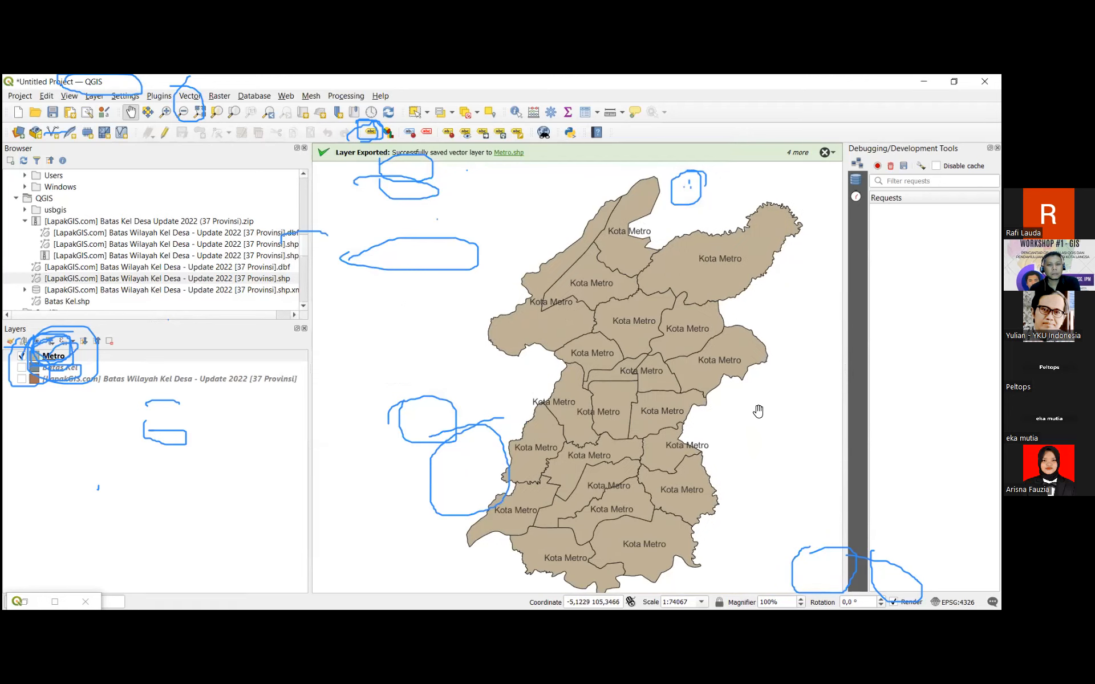
pyautogui.moveTo(768, 440); pyautogui.dragTo(749, 421)
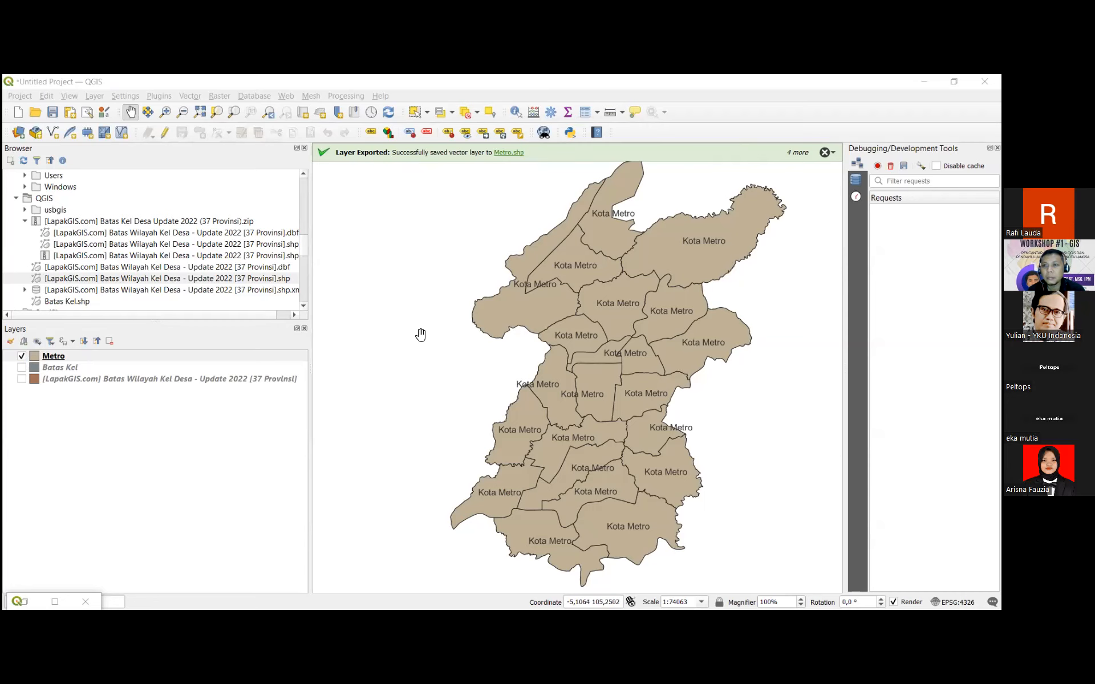
pyautogui.moveTo(421, 334); pyautogui.dragTo(323, 393)
pyautogui.scroll(-1, 322, 393)
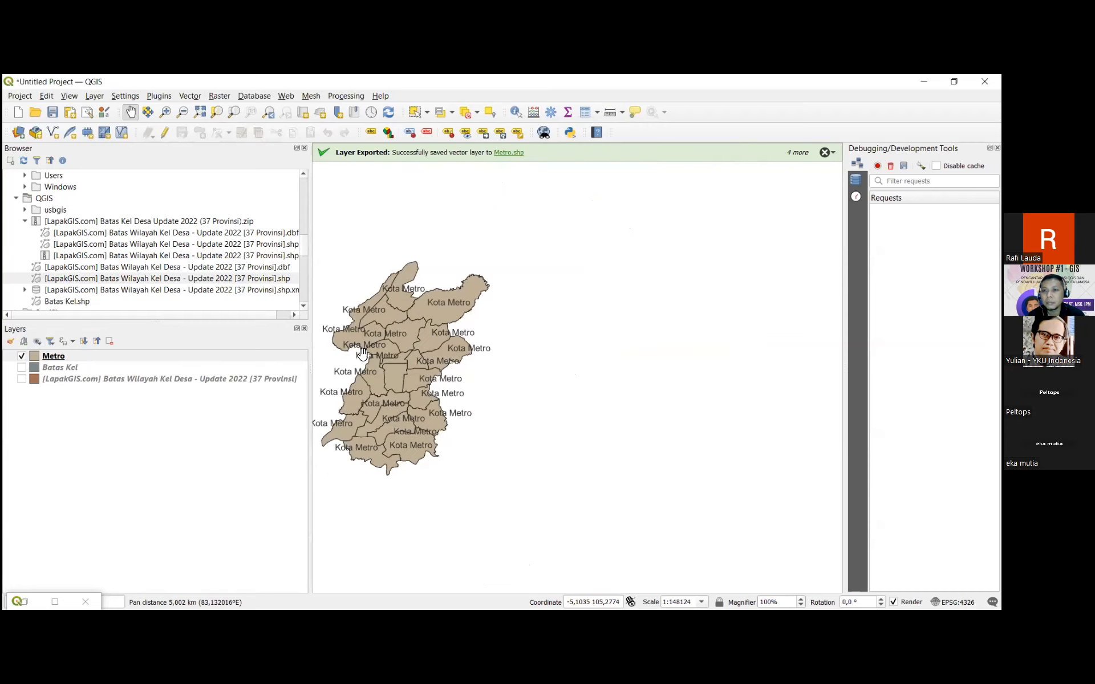
pyautogui.moveTo(476, 470); pyautogui.dragTo(497, 495)
pyautogui.scroll(1, 450, 453)
pyautogui.moveTo(463, 459); pyautogui.dragTo(503, 474)
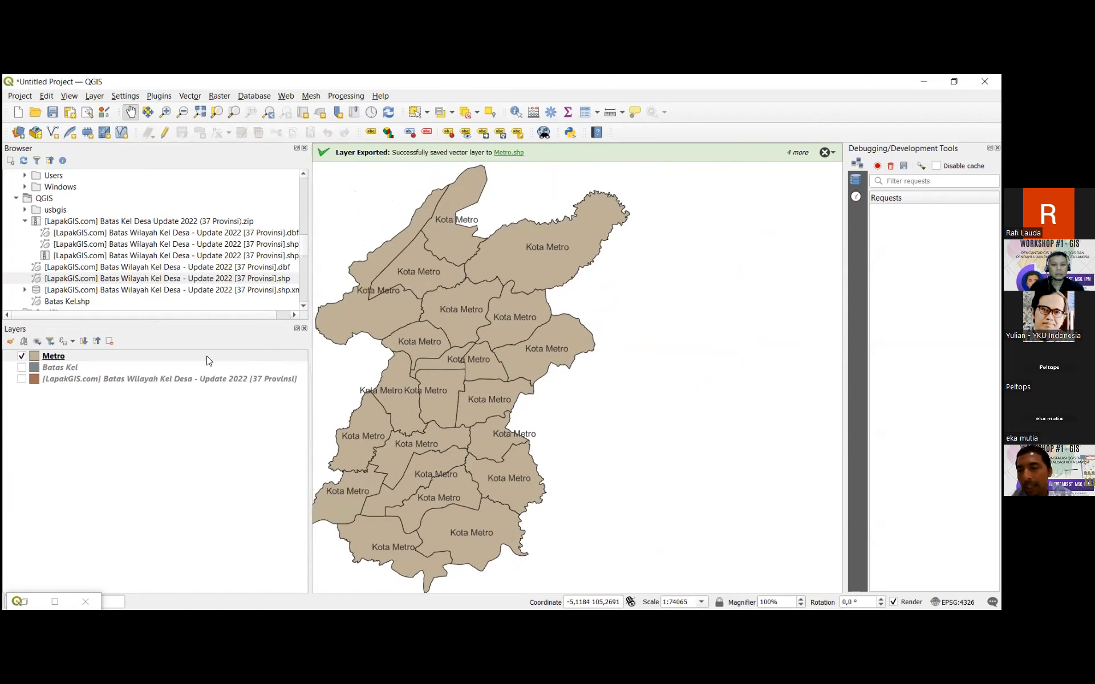